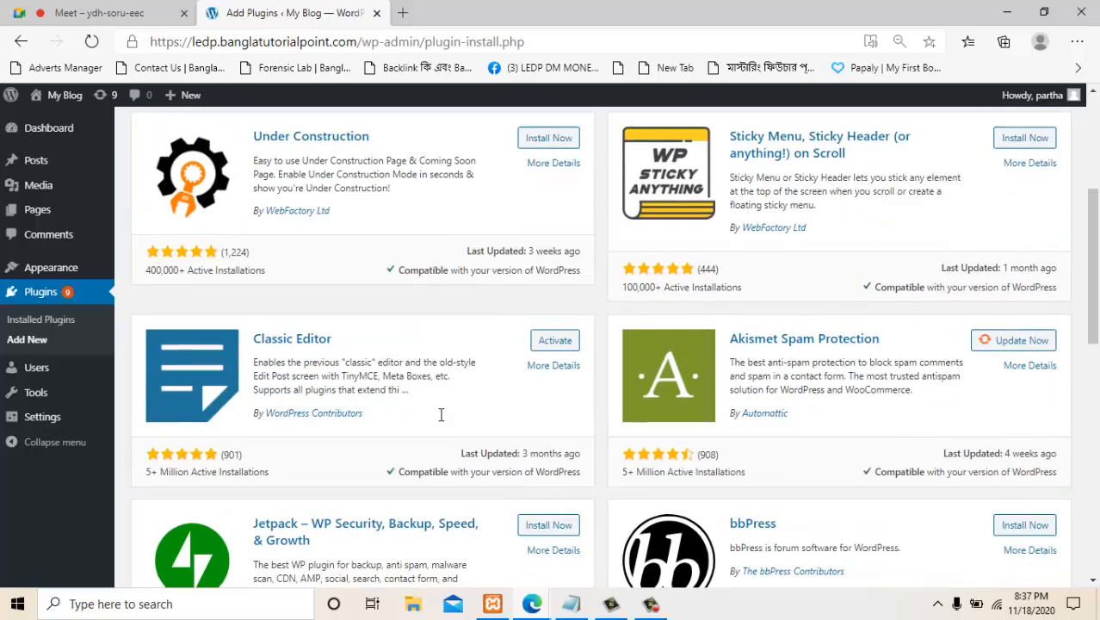
{"action": "scroll", "coordinate": [442, 413], "scroll_direction": "up", "scroll_amount": 4}
{"action": "left_click", "coordinate": [650, 607]}
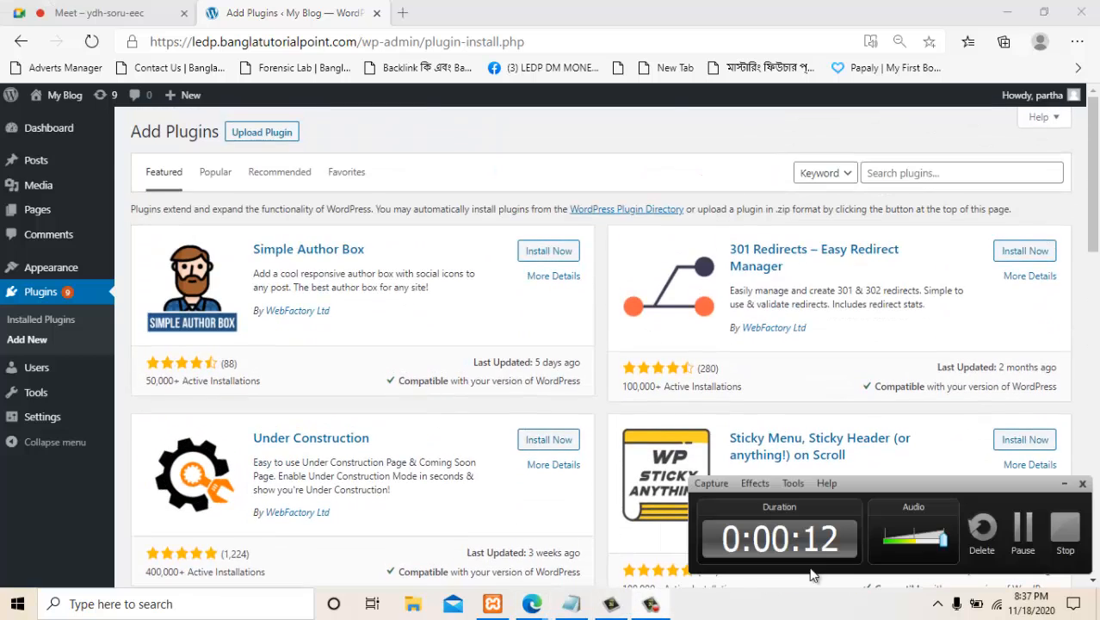
{"action": "left_click", "coordinate": [1038, 537]}
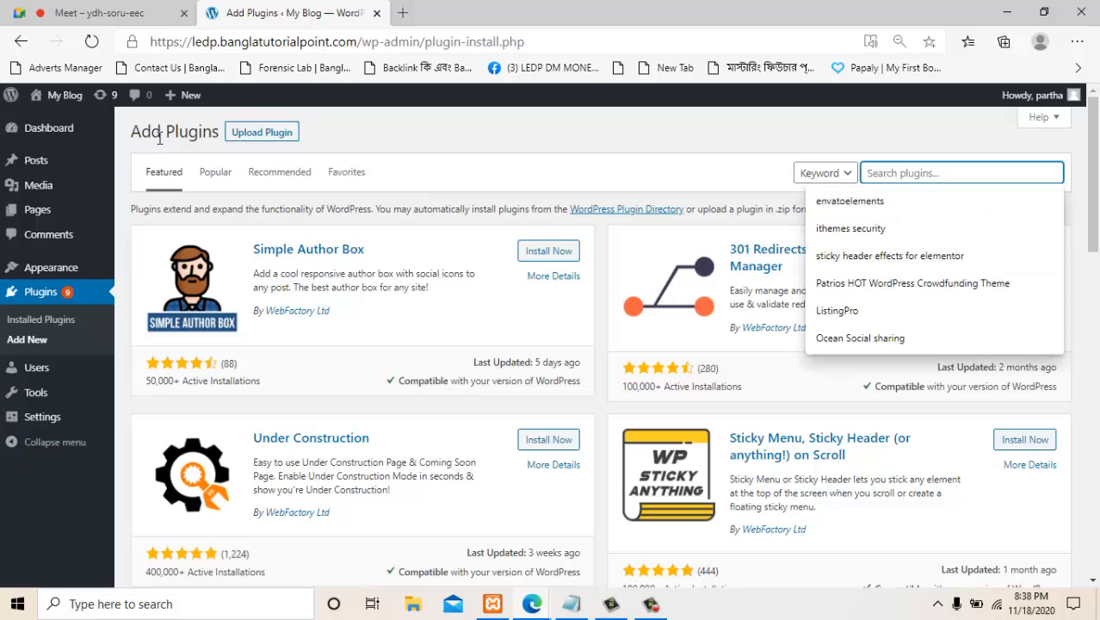
Search the plugin directory for "wp event manager".
{"action": "type", "text": "wp"}
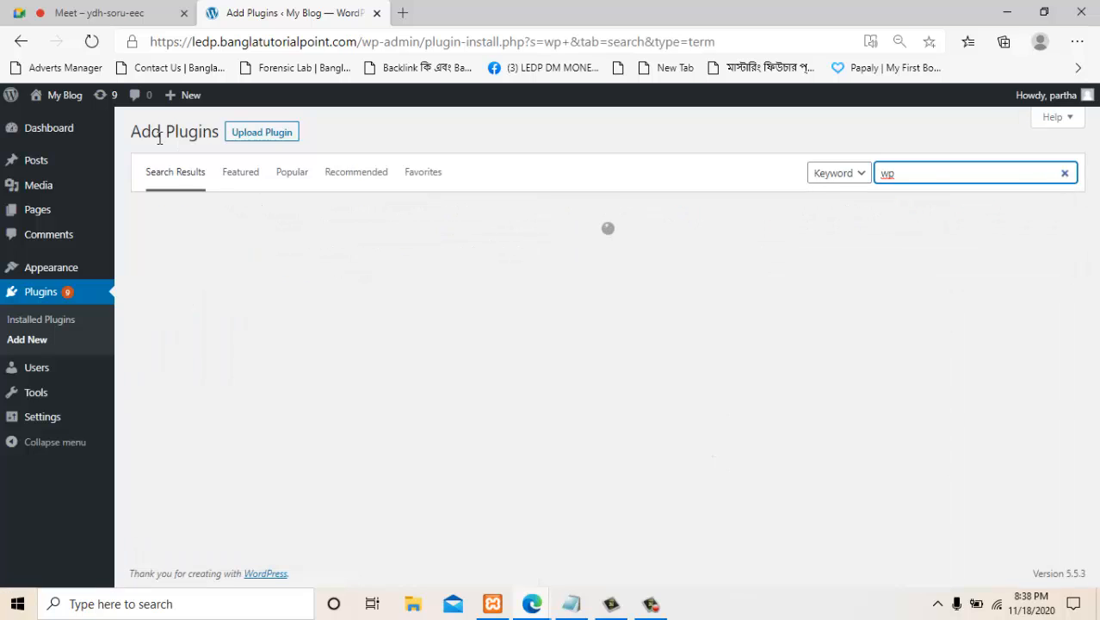
{"action": "type", "text": " emain"}
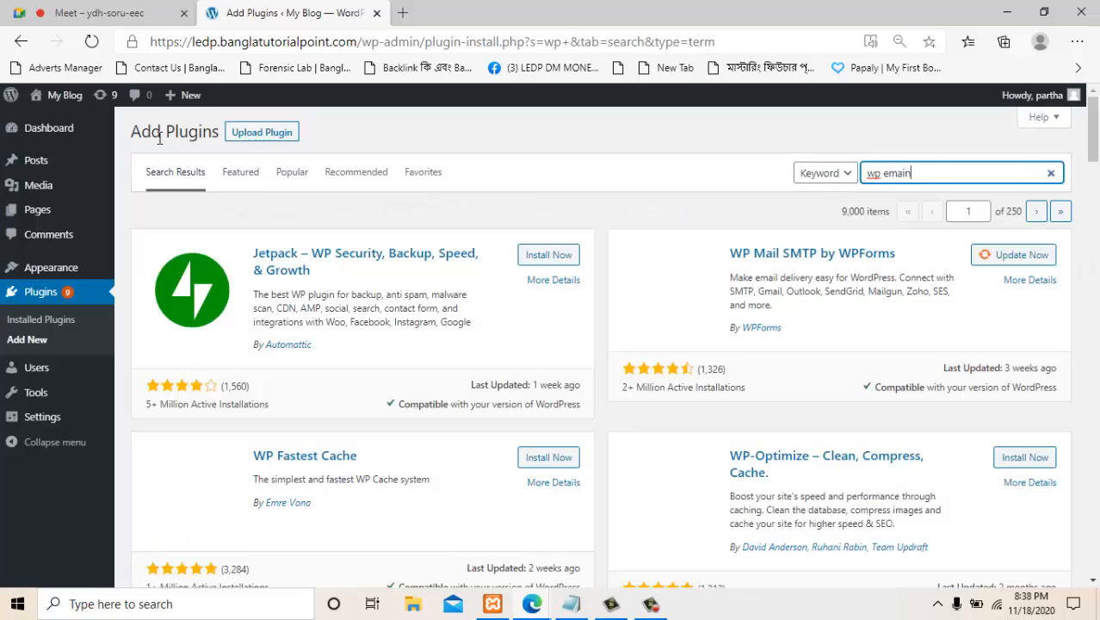
{"action": "key", "text": "BackSpace"}
{"action": "key", "text": "BackSpace"}
{"action": "key", "text": "BackSpace"}
{"action": "key", "text": "BackSpace"}
{"action": "key", "text": "BackSpace"}
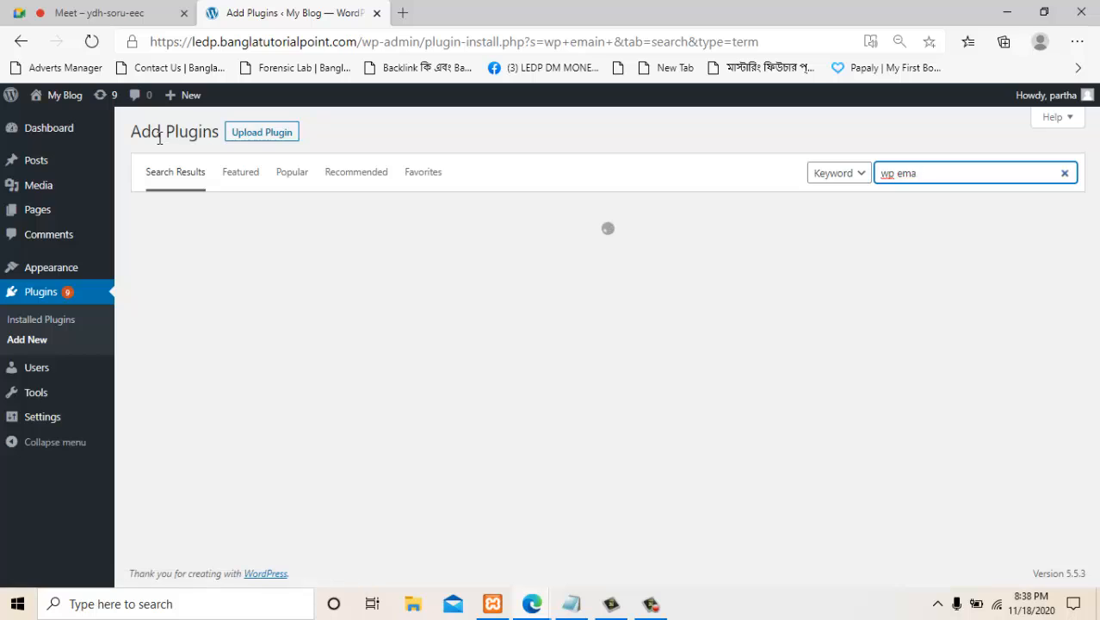
{"action": "type", "text": "event "}
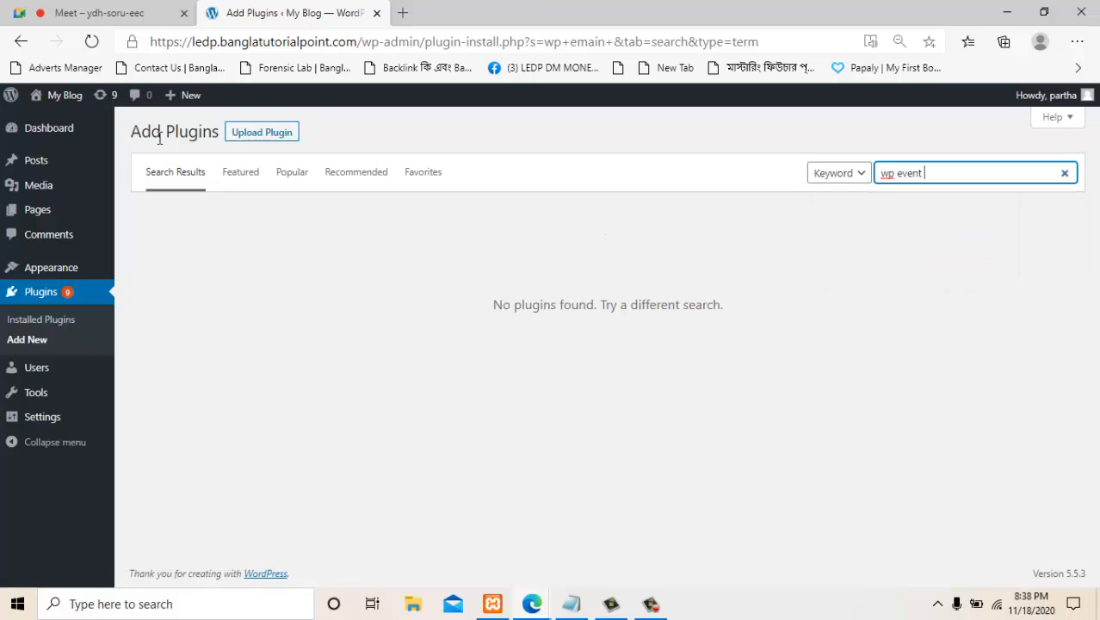
{"action": "type", "text": "ma"}
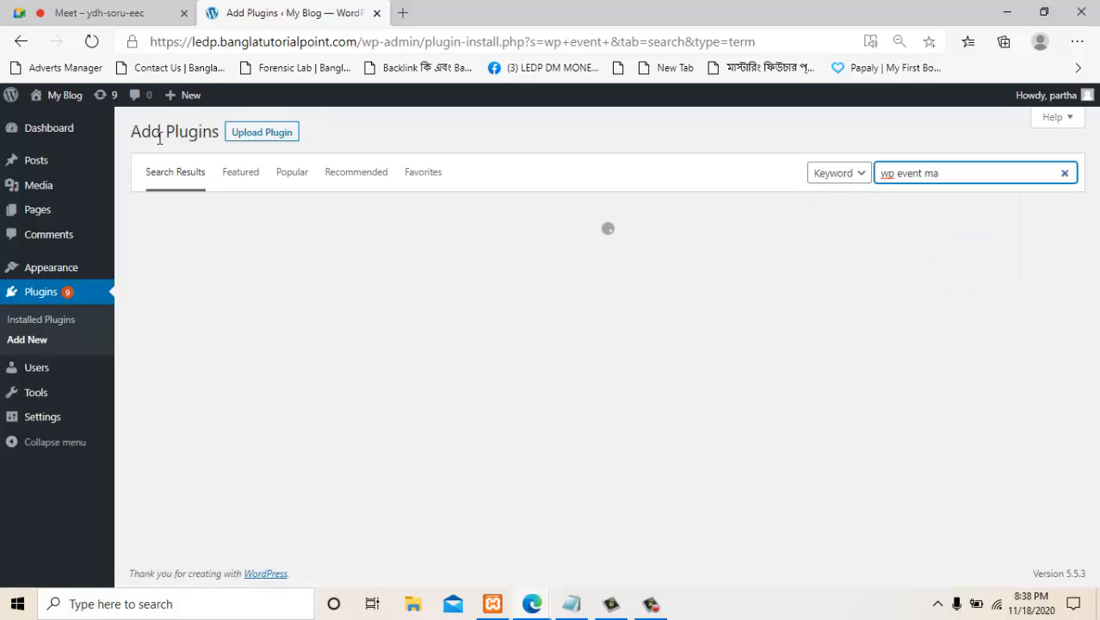
{"action": "type", "text": "nager"}
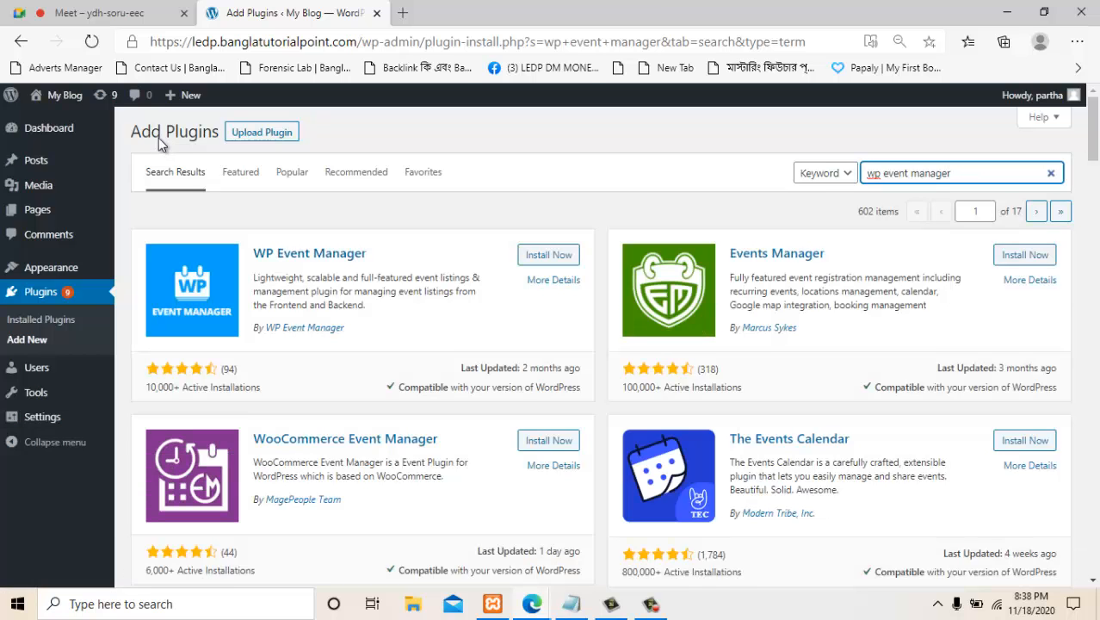
Install and activate the WP Event Manager plugin and continue from its setup introduction to the page setup.
{"action": "scroll", "coordinate": [159, 144], "scroll_direction": "down", "scroll_amount": 4}
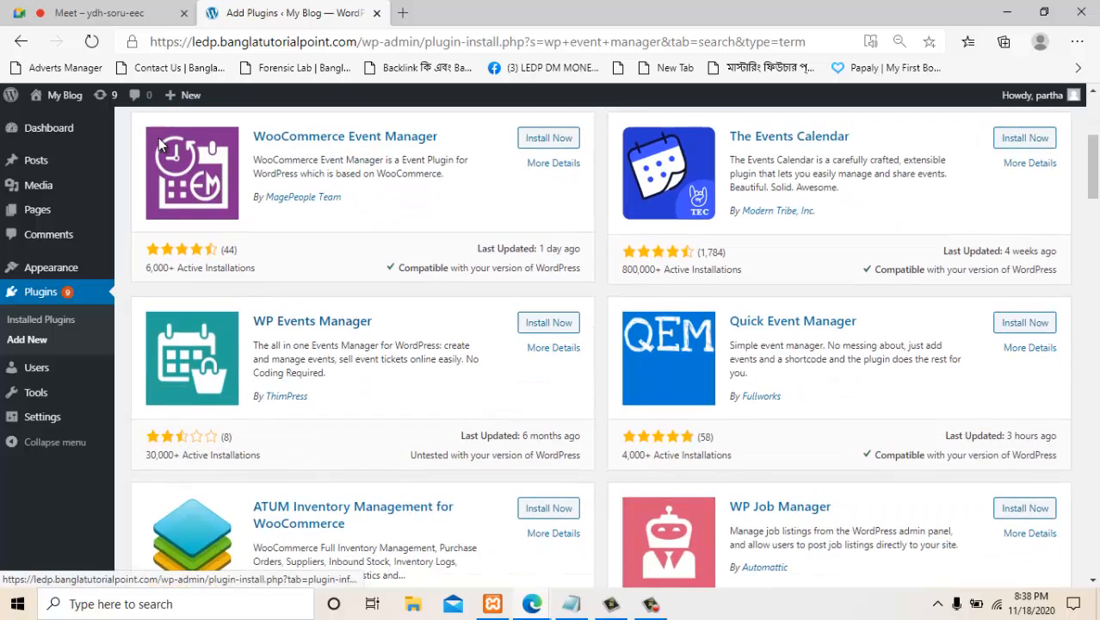
{"action": "scroll", "coordinate": [159, 139], "scroll_direction": "up", "scroll_amount": 5}
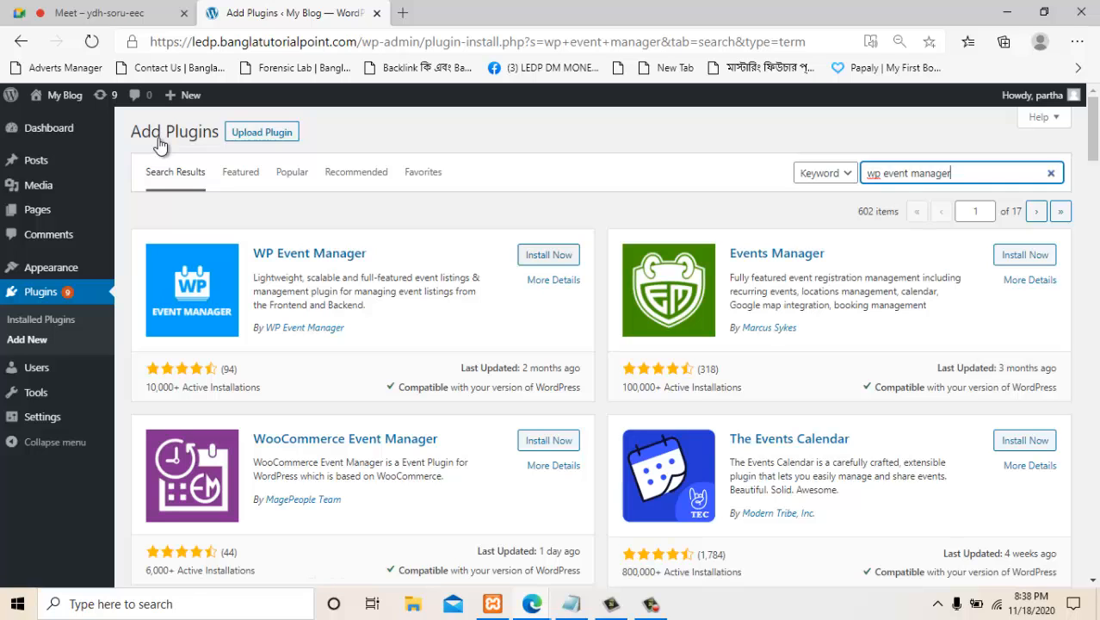
{"action": "key", "text": "Return"}
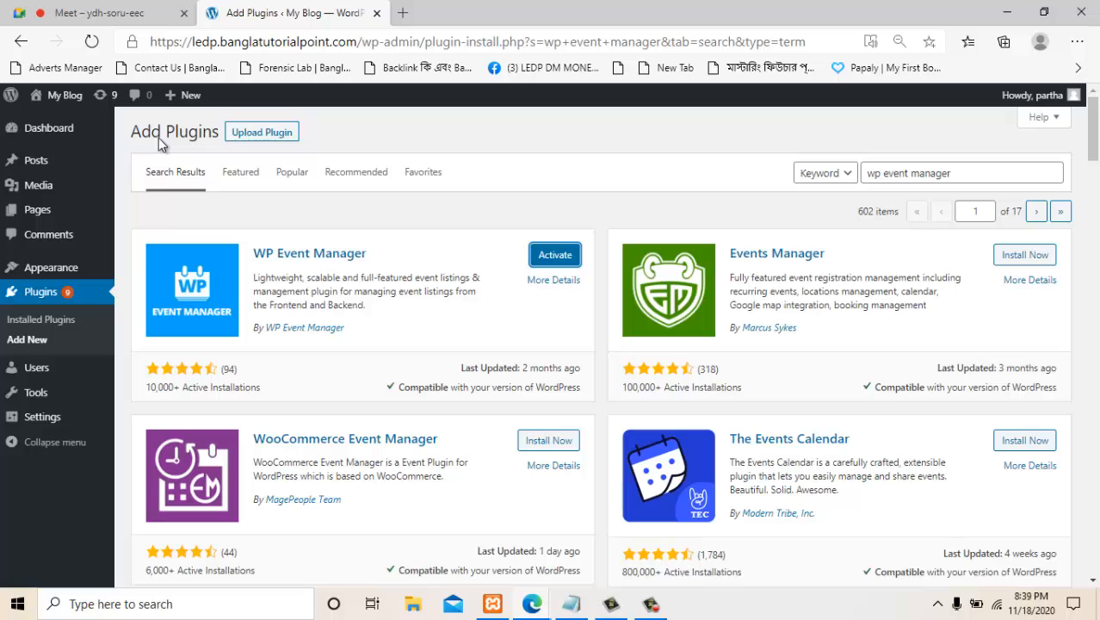
{"action": "key", "text": "Return"}
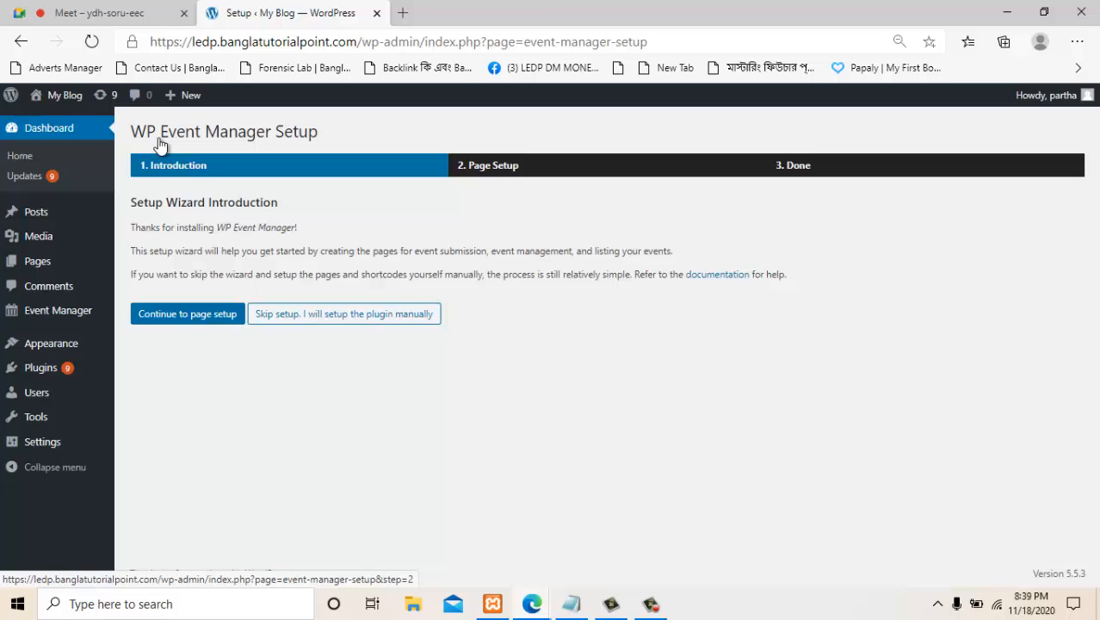
{"action": "key", "text": "Return"}
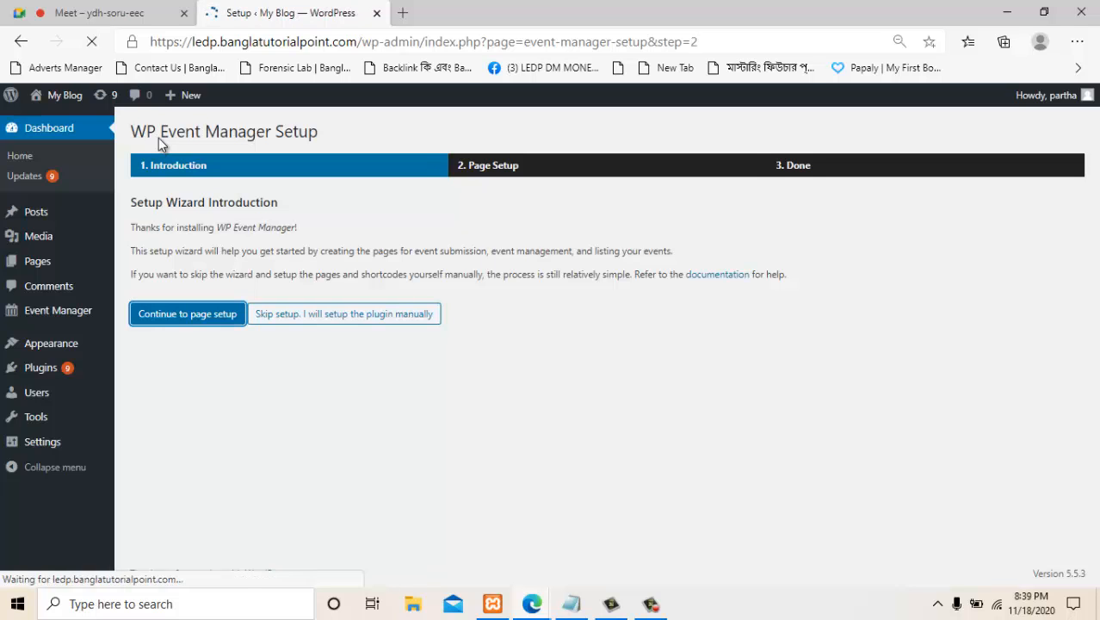
Review the event, organizer and venue pages offered in the page setup, with their descriptions and shortcodes.
{"action": "scroll", "coordinate": [158, 143], "scroll_direction": "down", "scroll_amount": 4}
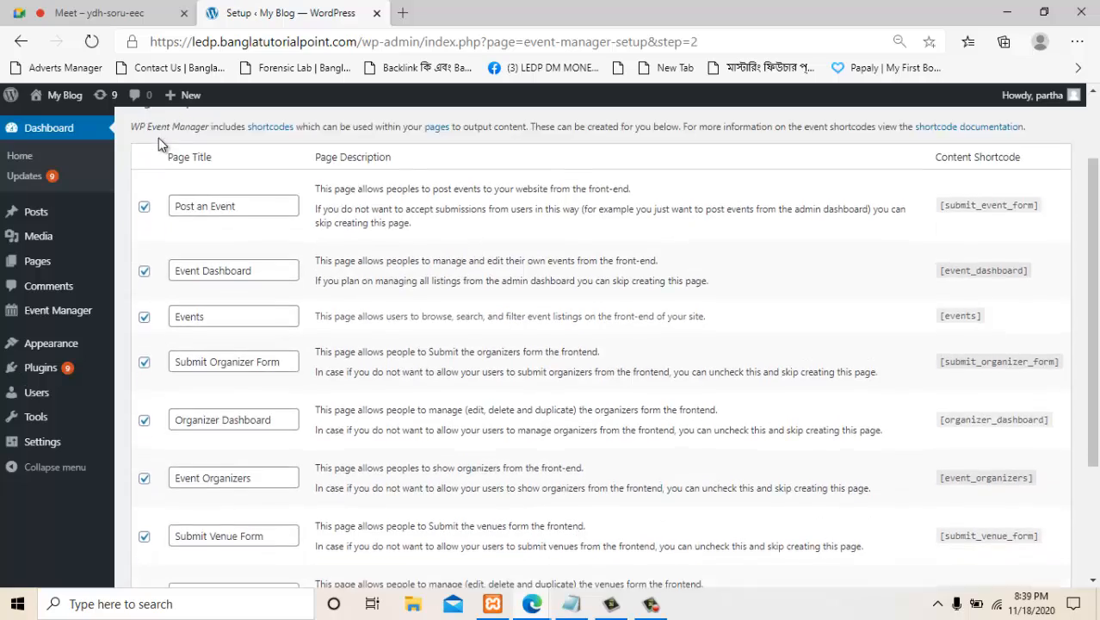
{"action": "scroll", "coordinate": [159, 144], "scroll_direction": "up", "scroll_amount": 2}
{"action": "scroll", "coordinate": [158, 144], "scroll_direction": "up", "scroll_amount": 2}
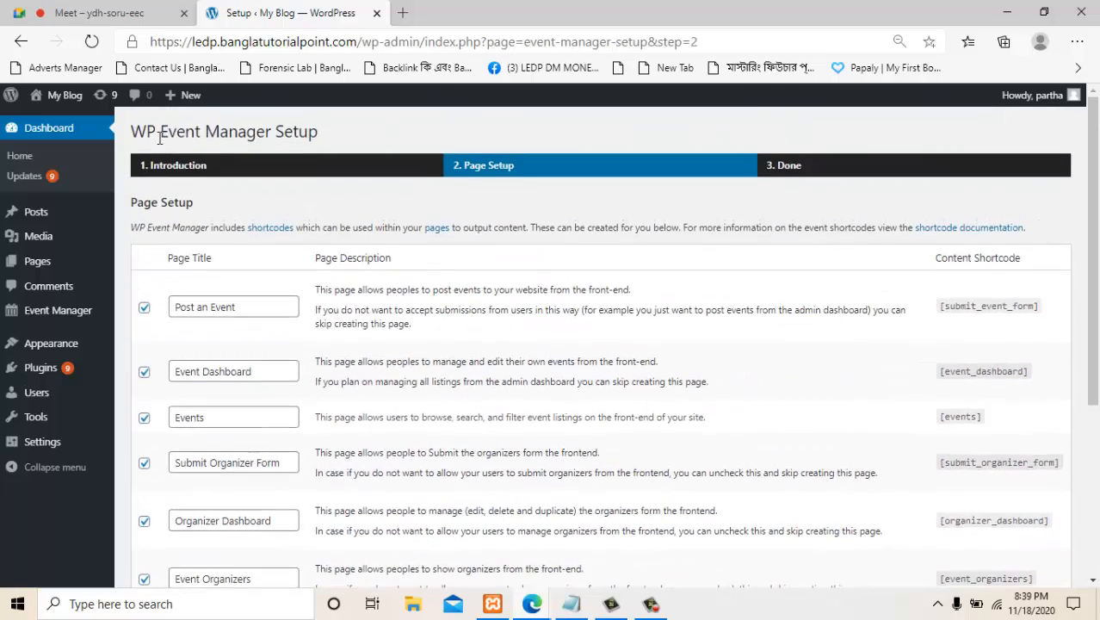
{"action": "scroll", "coordinate": [158, 144], "scroll_direction": "down", "scroll_amount": 3}
{"action": "scroll", "coordinate": [159, 144], "scroll_direction": "up", "scroll_amount": 3}
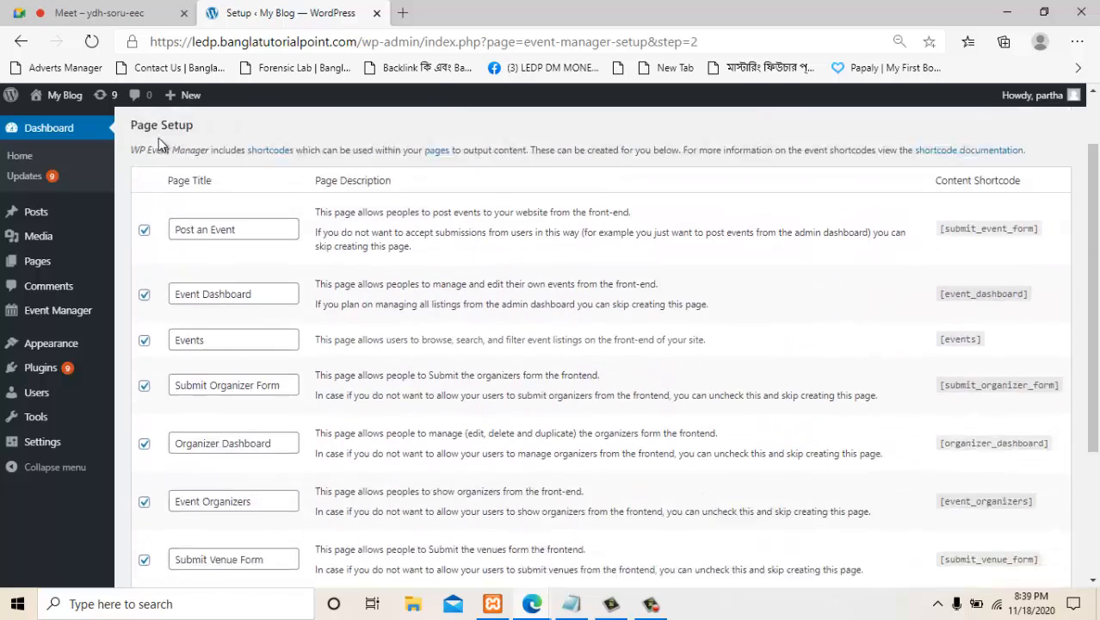
{"action": "scroll", "coordinate": [158, 144], "scroll_direction": "down", "scroll_amount": 2}
{"action": "scroll", "coordinate": [159, 144], "scroll_direction": "up", "scroll_amount": 2}
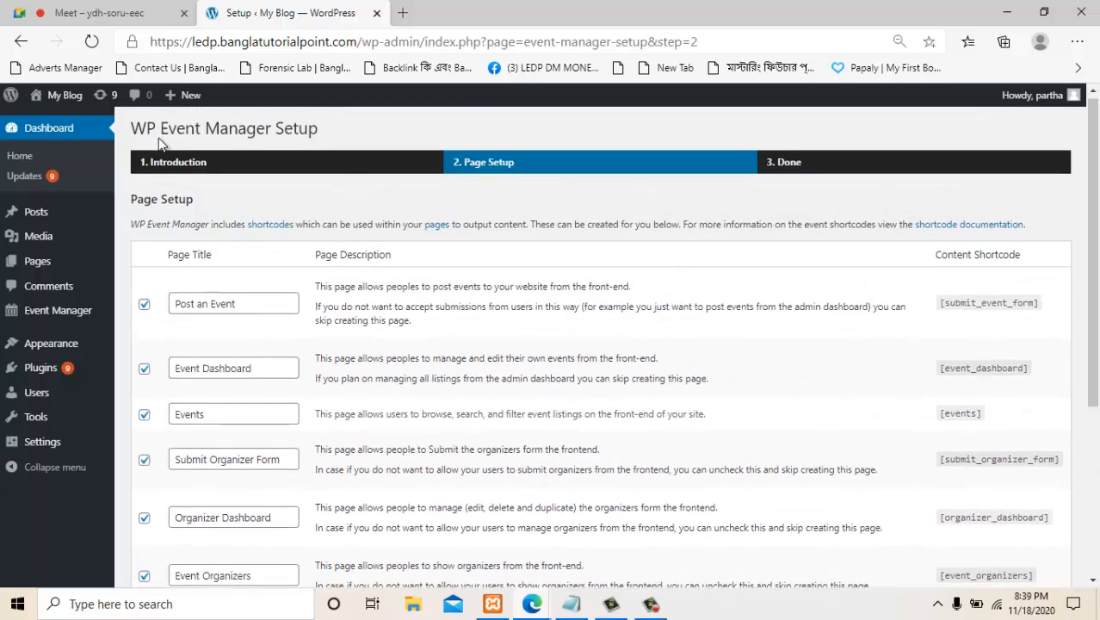
{"action": "scroll", "coordinate": [158, 139], "scroll_direction": "down", "scroll_amount": 1}
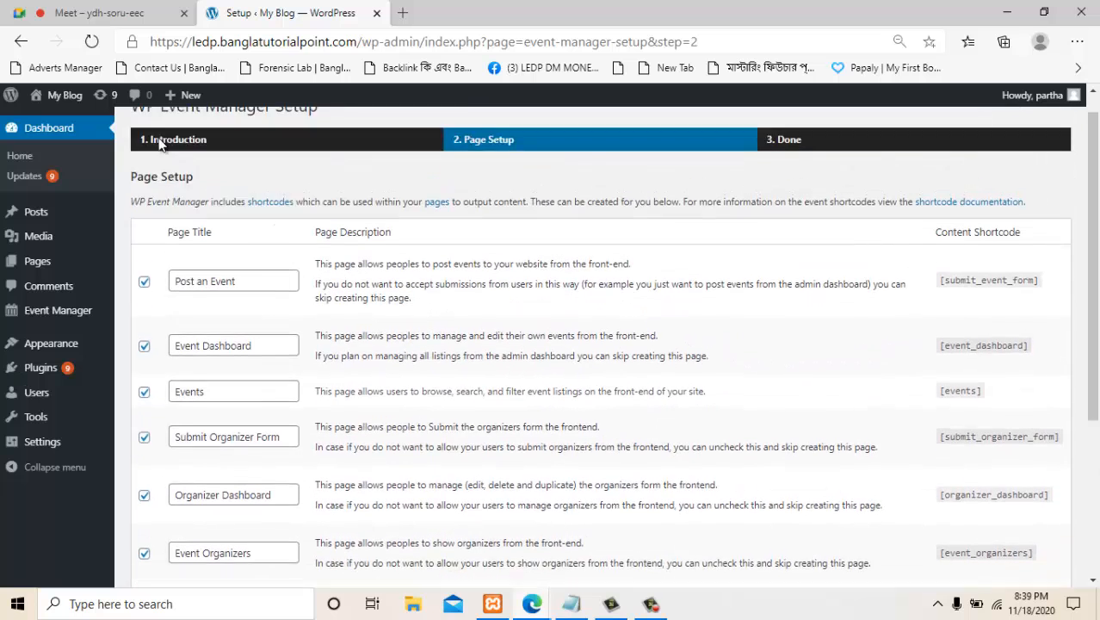
{"action": "scroll", "coordinate": [158, 143], "scroll_direction": "down", "scroll_amount": 3}
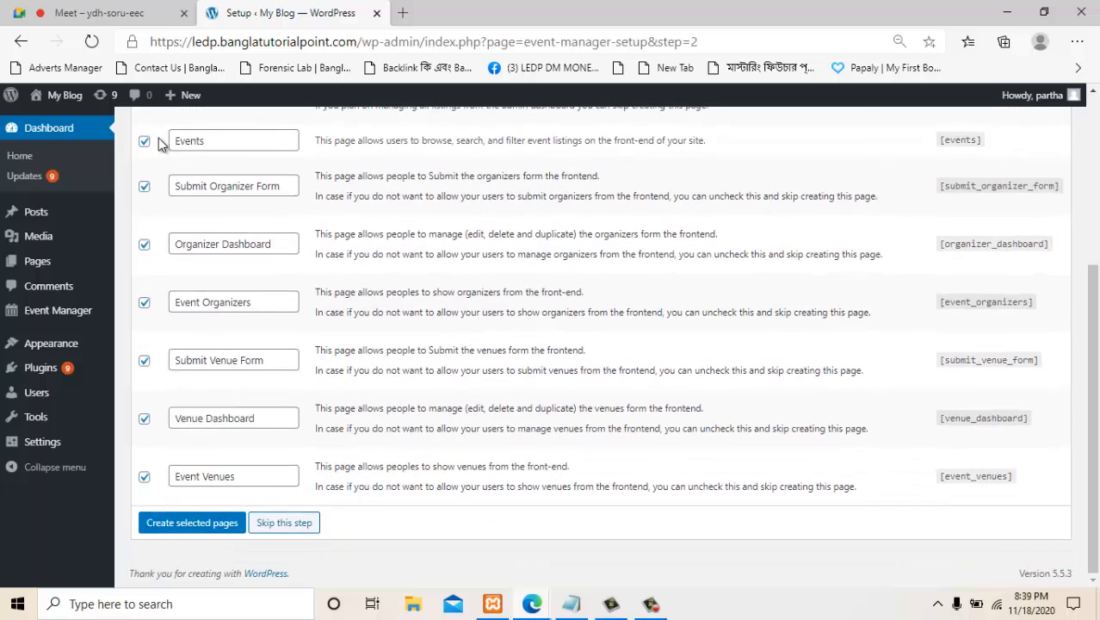
{"action": "scroll", "coordinate": [158, 144], "scroll_direction": "up", "scroll_amount": 2}
{"action": "scroll", "coordinate": [158, 144], "scroll_direction": "up", "scroll_amount": 1}
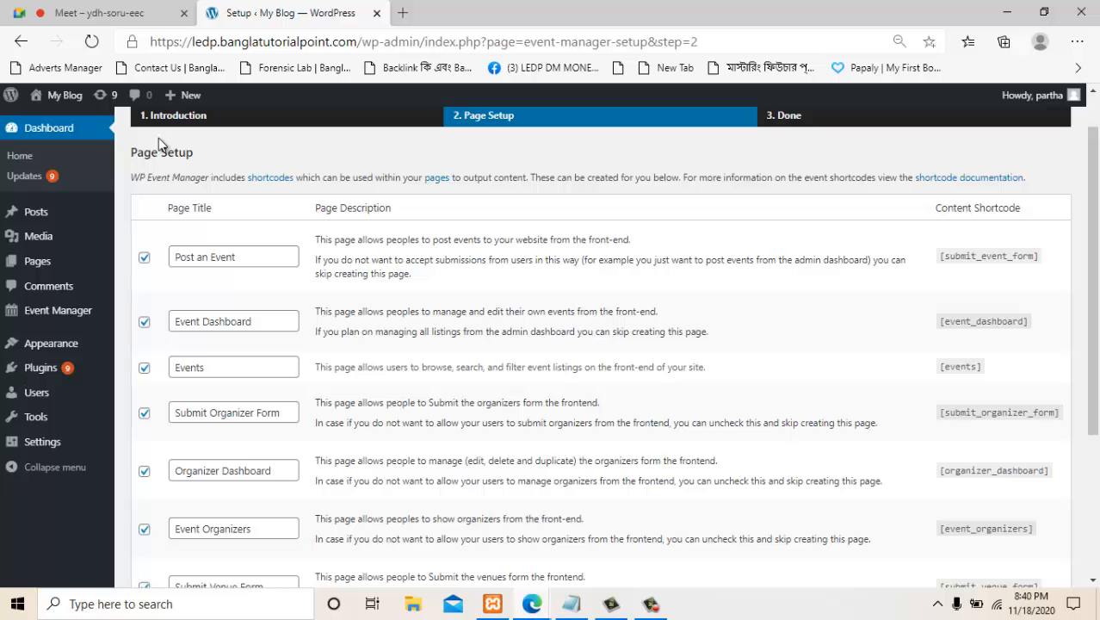
{"action": "scroll", "coordinate": [159, 143], "scroll_direction": "up", "scroll_amount": 1}
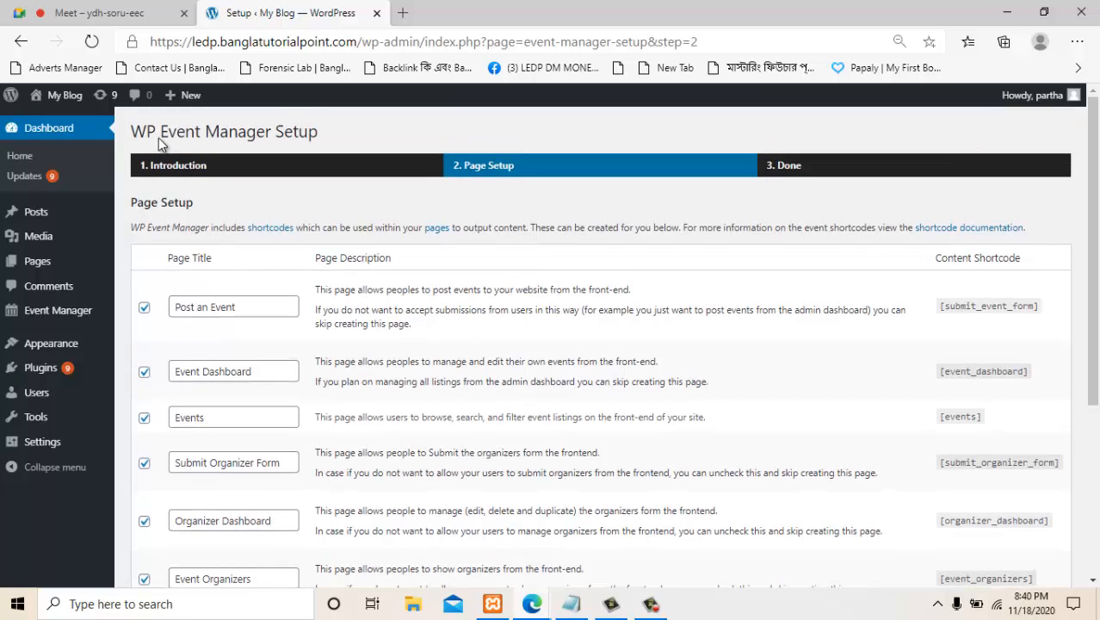
Create all the selected event, organizer and venue pages to finish the WP Event Manager setup.
{"action": "scroll", "coordinate": [159, 139], "scroll_direction": "down", "scroll_amount": 3}
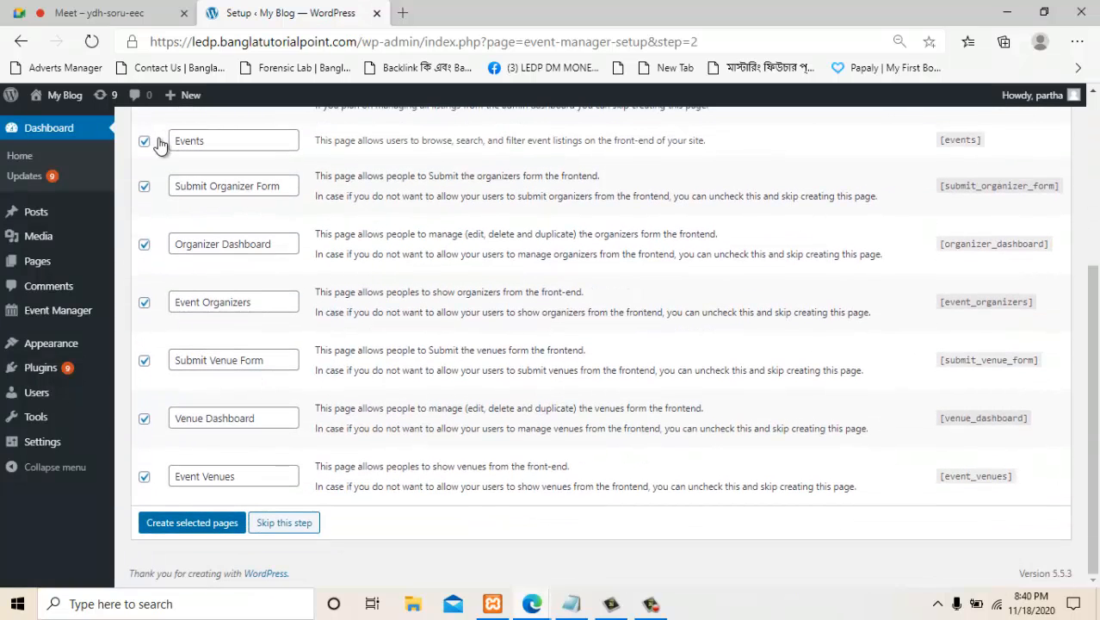
{"action": "left_click", "coordinate": [192, 522]}
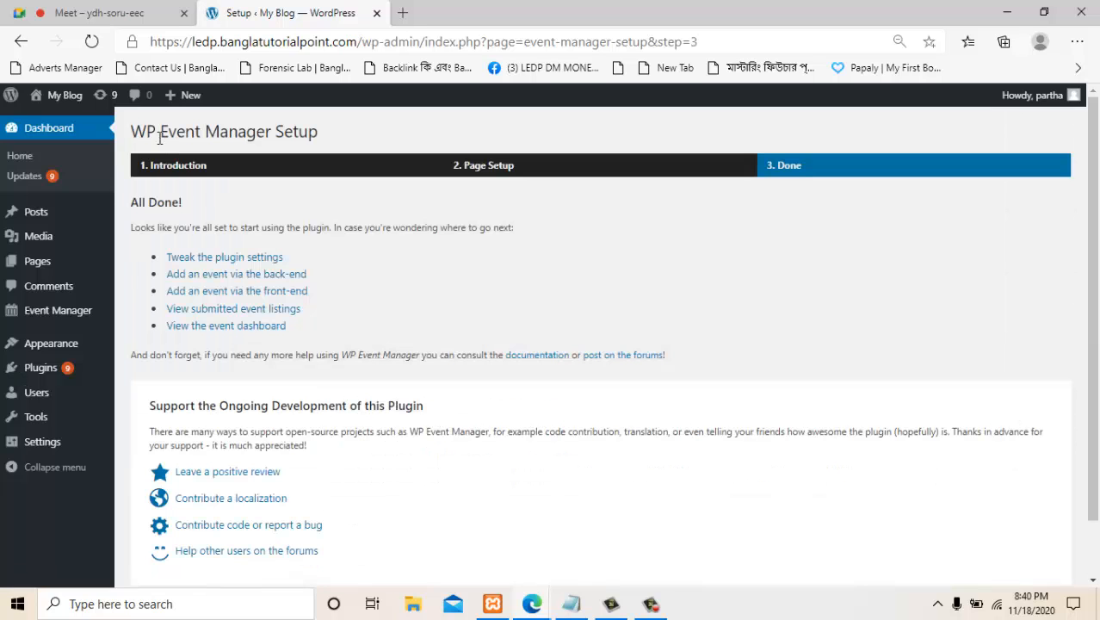
{"action": "scroll", "coordinate": [159, 142], "scroll_direction": "down", "scroll_amount": 1}
{"action": "scroll", "coordinate": [159, 143], "scroll_direction": "up", "scroll_amount": 1}
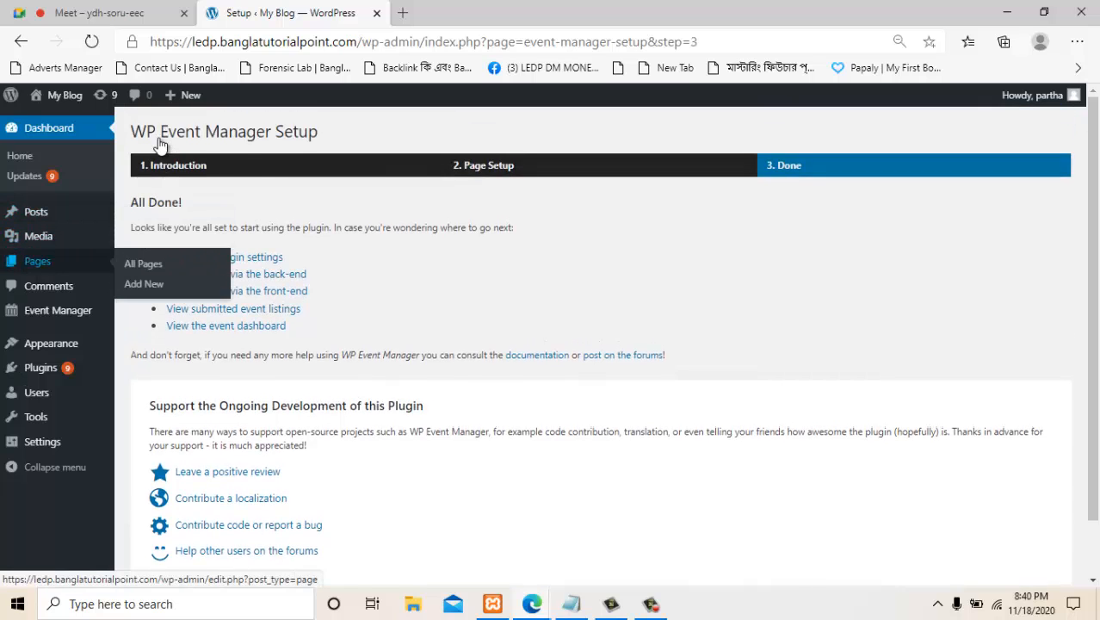
Open the list of all site pages and look through the newly created event pages.
{"action": "left_click", "coordinate": [143, 263]}
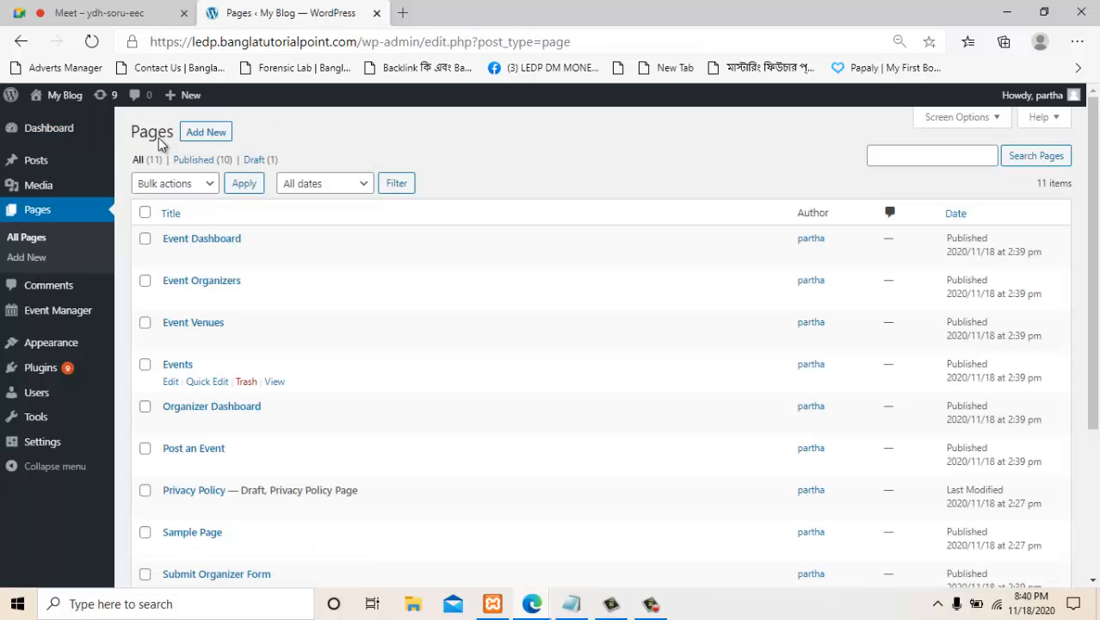
{"action": "scroll", "coordinate": [159, 144], "scroll_direction": "down", "scroll_amount": 3}
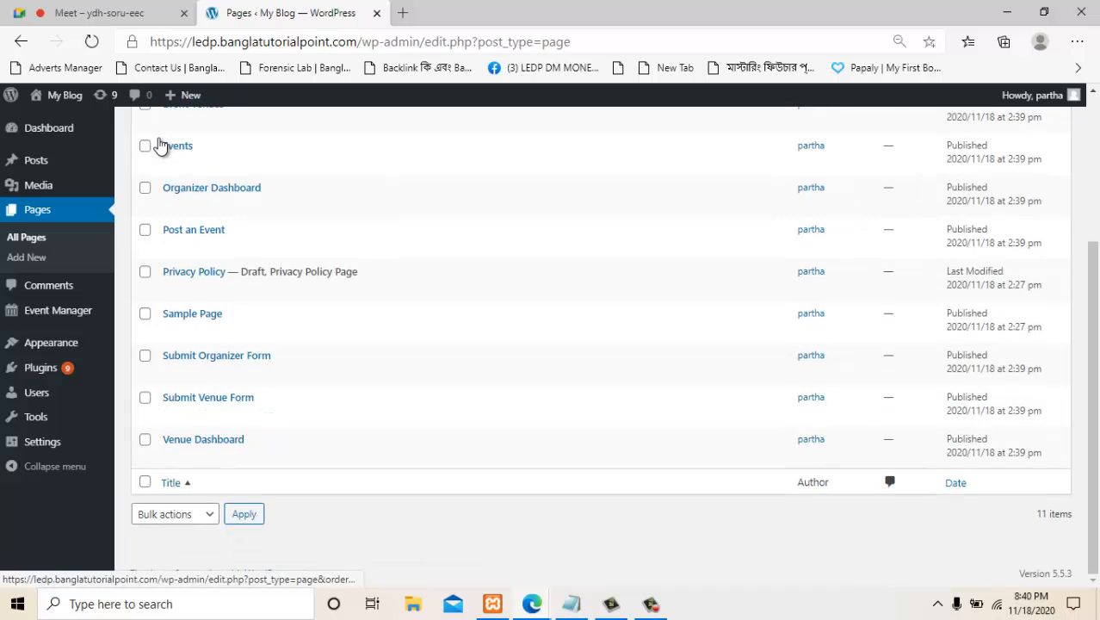
{"action": "scroll", "coordinate": [159, 143], "scroll_direction": "up", "scroll_amount": 3}
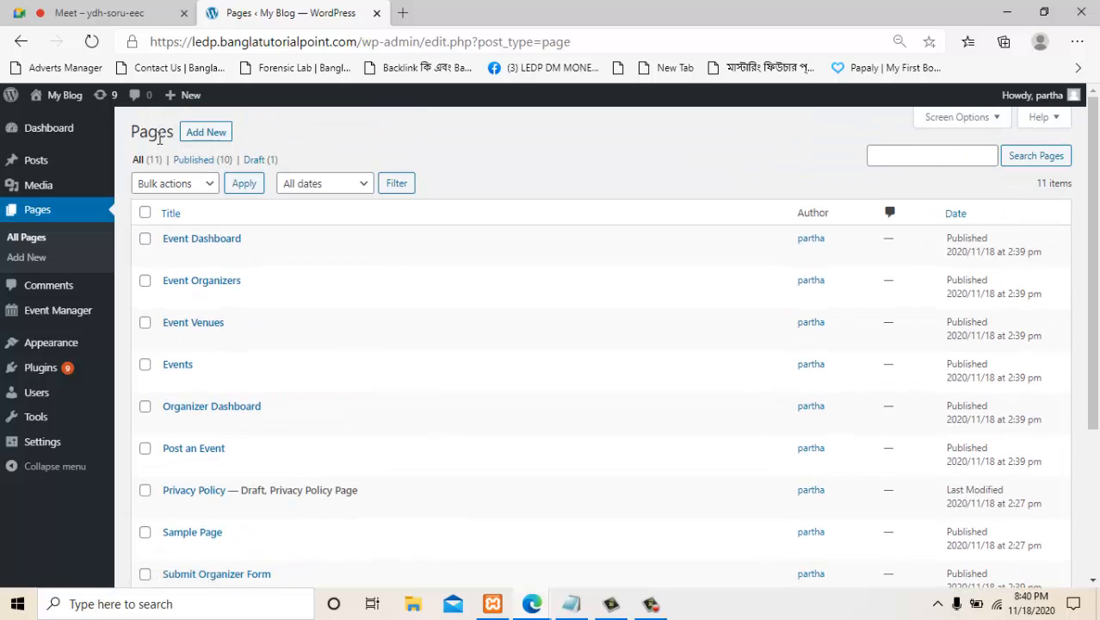
Open the My Blog site in a new browser tab and view its front page.
{"action": "mouse_move", "coordinate": [57, 95]}
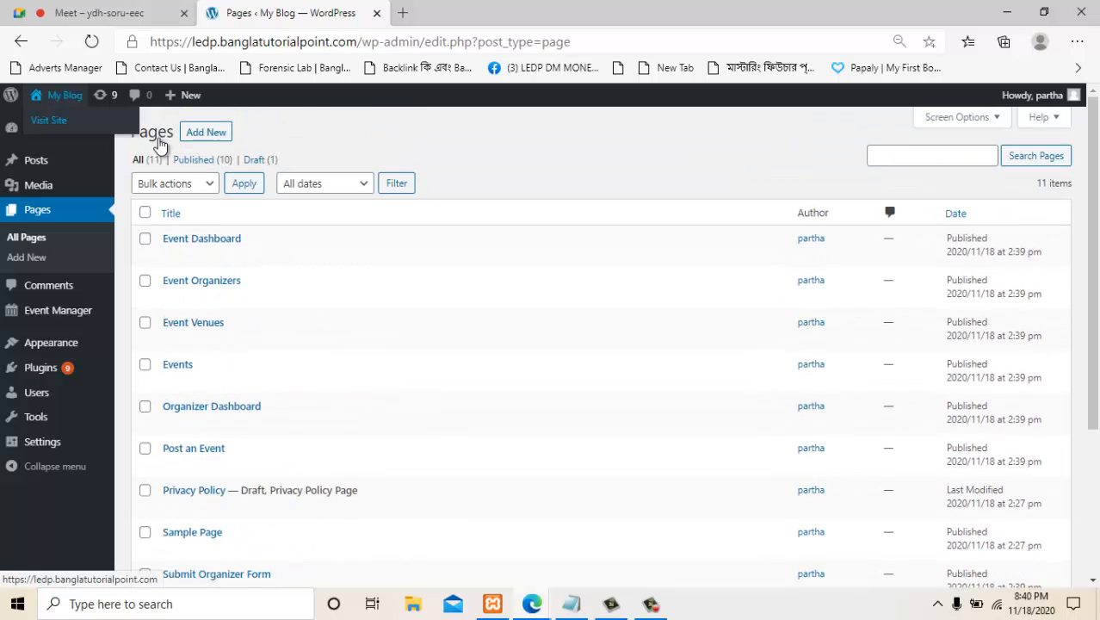
{"action": "right_click", "coordinate": [53, 120]}
{"action": "left_click", "coordinate": [103, 131]}
{"action": "left_click", "coordinate": [482, 13]}
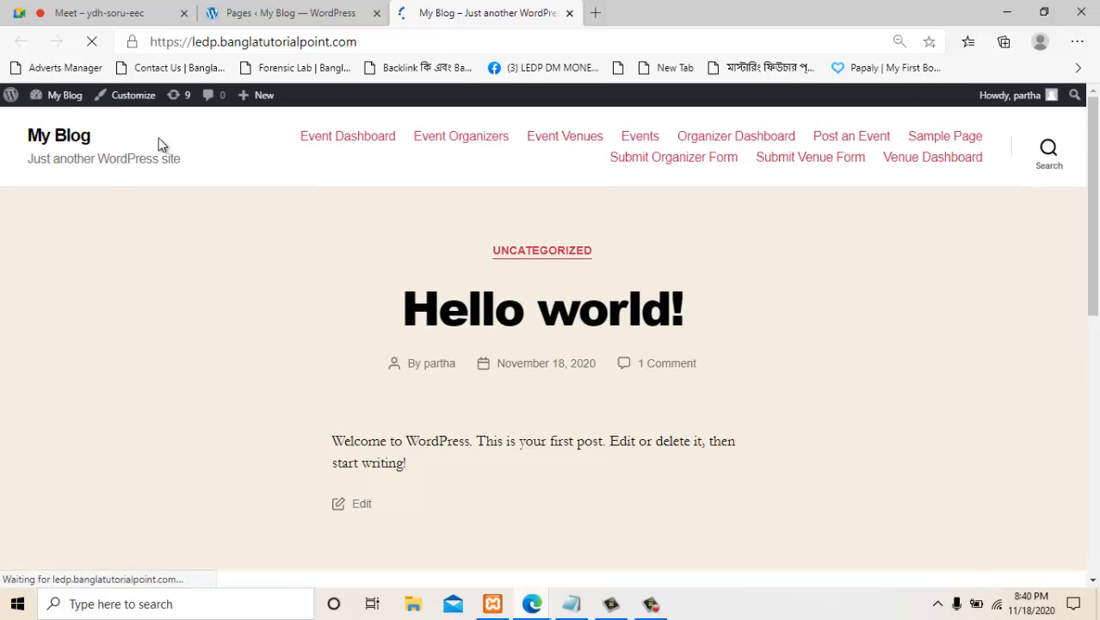
Return to the site's admin tab, look over the installed themes and open the page for adding new themes.
{"action": "key", "text": "ctrl+shift+Tab"}
{"action": "mouse_move", "coordinate": [52, 342]}
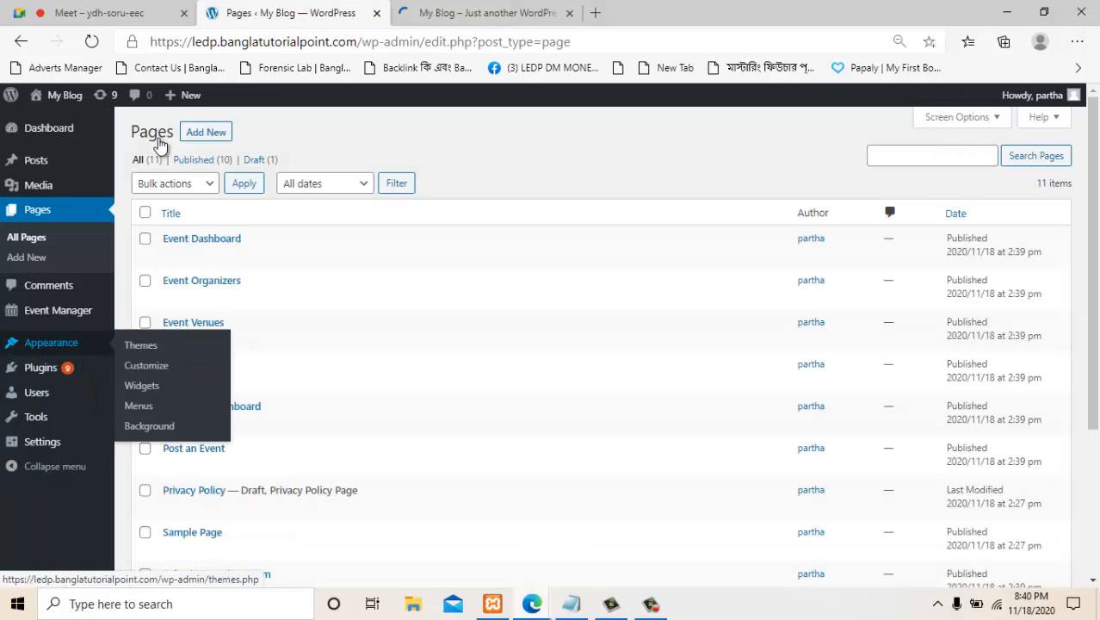
{"action": "left_click", "coordinate": [140, 345]}
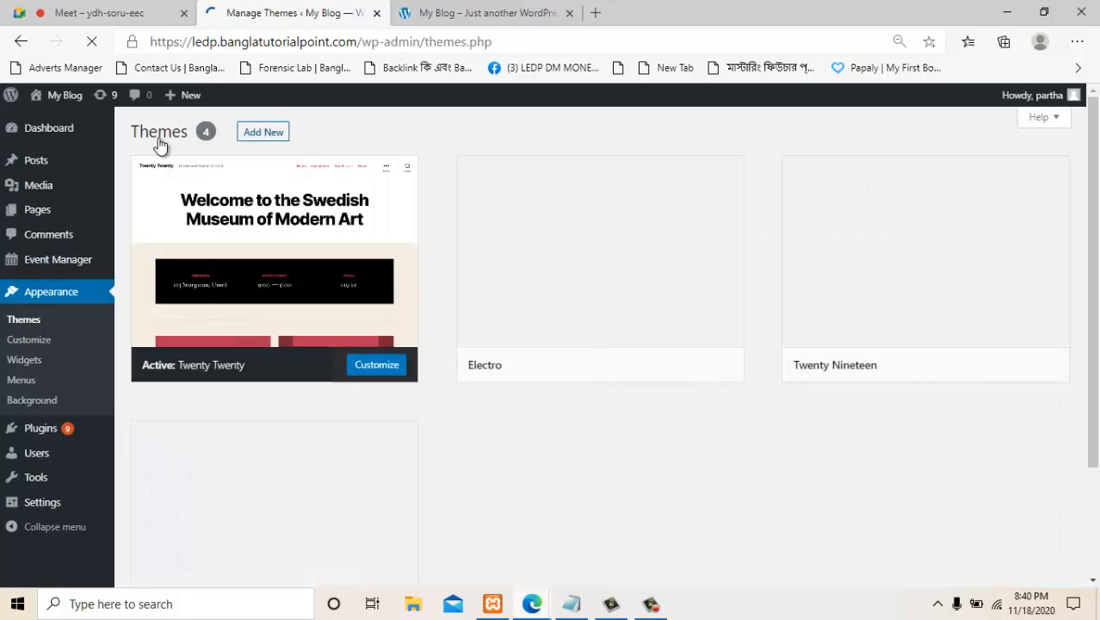
{"action": "scroll", "coordinate": [159, 147], "scroll_direction": "down", "scroll_amount": 3}
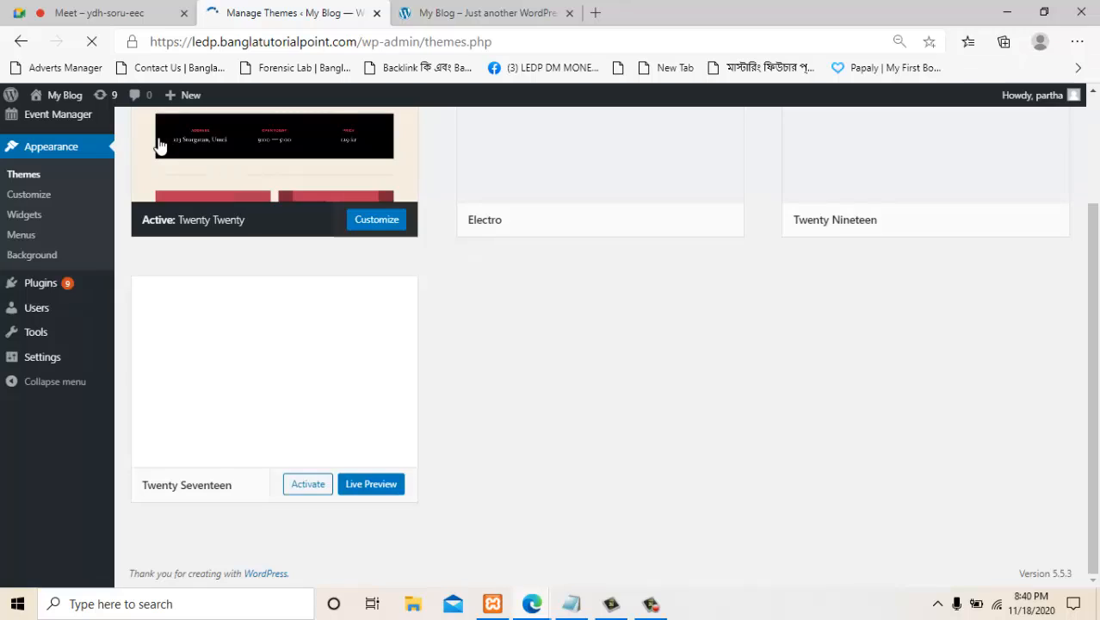
{"action": "scroll", "coordinate": [160, 146], "scroll_direction": "up", "scroll_amount": 2}
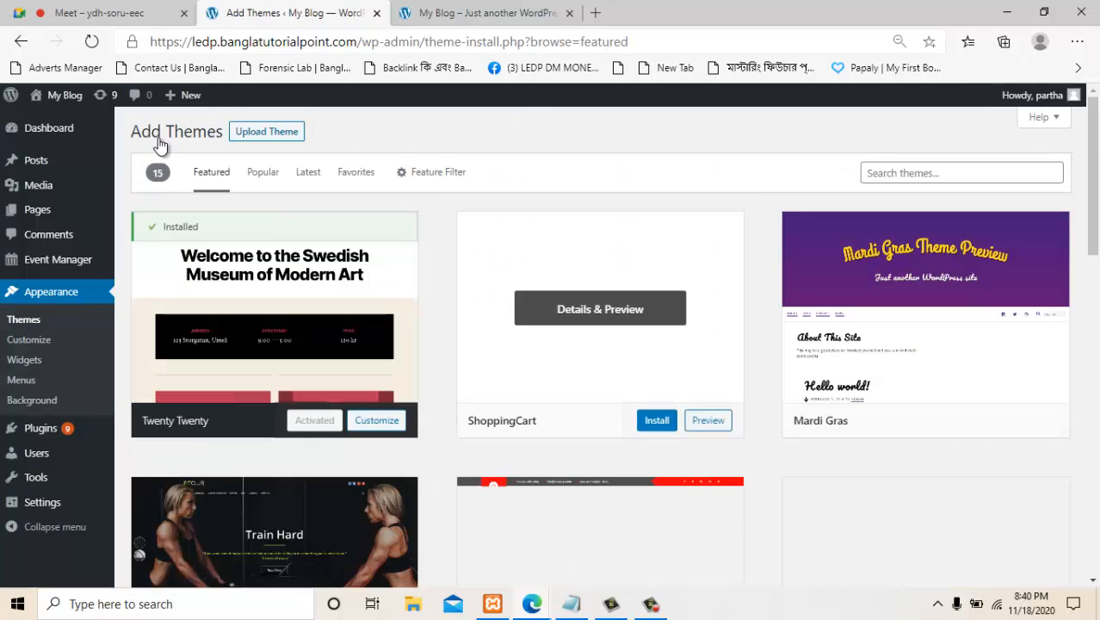
Look through the featured themes, search for Astra and activate the Astra theme.
{"action": "scroll", "coordinate": [159, 144], "scroll_direction": "down", "scroll_amount": 5}
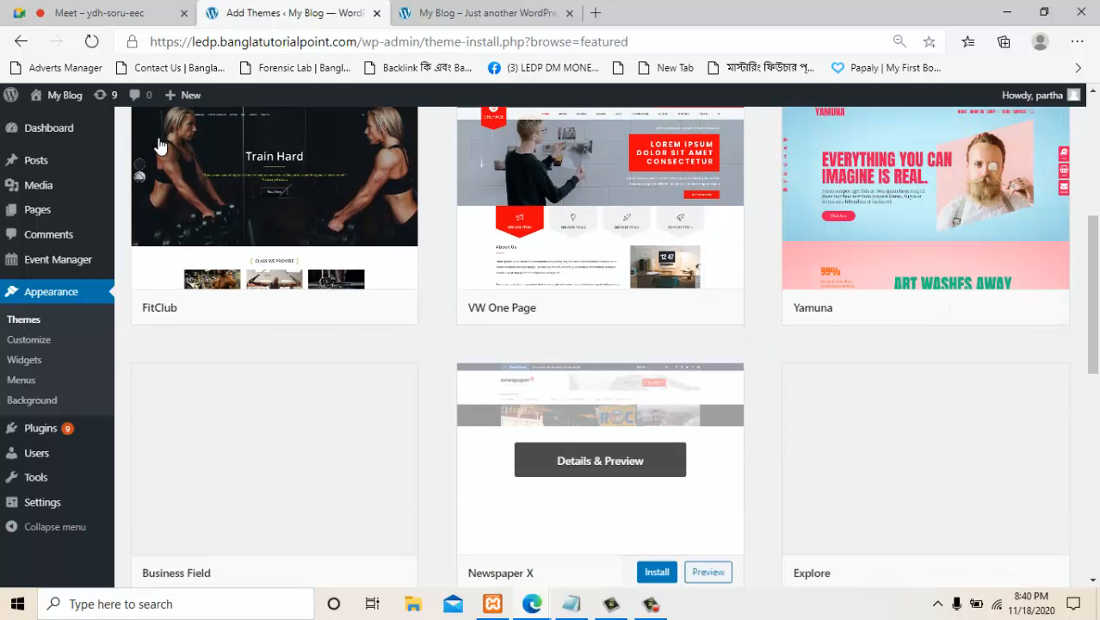
{"action": "scroll", "coordinate": [159, 145], "scroll_direction": "down", "scroll_amount": 2}
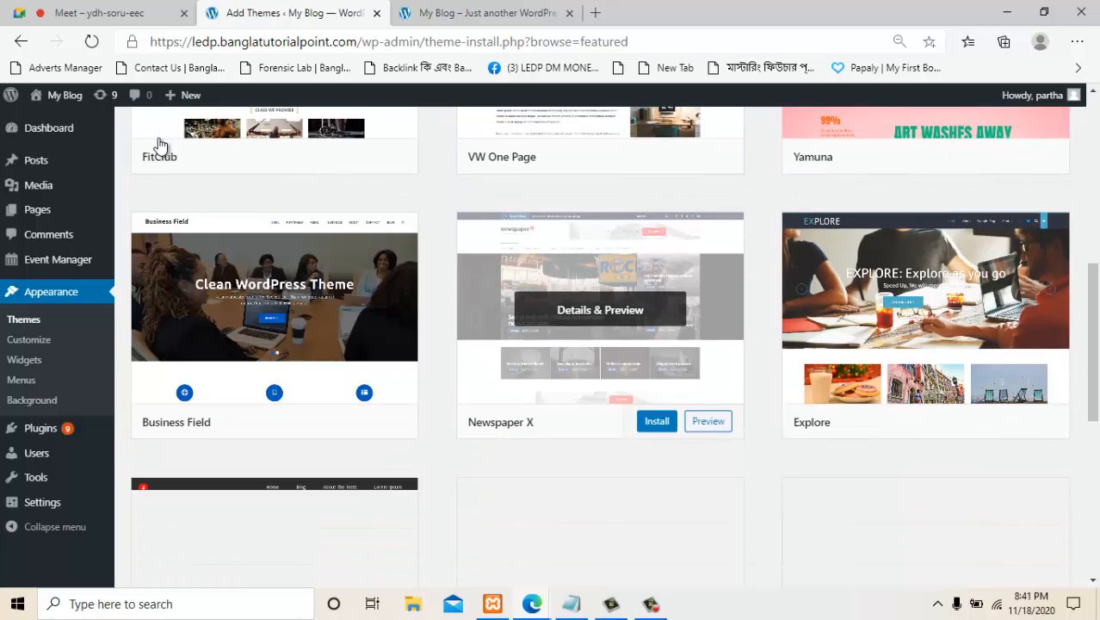
{"action": "scroll", "coordinate": [159, 145], "scroll_direction": "down", "scroll_amount": 7}
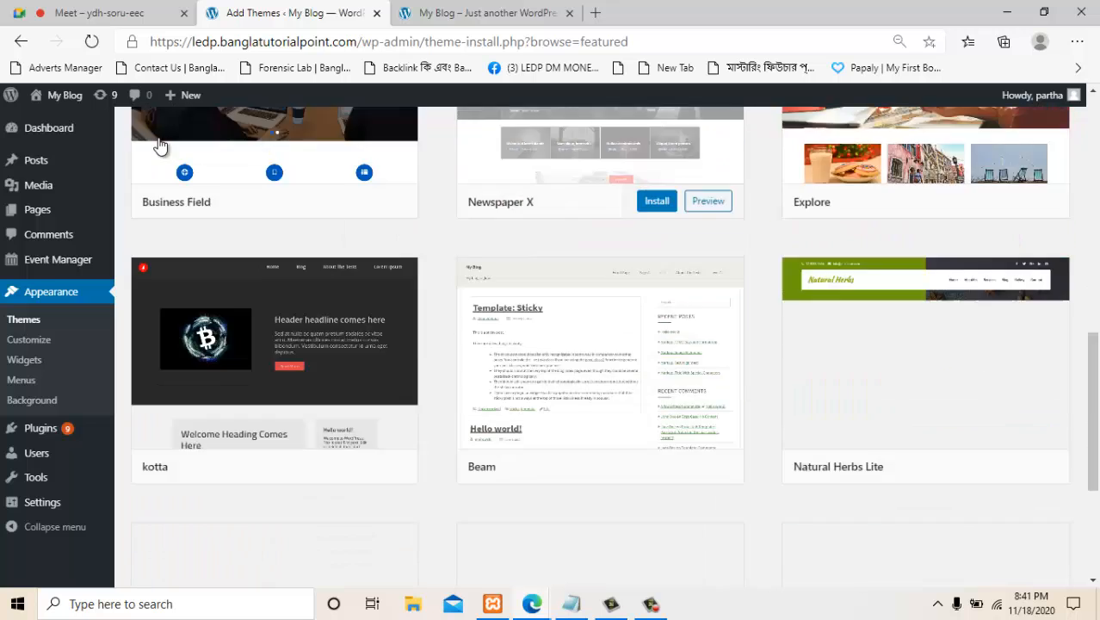
{"action": "scroll", "coordinate": [159, 145], "scroll_direction": "up", "scroll_amount": 8}
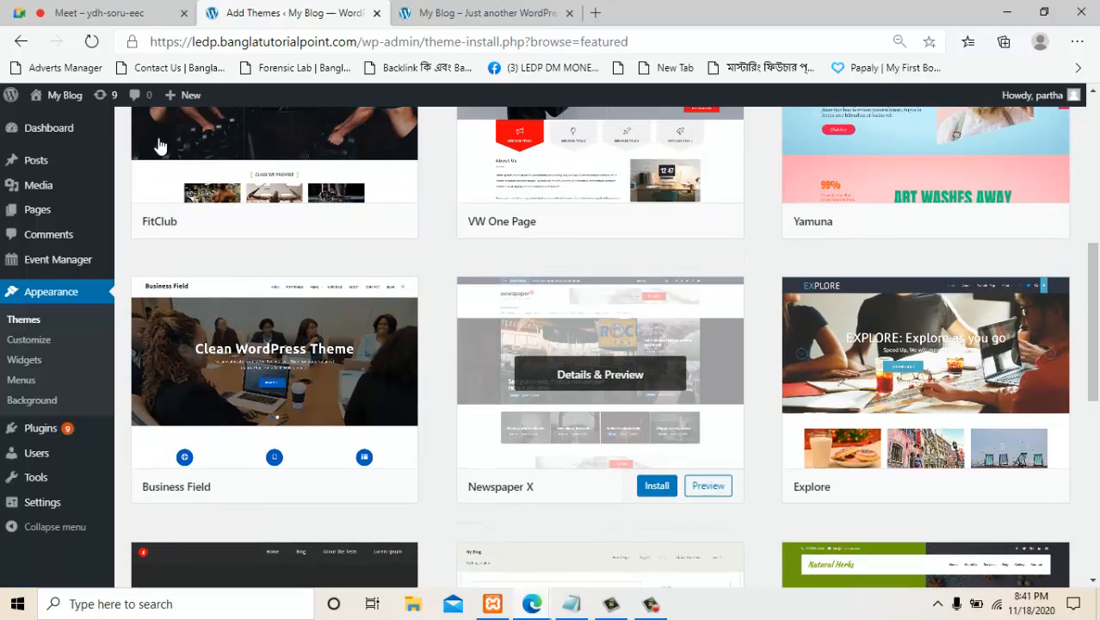
{"action": "scroll", "coordinate": [159, 145], "scroll_direction": "up", "scroll_amount": 6}
{"action": "left_click", "coordinate": [962, 173]}
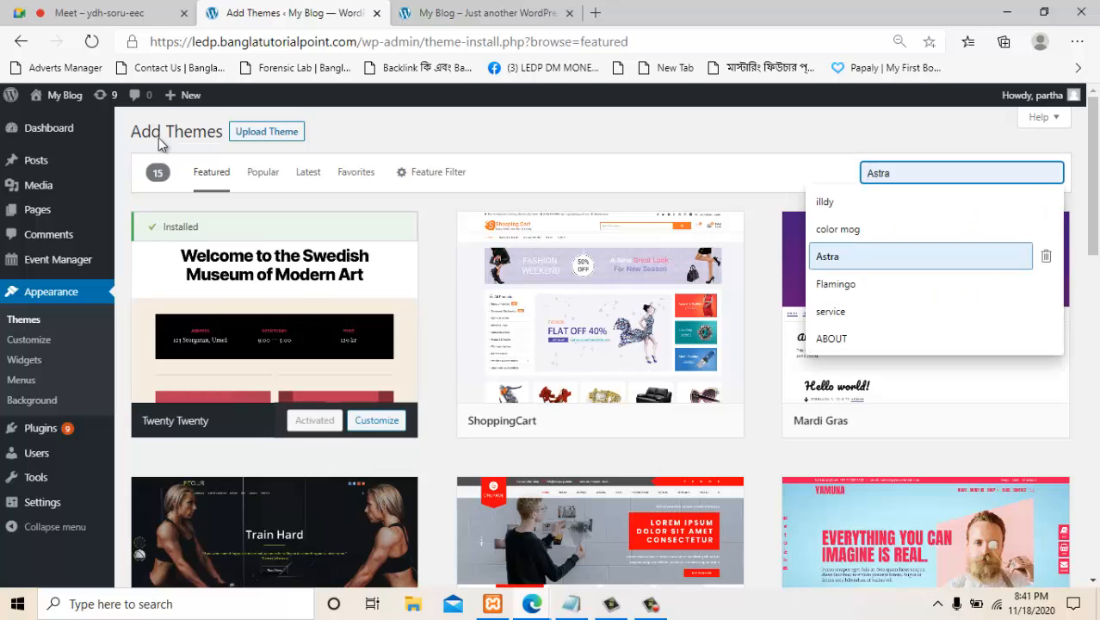
{"action": "key", "text": "Return"}
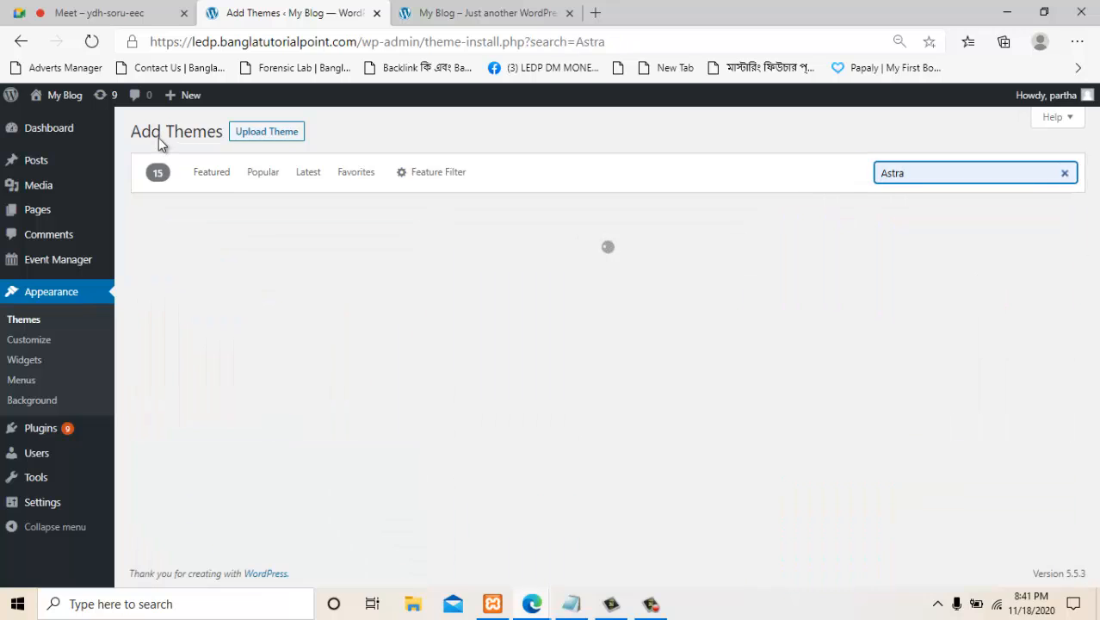
{"action": "left_click", "coordinate": [317, 422]}
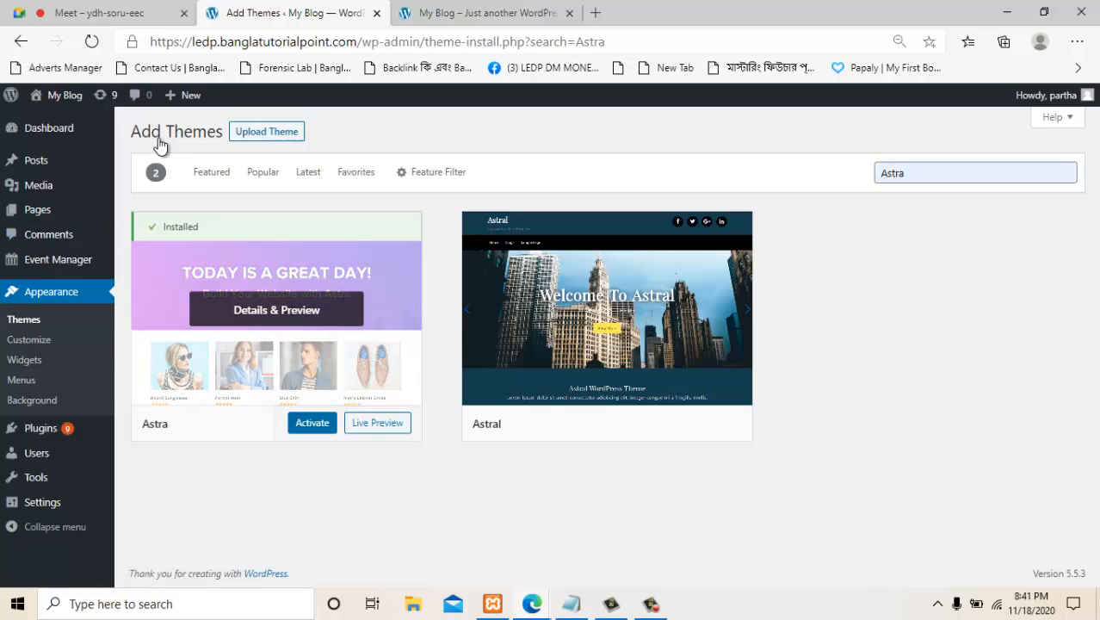
{"action": "left_click", "coordinate": [312, 423]}
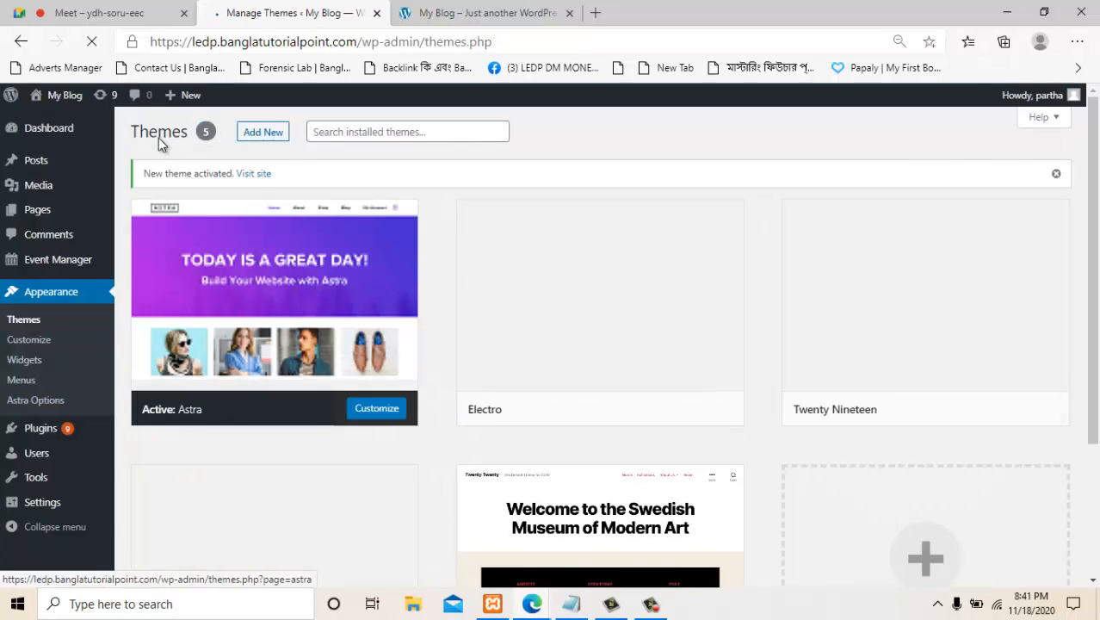
Reload the My Blog front page to view it with the Astra theme, and return to the admin tab.
{"action": "left_click", "coordinate": [487, 13]}
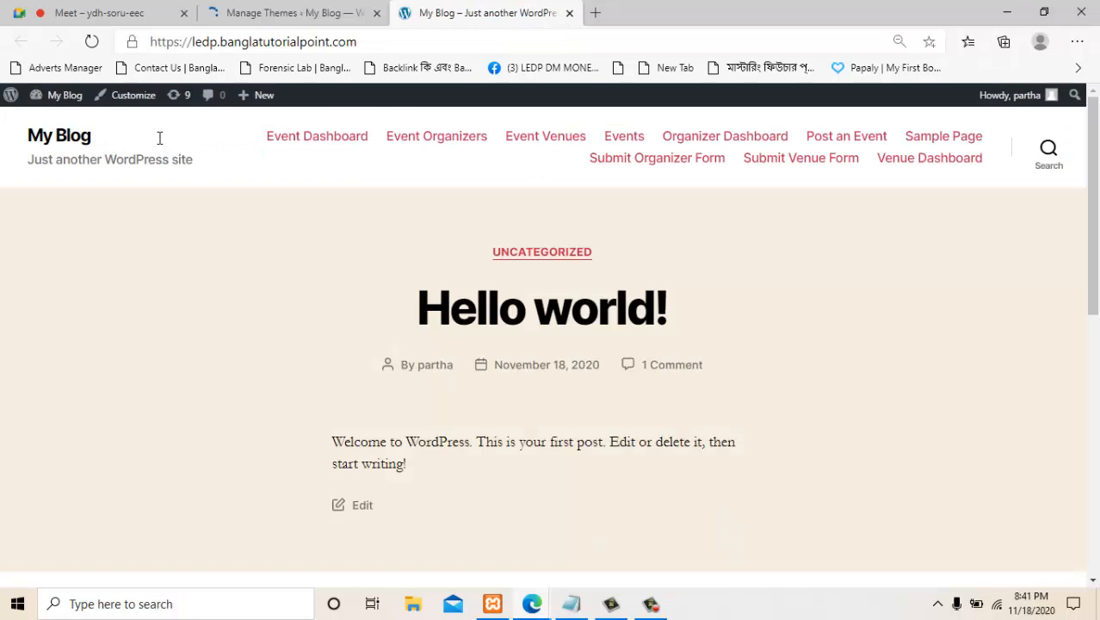
{"action": "key", "text": "F5"}
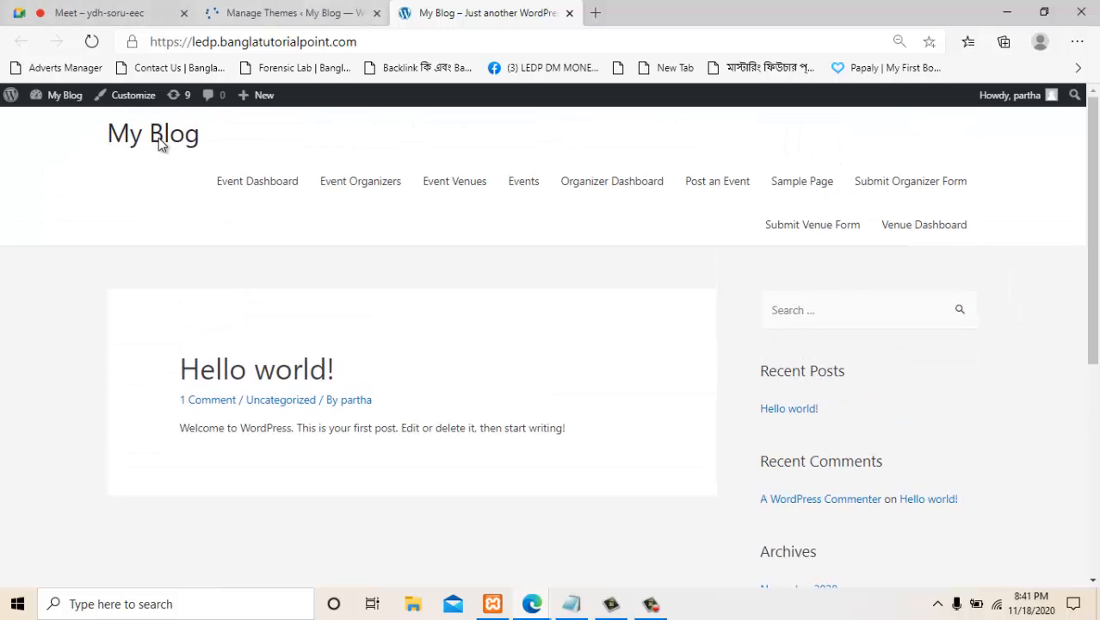
{"action": "key", "text": "ctrl+shift+Tab"}
{"action": "scroll", "coordinate": [159, 147], "scroll_direction": "down", "scroll_amount": 1}
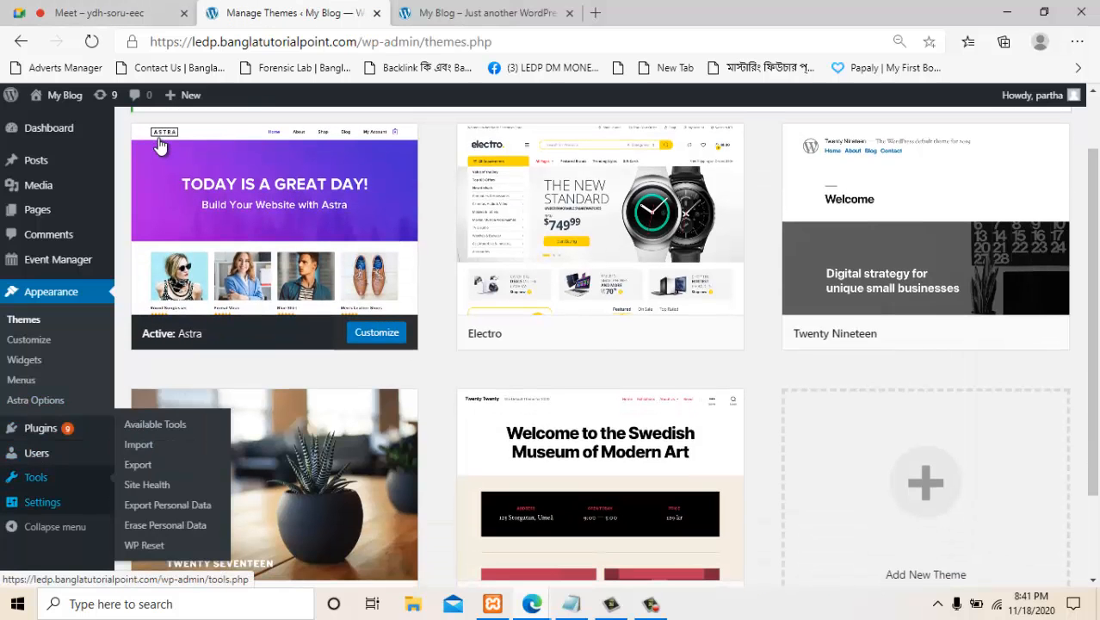
Activate the Elementor plugin from the list of installed plugins.
{"action": "left_click", "coordinate": [158, 430]}
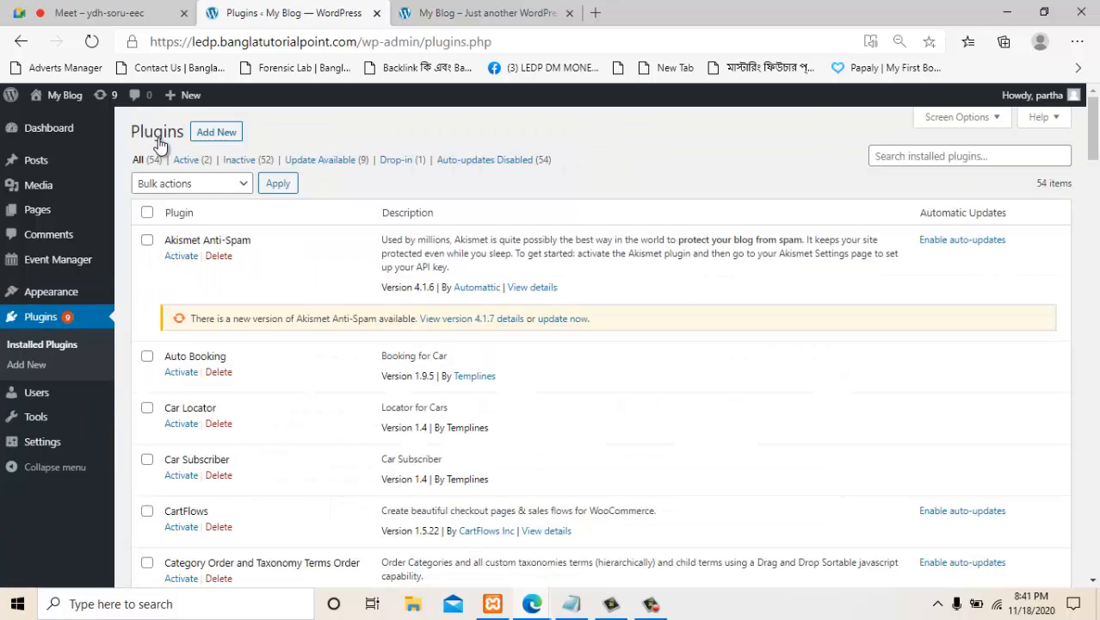
{"action": "scroll", "coordinate": [158, 144], "scroll_direction": "down", "scroll_amount": 5}
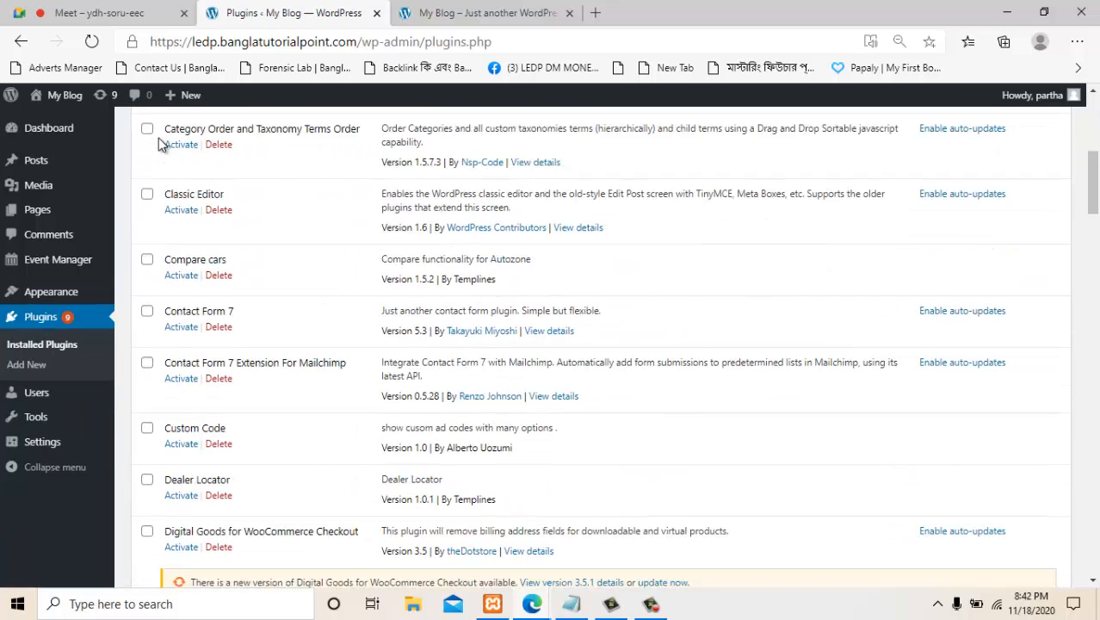
{"action": "scroll", "coordinate": [158, 145], "scroll_direction": "up", "scroll_amount": 3}
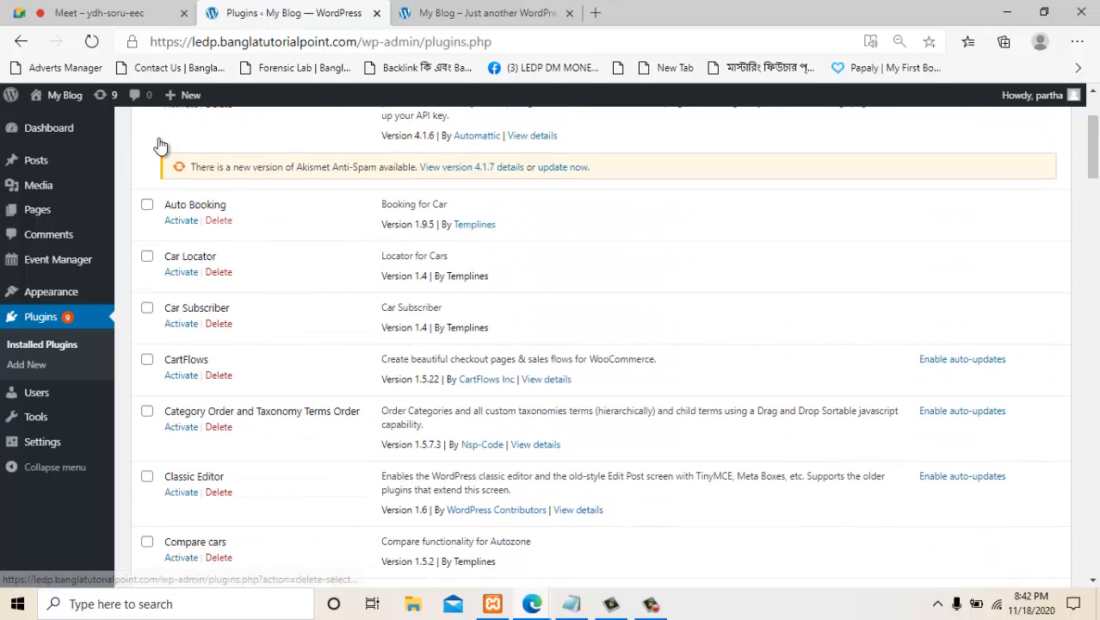
{"action": "scroll", "coordinate": [159, 137], "scroll_direction": "up", "scroll_amount": 2}
{"action": "scroll", "coordinate": [159, 140], "scroll_direction": "down", "scroll_amount": 8}
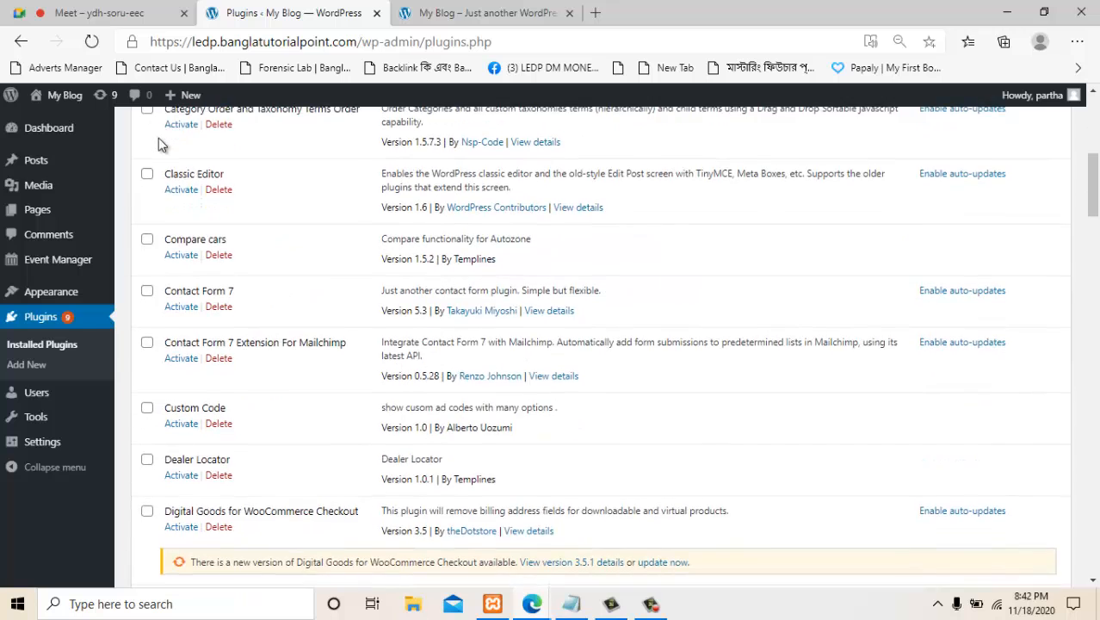
{"action": "scroll", "coordinate": [159, 145], "scroll_direction": "down", "scroll_amount": 2}
{"action": "key", "text": "Tab"}
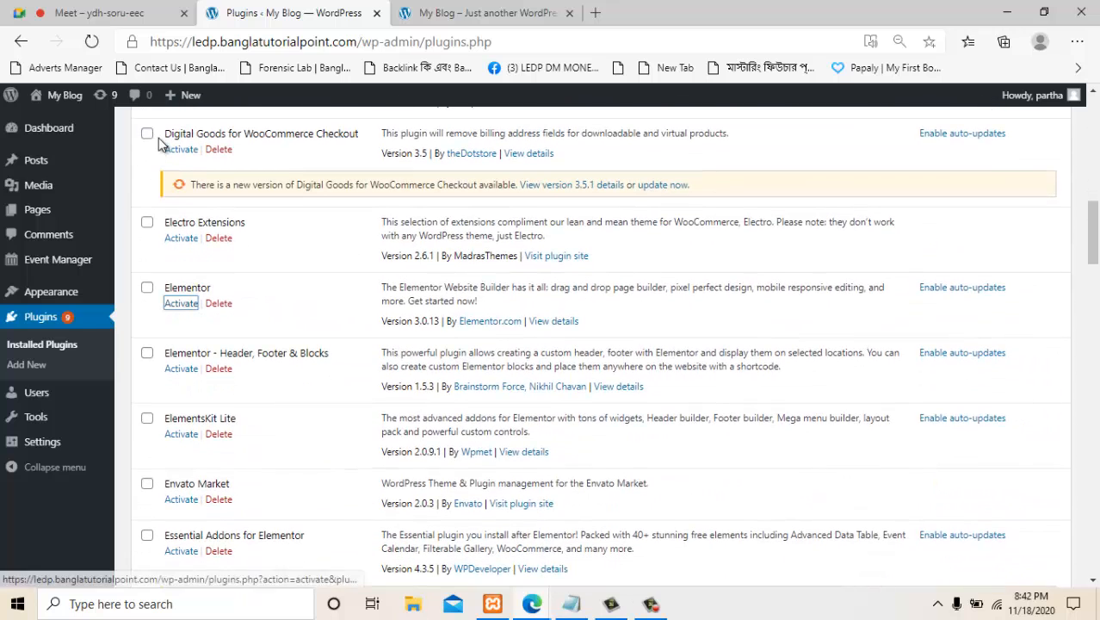
{"action": "key", "text": "Return"}
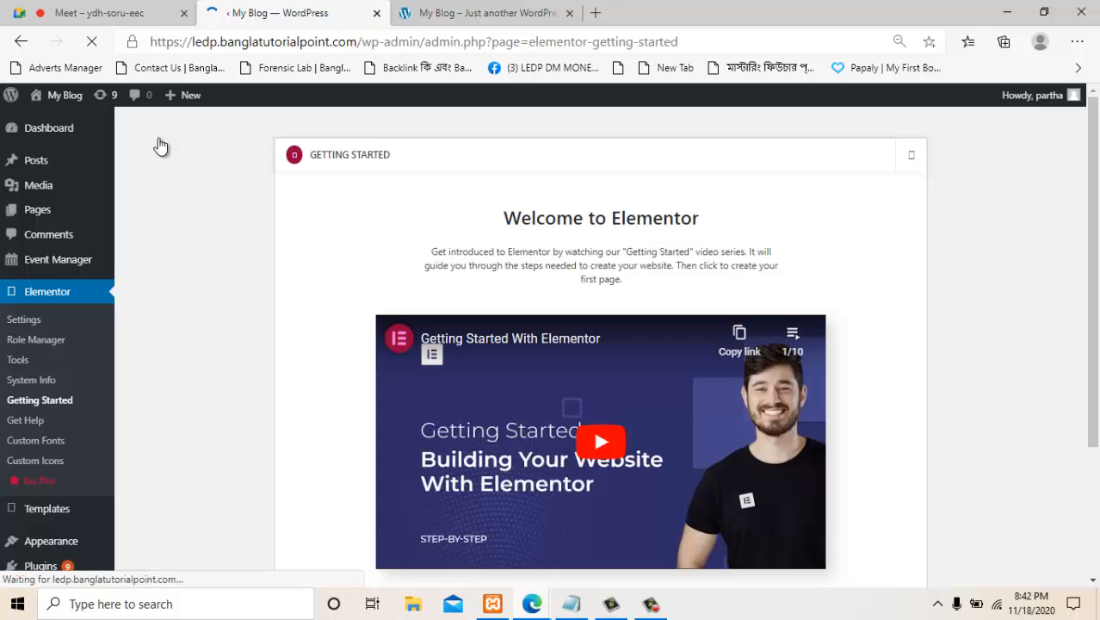
{"action": "scroll", "coordinate": [158, 145], "scroll_direction": "down", "scroll_amount": 2}
{"action": "scroll", "coordinate": [158, 144], "scroll_direction": "down", "scroll_amount": 1}
{"action": "scroll", "coordinate": [160, 146], "scroll_direction": "up", "scroll_amount": 3}
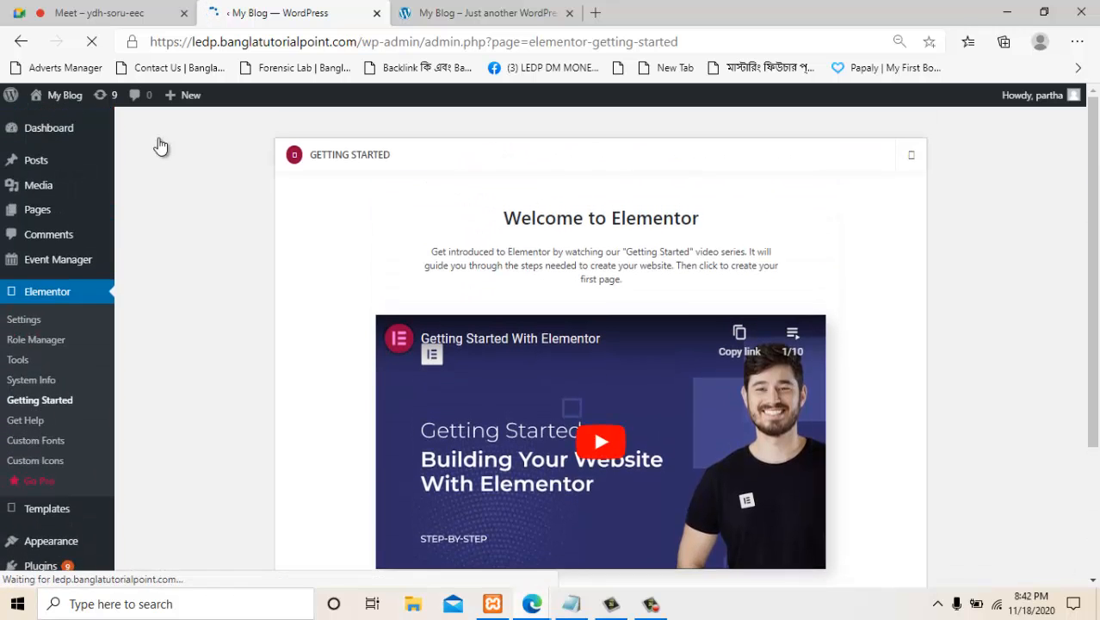
{"action": "scroll", "coordinate": [159, 145], "scroll_direction": "down", "scroll_amount": 2}
{"action": "scroll", "coordinate": [158, 143], "scroll_direction": "up", "scroll_amount": 3}
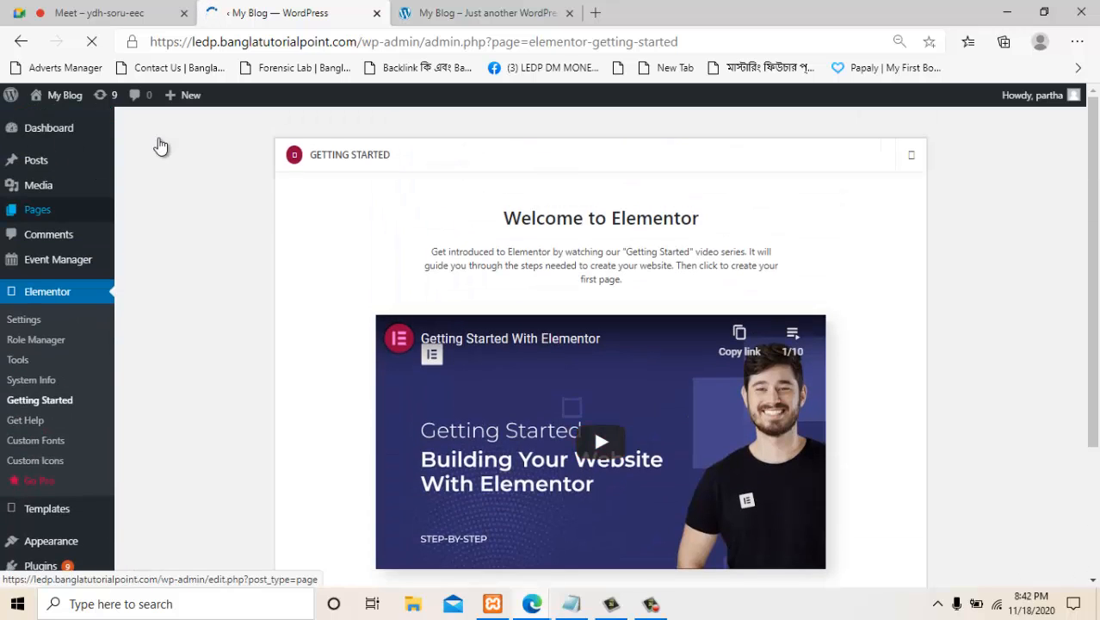
Create a new page titled Home and publish it.
{"action": "key", "text": "Tab"}
{"action": "key", "text": "Tab"}
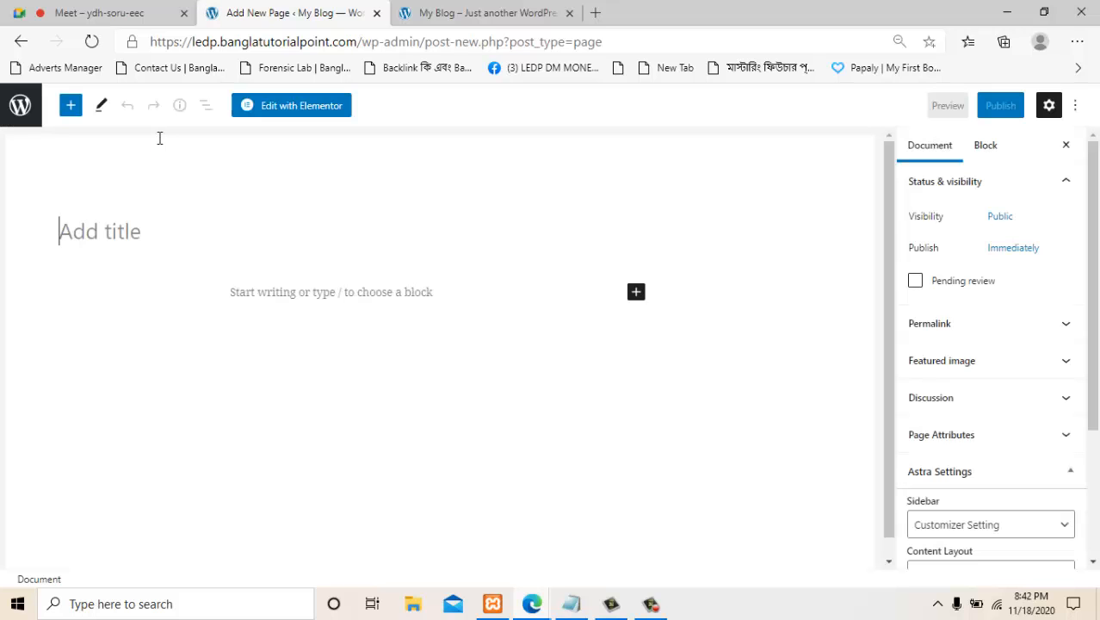
{"action": "type", "text": "Home Page"}
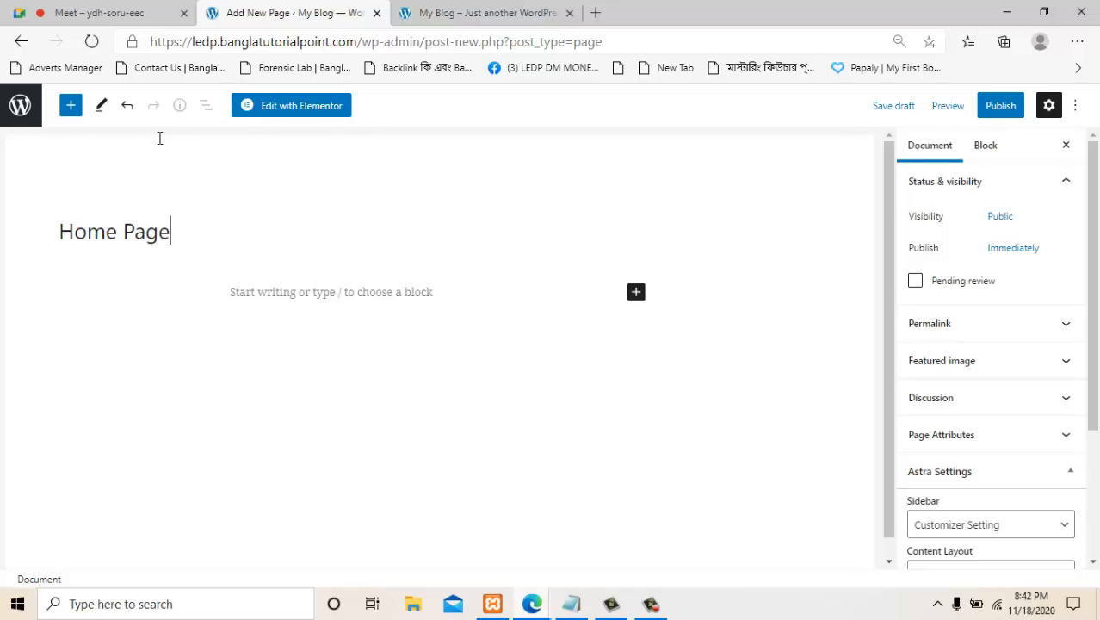
{"action": "key", "text": "BackSpace"}
{"action": "key", "text": "BackSpace"}
{"action": "key", "text": "BackSpace"}
{"action": "key", "text": "BackSpace"}
{"action": "key", "text": "BackSpace"}
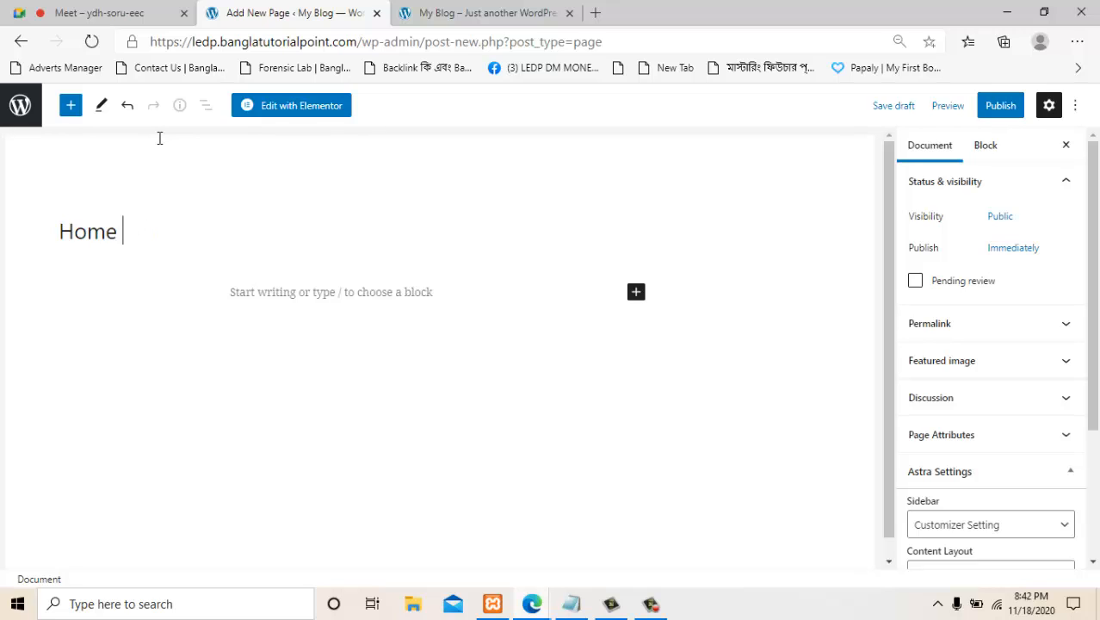
{"action": "key", "text": "BackSpace"}
{"action": "left_click", "coordinate": [1000, 105]}
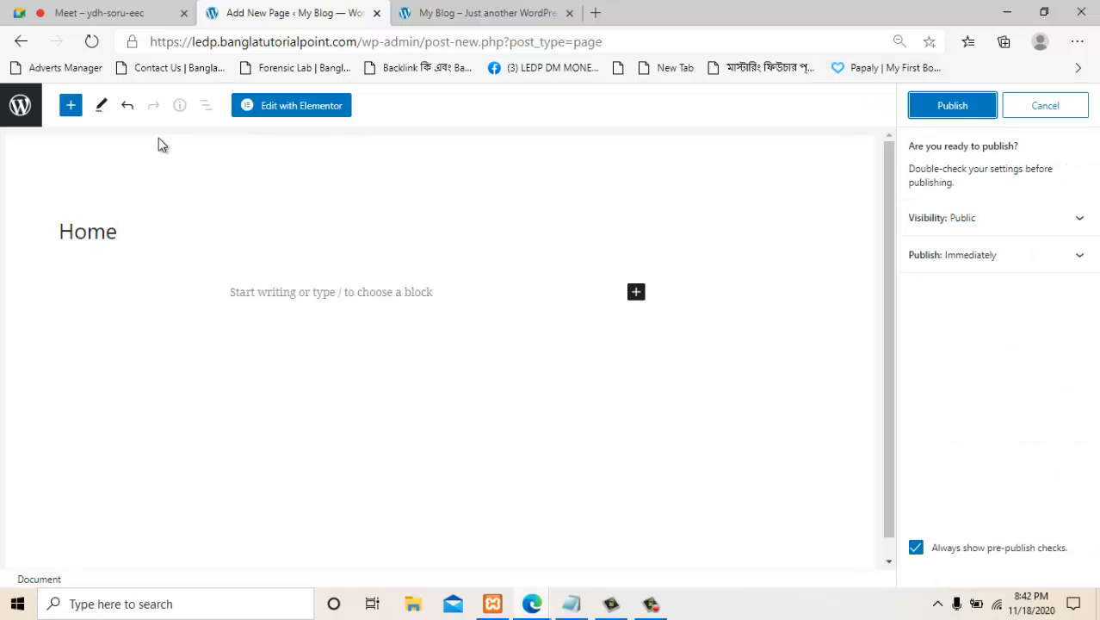
{"action": "key", "text": "Return"}
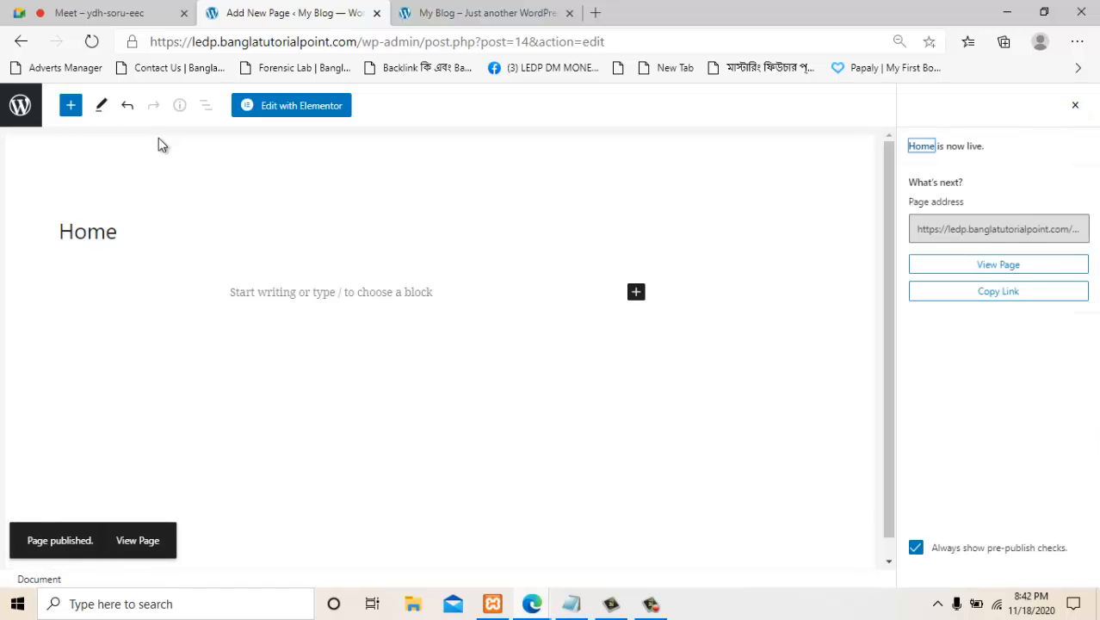
Open the Home page in the Elementor editor and add a single-column section.
{"action": "left_click", "coordinate": [291, 105]}
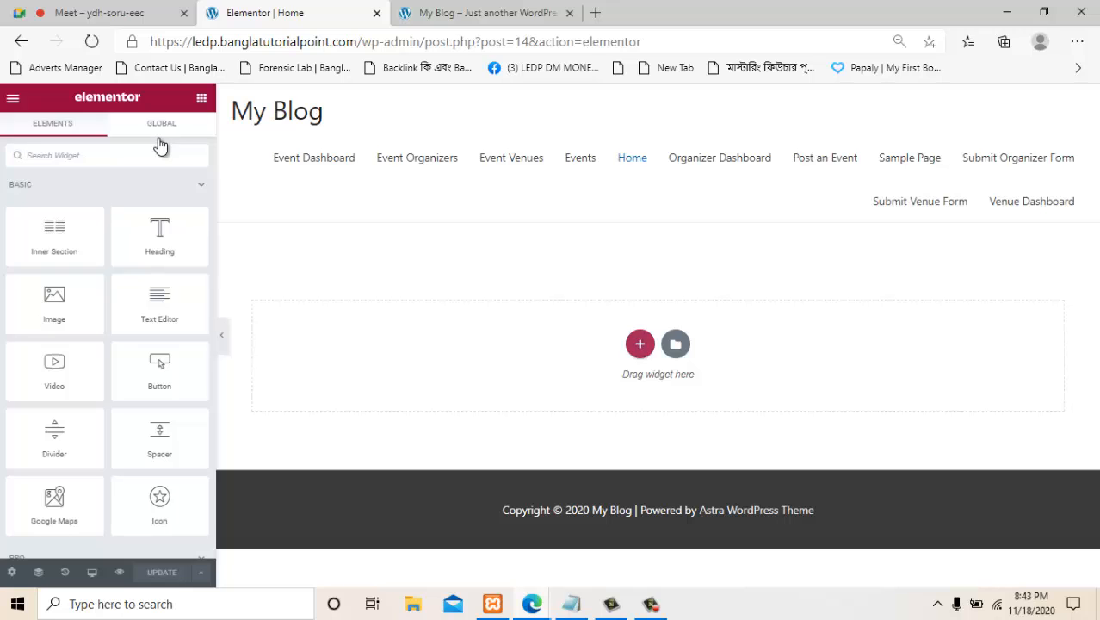
{"action": "left_click", "coordinate": [639, 344]}
{"action": "left_click", "coordinate": [454, 379]}
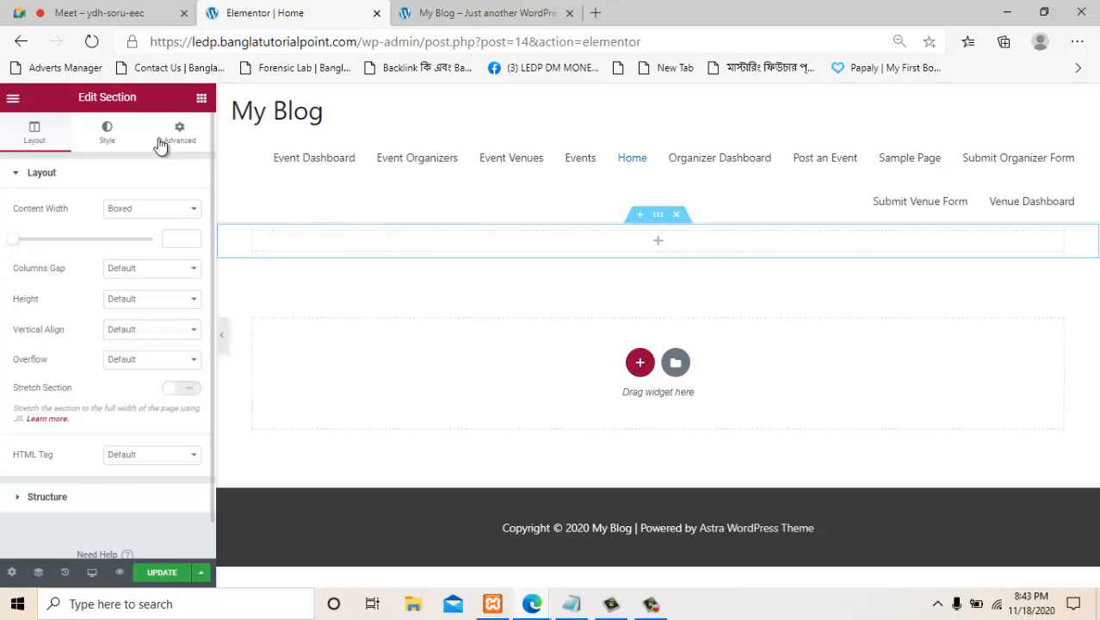
Set the new section's content width to Full Width and its height to Min Height.
{"action": "left_click", "coordinate": [152, 208]}
{"action": "left_click", "coordinate": [126, 238]}
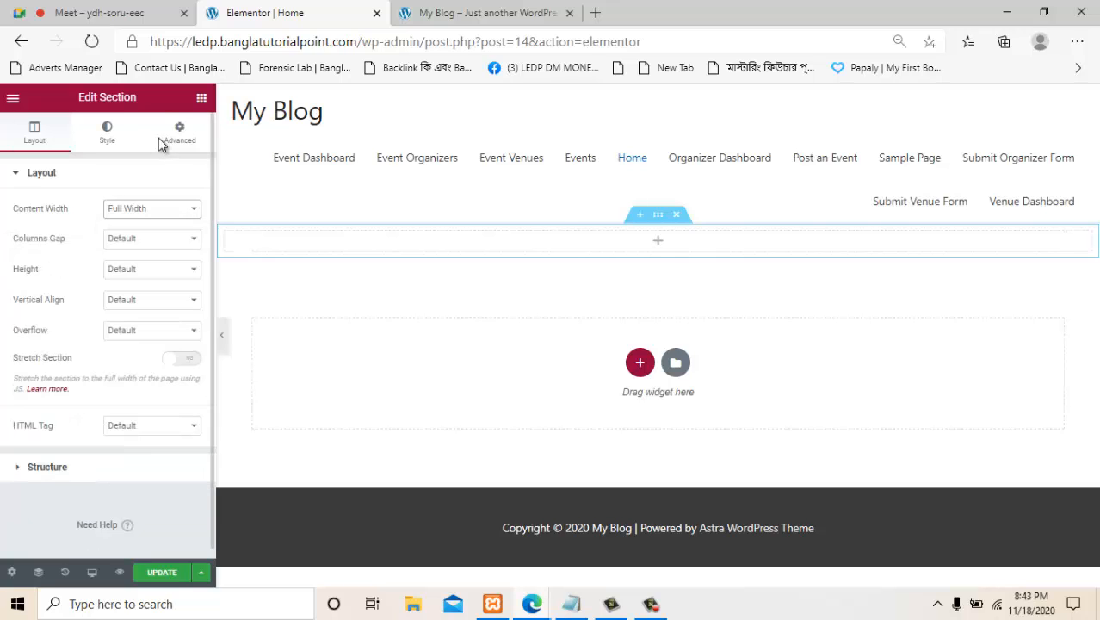
{"action": "left_click", "coordinate": [152, 268]}
{"action": "left_click", "coordinate": [131, 299]}
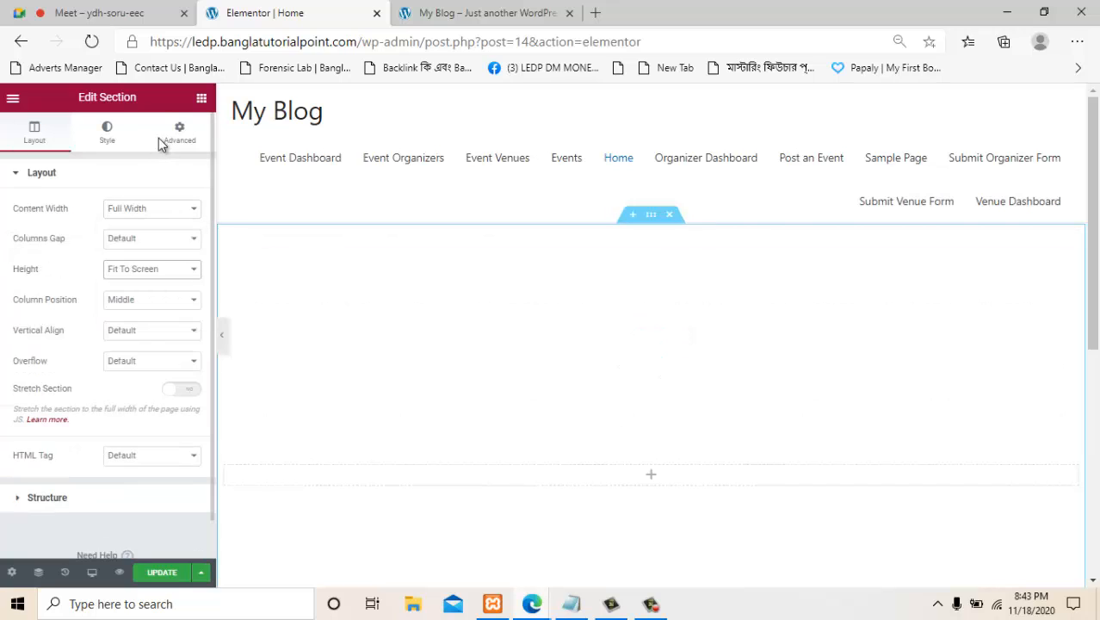
{"action": "left_click", "coordinate": [152, 269]}
{"action": "left_click", "coordinate": [128, 310]}
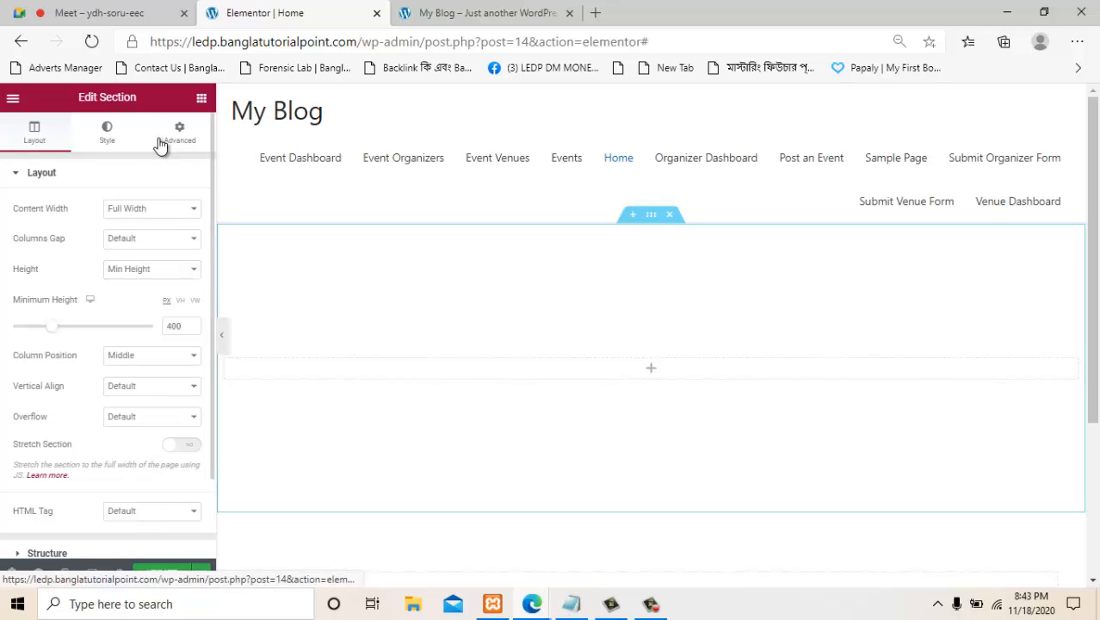
Set the section's background type to Classic and open the media library for its background image.
{"action": "left_click", "coordinate": [107, 132]}
{"action": "left_click", "coordinate": [133, 239]}
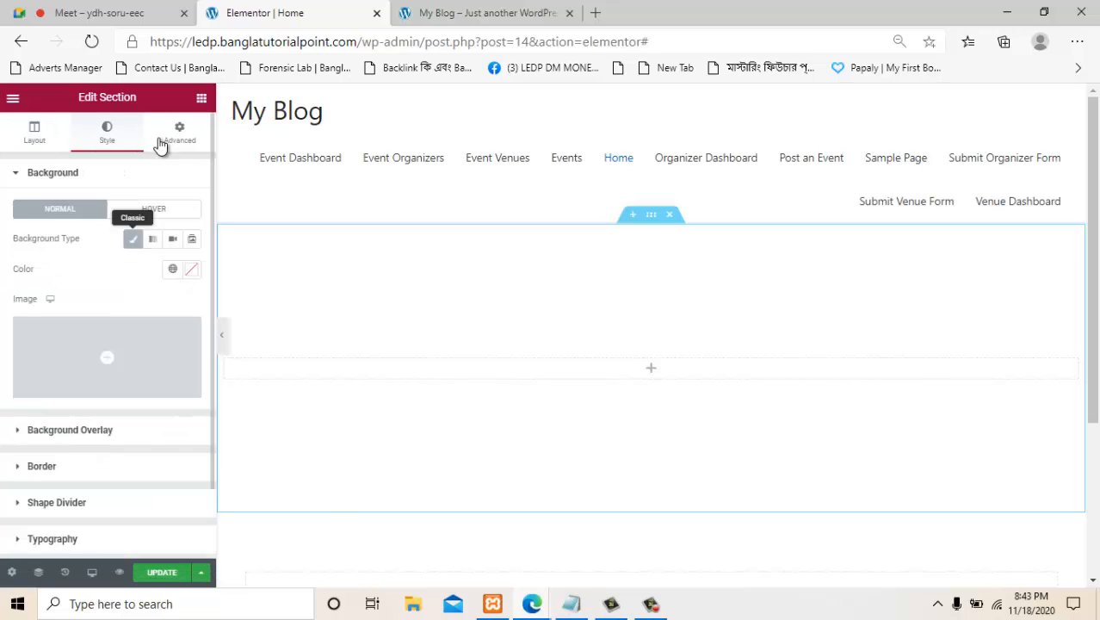
{"action": "left_click", "coordinate": [106, 356]}
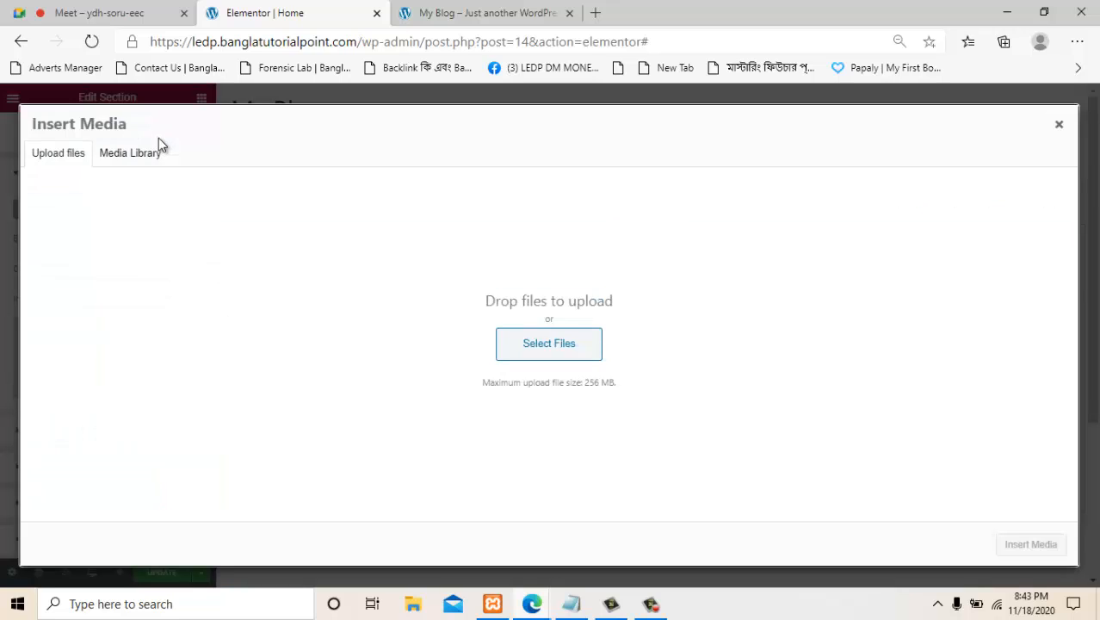
{"action": "left_click", "coordinate": [158, 148]}
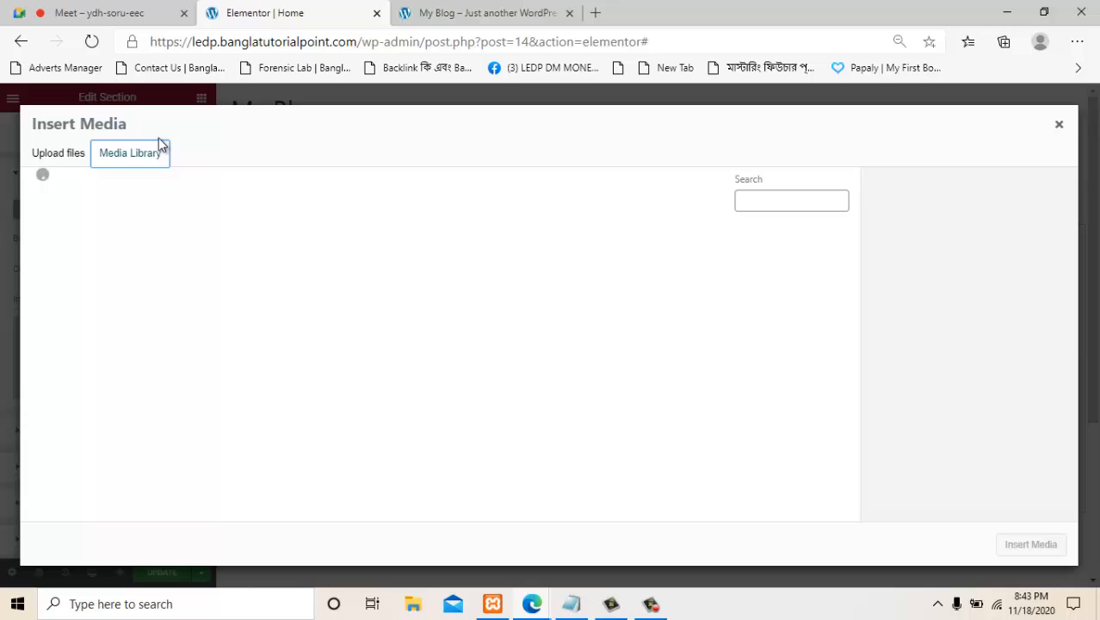
Start a file upload for the section background and browse to the project folder on the Desktop.
{"action": "left_click", "coordinate": [440, 376]}
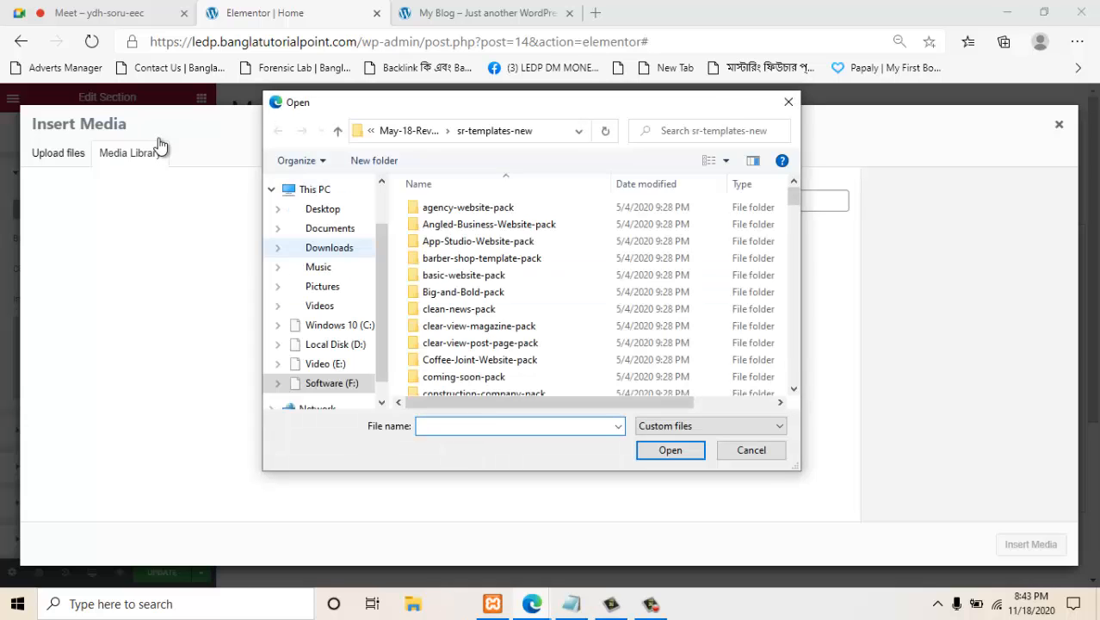
{"action": "left_click", "coordinate": [329, 248]}
{"action": "left_click", "coordinate": [329, 229]}
{"action": "left_click", "coordinate": [323, 210]}
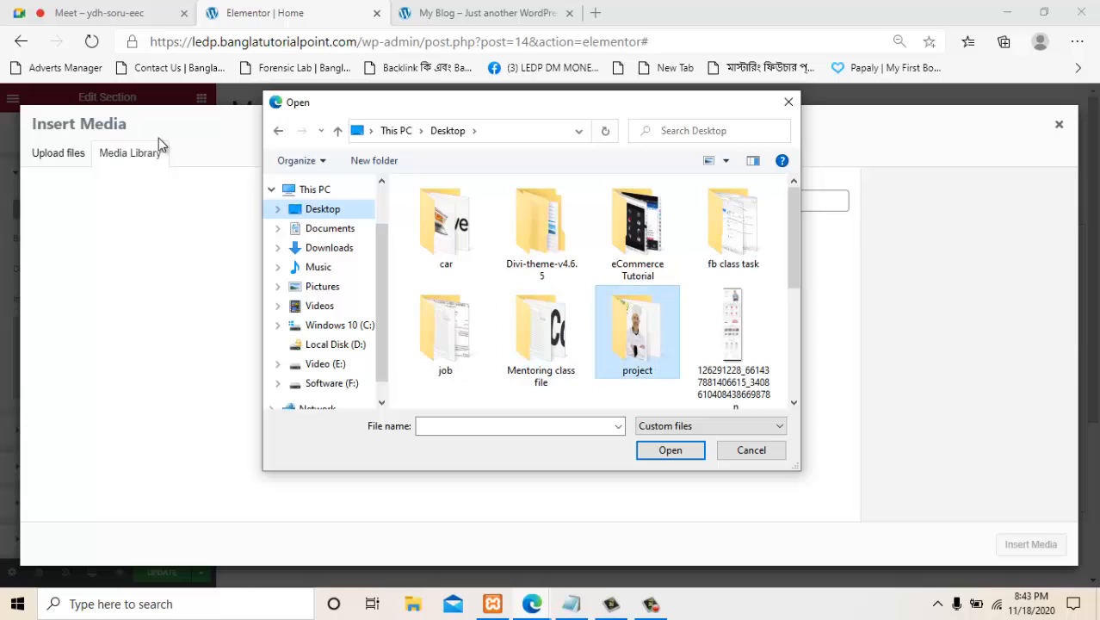
{"action": "double_click", "coordinate": [637, 331]}
Upload the "Programmer-vs-developer" image from the project folder and insert it as the section's background.
{"action": "scroll", "coordinate": [541, 353], "scroll_direction": "down", "scroll_amount": 5}
{"action": "scroll", "coordinate": [541, 352], "scroll_direction": "down", "scroll_amount": 10}
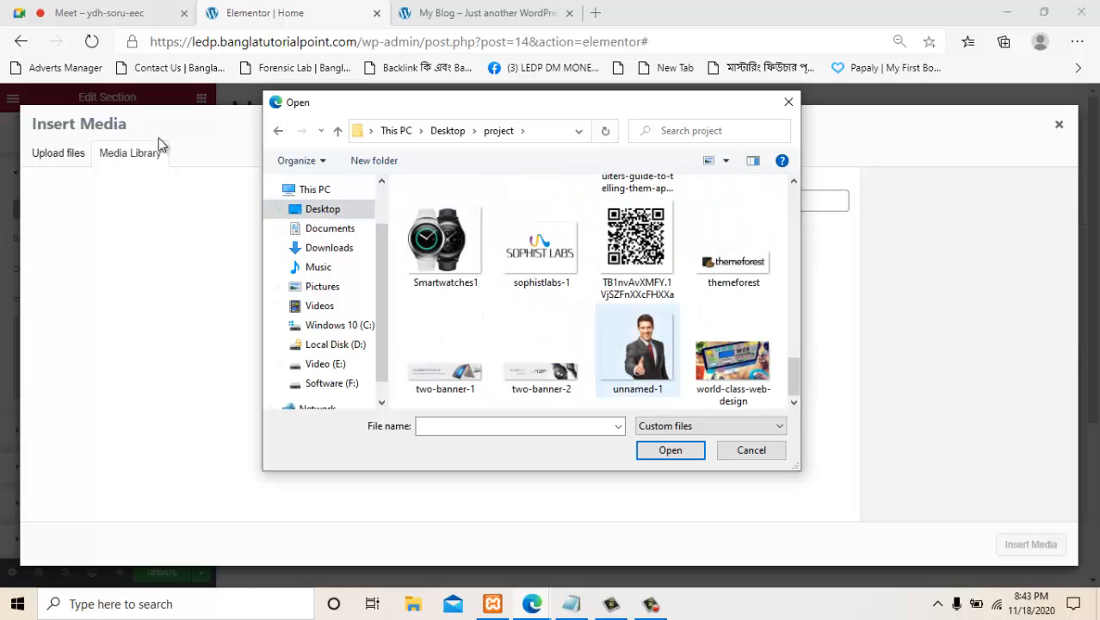
{"action": "scroll", "coordinate": [637, 336], "scroll_direction": "up", "scroll_amount": 6}
{"action": "scroll", "coordinate": [637, 336], "scroll_direction": "up", "scroll_amount": 4}
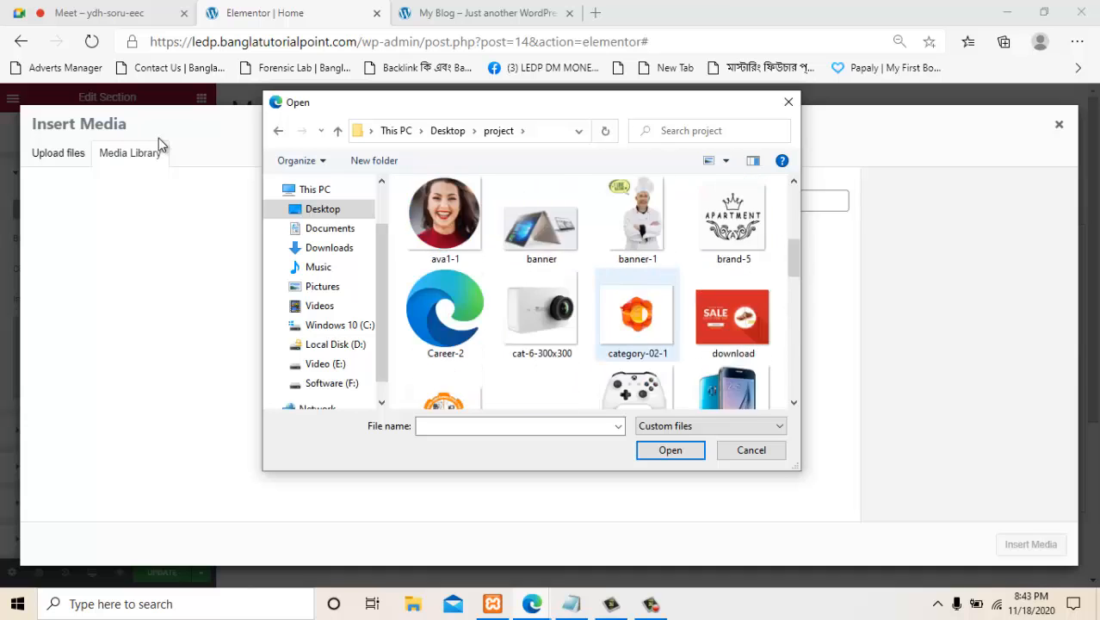
{"action": "scroll", "coordinate": [637, 336], "scroll_direction": "down", "scroll_amount": 8}
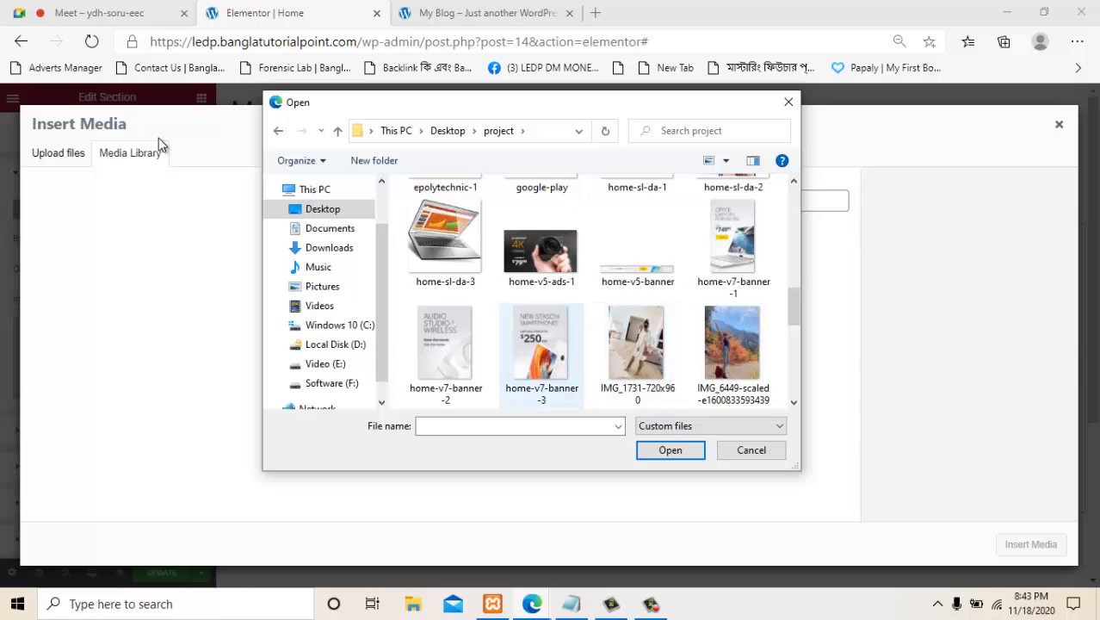
{"action": "scroll", "coordinate": [637, 344], "scroll_direction": "down", "scroll_amount": 5}
{"action": "scroll", "coordinate": [637, 344], "scroll_direction": "up", "scroll_amount": 2}
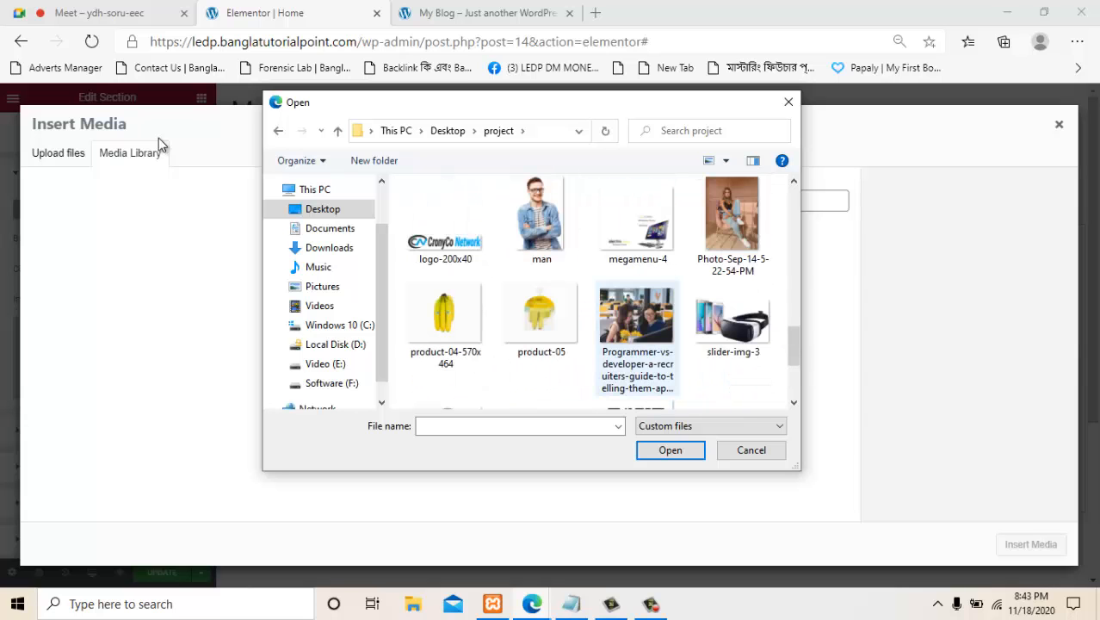
{"action": "double_click", "coordinate": [637, 336]}
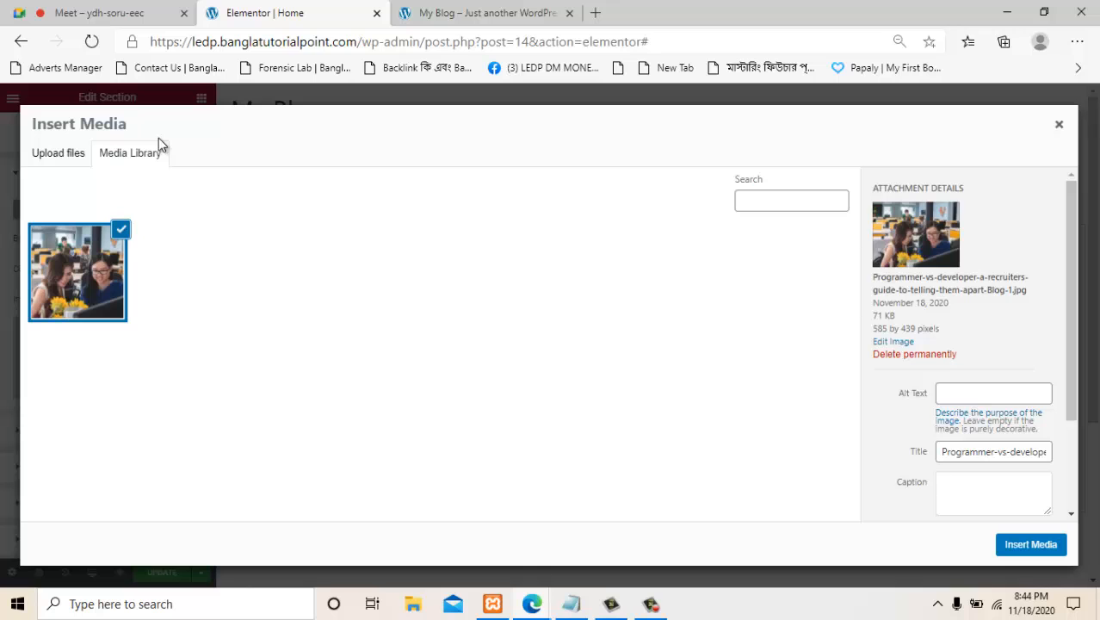
{"action": "key", "text": "Escape"}
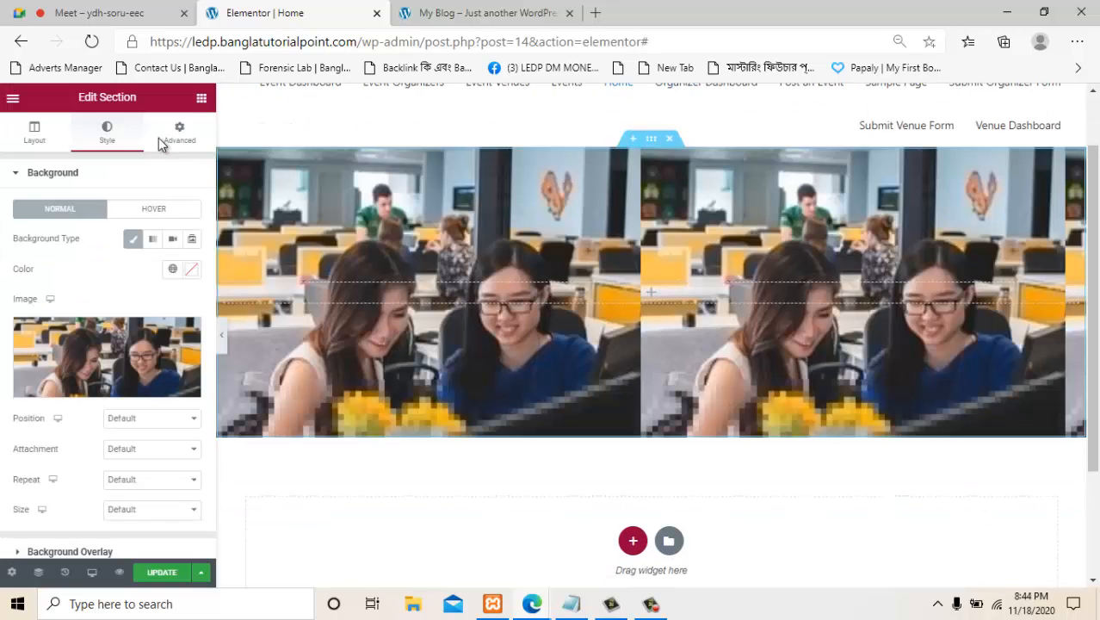
Open Google in a new browser tab and search for "event management" images.
{"action": "key", "text": "ctrl+t"}
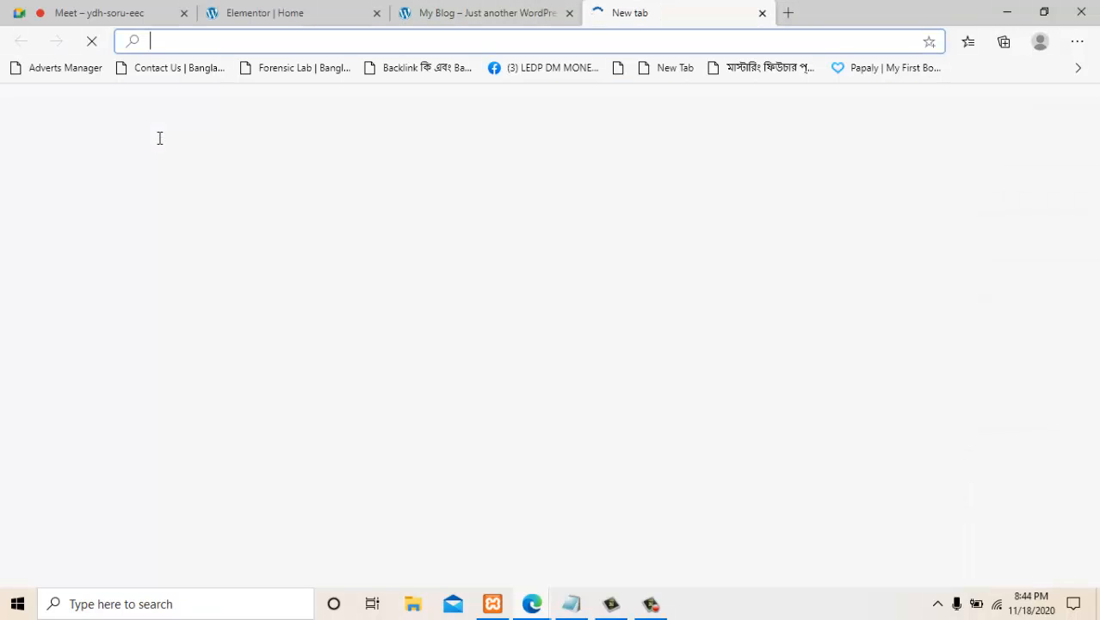
{"action": "type", "text": "goo"}
{"action": "key", "text": "Return"}
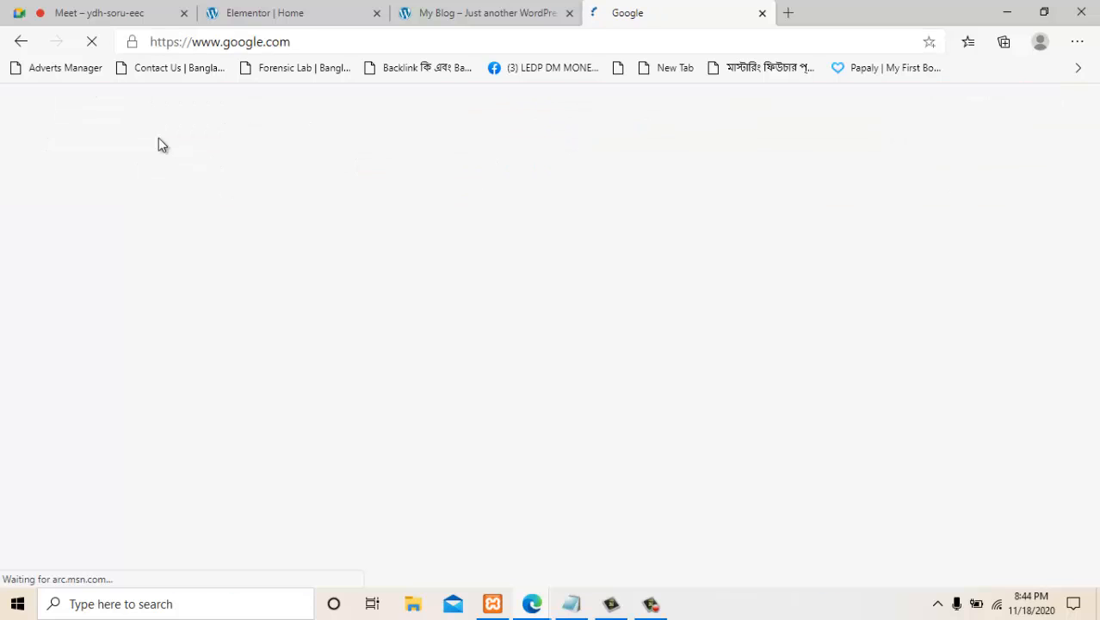
{"action": "type", "text": "evetn"}
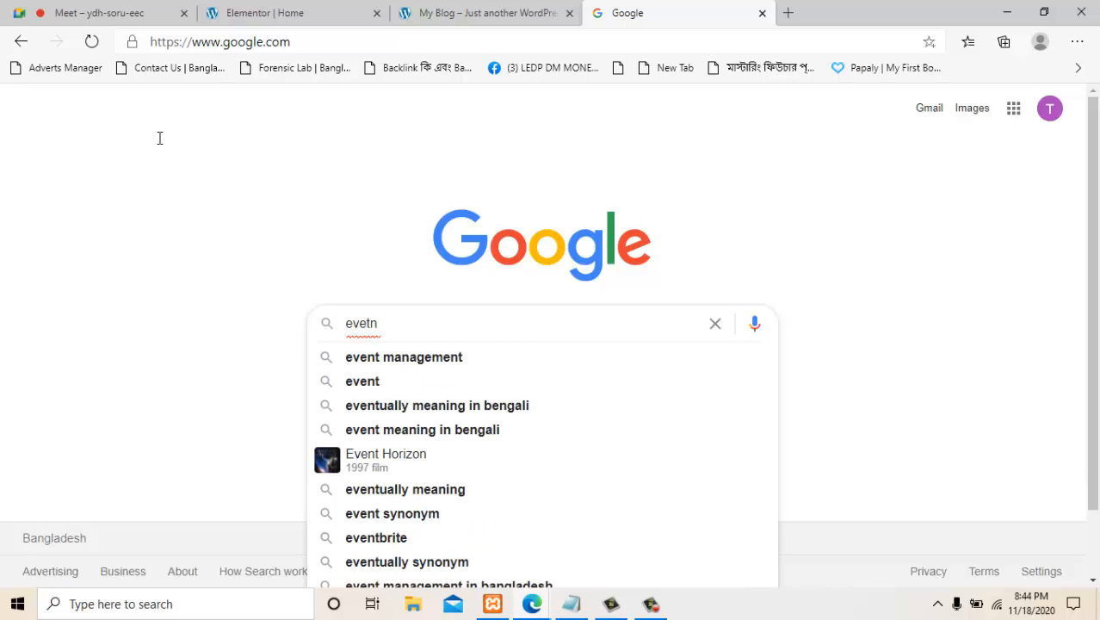
{"action": "key", "text": "Down"}
{"action": "key", "text": "Return"}
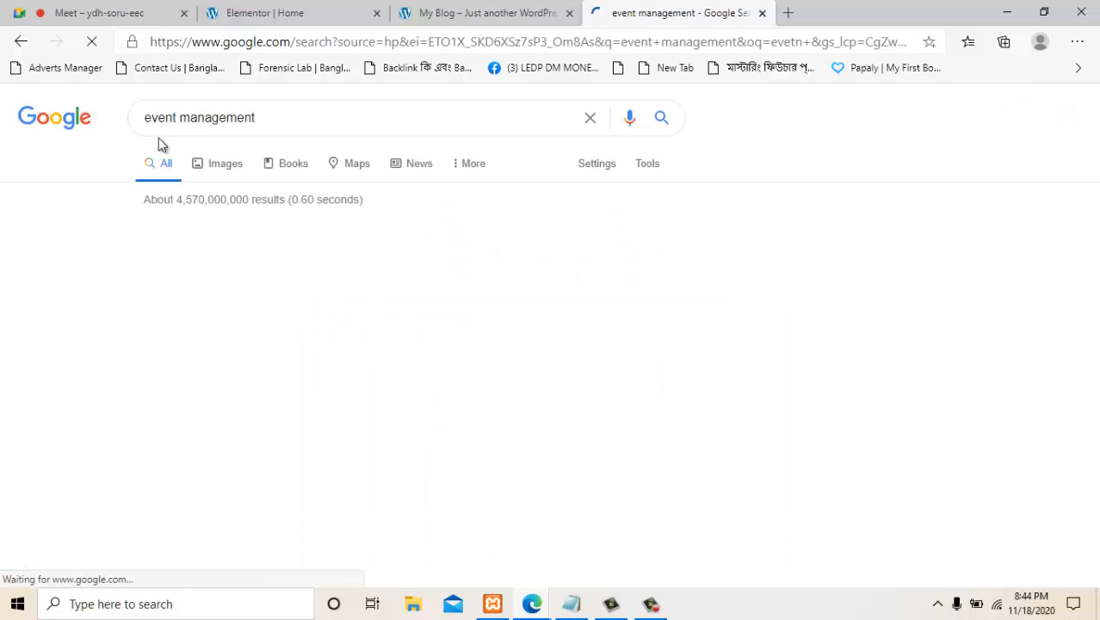
{"action": "left_click", "coordinate": [161, 146]}
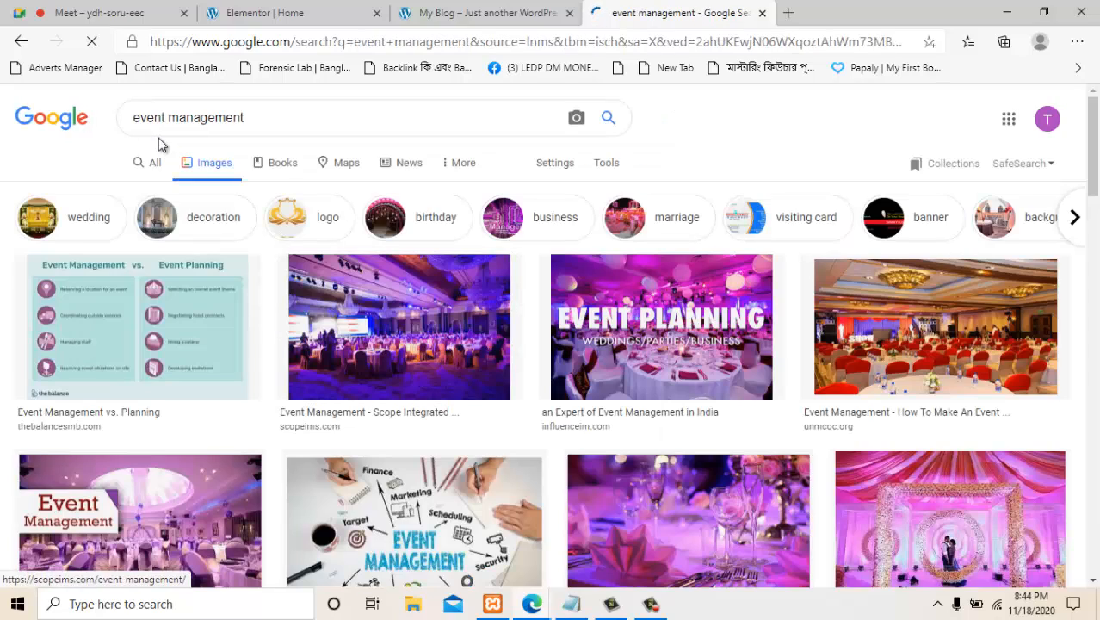
Save the "Event Management Companies in Mumbai" banner image to the Desktop as the JPEG file event-management-bg.
{"action": "scroll", "coordinate": [161, 147], "scroll_direction": "down", "scroll_amount": 2}
{"action": "scroll", "coordinate": [161, 146], "scroll_direction": "down", "scroll_amount": 3}
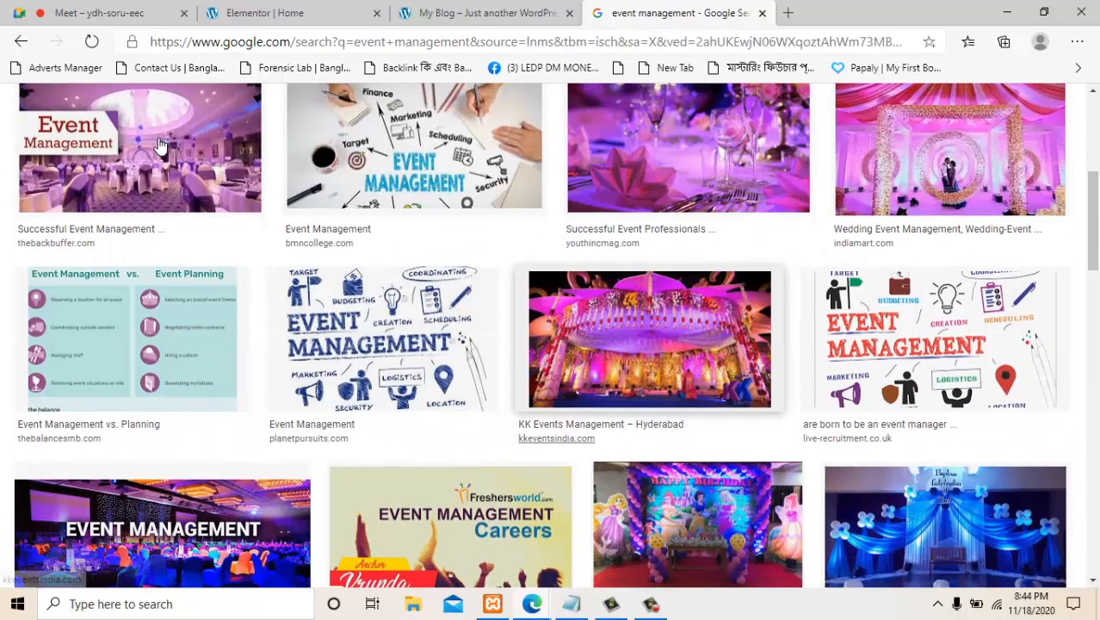
{"action": "scroll", "coordinate": [159, 144], "scroll_direction": "down", "scroll_amount": 3}
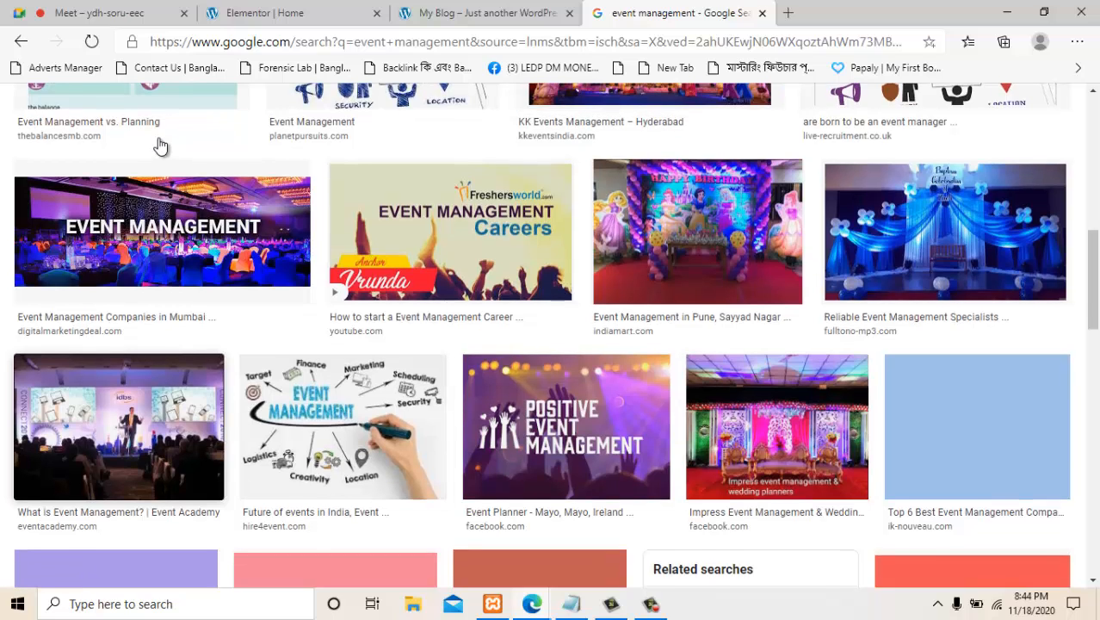
{"action": "key", "text": "Up"}
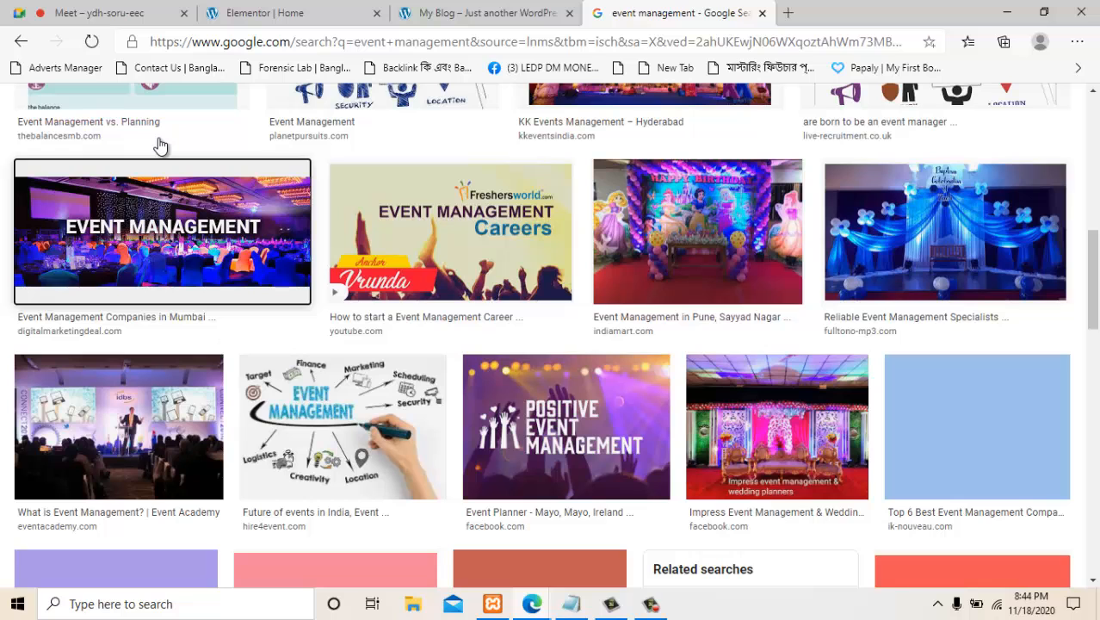
{"action": "left_click", "coordinate": [159, 141]}
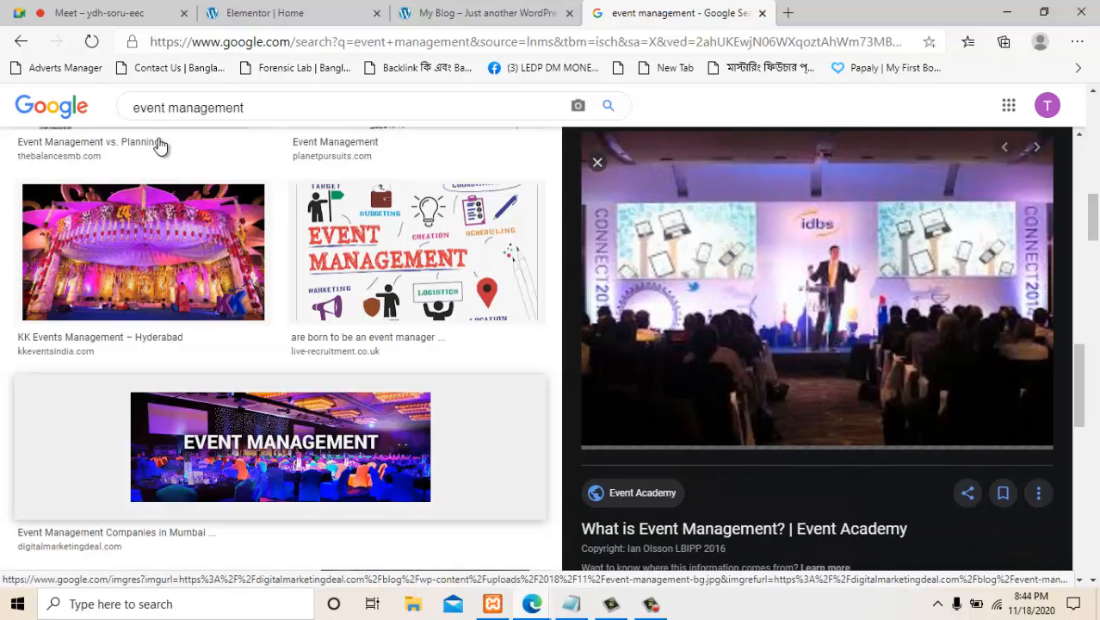
{"action": "left_click", "coordinate": [280, 447]}
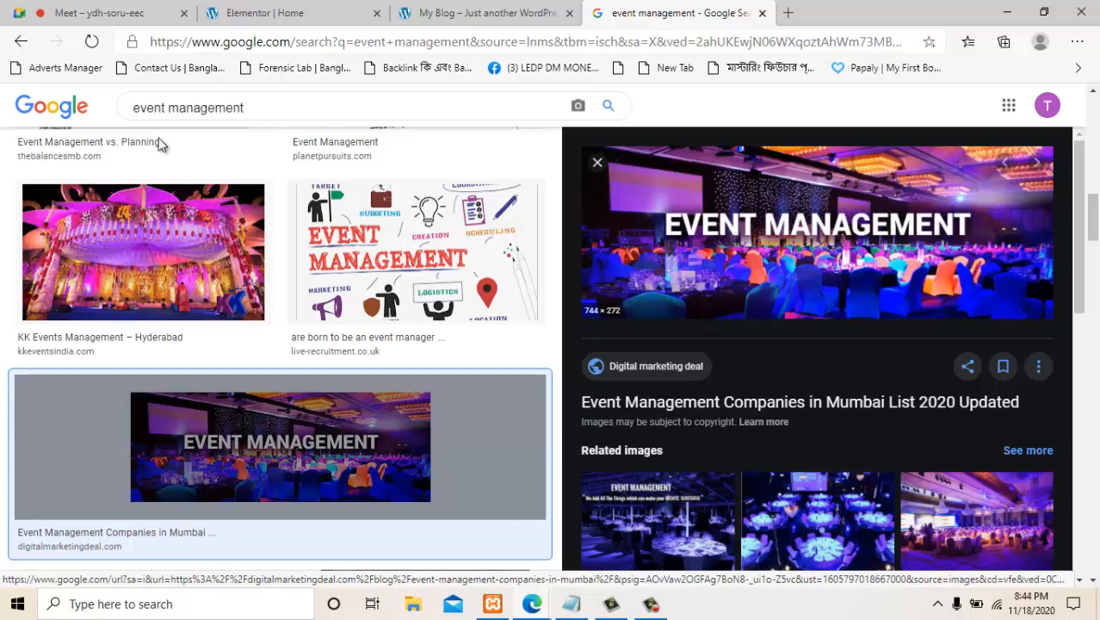
{"action": "right_click", "coordinate": [701, 253]}
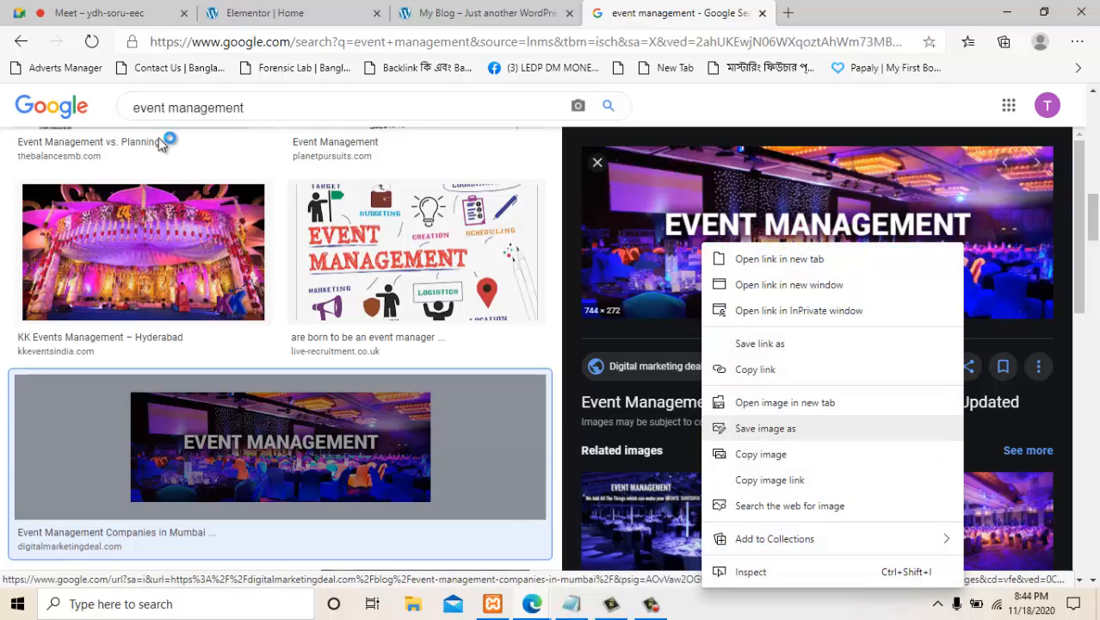
{"action": "left_click", "coordinate": [765, 428]}
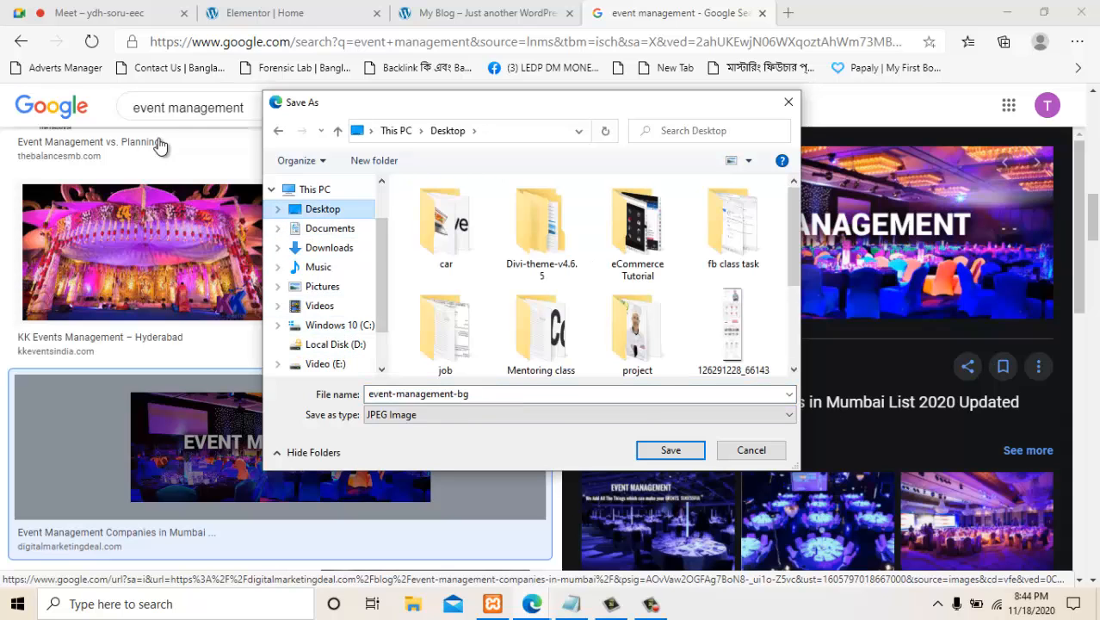
{"action": "key", "text": "Return"}
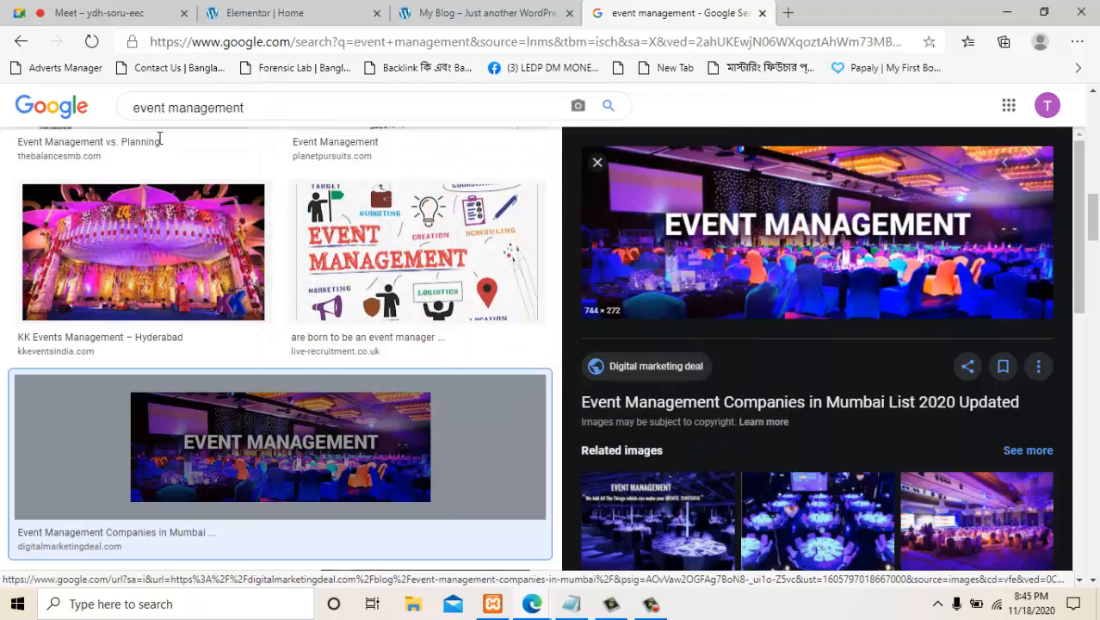
Return to the Elementor editor and open the file chooser for uploading a different section background image.
{"action": "key", "text": "ctrl+Tab"}
{"action": "key", "text": "ctrl+Tab"}
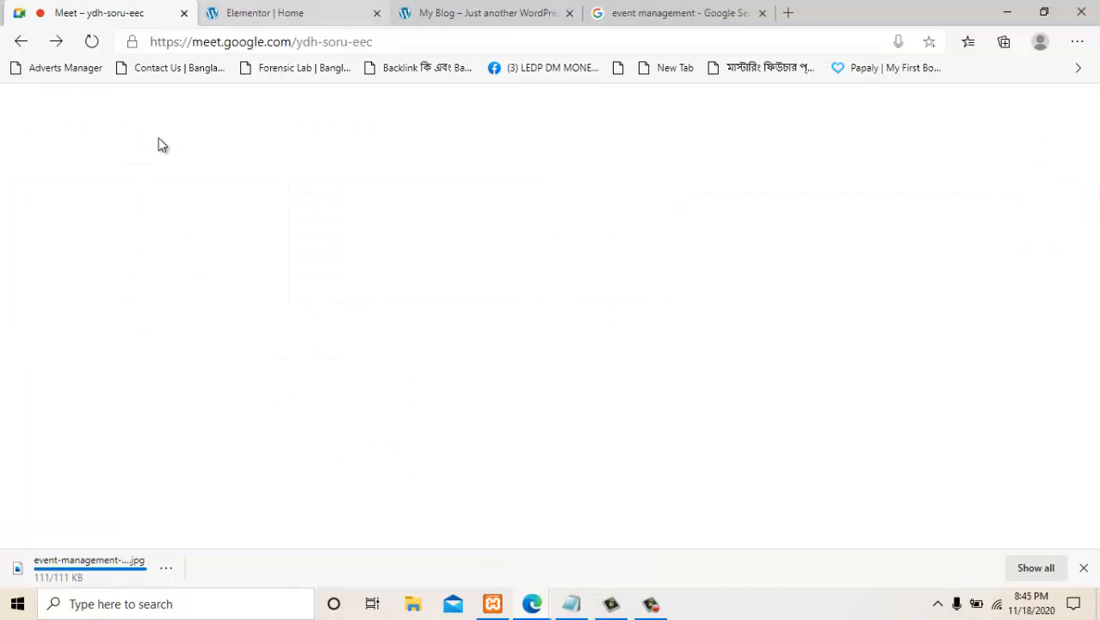
{"action": "key", "text": "ctrl+Tab"}
{"action": "key", "text": "ctrl+shift+Tab"}
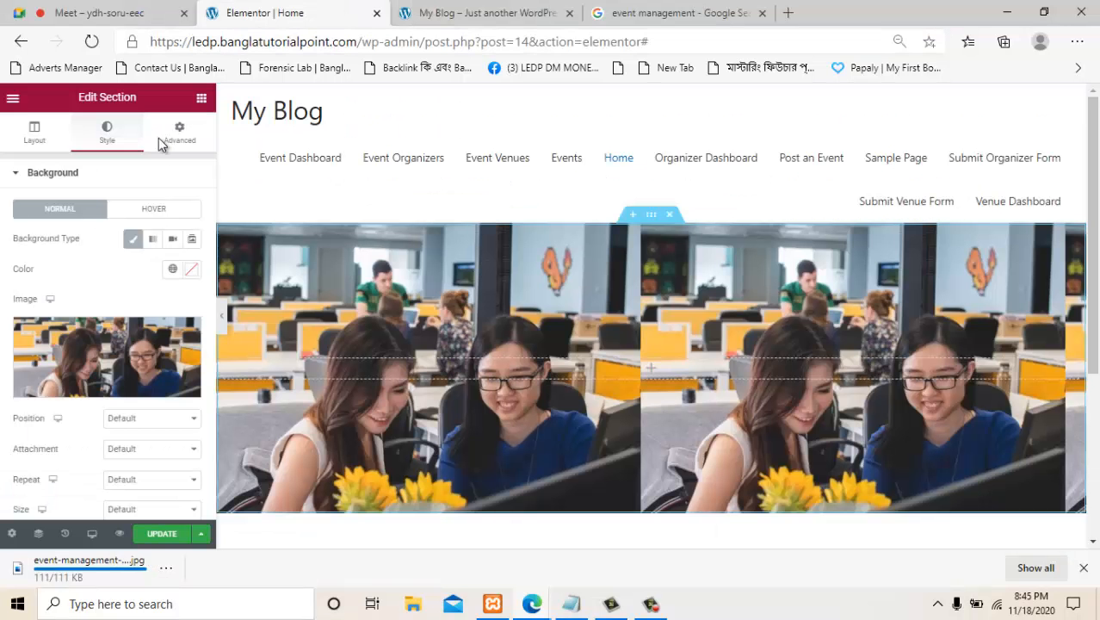
{"action": "key", "text": "Return"}
{"action": "key", "text": "Tab"}
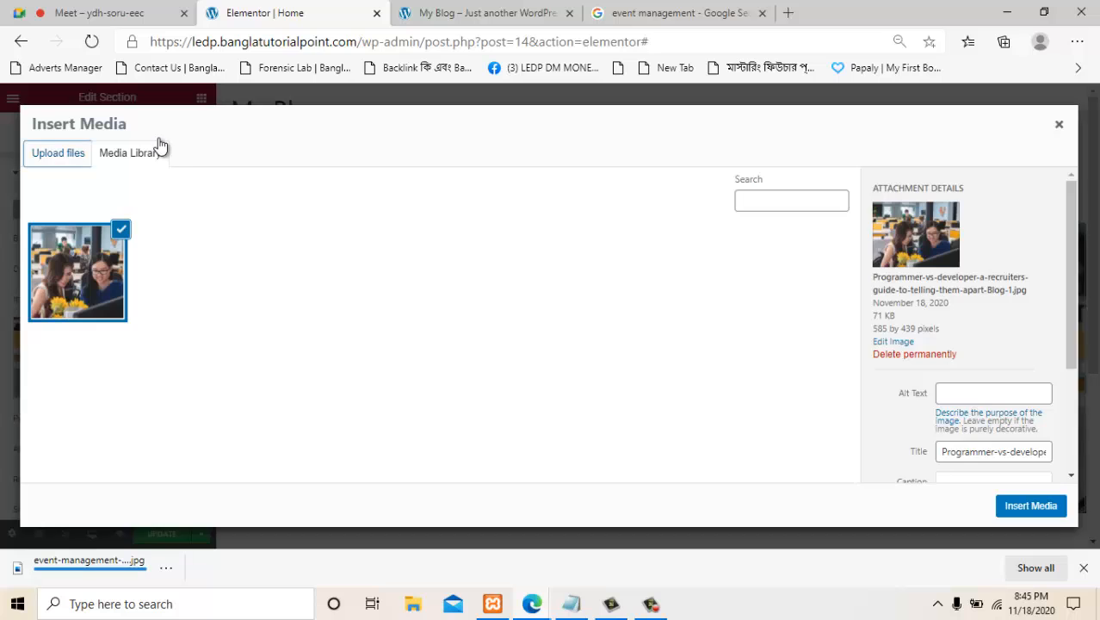
{"action": "key", "text": "Return"}
{"action": "key", "text": "Tab"}
{"action": "key", "text": "Return"}
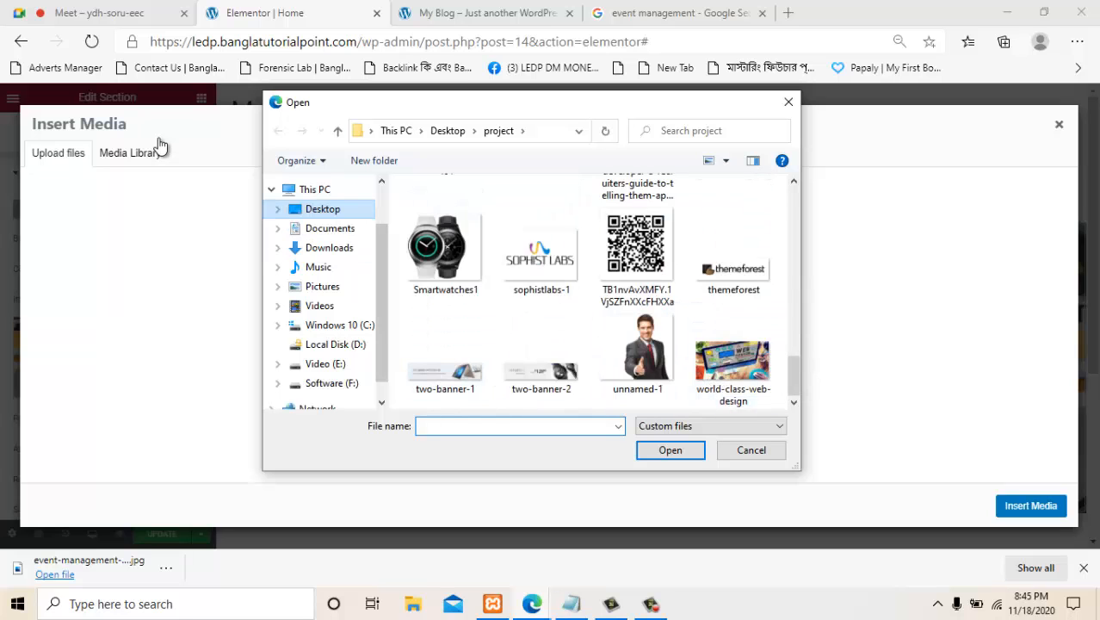
Upload event-management-bg from the Desktop and insert it as the section's background image.
{"action": "key", "text": "alt+Up"}
{"action": "key", "text": "Down"}
{"action": "key", "text": "Down"}
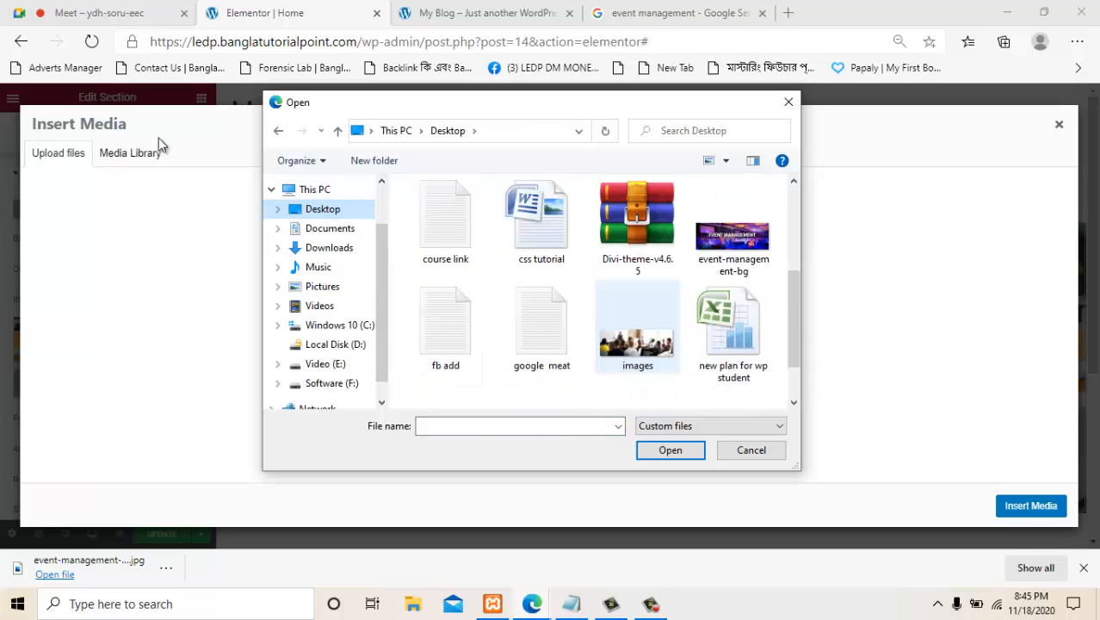
{"action": "key", "text": "Right"}
{"action": "key", "text": "Up"}
{"action": "key", "text": "Return"}
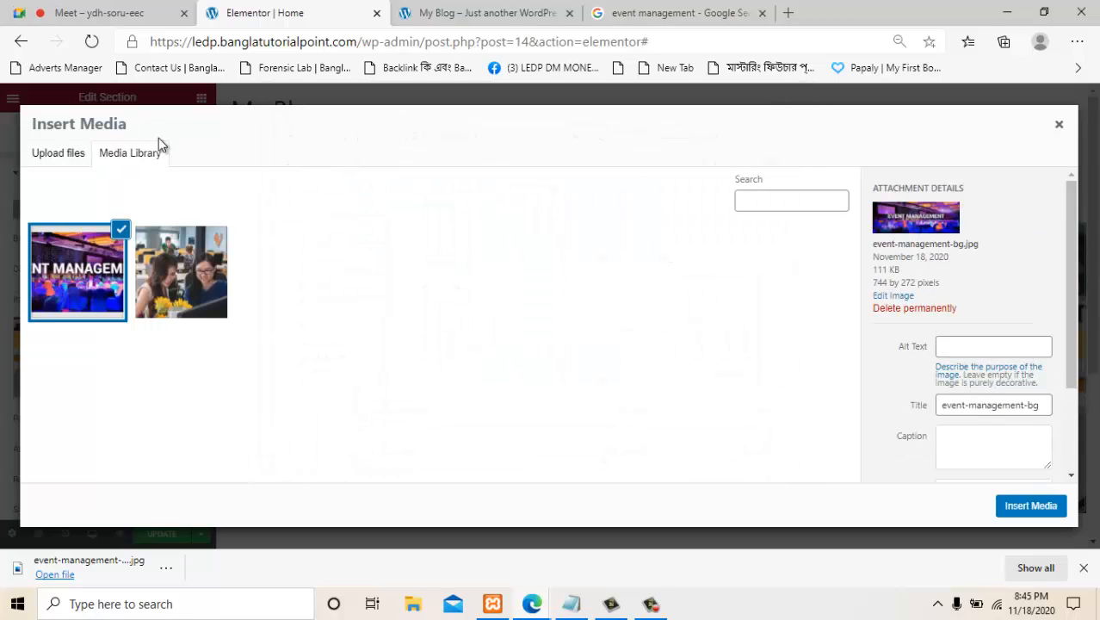
{"action": "key", "text": "Return"}
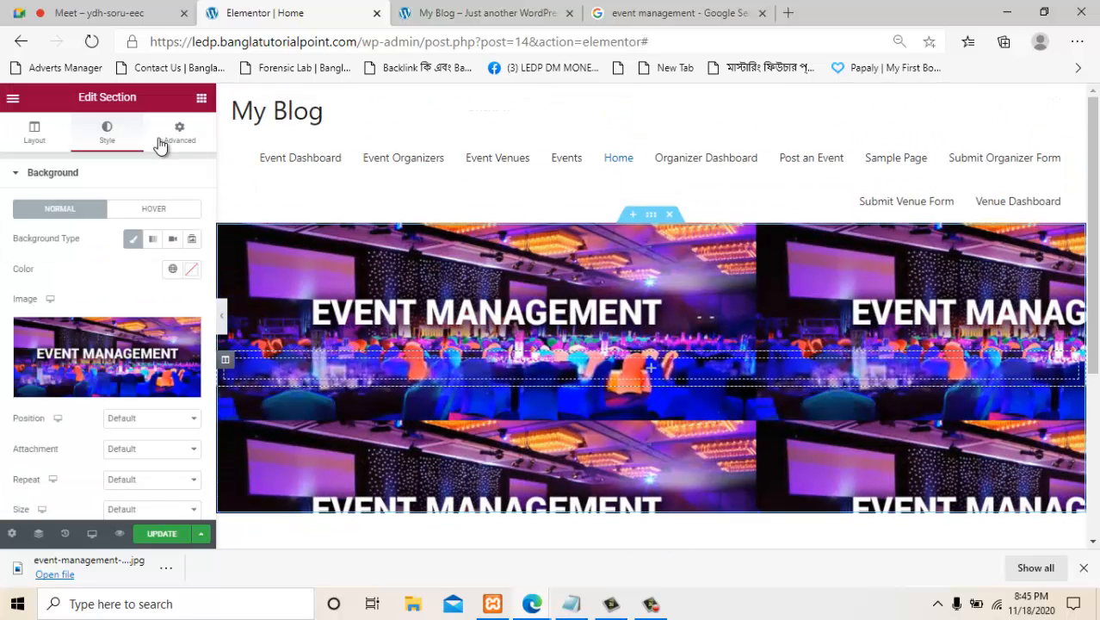
Set the background image's position to Center Center and its attachment to Fixed.
{"action": "scroll", "coordinate": [162, 144], "scroll_direction": "down", "scroll_amount": 1}
{"action": "key", "text": "alt+Down"}
{"action": "key", "text": "Down"}
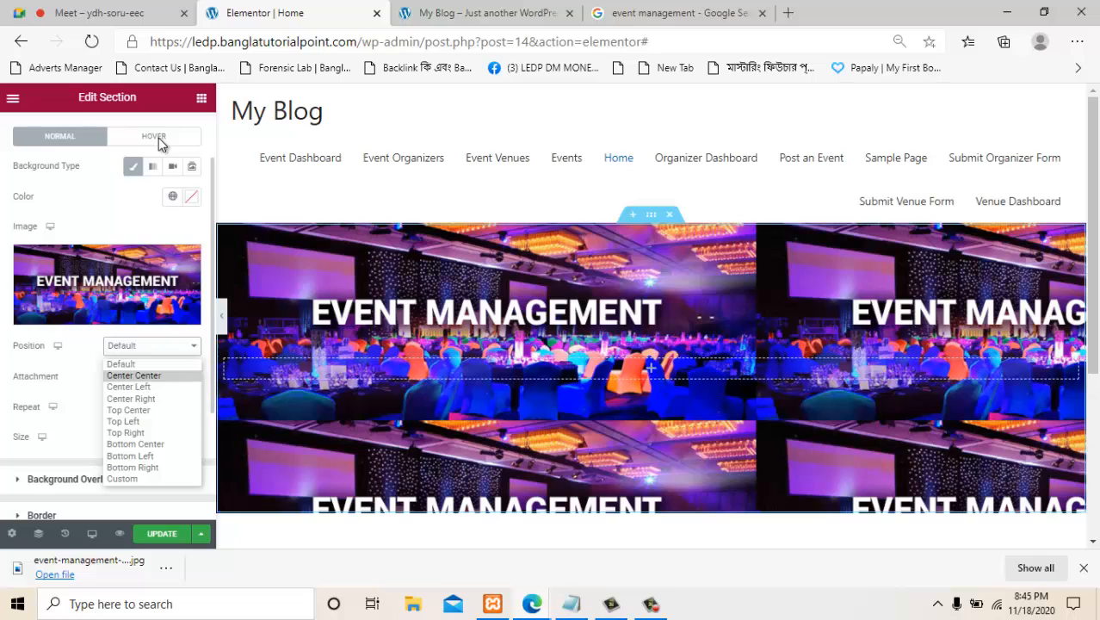
{"action": "key", "text": "Return"}
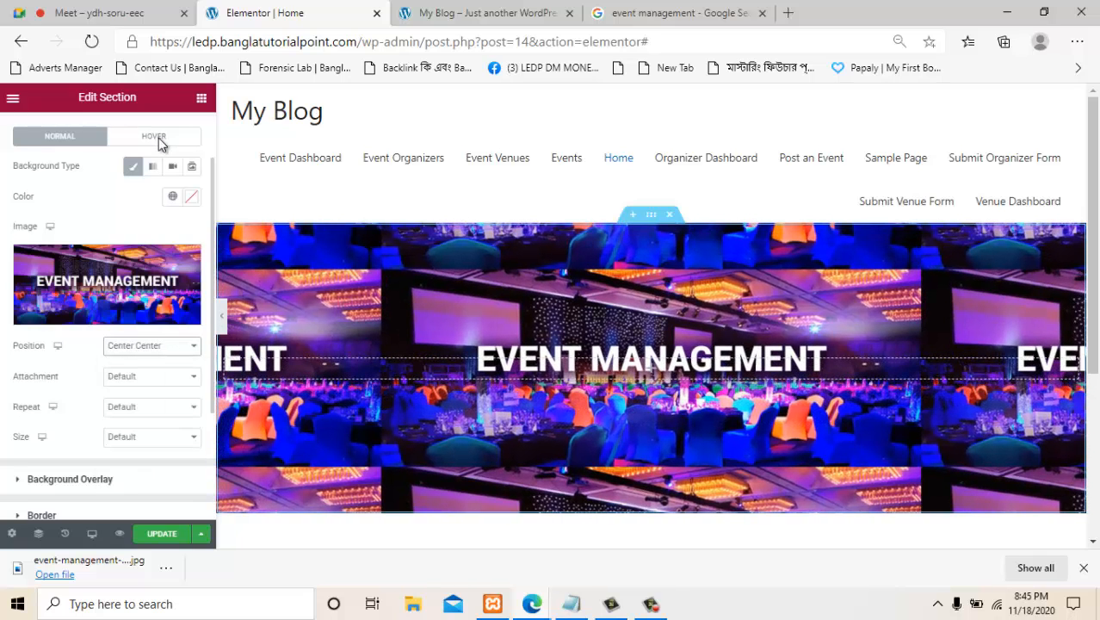
{"action": "key", "text": "alt+Down"}
{"action": "key", "text": "Down"}
{"action": "key", "text": "Down"}
{"action": "key", "text": "Return"}
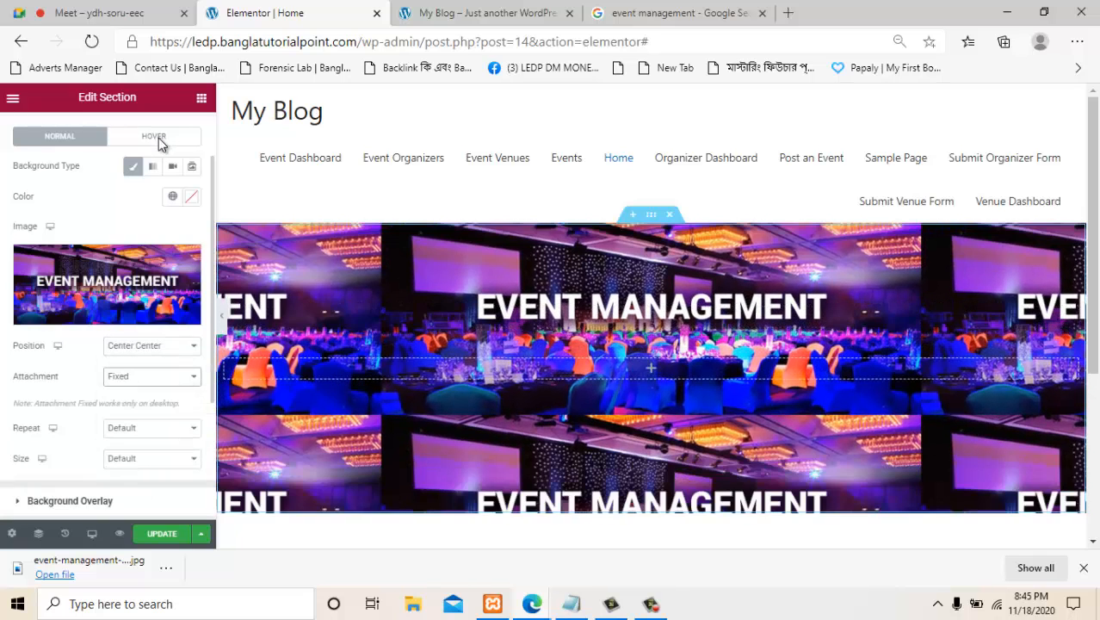
Set the background image's repeat option to No-repeat.
{"action": "scroll", "coordinate": [159, 142], "scroll_direction": "down", "scroll_amount": 1}
{"action": "key", "text": "Tab"}
{"action": "key", "text": "alt+Down"}
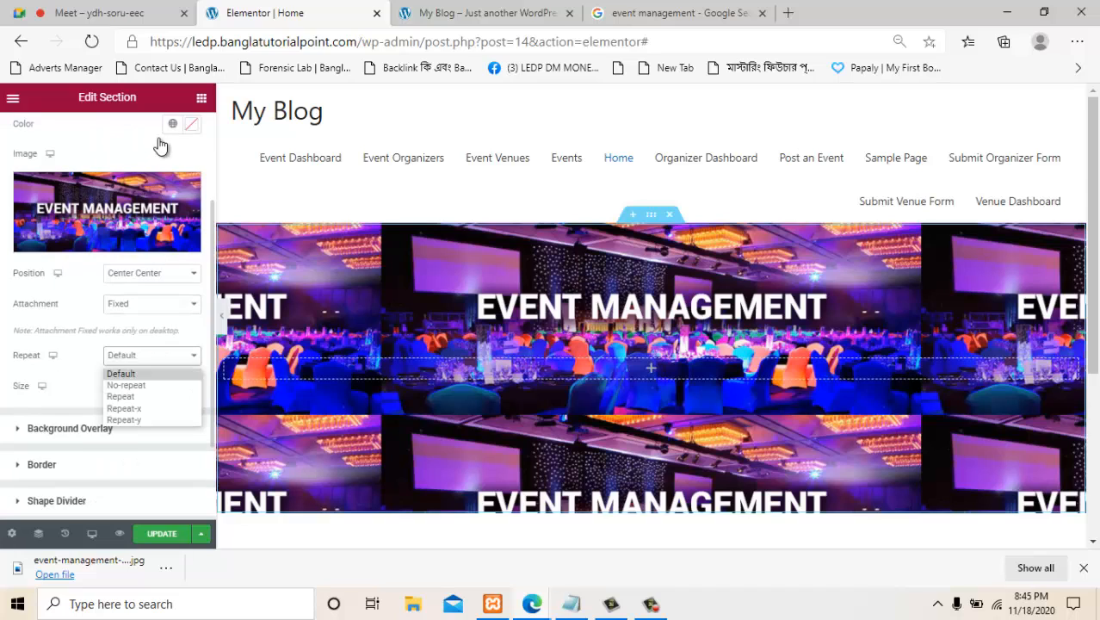
{"action": "key", "text": "Down"}
{"action": "key", "text": "Down"}
{"action": "key", "text": "Down"}
{"action": "key", "text": "Up"}
{"action": "key", "text": "Up"}
{"action": "key", "text": "Return"}
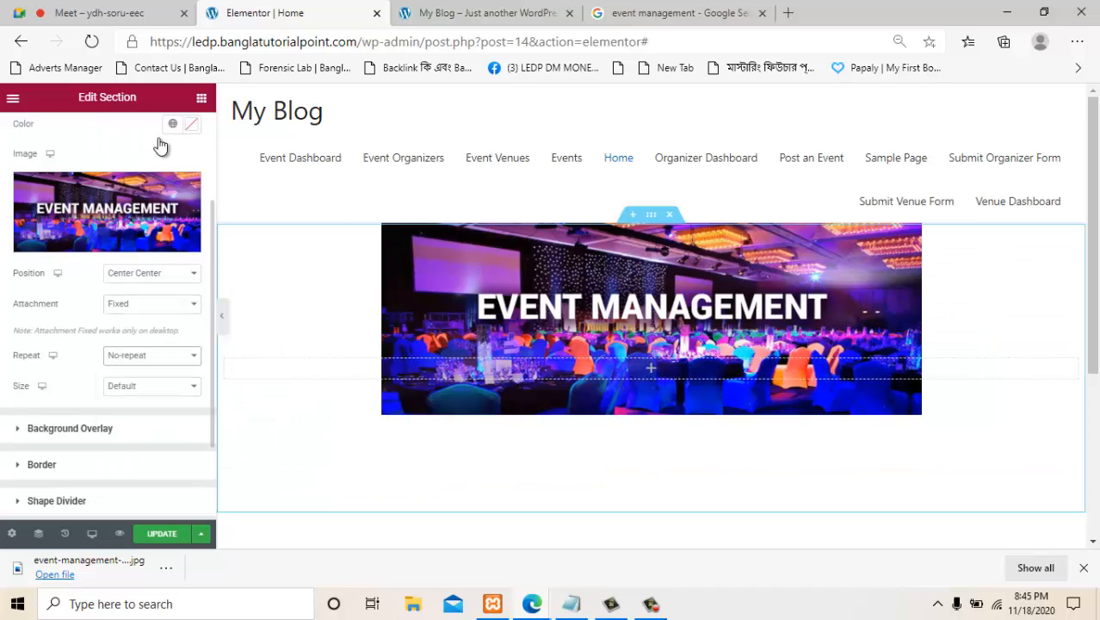
Set the background image's size to Cover.
{"action": "key", "text": "Tab"}
{"action": "key", "text": "alt+Down"}
{"action": "key", "text": "Down"}
{"action": "key", "text": "Down"}
{"action": "key", "text": "Return"}
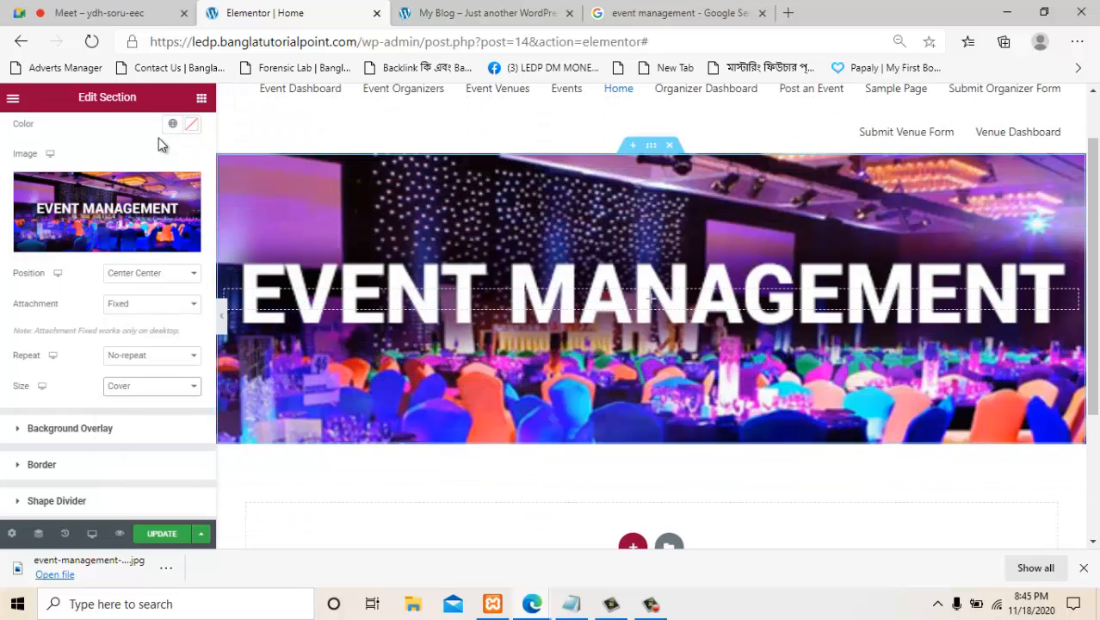
Give the hero section a classic background overlay in a muted, partly transparent red.
{"action": "left_click", "coordinate": [70, 428]}
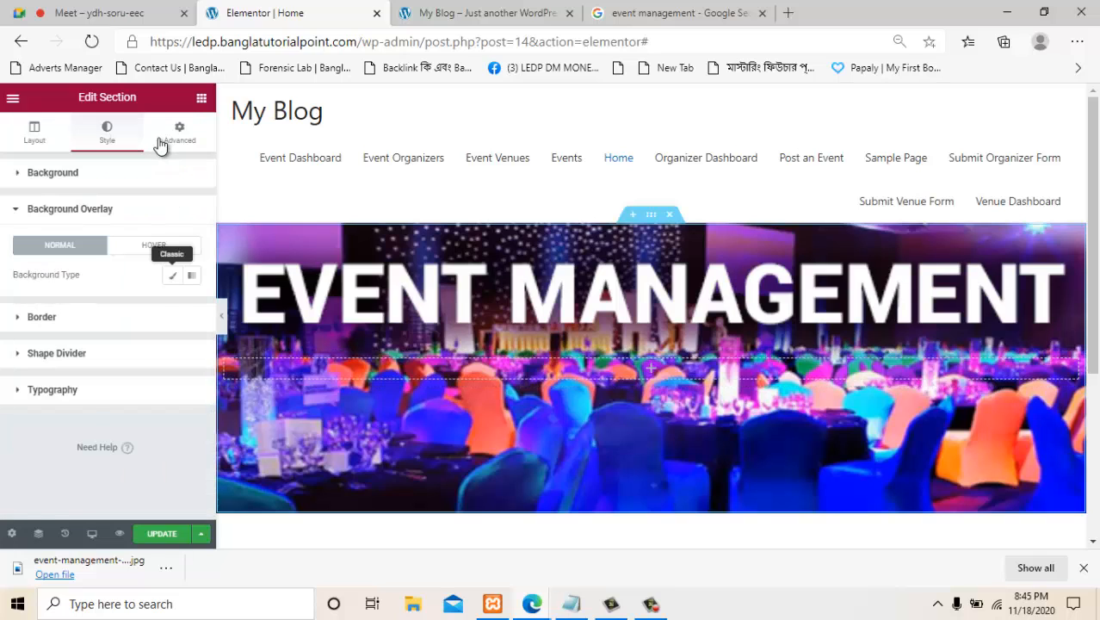
{"action": "left_click", "coordinate": [173, 274]}
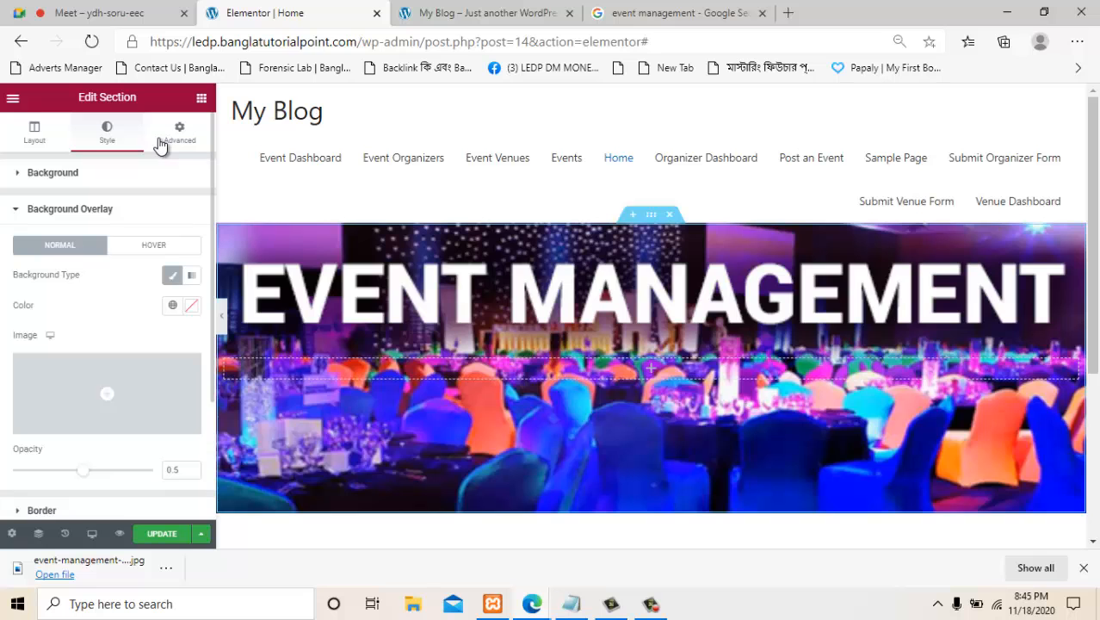
{"action": "left_click", "coordinate": [191, 305]}
{"action": "left_click", "coordinate": [329, 263]}
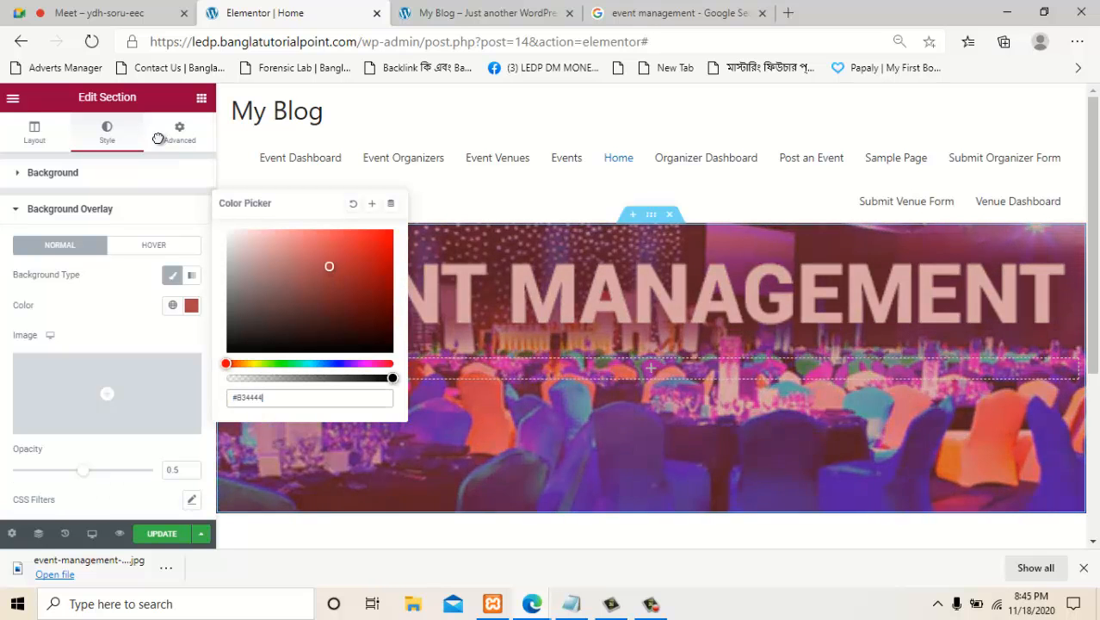
{"action": "left_click", "coordinate": [327, 250]}
{"action": "left_click_drag", "start_coordinate": [327, 250], "coordinate": [293, 267]}
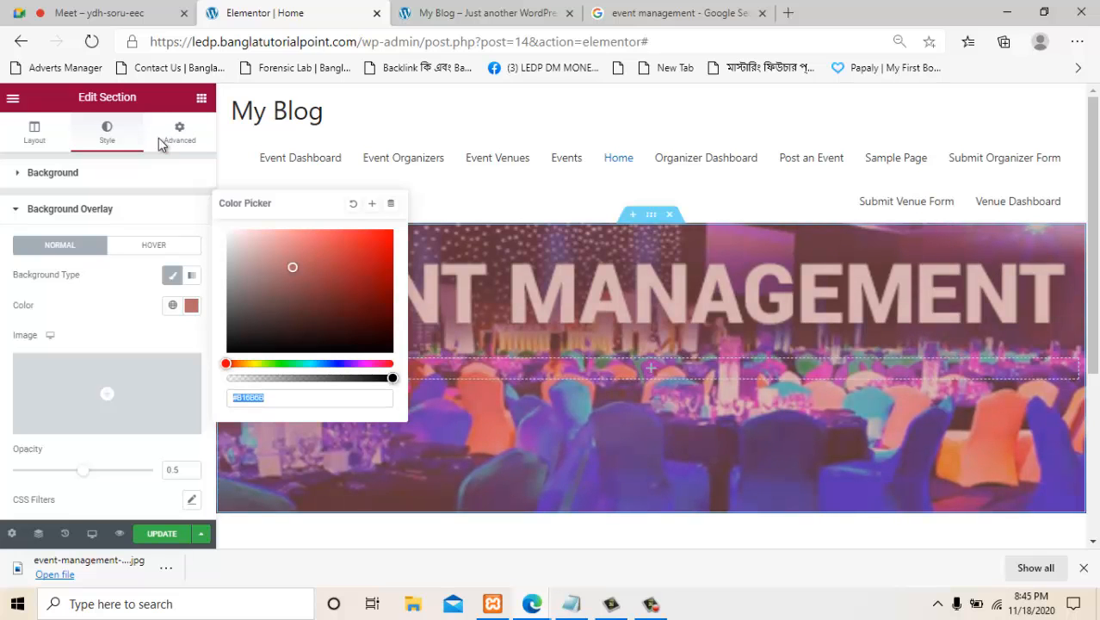
{"action": "mouse_move", "coordinate": [393, 378]}
{"action": "left_mouse_down"}
{"action": "mouse_move", "coordinate": [307, 377]}
{"action": "mouse_move", "coordinate": [321, 377]}
{"action": "left_mouse_up"}
{"action": "left_click", "coordinate": [160, 145]}
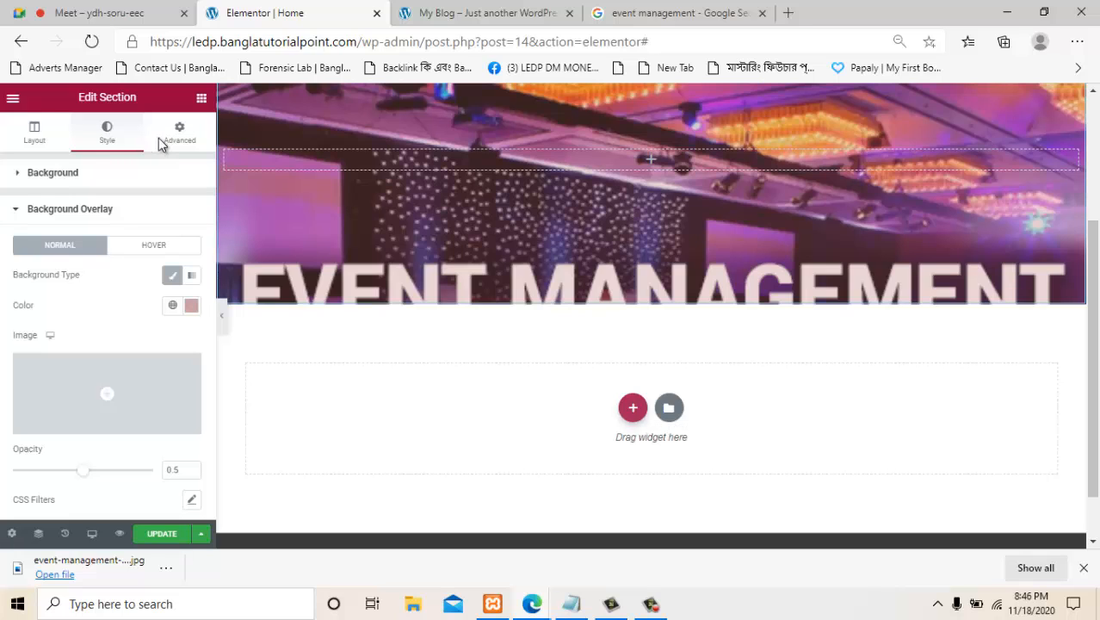
Add a single-column section below the hero section and set its top margin to 40 px.
{"action": "left_click", "coordinate": [633, 407]}
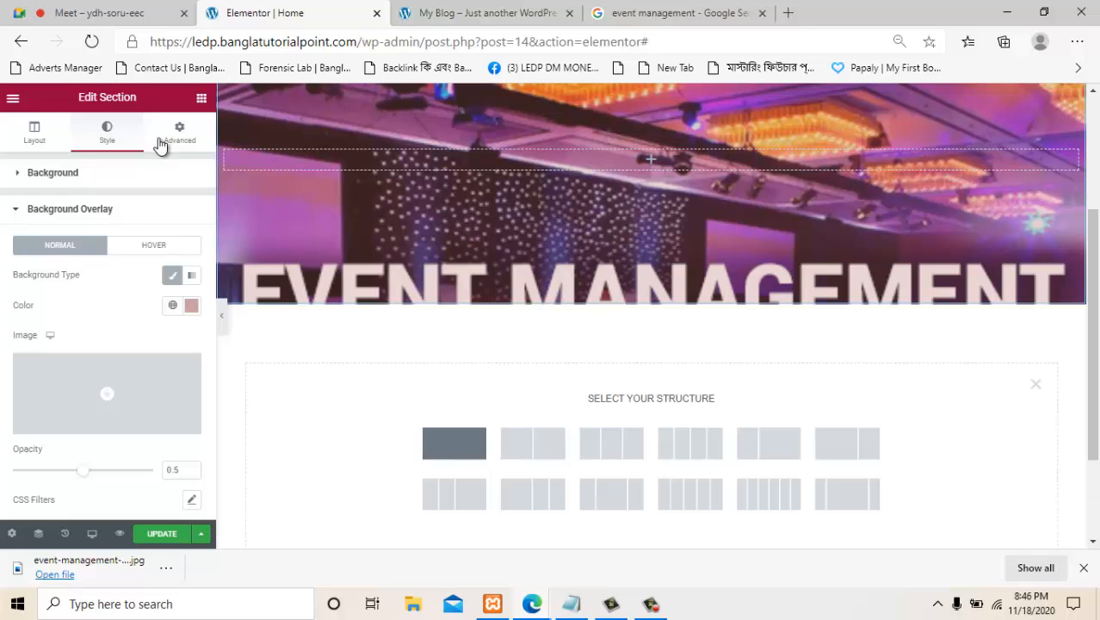
{"action": "left_click", "coordinate": [453, 442]}
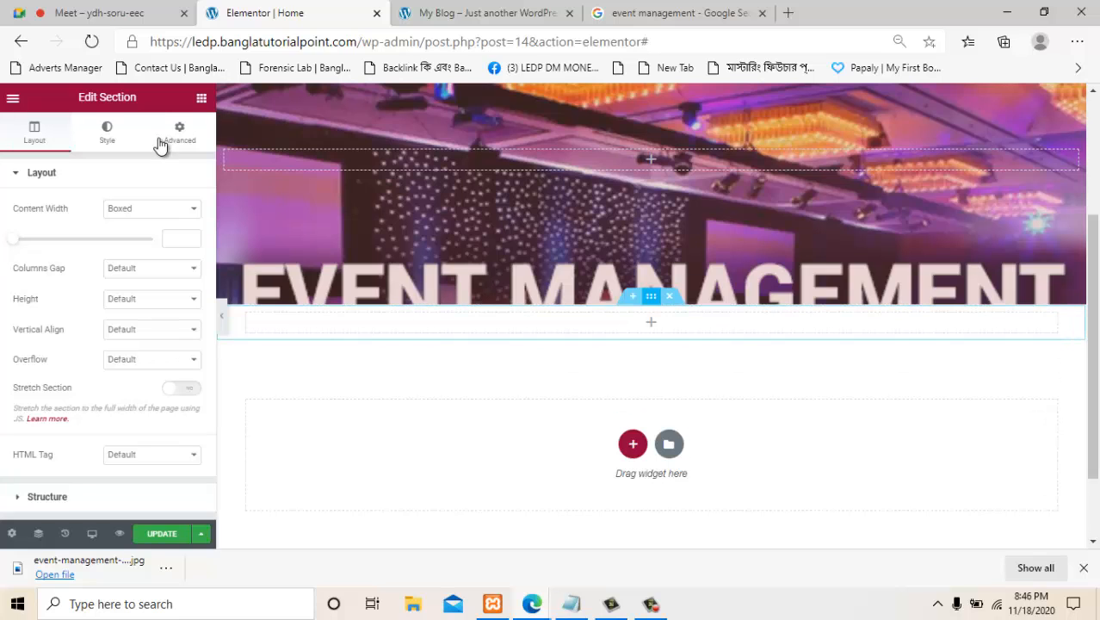
{"action": "left_click", "coordinate": [160, 142]}
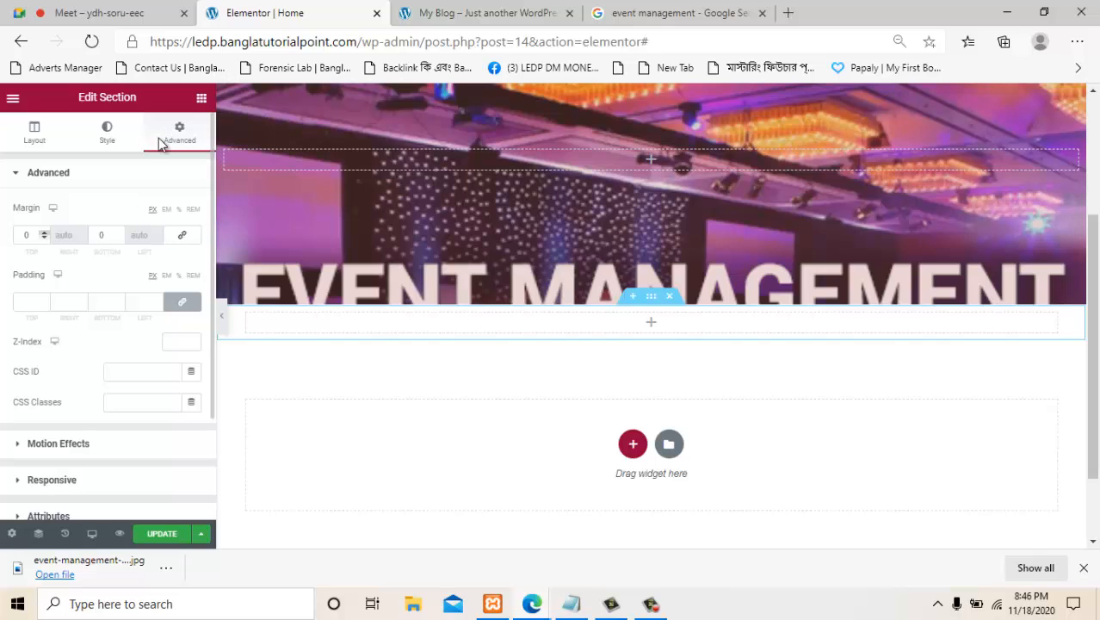
{"action": "left_click", "coordinate": [43, 232]}
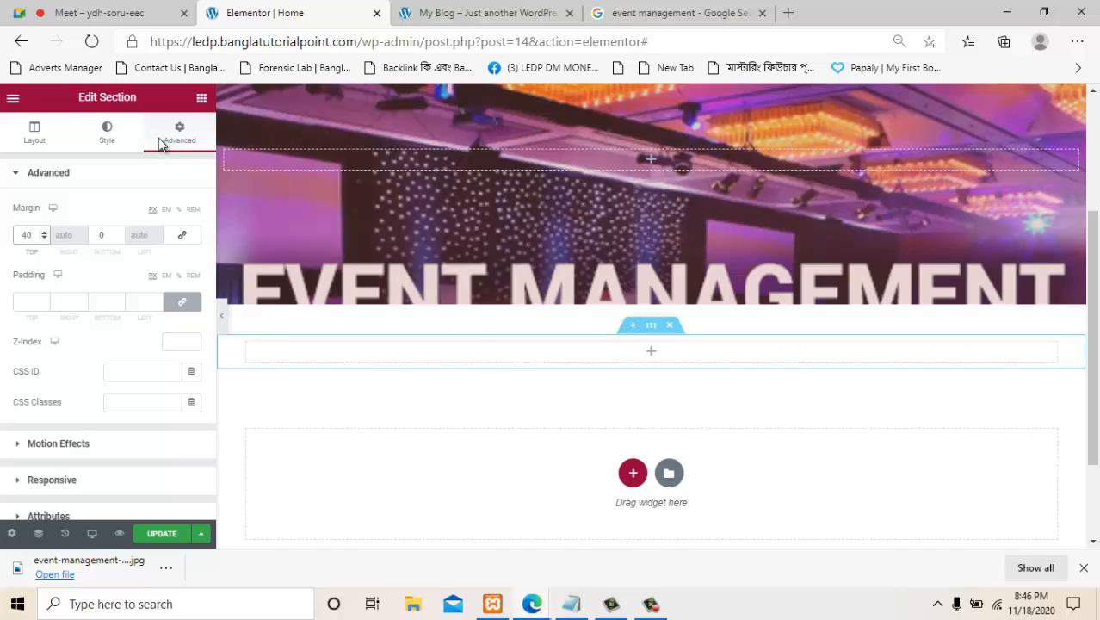
Place a Heading widget in the new section and set its title to "Search Event".
{"action": "left_click", "coordinate": [201, 98]}
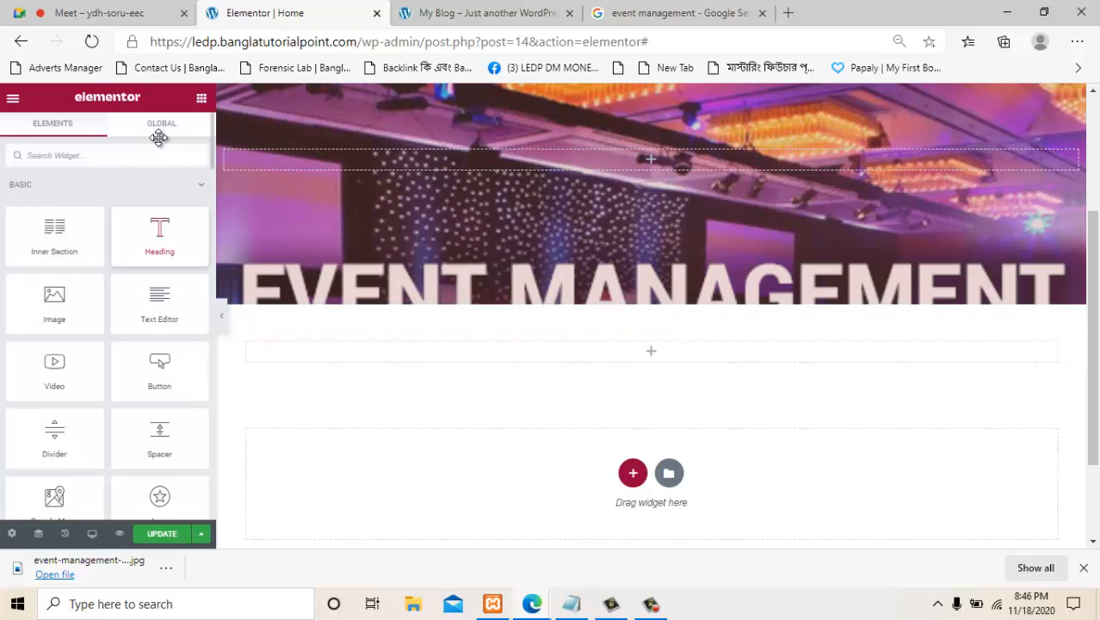
{"action": "left_click_drag", "start_coordinate": [159, 232], "coordinate": [608, 352]}
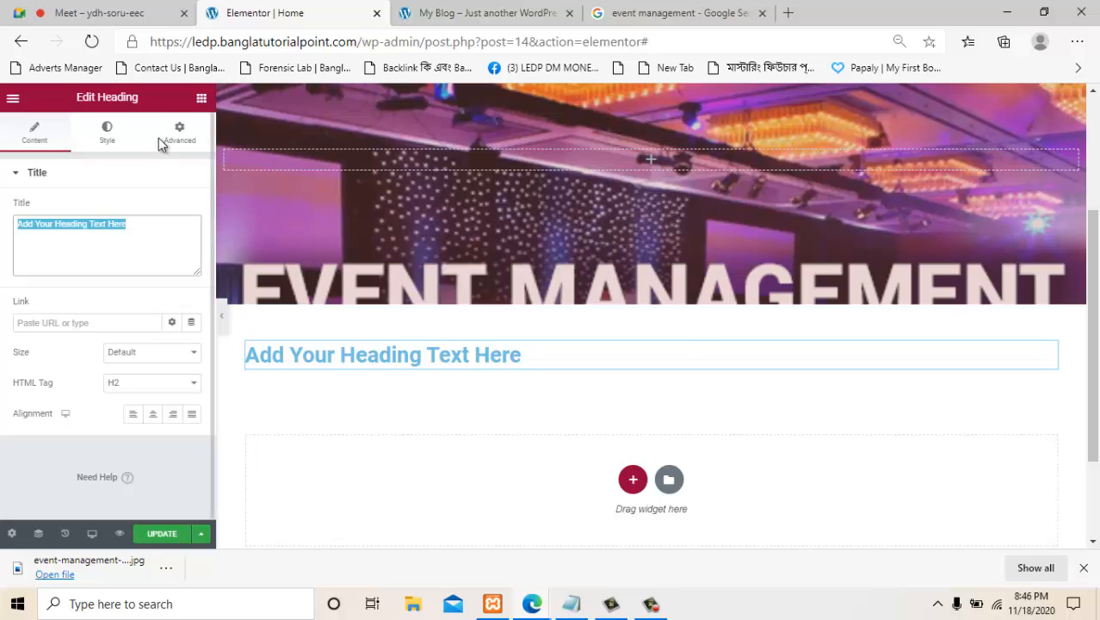
{"action": "type", "text": "Ne"}
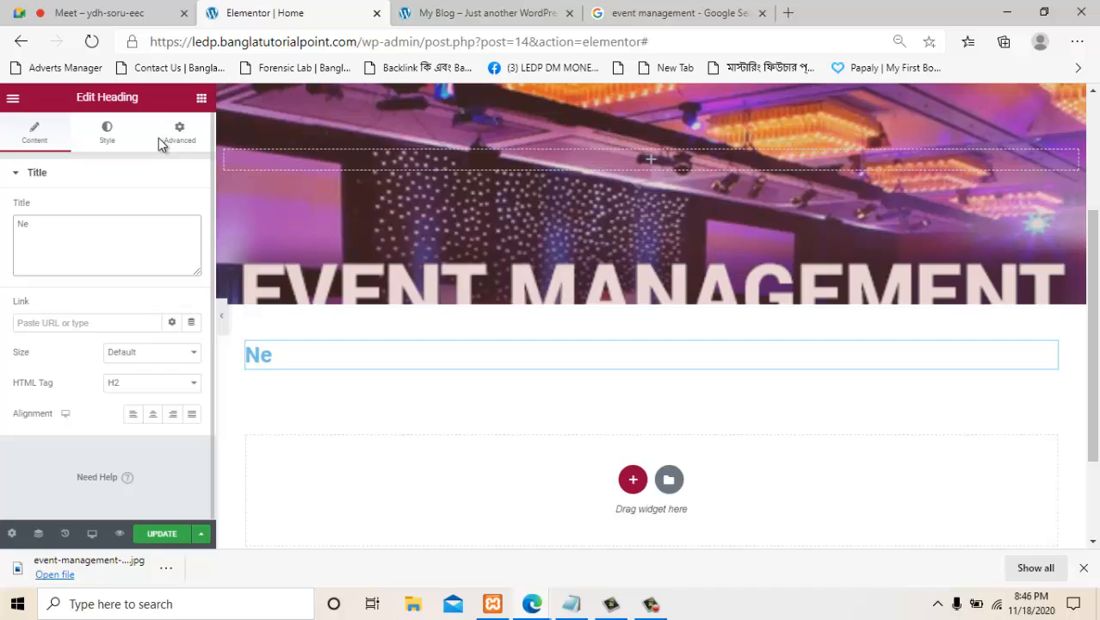
{"action": "key", "text": "BackSpace"}
{"action": "key", "text": "BackSpace"}
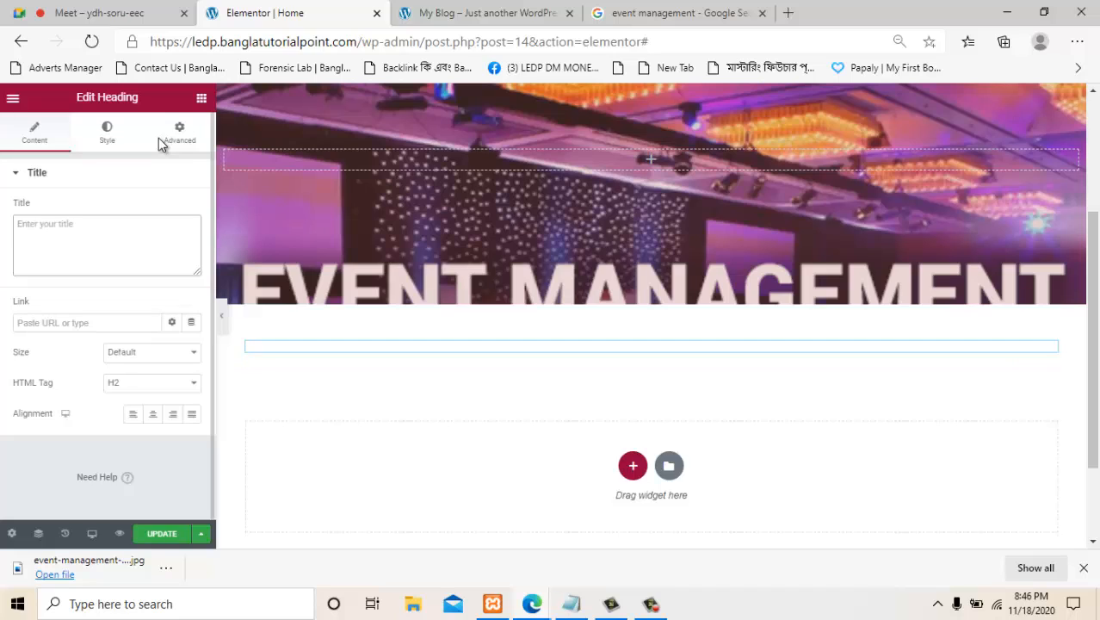
{"action": "type", "text": "E"}
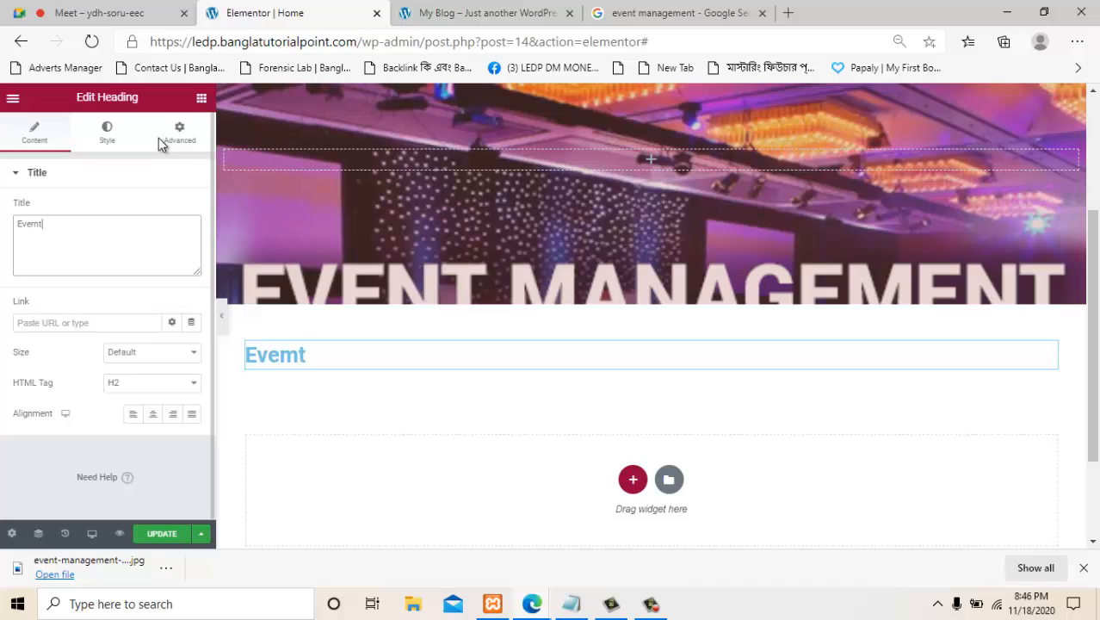
{"action": "type", "text": "vem"}
{"action": "key", "text": "BackSpace"}
{"action": "key", "text": "BackSpace"}
{"action": "key", "text": "BackSpace"}
{"action": "key", "text": "BackSpace"}
{"action": "type", "text": "Search E"}
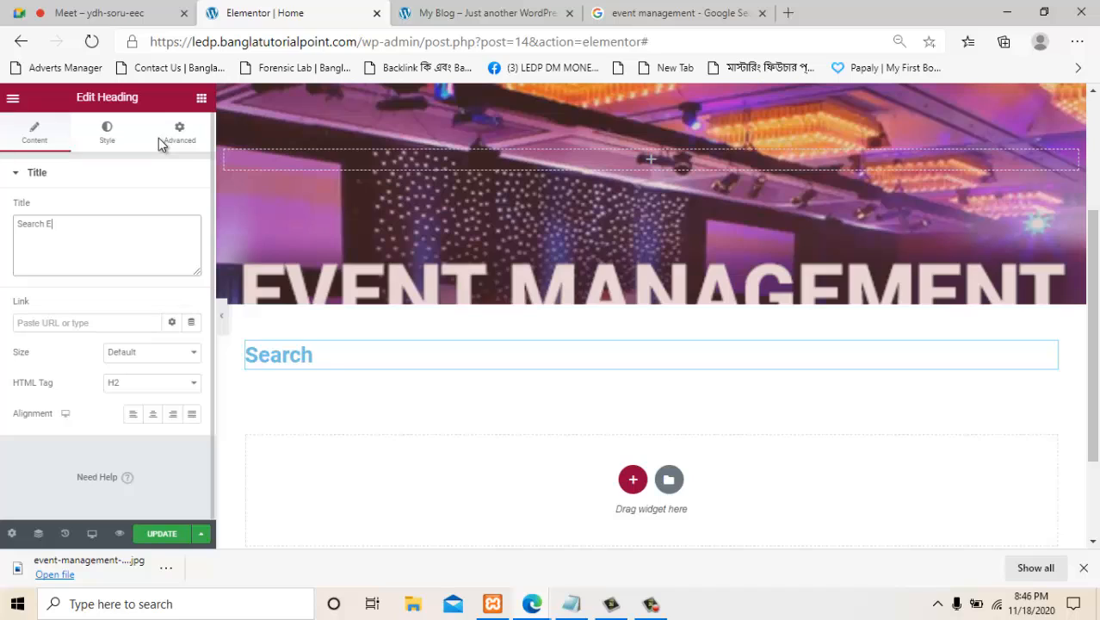
{"action": "type", "text": "vent"}
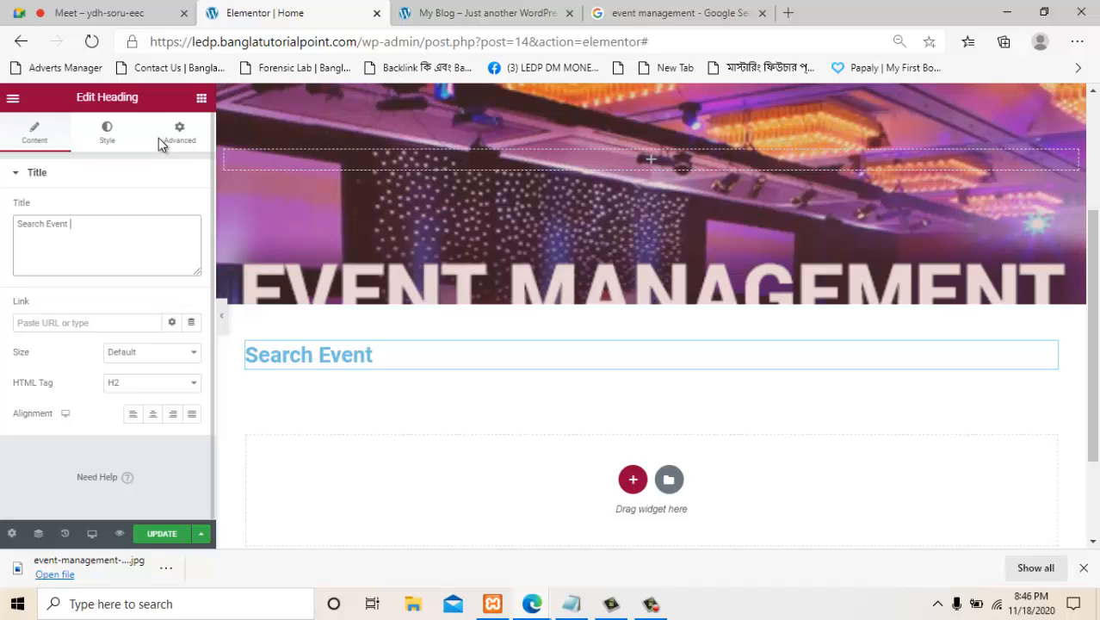
{"action": "type", "text": " Near"}
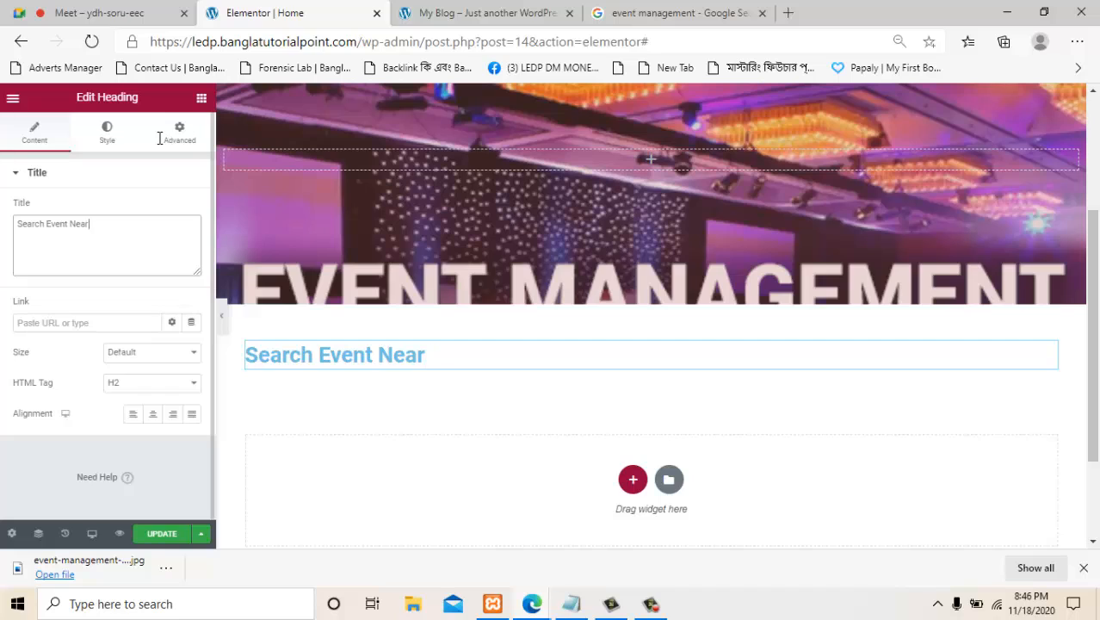
{"action": "key", "text": "BackSpace"}
{"action": "key", "text": "BackSpace"}
{"action": "key", "text": "BackSpace"}
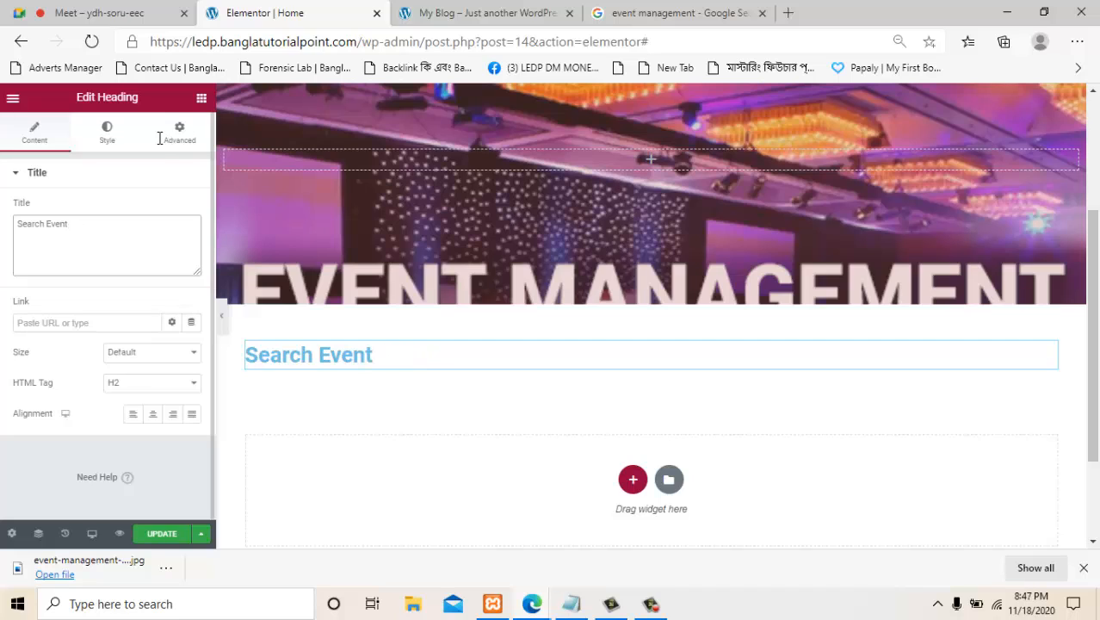
Center-align the "Search Event" heading.
{"action": "left_click", "coordinate": [159, 142]}
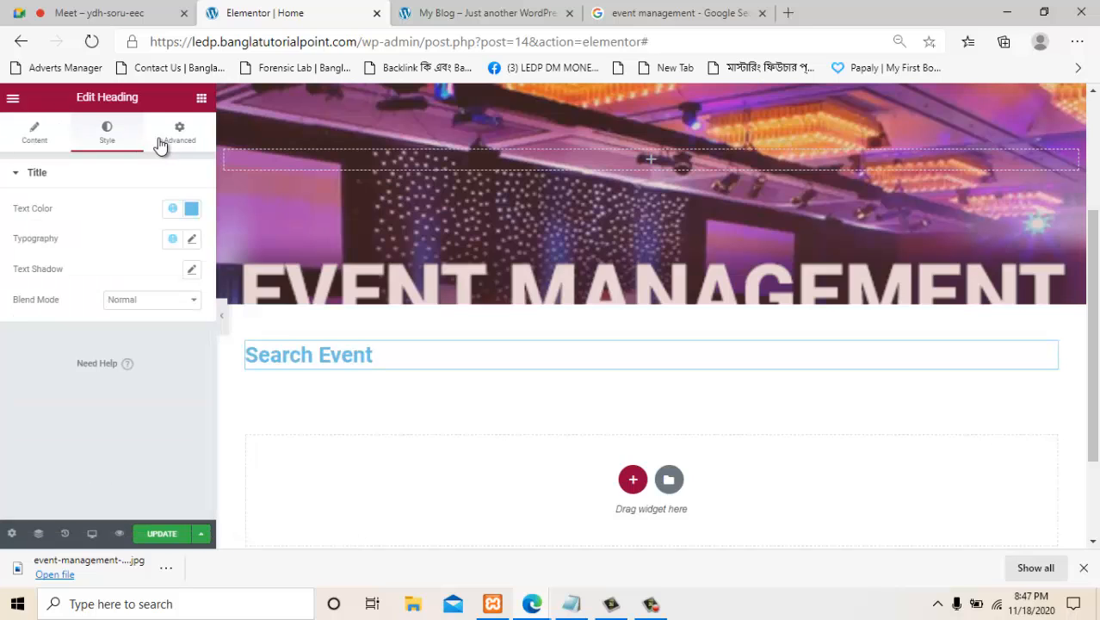
{"action": "left_click", "coordinate": [160, 143]}
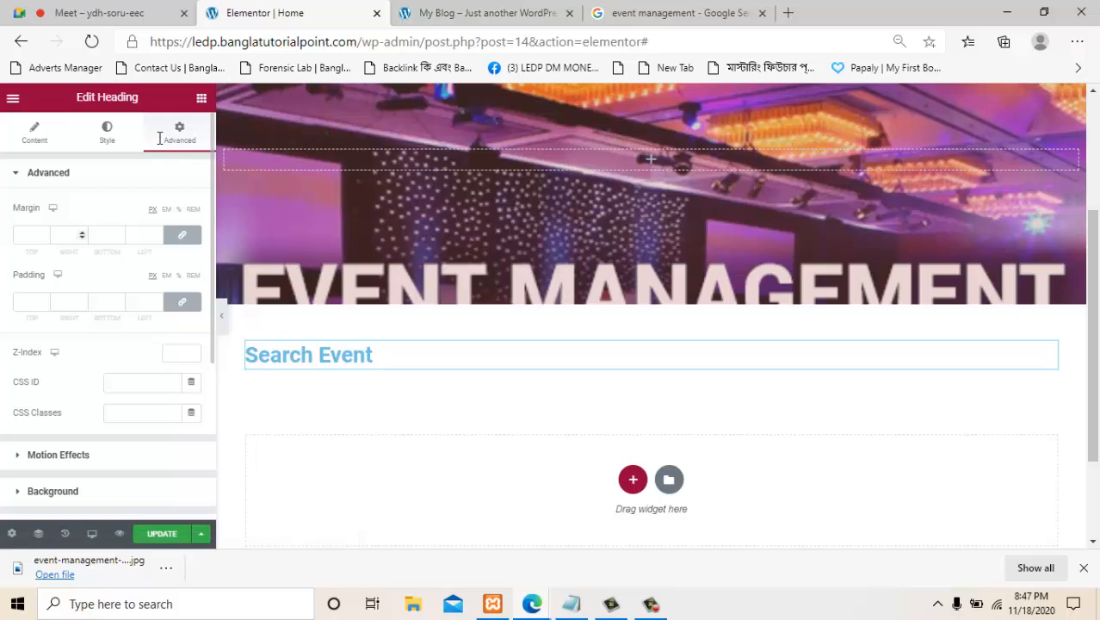
{"action": "left_click", "coordinate": [35, 133]}
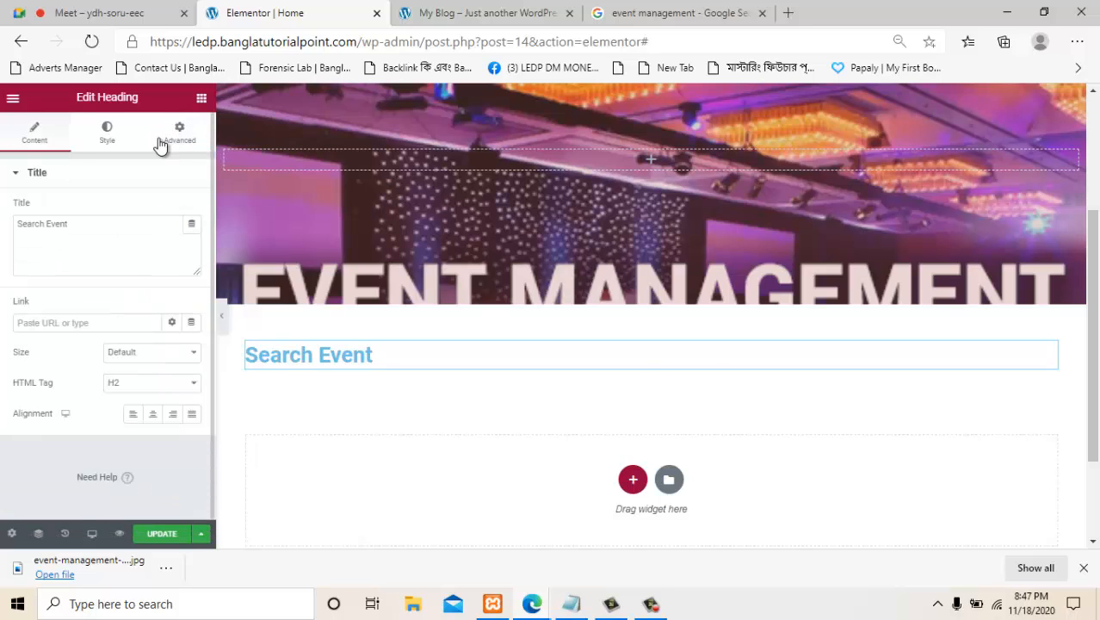
{"action": "left_click", "coordinate": [153, 413]}
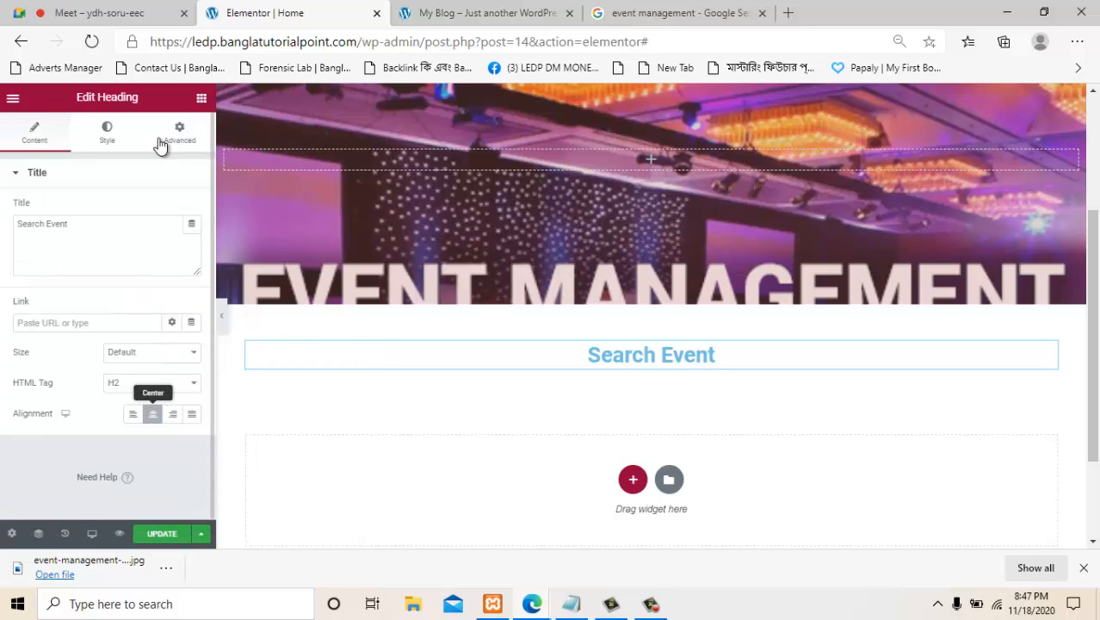
Set the "Search Event" heading's font size to 39 px in its typography settings.
{"action": "left_click", "coordinate": [107, 132]}
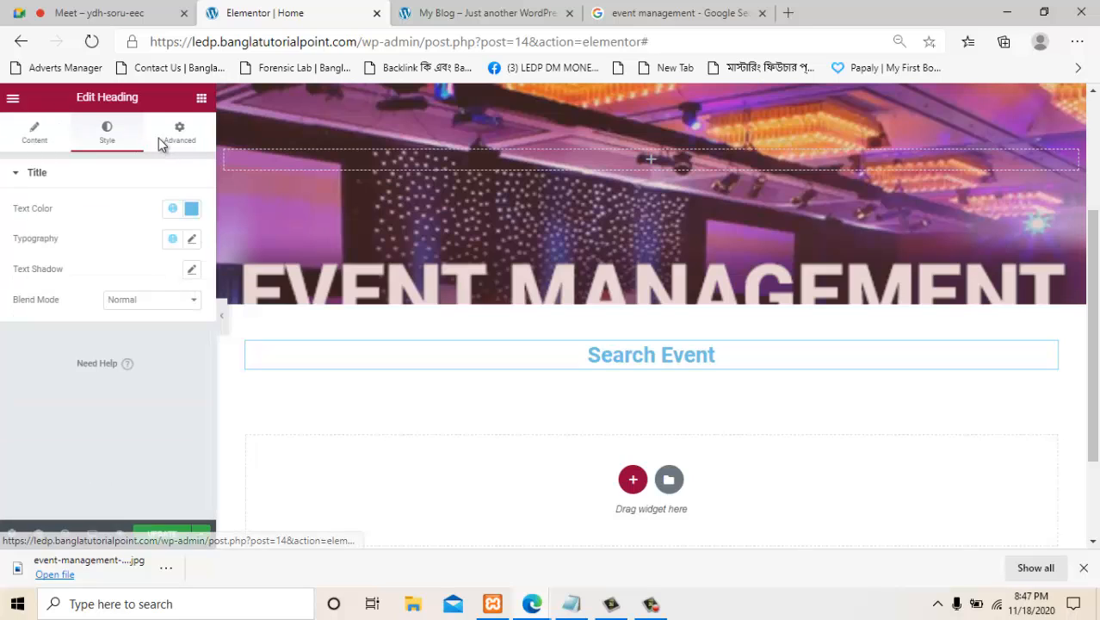
{"action": "left_click", "coordinate": [191, 239]}
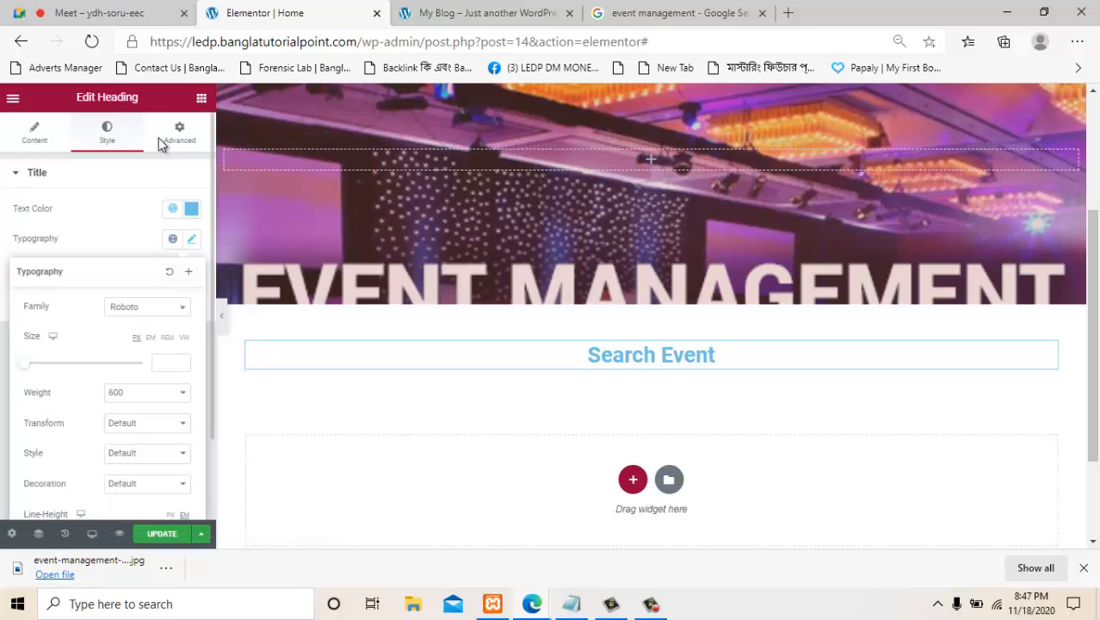
{"action": "scroll", "coordinate": [158, 143], "scroll_direction": "down", "scroll_amount": 2}
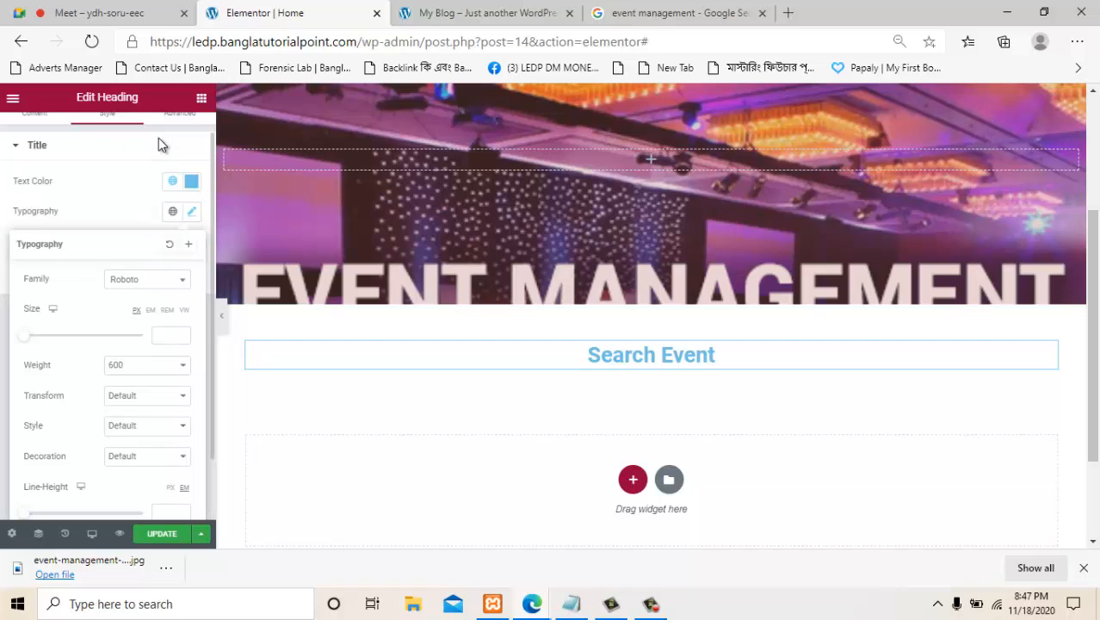
{"action": "scroll", "coordinate": [158, 143], "scroll_direction": "down", "scroll_amount": 1}
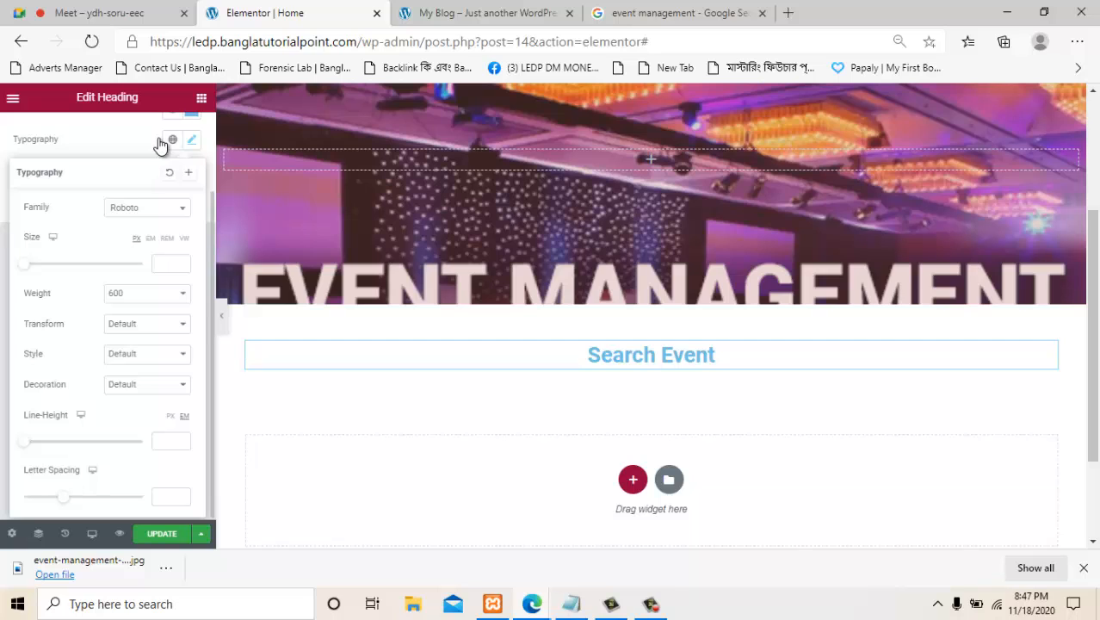
{"action": "scroll", "coordinate": [159, 144], "scroll_direction": "up", "scroll_amount": 2}
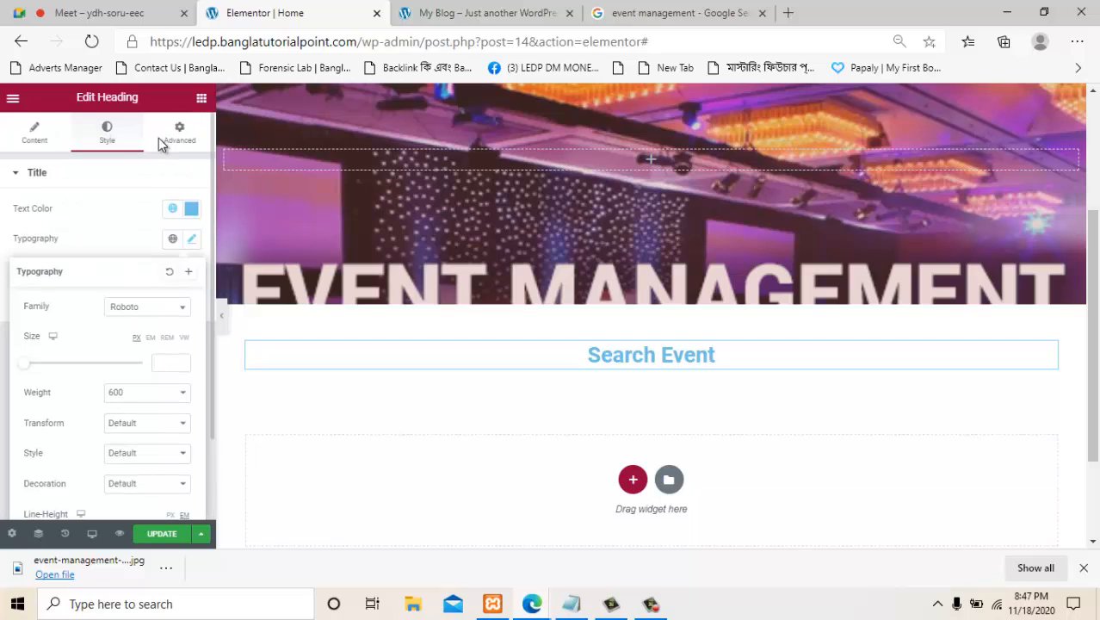
{"action": "scroll", "coordinate": [158, 144], "scroll_direction": "down", "scroll_amount": 1}
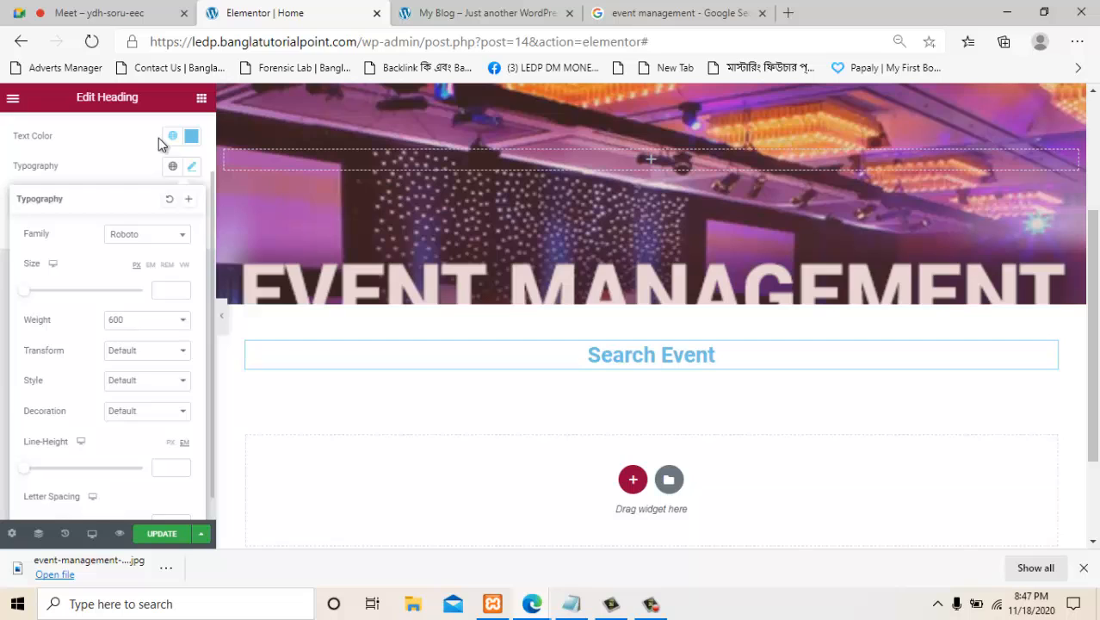
{"action": "left_click_drag", "start_coordinate": [24, 291], "coordinate": [48, 291]}
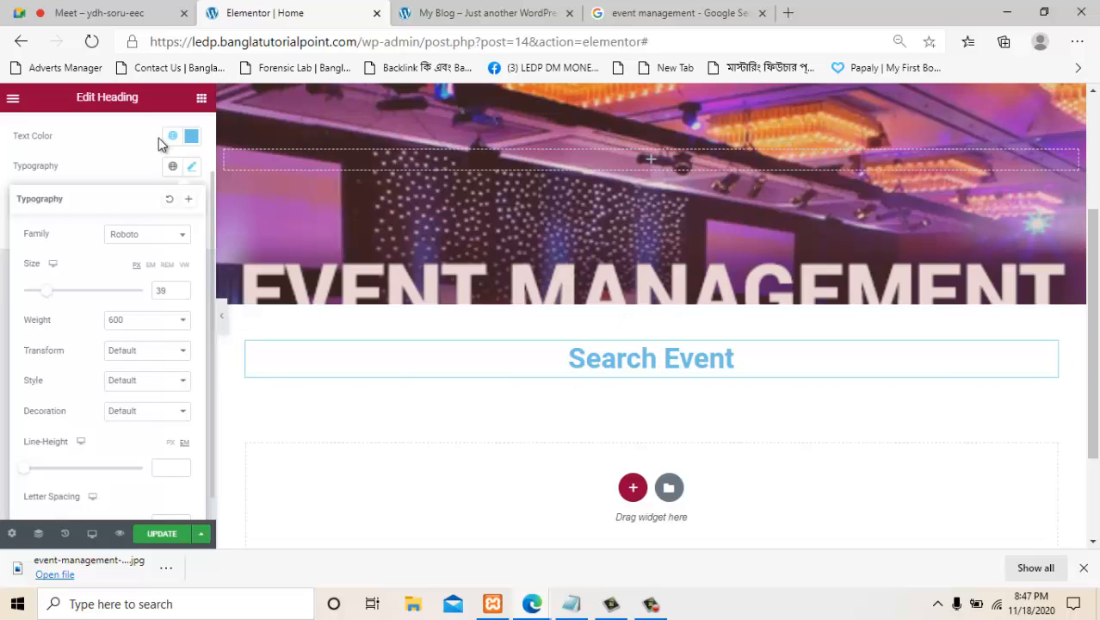
Set the heading's text transform to Uppercase and close the typography settings.
{"action": "scroll", "coordinate": [159, 144], "scroll_direction": "down", "scroll_amount": 1}
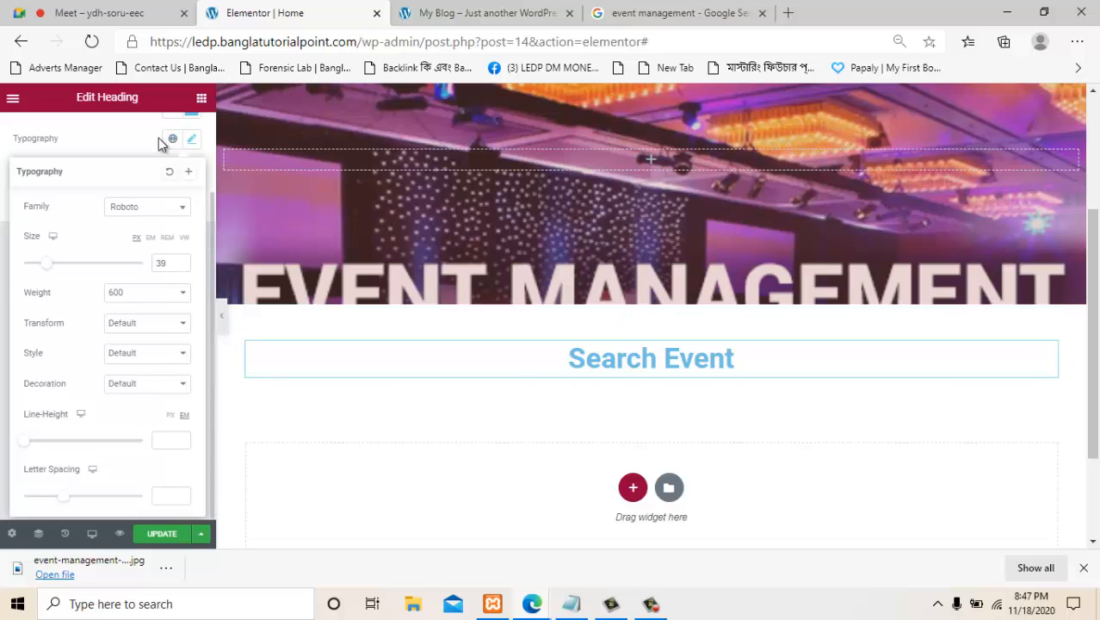
{"action": "left_click", "coordinate": [146, 322]}
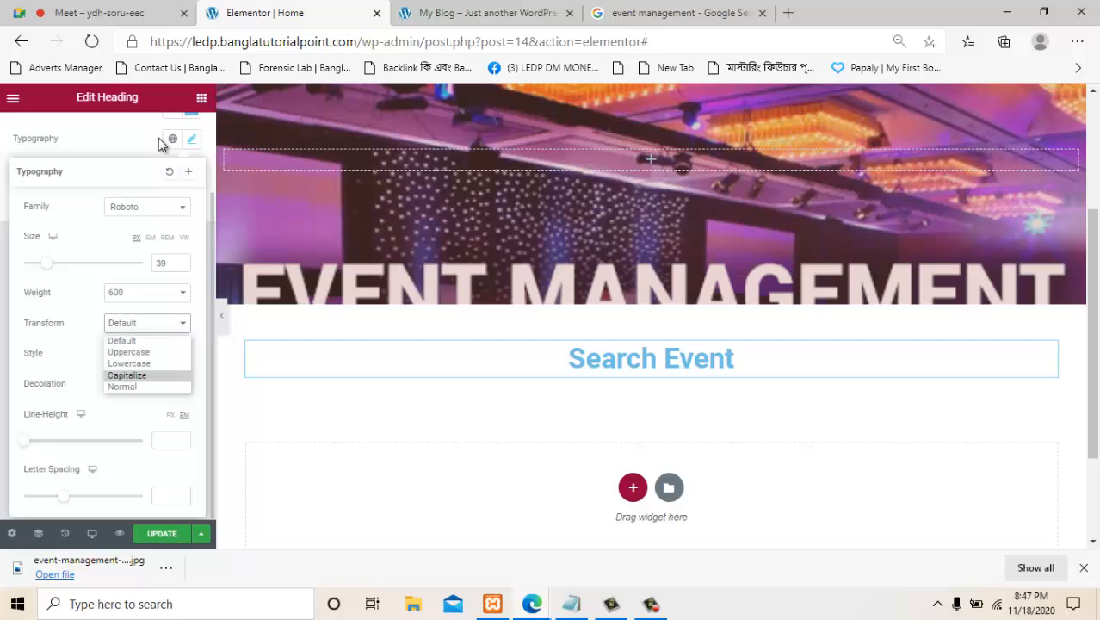
{"action": "key", "text": "Up"}
{"action": "key", "text": "Up"}
{"action": "key", "text": "Return"}
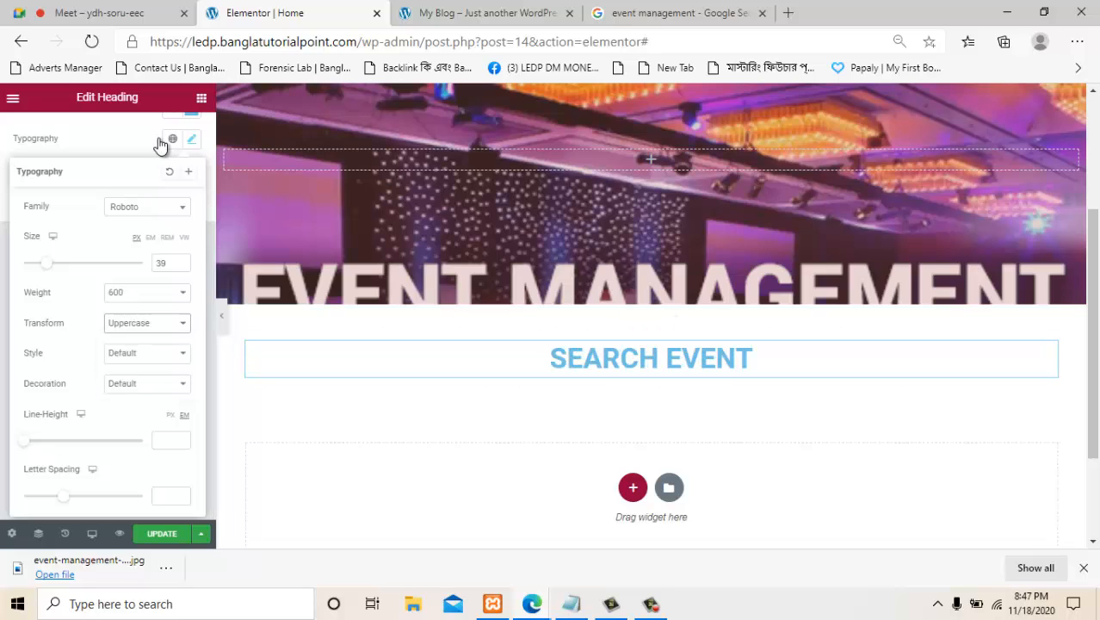
{"action": "left_click", "coordinate": [158, 144]}
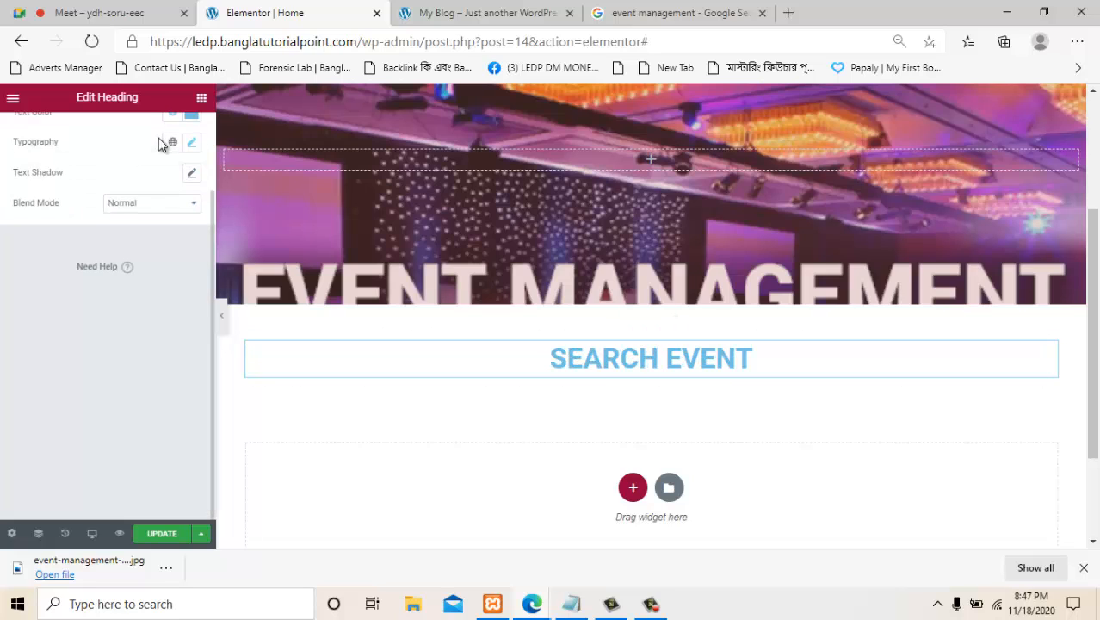
Find the Shortcode widget, place it below the "Search Event" heading and enter the shortcode [events].
{"action": "scroll", "coordinate": [158, 144], "scroll_direction": "up", "scroll_amount": 2}
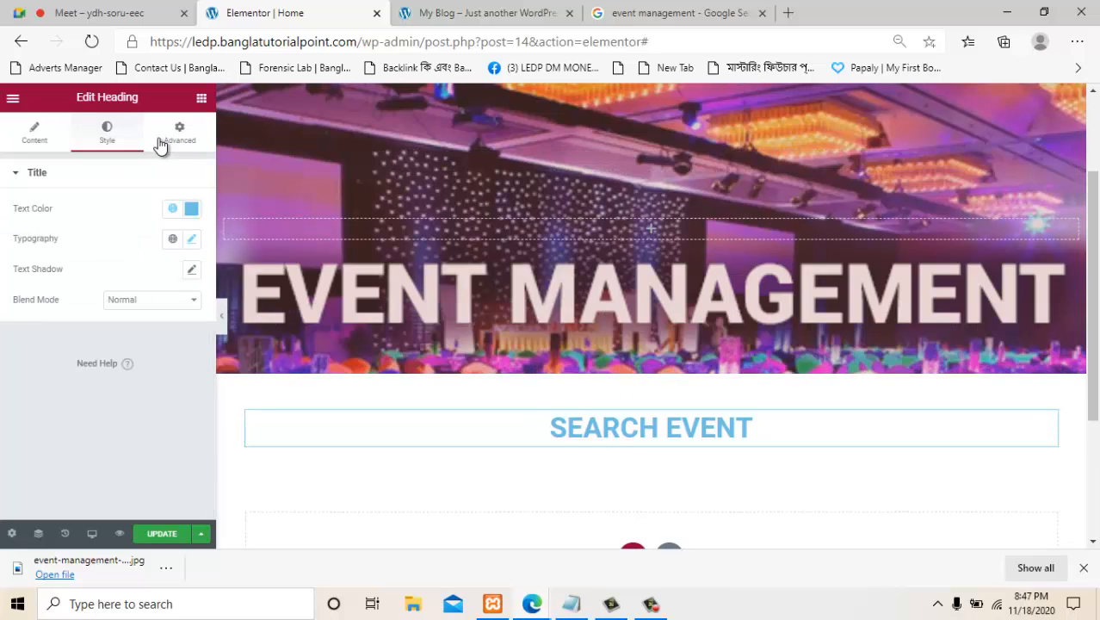
{"action": "left_click", "coordinate": [160, 144]}
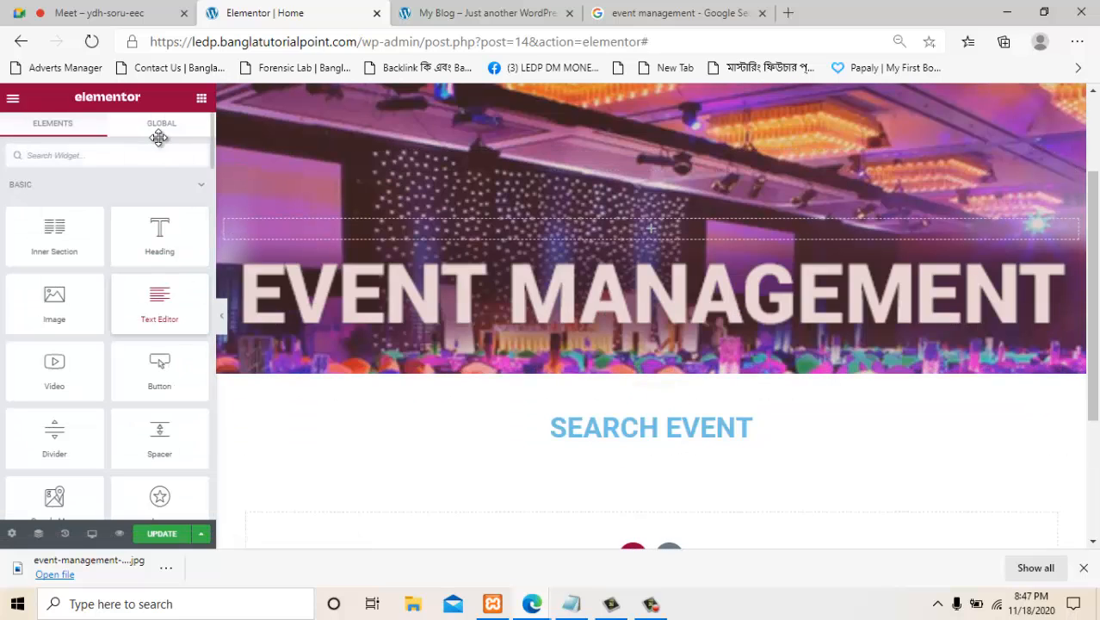
{"action": "scroll", "coordinate": [159, 141], "scroll_direction": "down", "scroll_amount": 3}
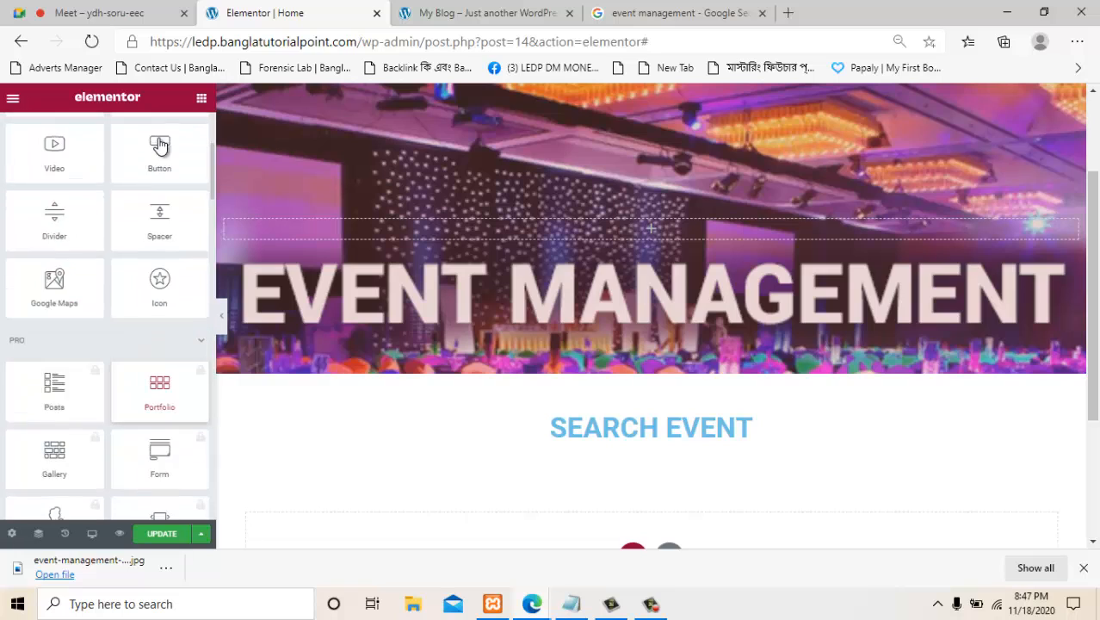
{"action": "scroll", "coordinate": [159, 145], "scroll_direction": "up", "scroll_amount": 3}
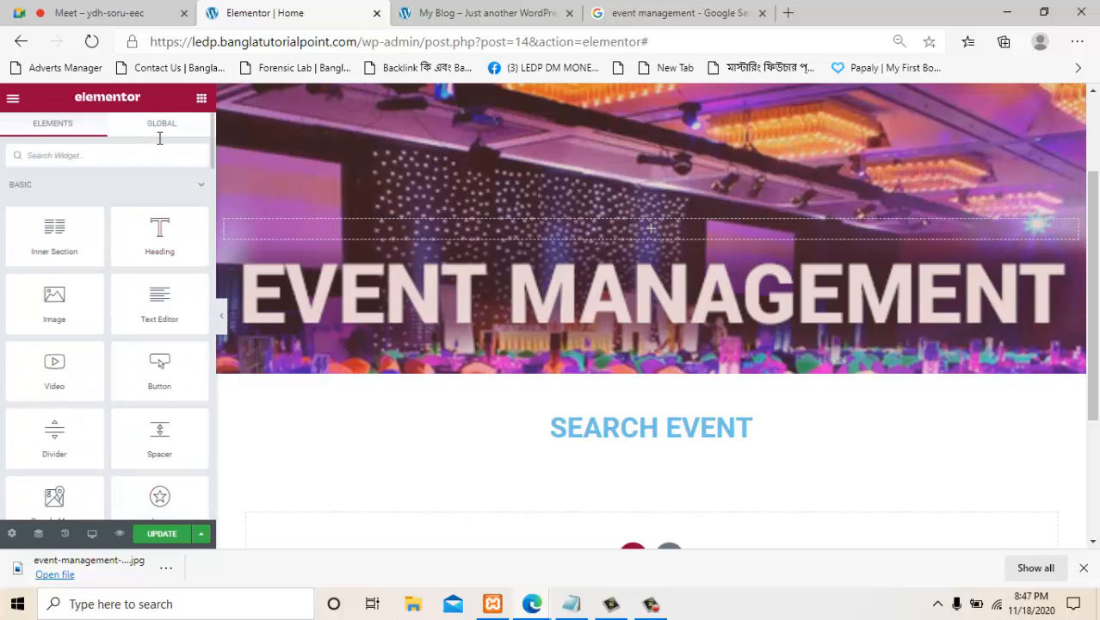
{"action": "type", "text": "sh"}
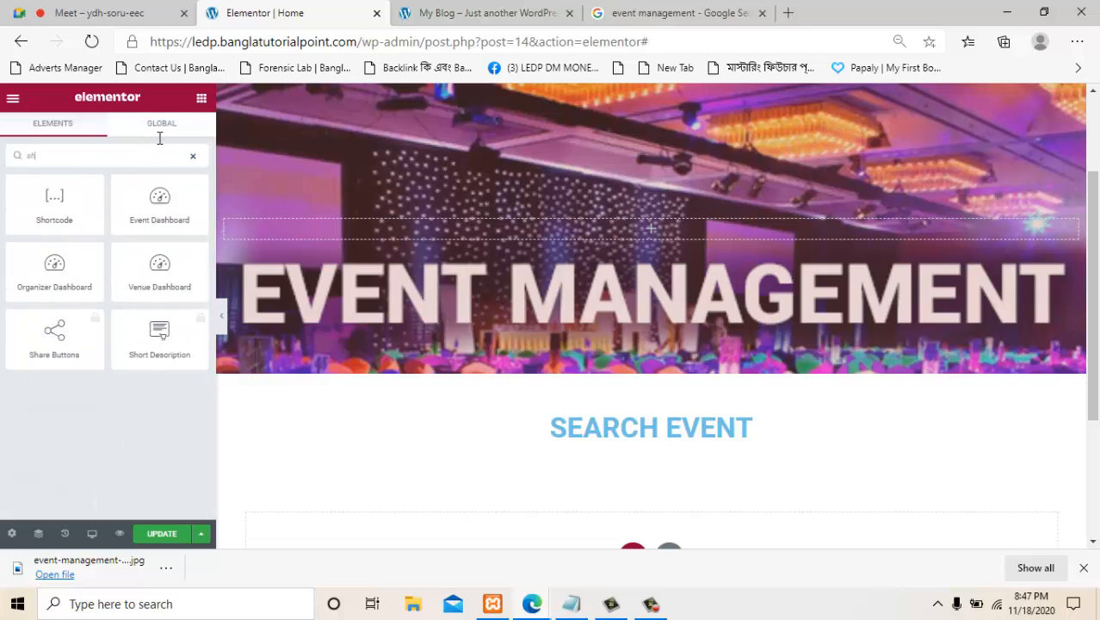
{"action": "left_click_drag", "start_coordinate": [54, 204], "coordinate": [643, 435]}
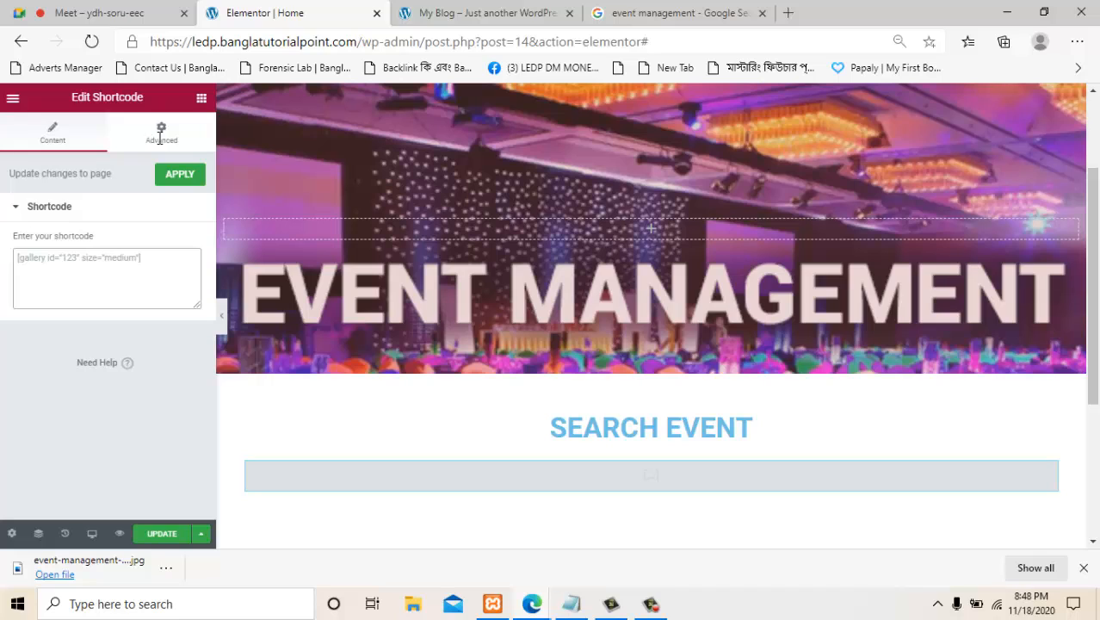
{"action": "type", "text": "[events"}
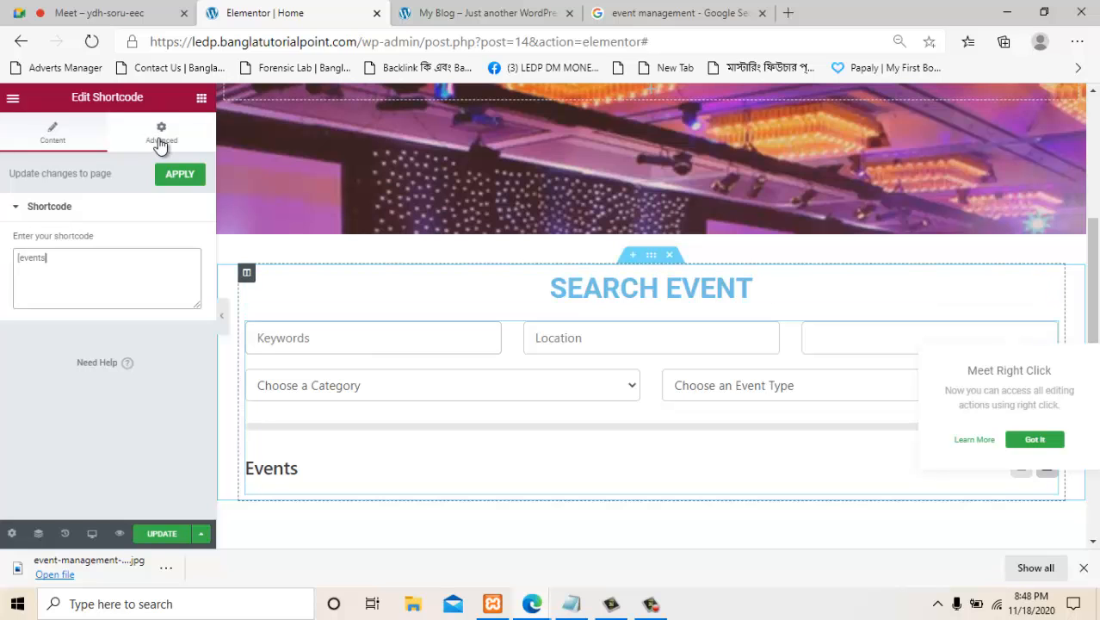
Set the padding of the column holding the event search to 50 px on all sides and save the page.
{"action": "left_click", "coordinate": [159, 143]}
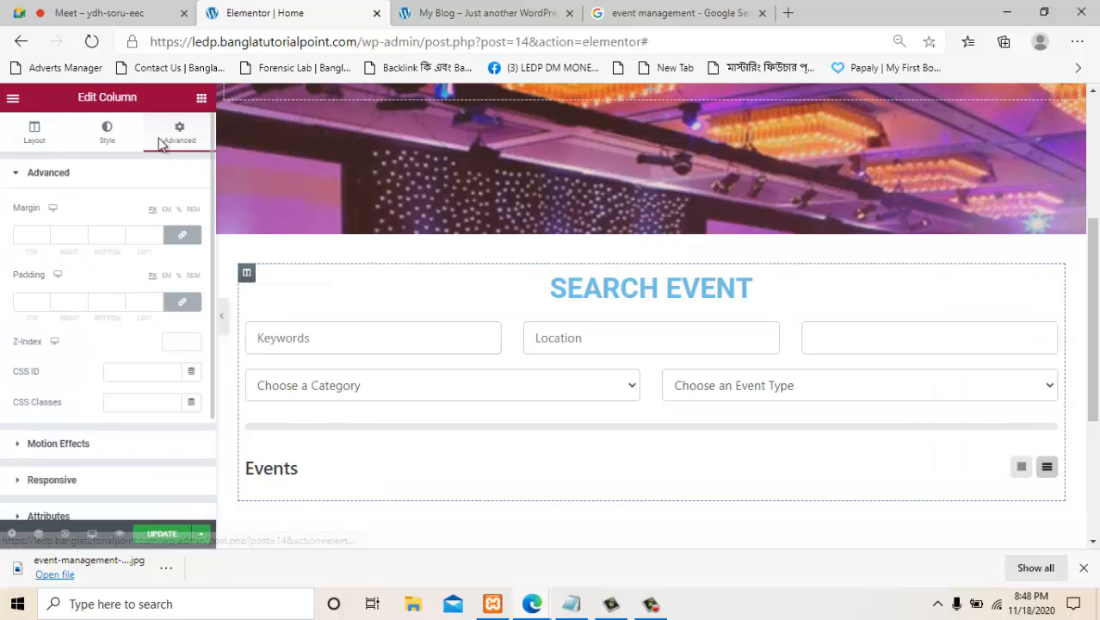
{"action": "type", "text": "5"}
{"action": "key", "text": "Up"}
{"action": "key", "text": "Up"}
{"action": "key", "text": "Up"}
{"action": "key", "text": "Up"}
{"action": "key", "text": "Up"}
{"action": "key", "text": "Up"}
{"action": "key", "text": "Up"}
{"action": "key", "text": "Up"}
{"action": "key", "text": "Up"}
{"action": "key", "text": "Up"}
{"action": "key", "text": "Up"}
{"action": "key", "text": "Up"}
{"action": "key", "text": "Up"}
{"action": "key", "text": "Up"}
{"action": "key", "text": "Up"}
{"action": "key", "text": "Up"}
{"action": "key", "text": "Up"}
{"action": "key", "text": "Up"}
{"action": "key", "text": "Up"}
{"action": "key", "text": "Up"}
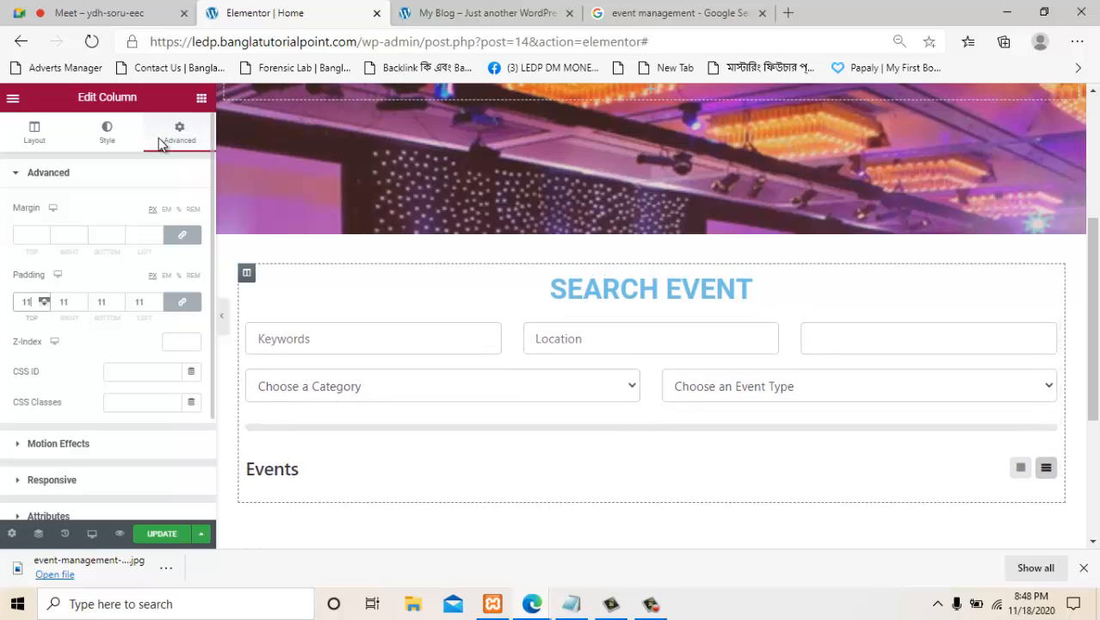
{"action": "key", "text": "Up"}
{"action": "key", "text": "Up"}
{"action": "key", "text": "Up"}
{"action": "key", "text": "Up"}
{"action": "key", "text": "Up"}
{"action": "key", "text": "Up"}
{"action": "key", "text": "Up"}
{"action": "key", "text": "Up"}
{"action": "key", "text": "Up"}
{"action": "key", "text": "Up"}
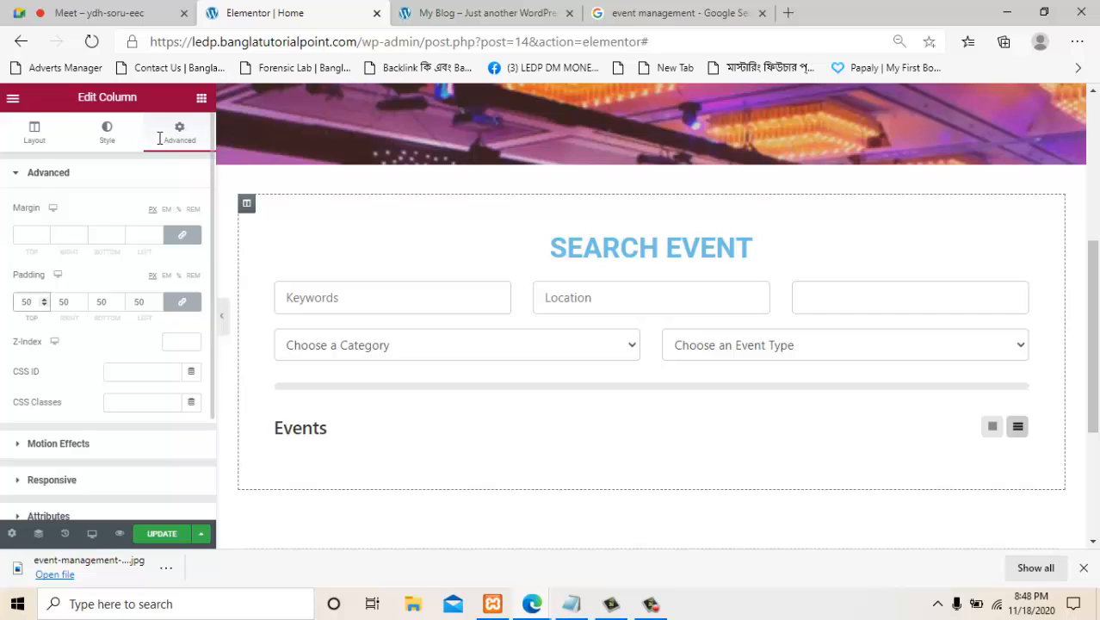
{"action": "key", "text": "ctrl+s"}
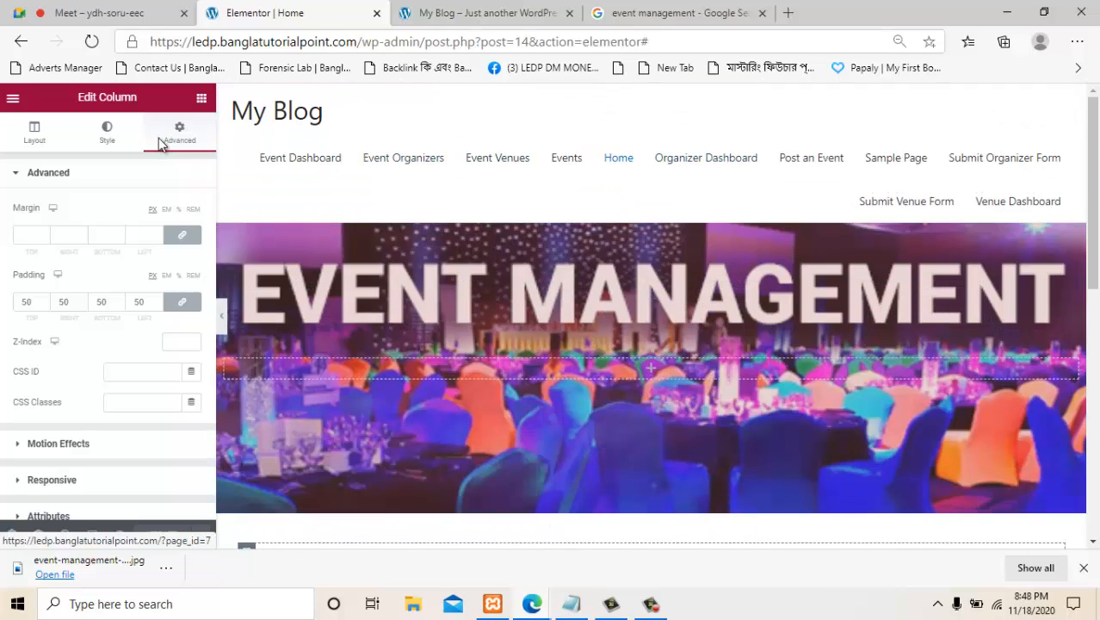
Switch to the My Blog site's browser tab and open the Menus settings page from its WordPress dashboard.
{"action": "key", "text": "ctrl+Tab"}
{"action": "mouse_move", "coordinate": [59, 94]}
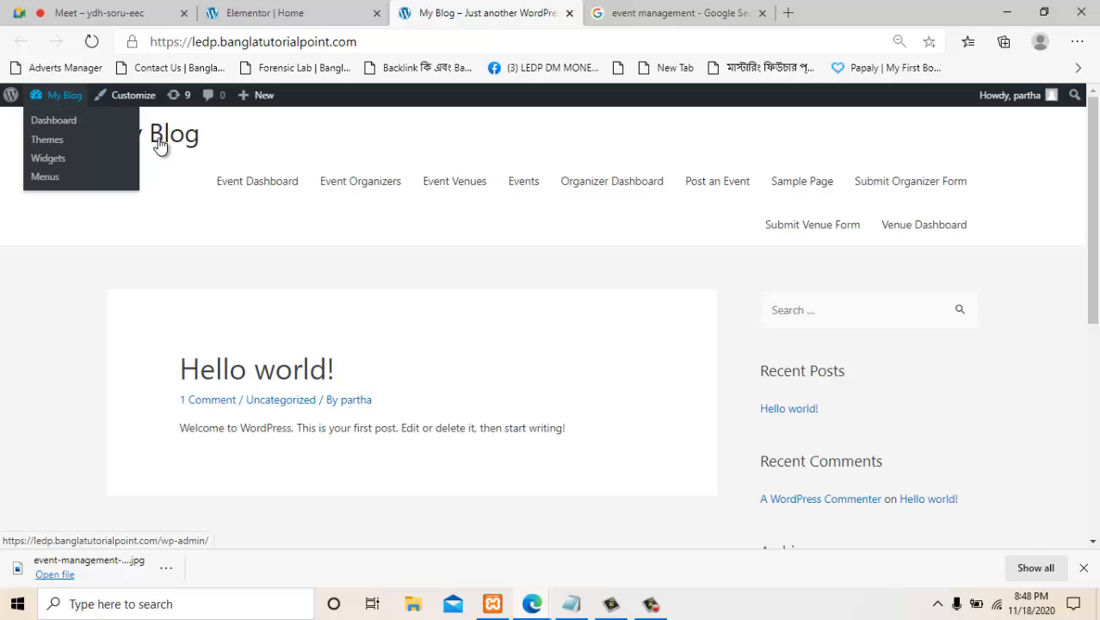
{"action": "left_click", "coordinate": [160, 144]}
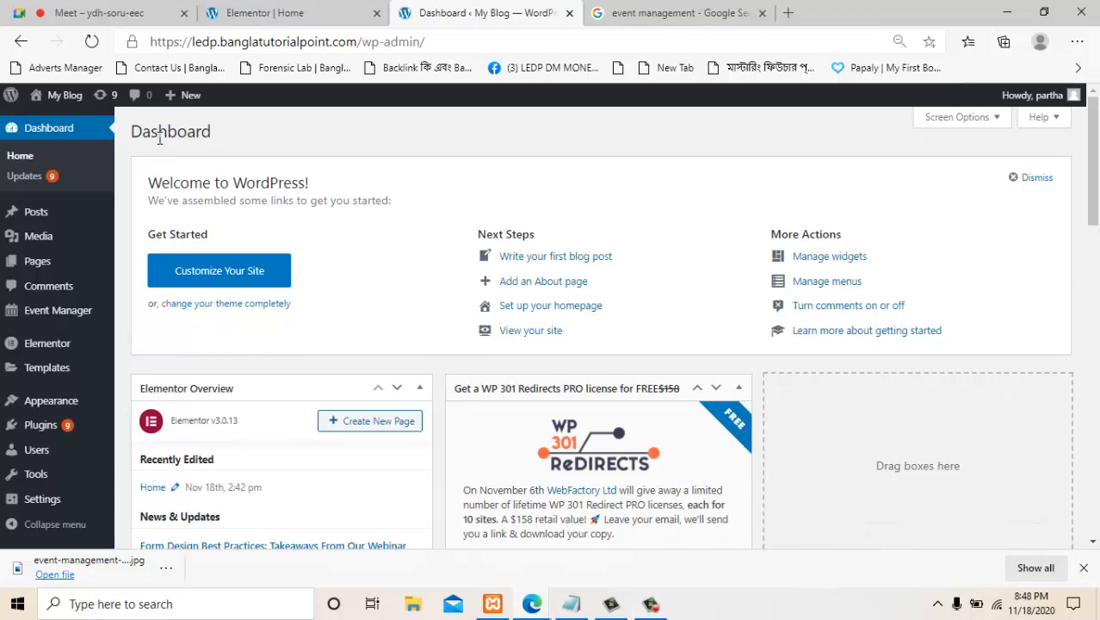
{"action": "key", "text": "Tab"}
{"action": "key", "text": "Tab"}
{"action": "key", "text": "Tab"}
{"action": "key", "text": "Tab"}
{"action": "key", "text": "Tab"}
{"action": "key", "text": "Tab"}
{"action": "key", "text": "Tab"}
{"action": "key", "text": "Tab"}
{"action": "key", "text": "Tab"}
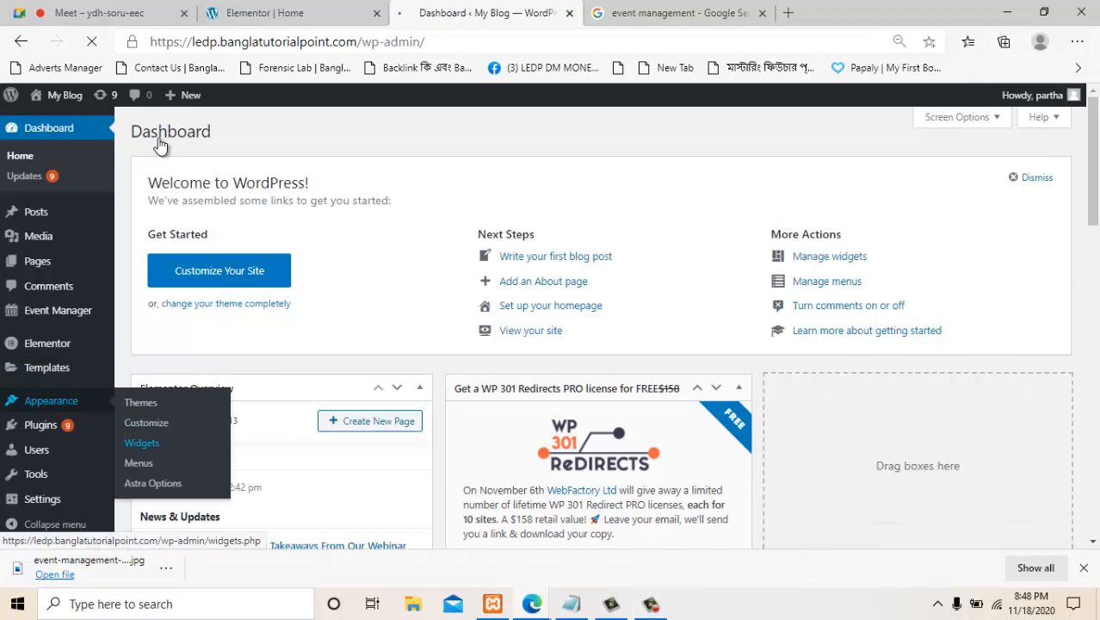
{"action": "key", "text": "Tab"}
{"action": "key", "text": "Return"}
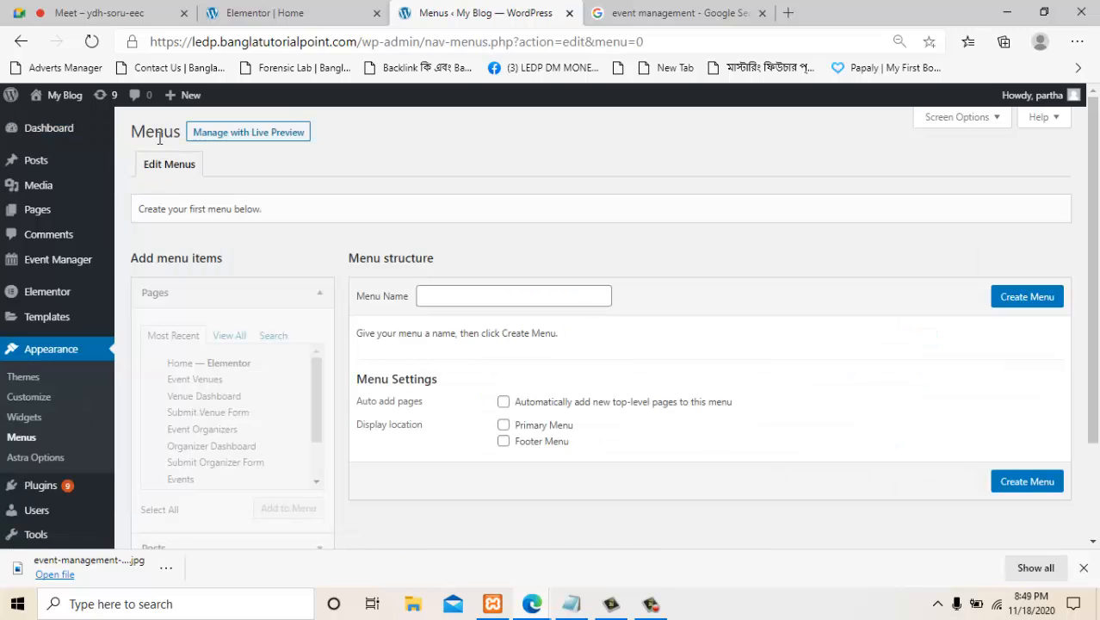
Name the new navigation menu main_m and create it.
{"action": "key", "text": "Tab"}
{"action": "key", "text": "Down"}
{"action": "key", "text": "Down"}
{"action": "key", "text": "Return"}
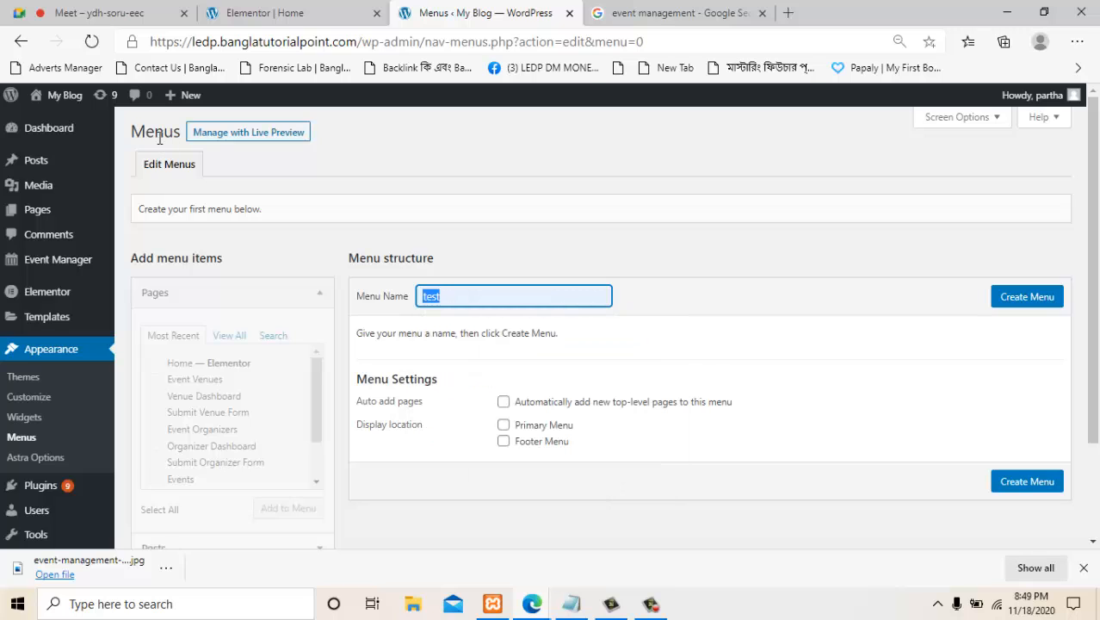
{"action": "type", "text": "ma"}
{"action": "key", "text": "Down"}
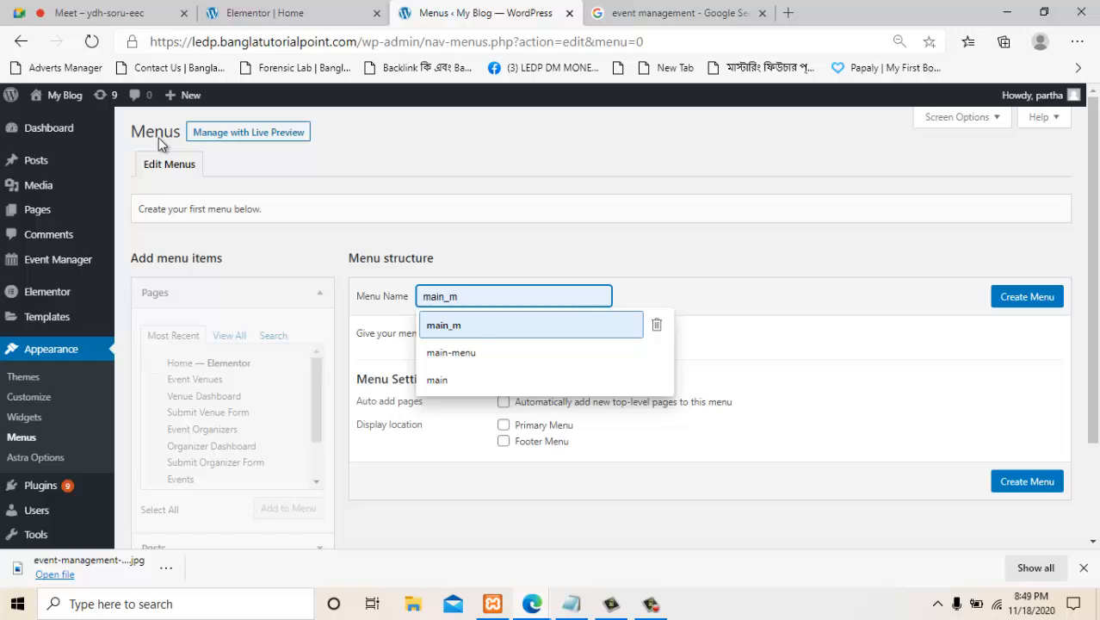
{"action": "key", "text": "Return"}
{"action": "key", "text": "Tab"}
{"action": "key", "text": "Return"}
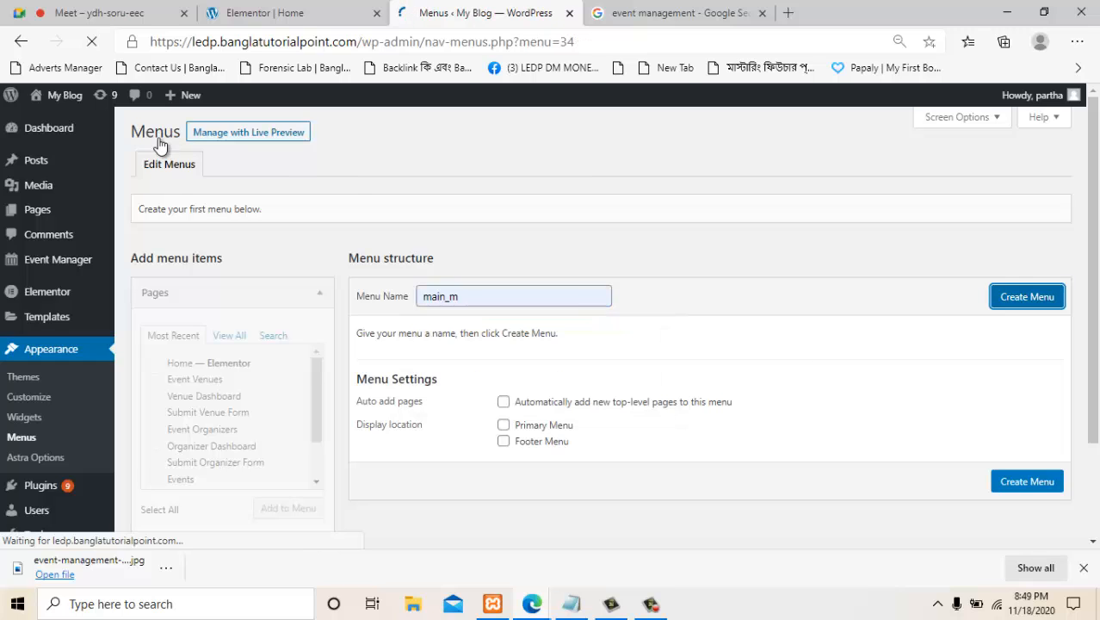
Add the Home, Post an Event, Submit Organizer Form and Submit Venue Form pages to the main_m menu.
{"action": "left_click", "coordinate": [229, 336]}
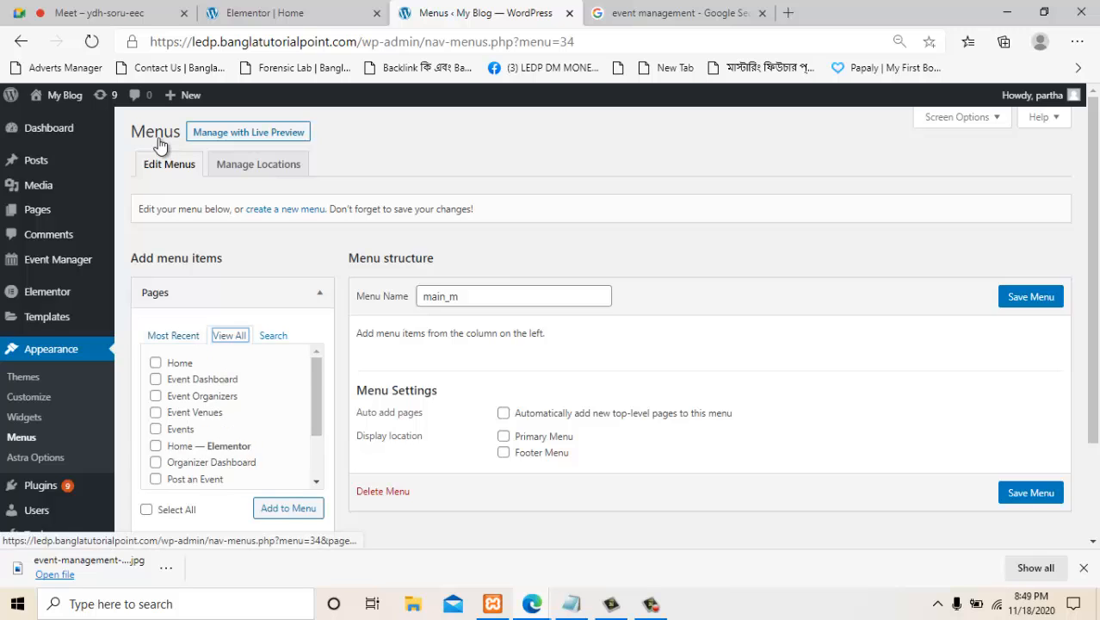
{"action": "left_click", "coordinate": [156, 363]}
{"action": "scroll", "coordinate": [232, 416], "scroll_direction": "down", "scroll_amount": 1}
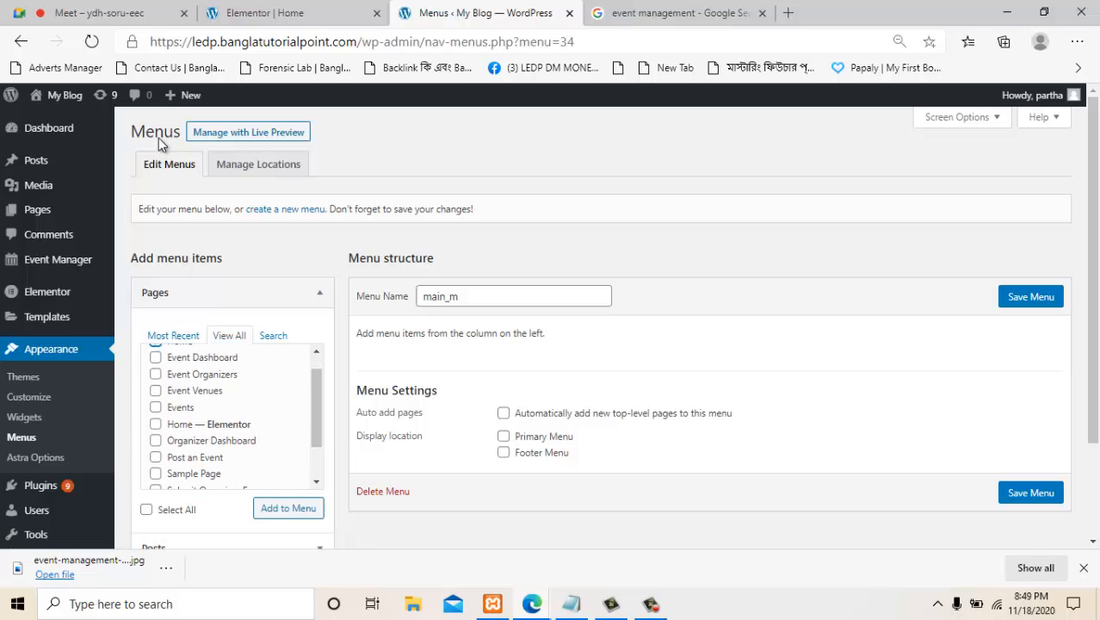
{"action": "scroll", "coordinate": [231, 417], "scroll_direction": "down", "scroll_amount": 1}
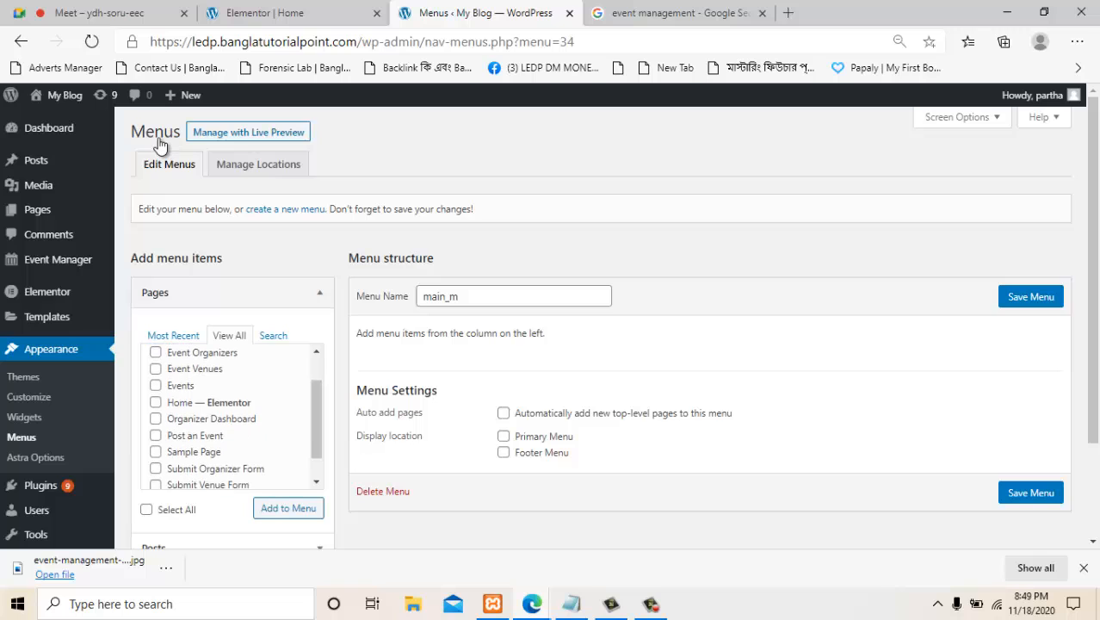
{"action": "left_click", "coordinate": [183, 435]}
{"action": "scroll", "coordinate": [231, 416], "scroll_direction": "down", "scroll_amount": 1}
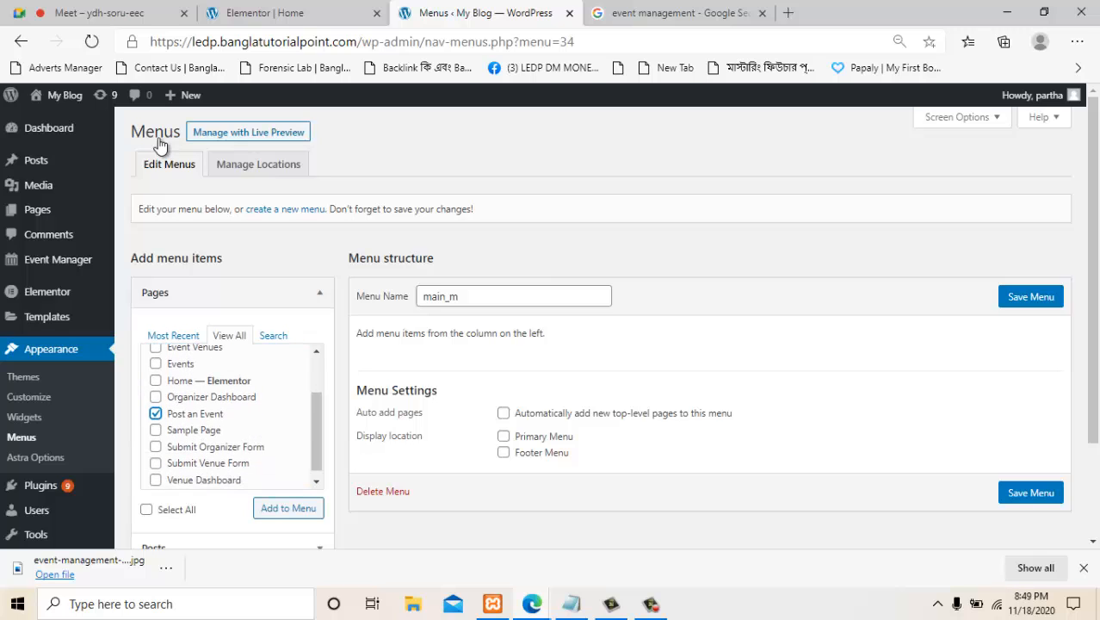
{"action": "scroll", "coordinate": [232, 416], "scroll_direction": "down", "scroll_amount": 1}
{"action": "left_click", "coordinate": [156, 438]}
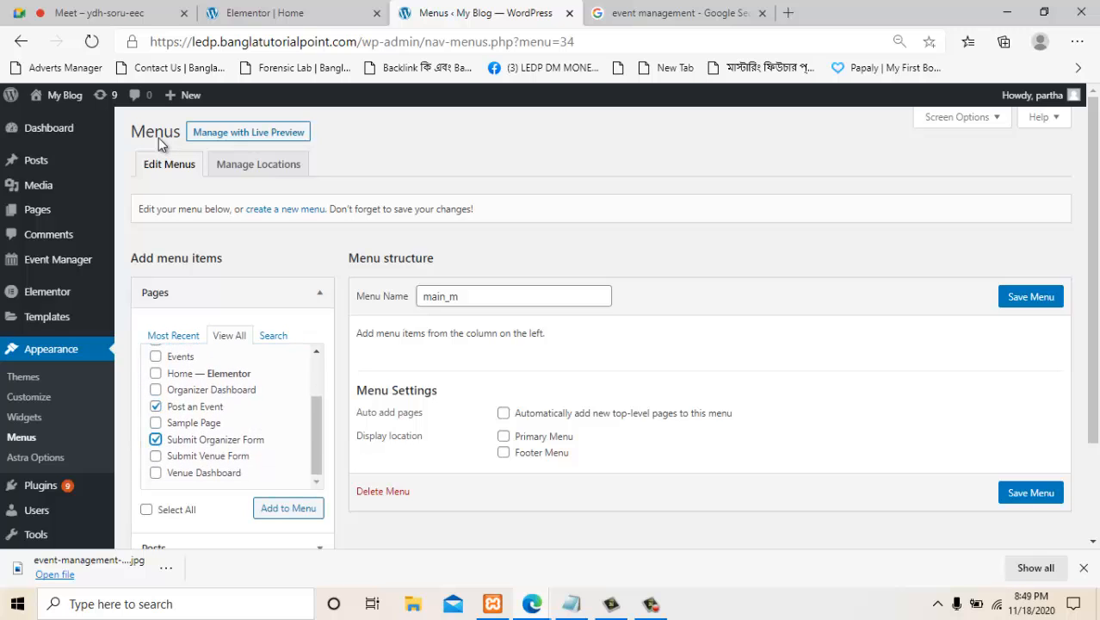
{"action": "left_click", "coordinate": [155, 454]}
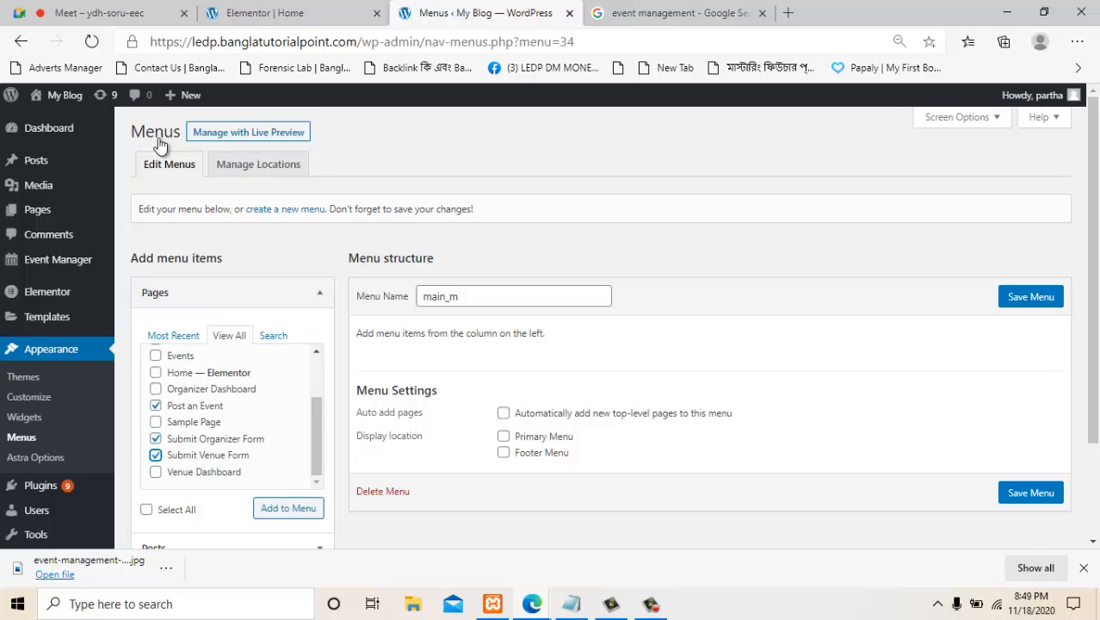
{"action": "scroll", "coordinate": [232, 413], "scroll_direction": "up", "scroll_amount": 3}
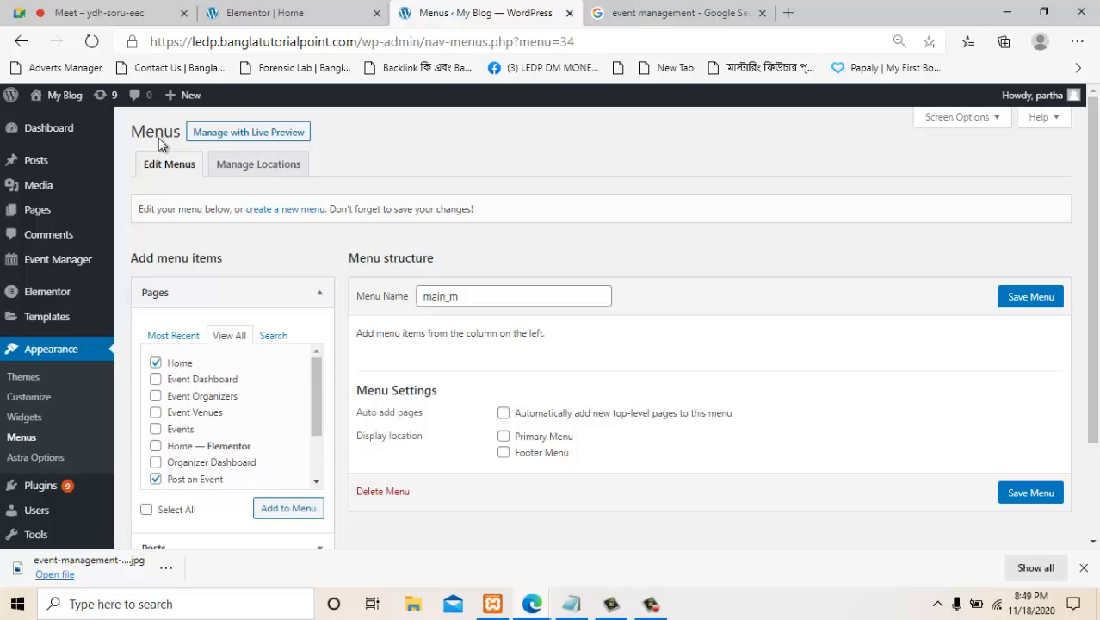
{"action": "scroll", "coordinate": [232, 413], "scroll_direction": "down", "scroll_amount": 1}
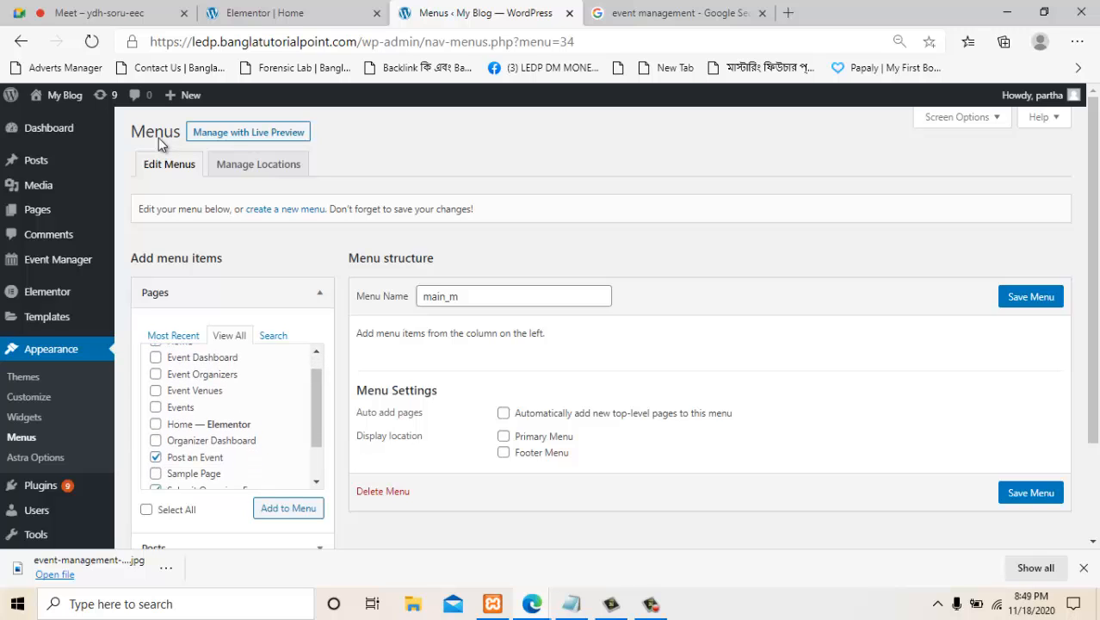
{"action": "scroll", "coordinate": [232, 413], "scroll_direction": "up", "scroll_amount": 1}
{"action": "scroll", "coordinate": [232, 413], "scroll_direction": "down", "scroll_amount": 1}
{"action": "scroll", "coordinate": [232, 413], "scroll_direction": "down", "scroll_amount": 2}
{"action": "left_click", "coordinate": [288, 508]}
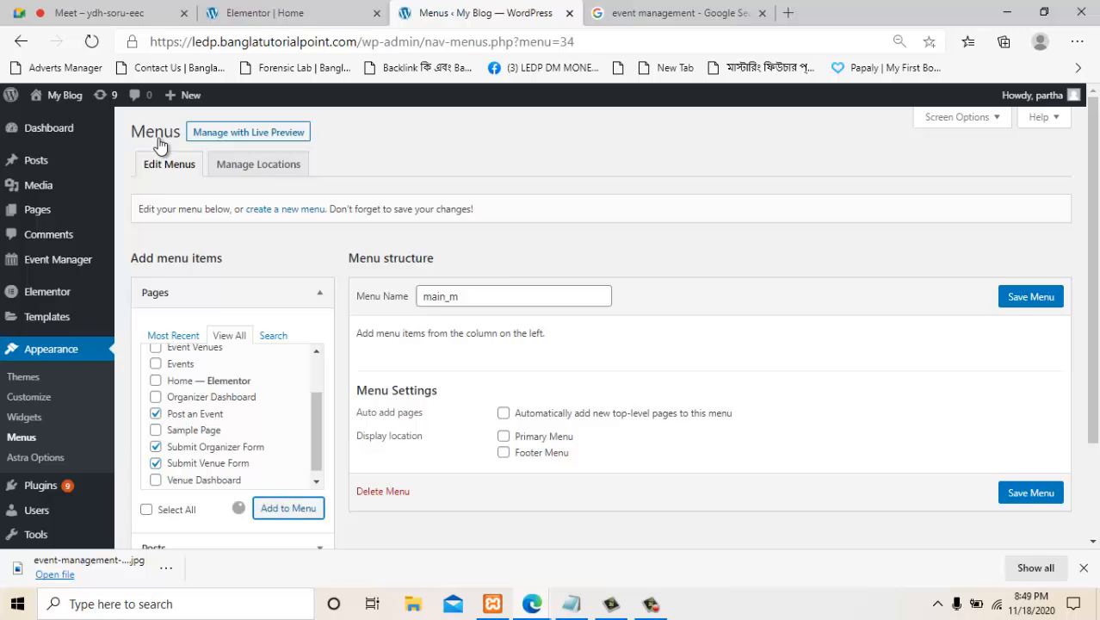
Add the Venue Dashboard page to the main_m menu.
{"action": "scroll", "coordinate": [232, 413], "scroll_direction": "up", "scroll_amount": 3}
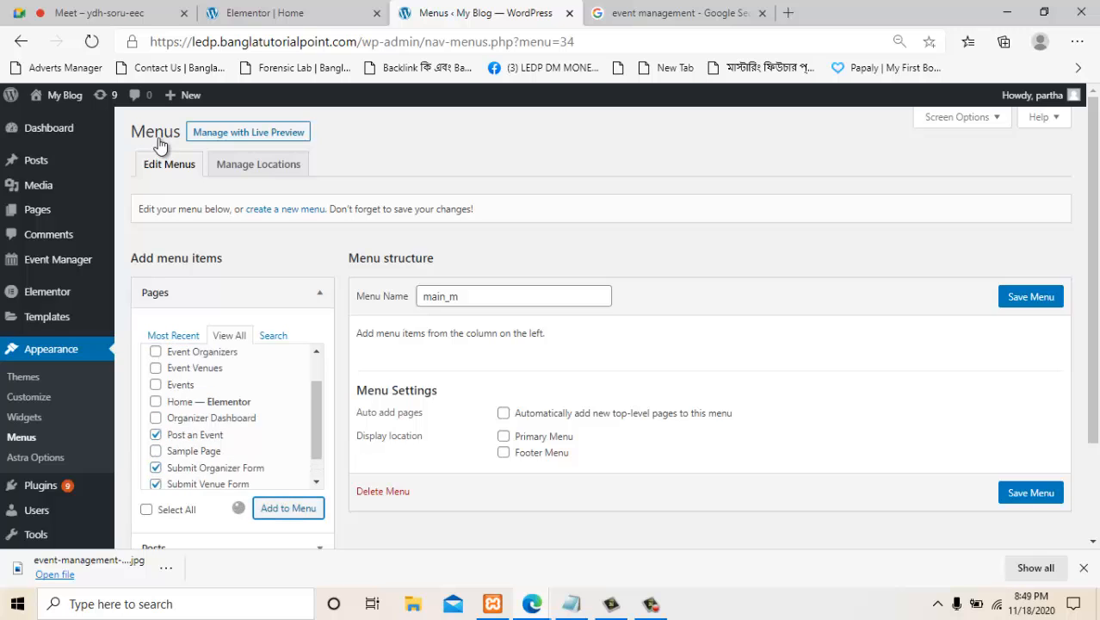
{"action": "scroll", "coordinate": [232, 413], "scroll_direction": "down", "scroll_amount": 5}
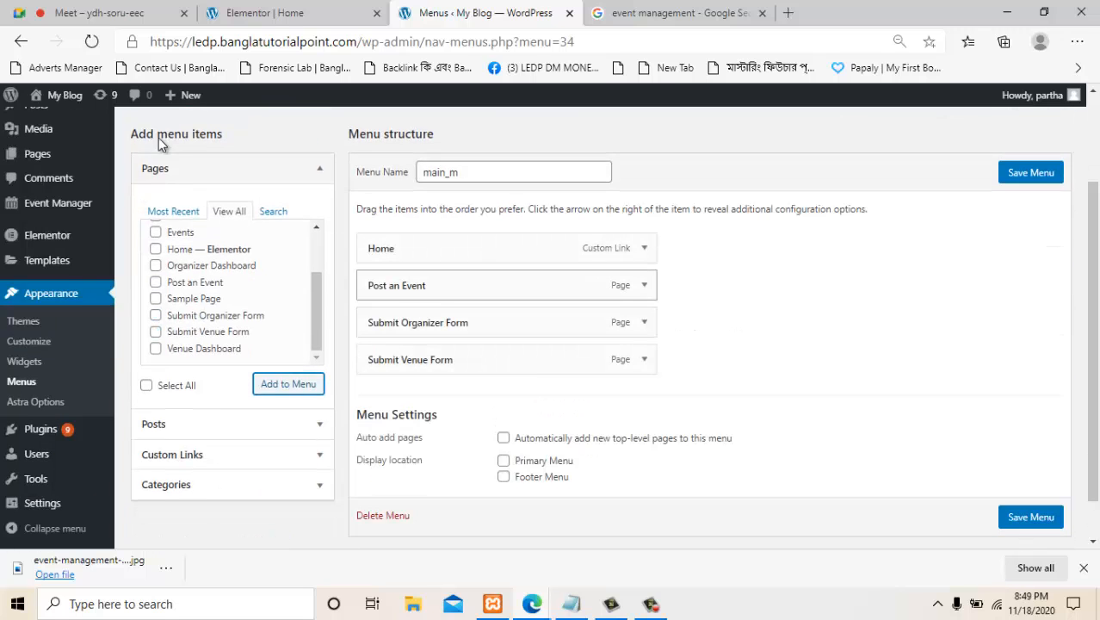
{"action": "scroll", "coordinate": [160, 142], "scroll_direction": "down", "scroll_amount": 1}
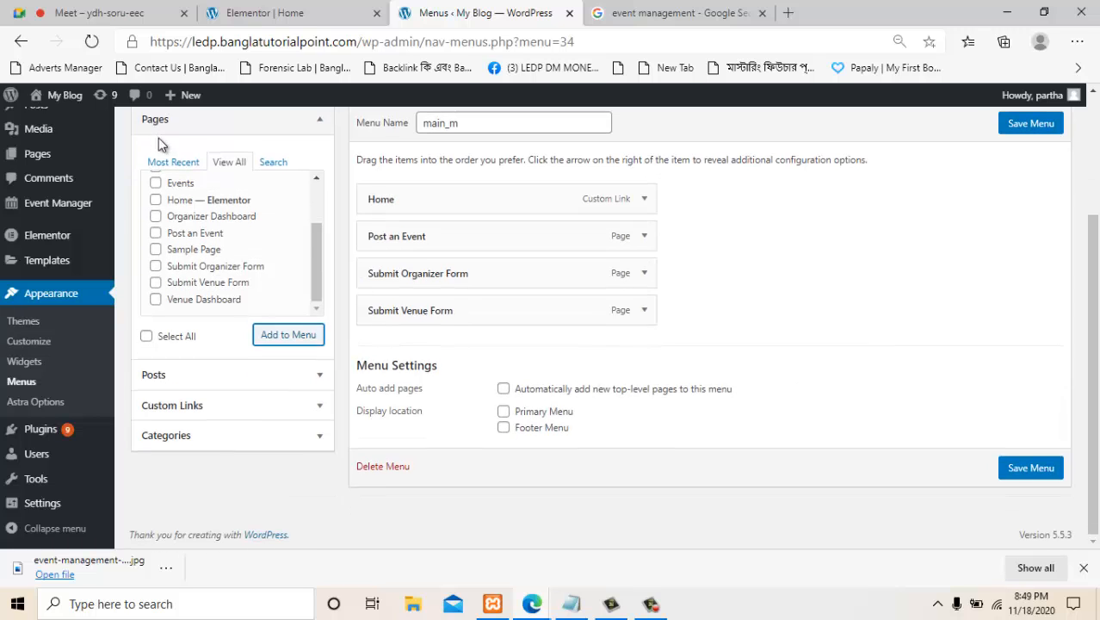
{"action": "left_click", "coordinate": [155, 300]}
{"action": "left_click", "coordinate": [288, 335]}
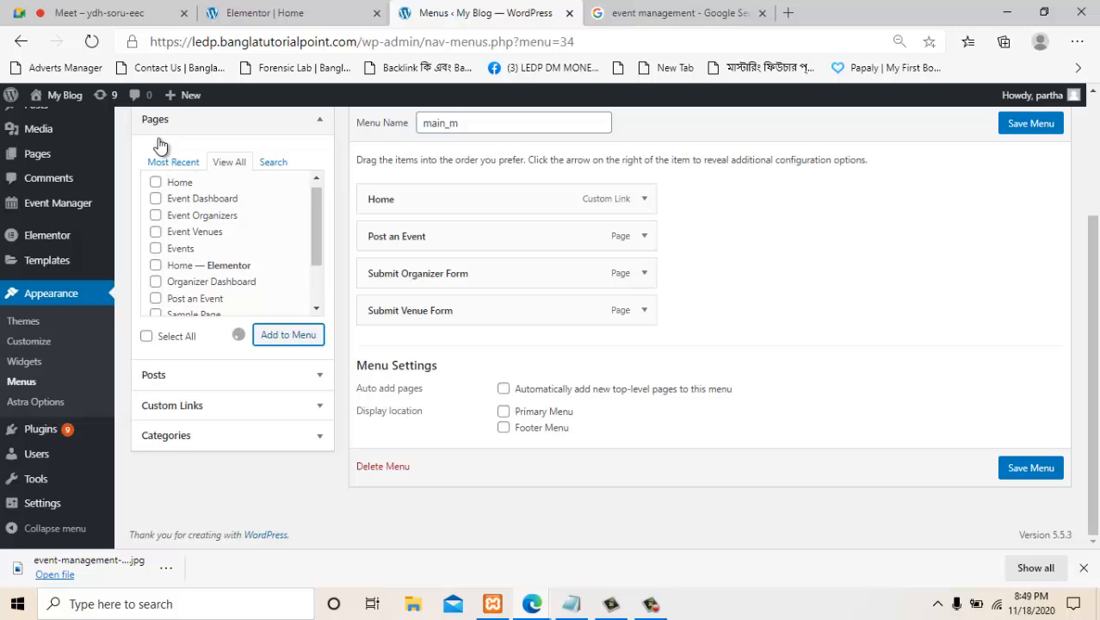
Add the Event Dashboard page to the main_m menu and check the resulting list of menu items.
{"action": "left_click", "coordinate": [155, 206]}
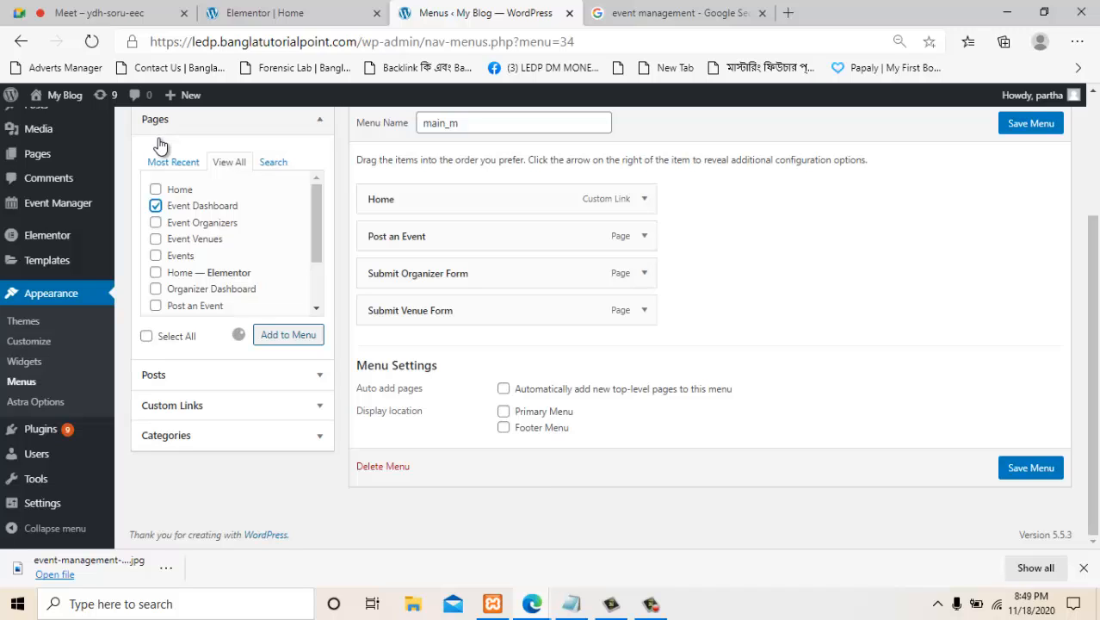
{"action": "left_click", "coordinate": [288, 335]}
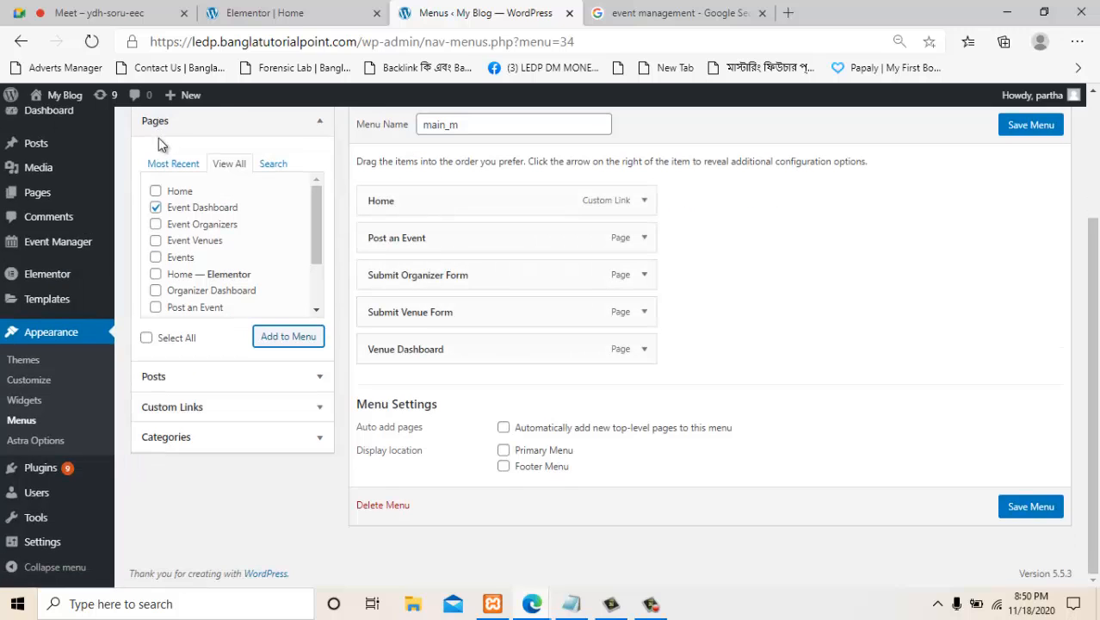
{"action": "scroll", "coordinate": [158, 137], "scroll_direction": "up", "scroll_amount": 1}
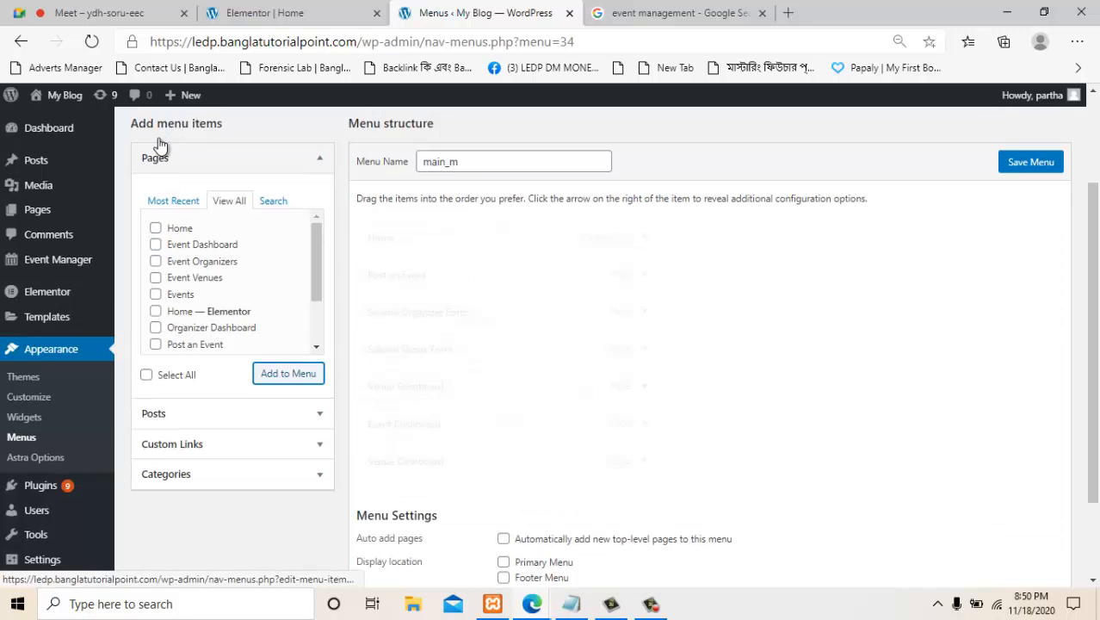
{"action": "scroll", "coordinate": [158, 144], "scroll_direction": "down", "scroll_amount": 1}
{"action": "scroll", "coordinate": [158, 145], "scroll_direction": "down", "scroll_amount": 1}
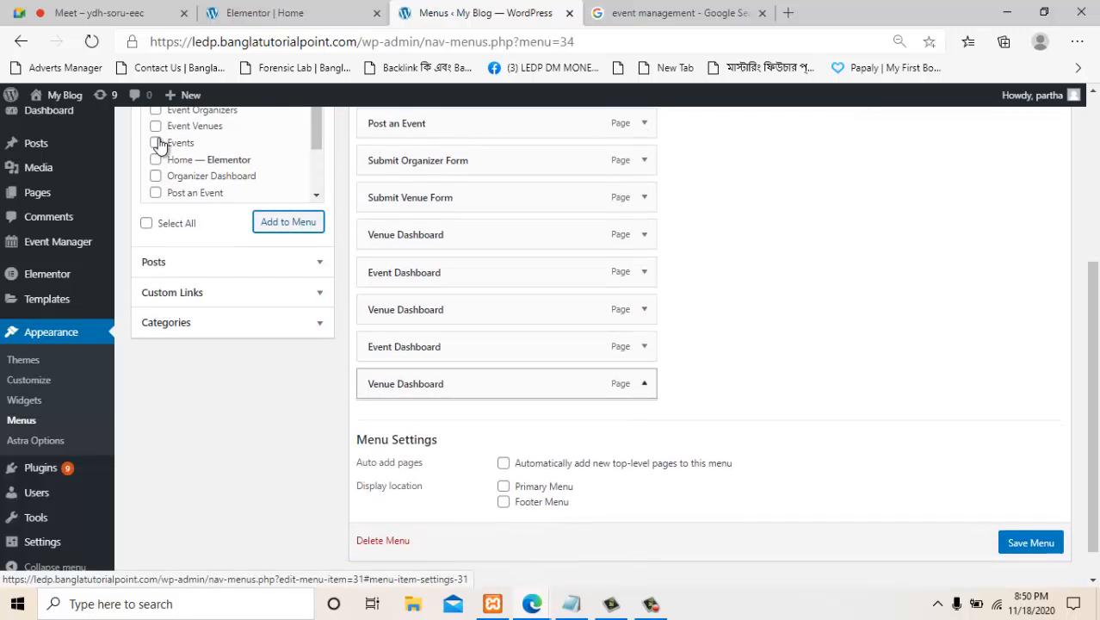
Remove the last duplicate Venue Dashboard item from the end of the main_m menu structure.
{"action": "key", "text": "Return"}
{"action": "key", "text": "Tab"}
{"action": "key", "text": "Tab"}
{"action": "key", "text": "Tab"}
{"action": "key", "text": "Tab"}
{"action": "key", "text": "Tab"}
{"action": "key", "text": "Tab"}
{"action": "key", "text": "Return"}
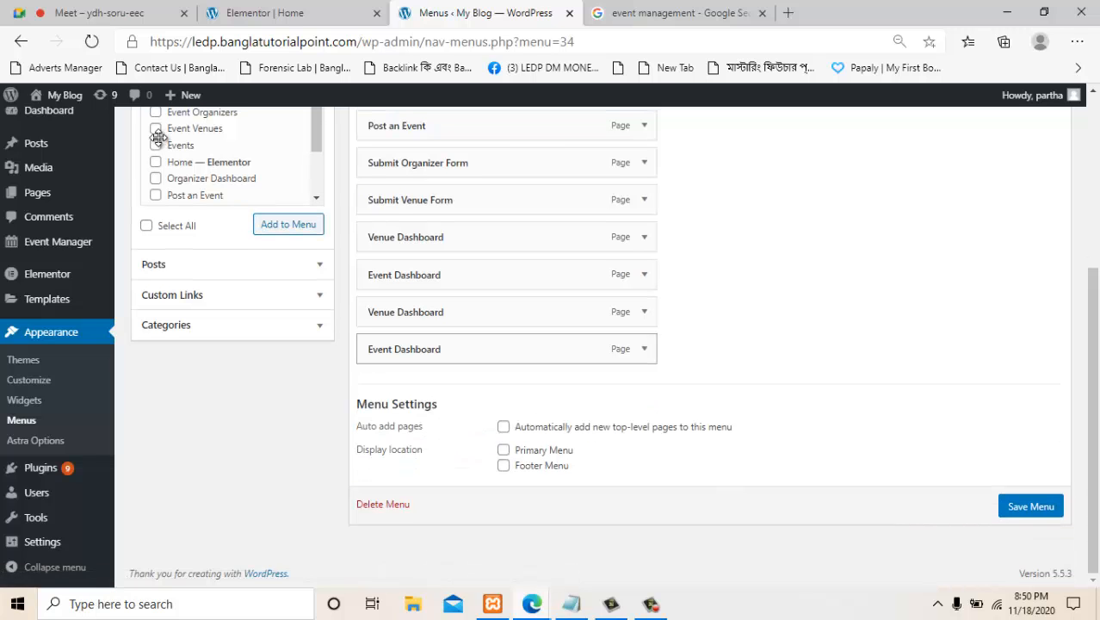
Remove the remaining duplicate Venue Dashboard and Event Dashboard items from the main_m menu.
{"action": "scroll", "coordinate": [158, 138], "scroll_direction": "up", "scroll_amount": 1}
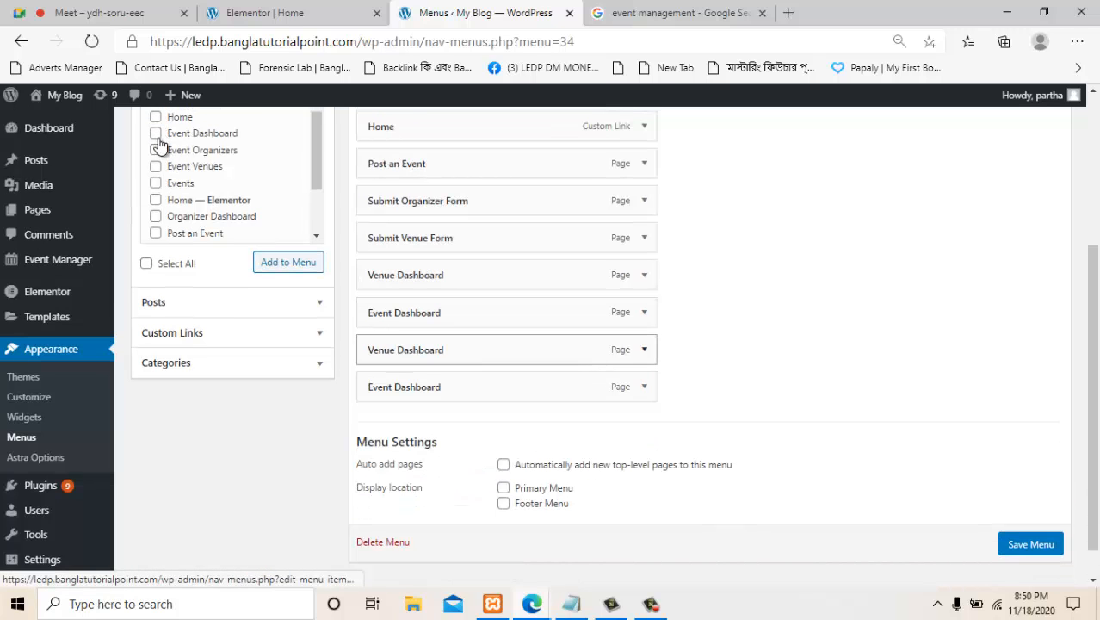
{"action": "key", "text": "Return"}
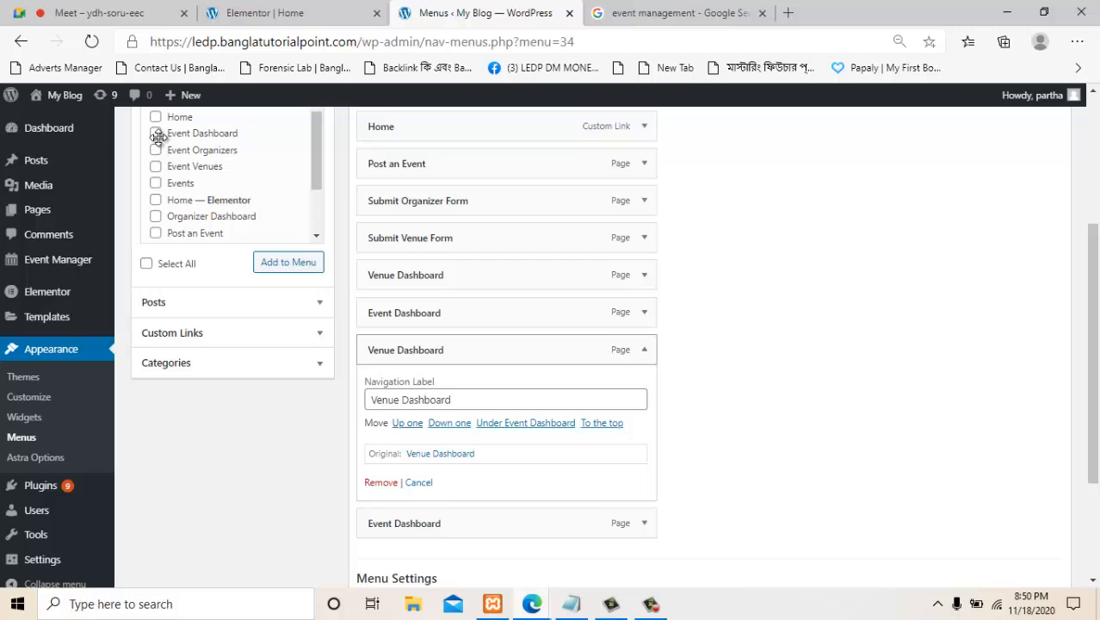
{"action": "key", "text": "Return"}
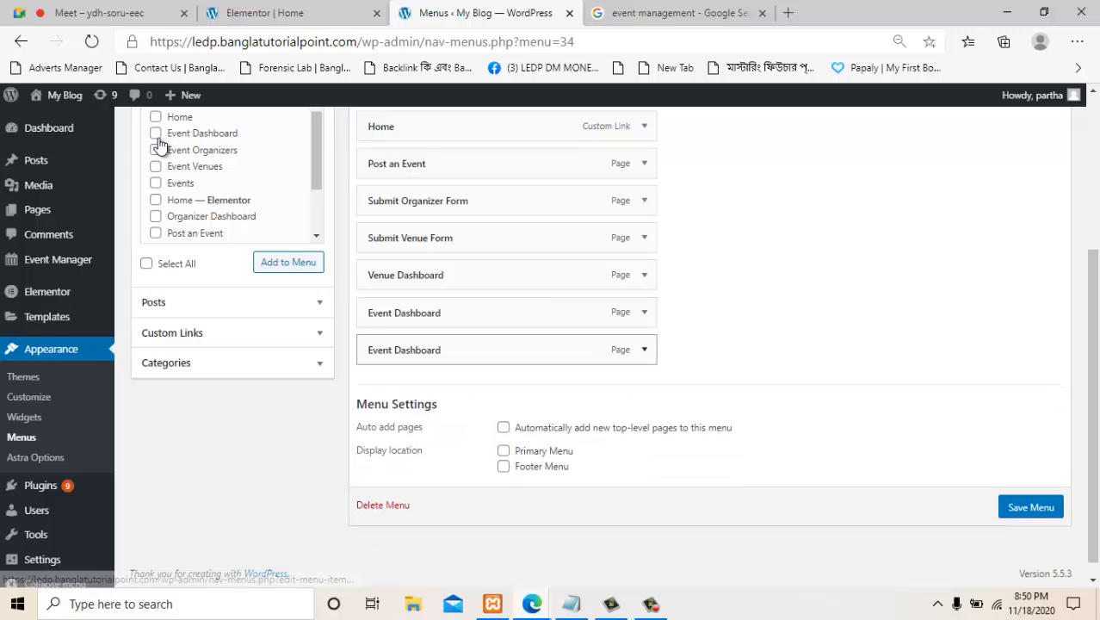
{"action": "key", "text": "Return"}
{"action": "key", "text": "Return"}
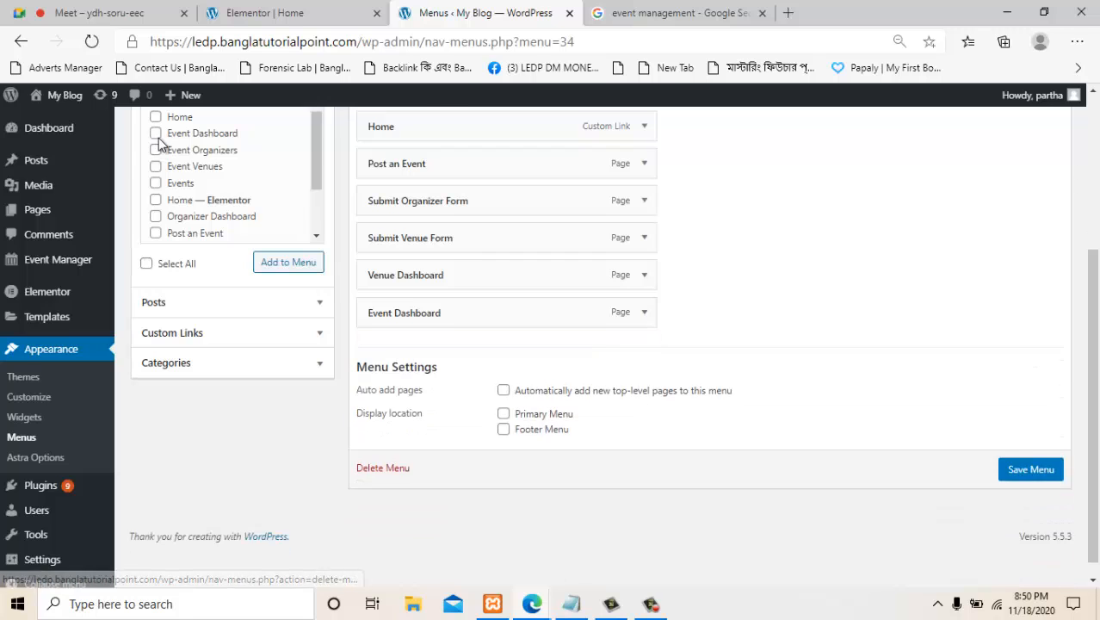
Save the main_m menu with the Primary Menu display location assigned to it.
{"action": "scroll", "coordinate": [158, 140], "scroll_direction": "up", "scroll_amount": 1}
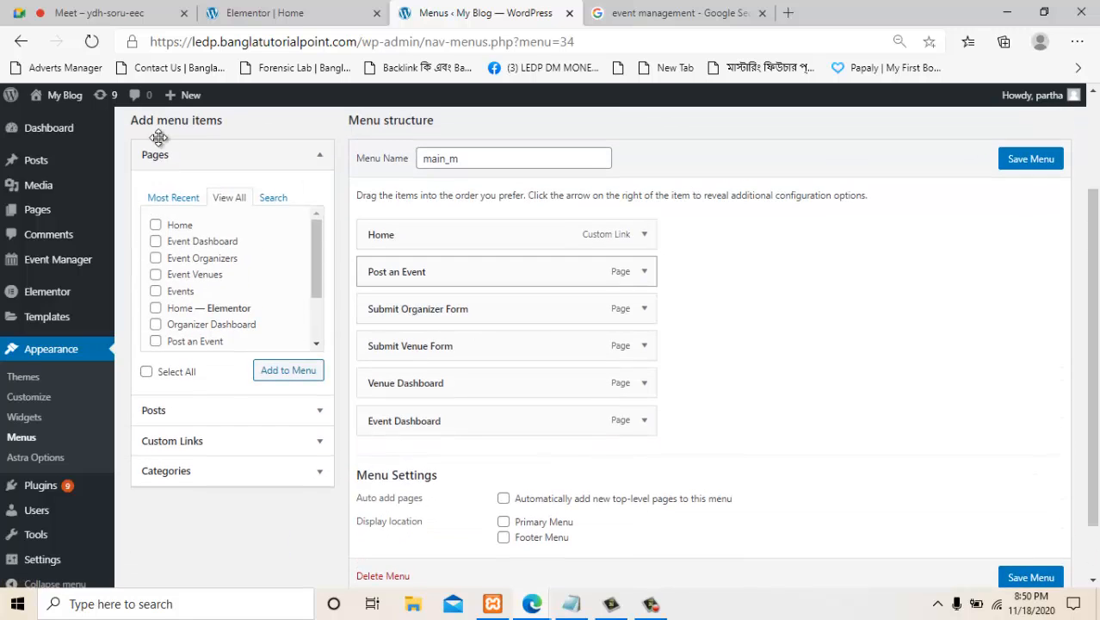
{"action": "key", "text": "Tab"}
{"action": "key", "text": "Tab"}
{"action": "key", "text": "Tab"}
{"action": "key", "text": "Tab"}
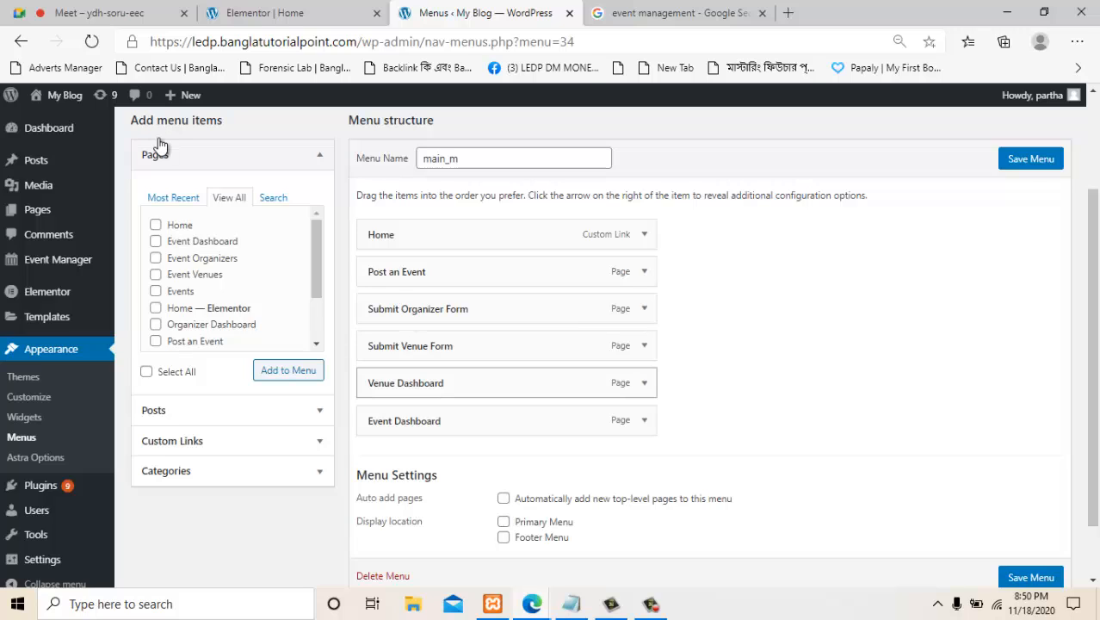
{"action": "key", "text": "Return"}
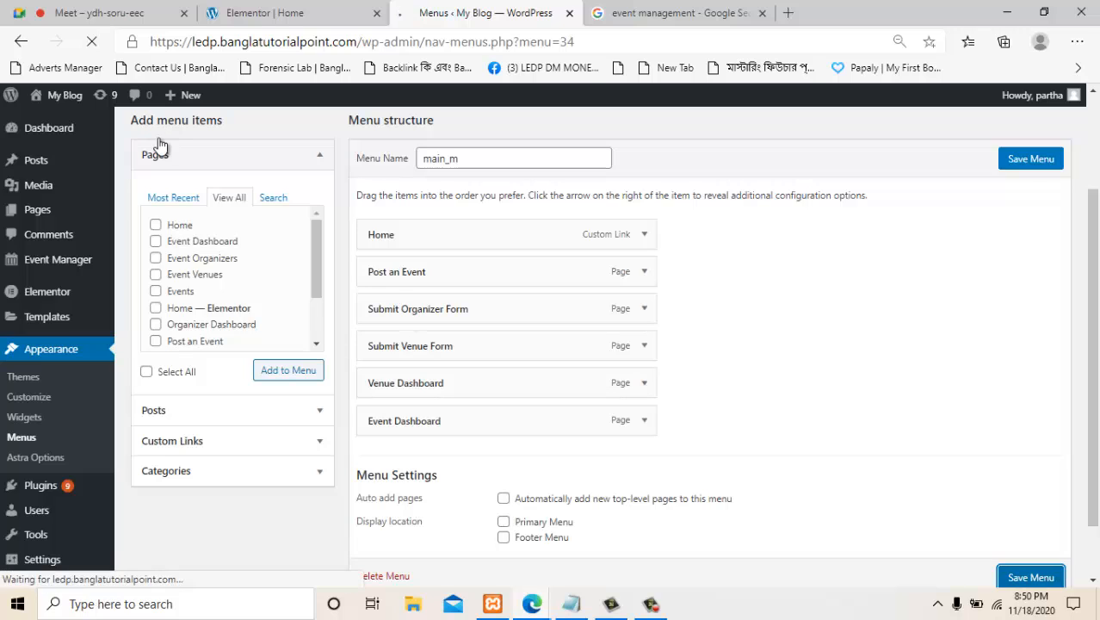
{"action": "key", "text": "space"}
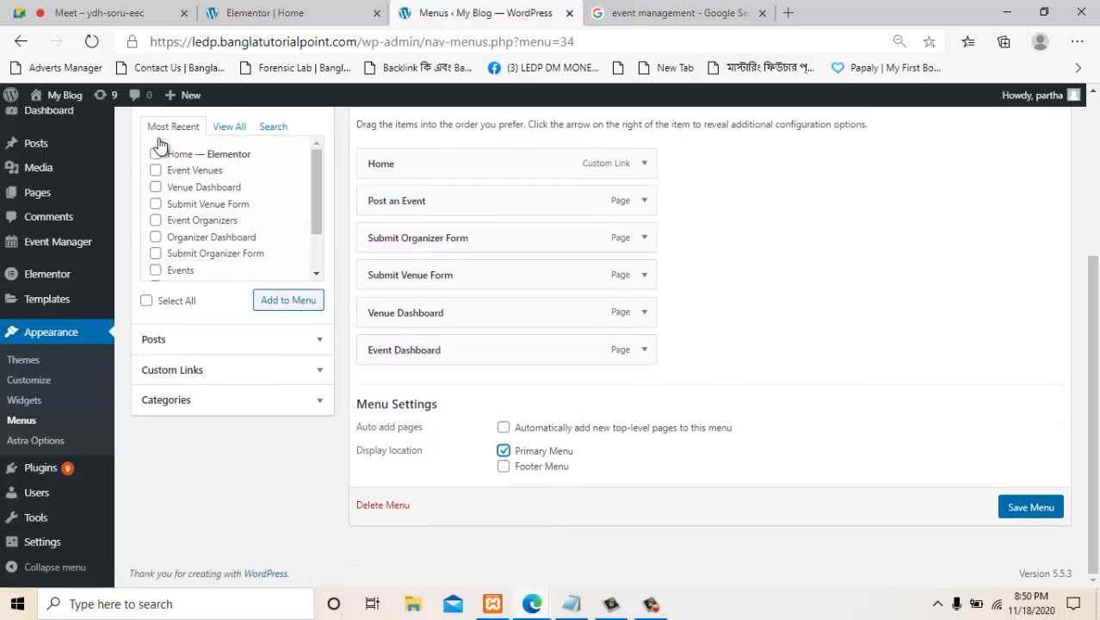
{"action": "left_click", "coordinate": [1032, 506]}
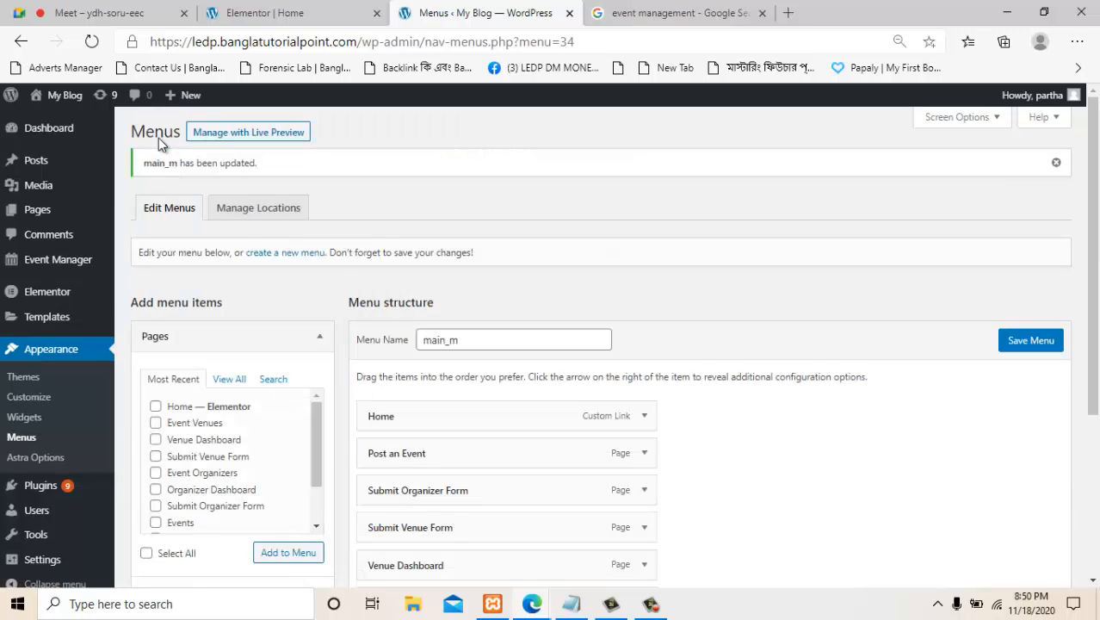
Open the site's front end in a separate browser tab and check the navigation menu in the header.
{"action": "left_click", "coordinate": [279, 13]}
{"action": "left_click", "coordinate": [482, 12]}
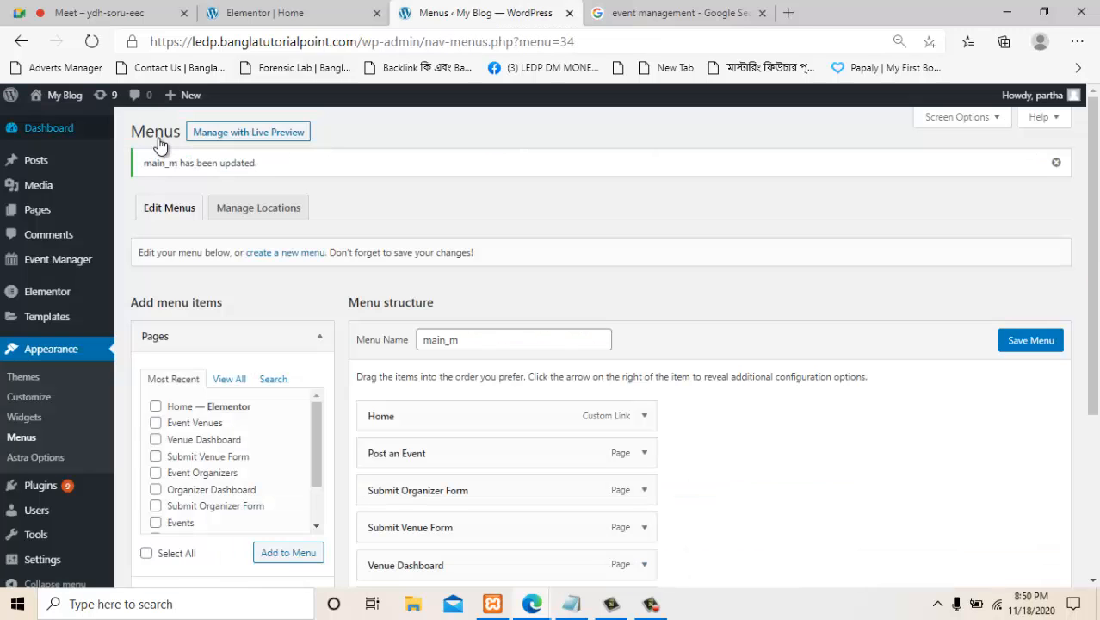
{"action": "mouse_move", "coordinate": [64, 96]}
{"action": "right_click", "coordinate": [49, 119]}
{"action": "left_click", "coordinate": [104, 129]}
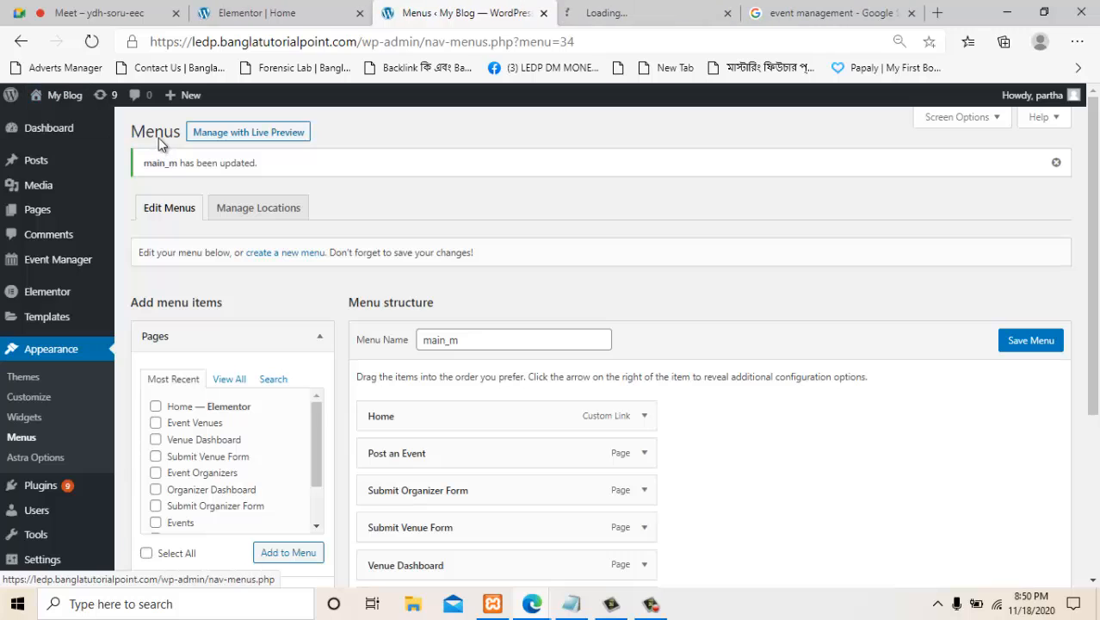
{"action": "left_click", "coordinate": [645, 13]}
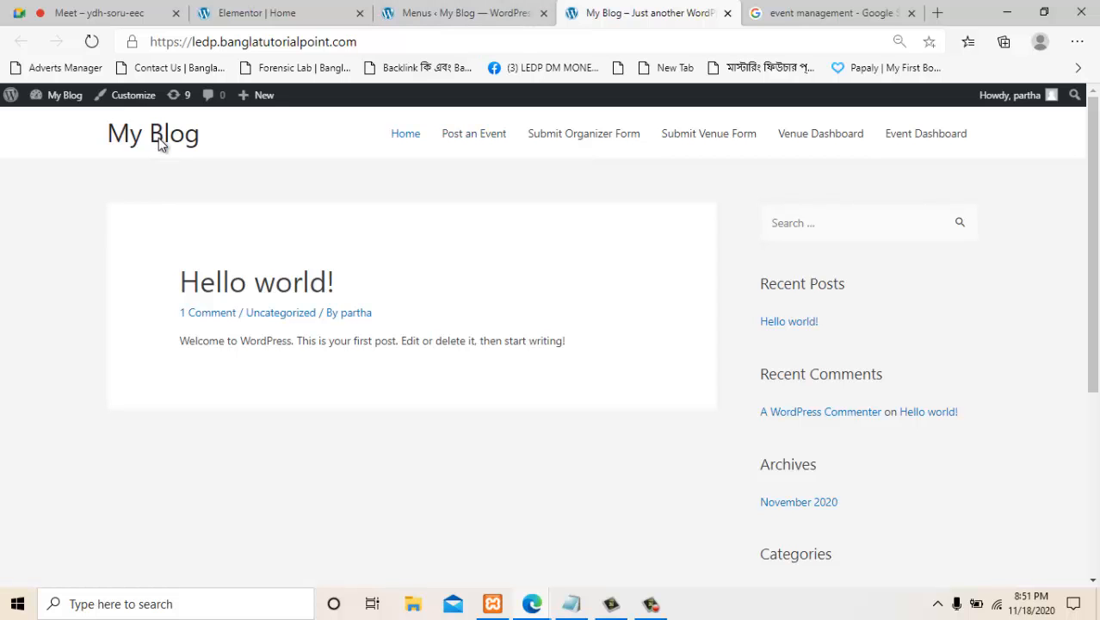
In the Reading settings, set the homepage to a static page using Home, and save the changes.
{"action": "left_click", "coordinate": [280, 12]}
{"action": "left_click", "coordinate": [466, 13]}
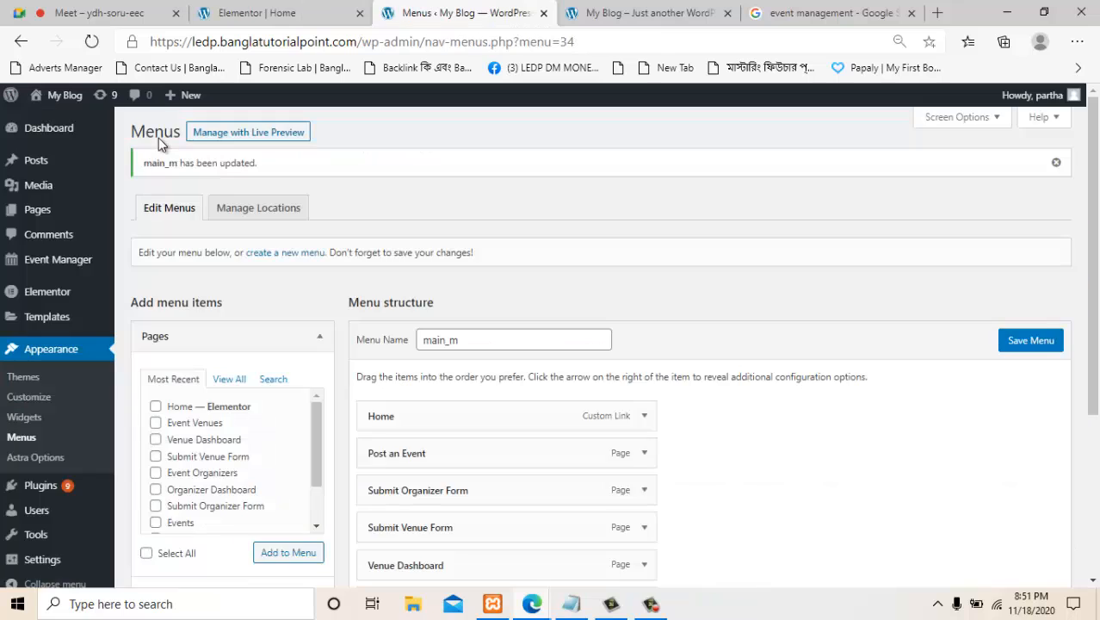
{"action": "scroll", "coordinate": [160, 139], "scroll_direction": "down", "scroll_amount": 1}
{"action": "scroll", "coordinate": [159, 139], "scroll_direction": "down", "scroll_amount": 1}
{"action": "mouse_move", "coordinate": [42, 541]}
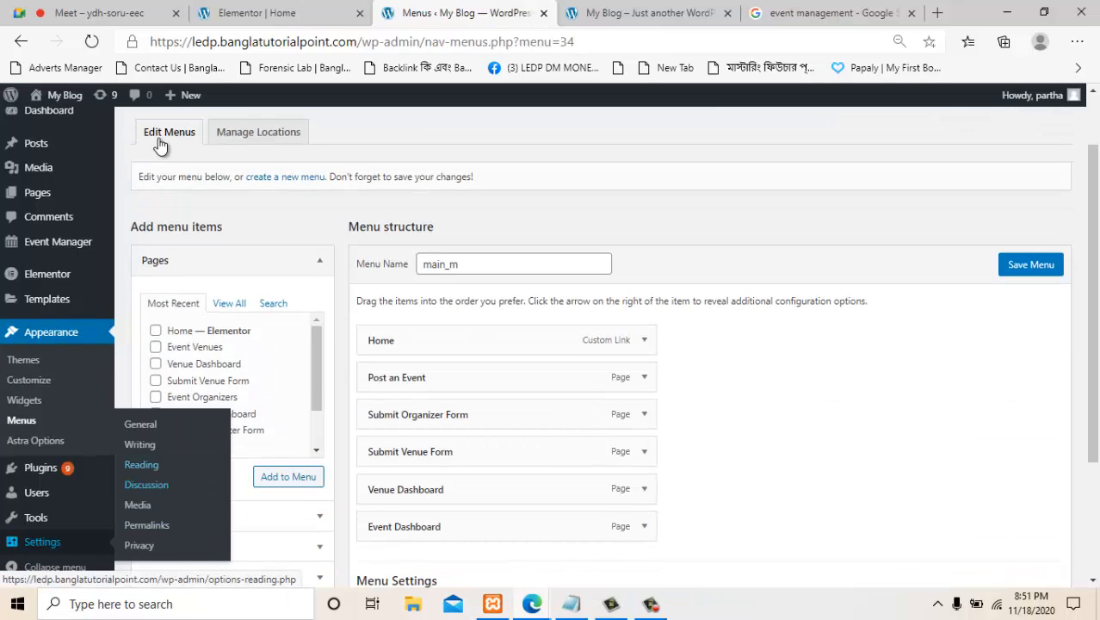
{"action": "left_click", "coordinate": [141, 463]}
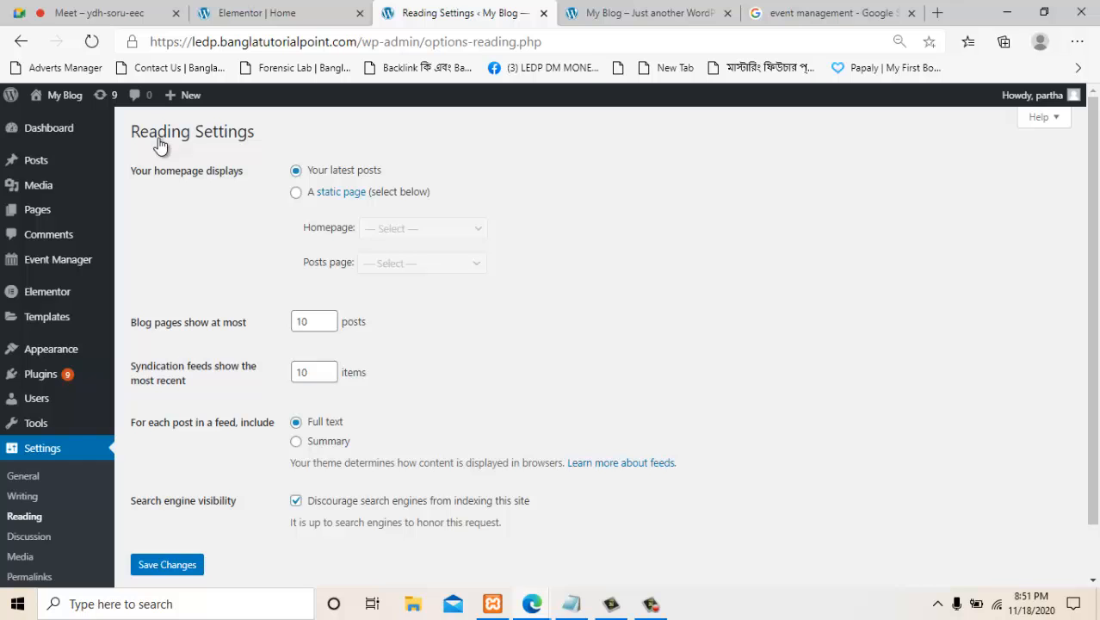
{"action": "left_click", "coordinate": [295, 191]}
{"action": "left_click", "coordinate": [422, 228]}
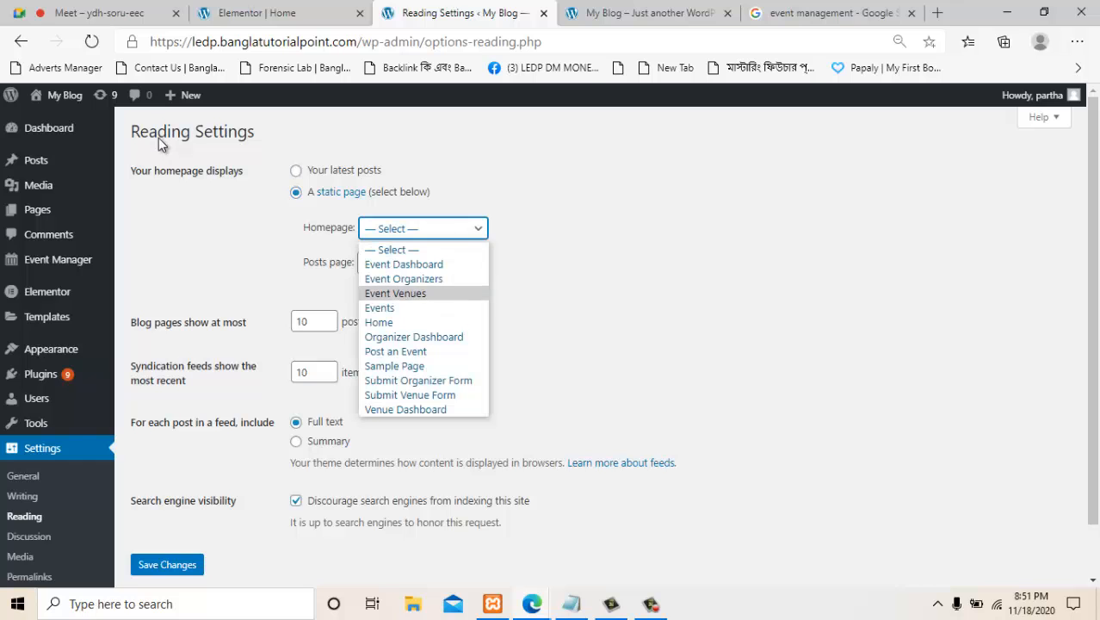
{"action": "left_click", "coordinate": [378, 322]}
{"action": "key", "text": "Return"}
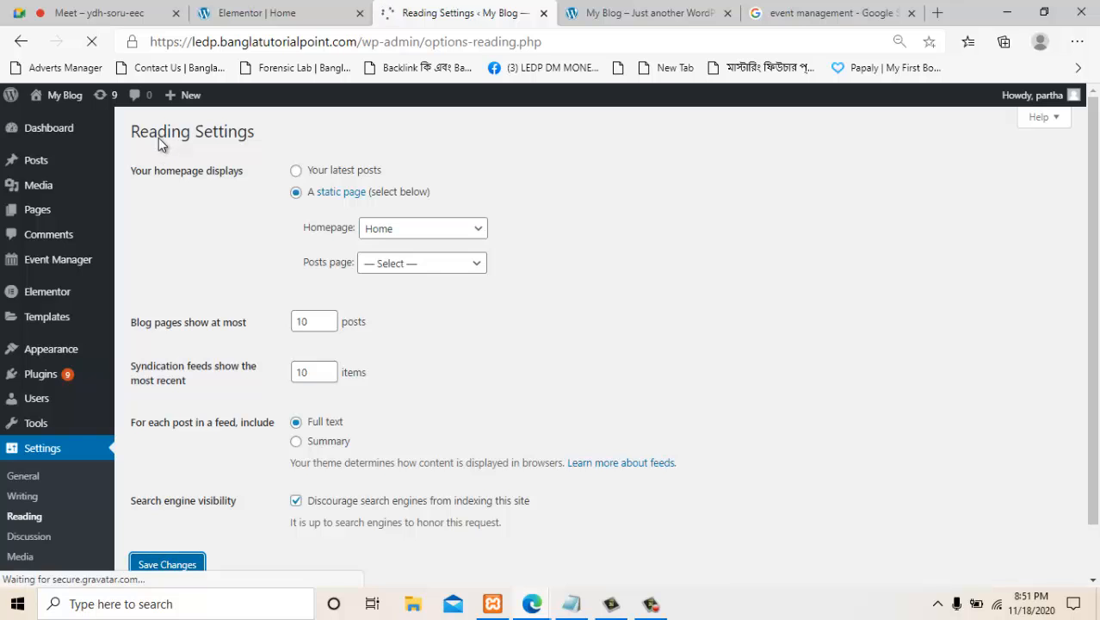
Reload the site's front end and look over the homepage from the banner to the event search section.
{"action": "key", "text": "ctrl+Tab"}
{"action": "key", "text": "F5"}
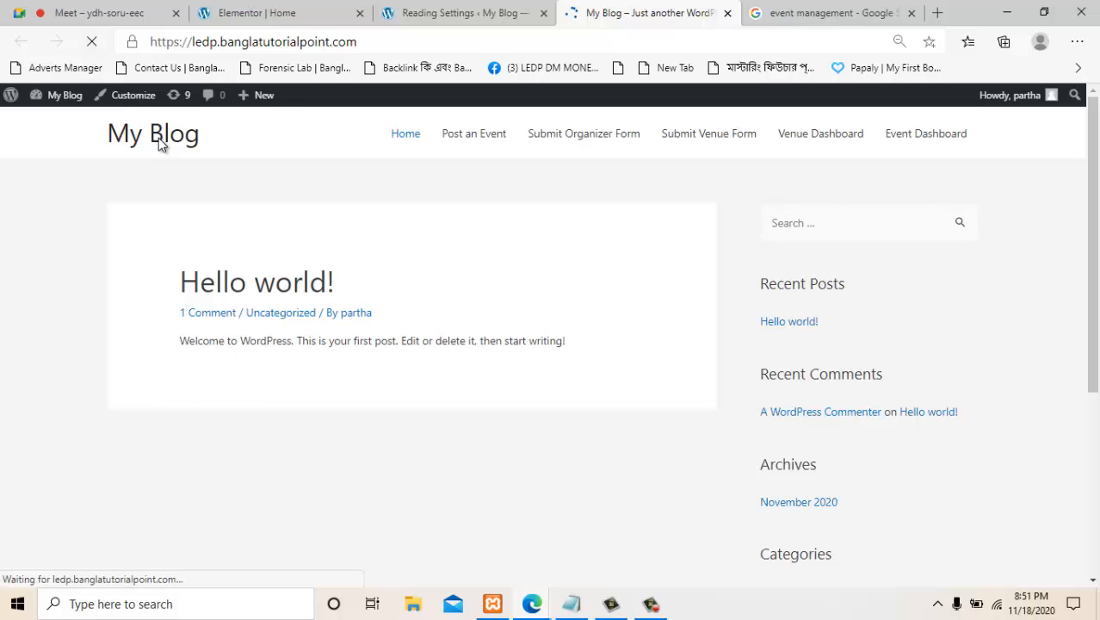
{"action": "scroll", "coordinate": [159, 145], "scroll_direction": "down", "scroll_amount": 4}
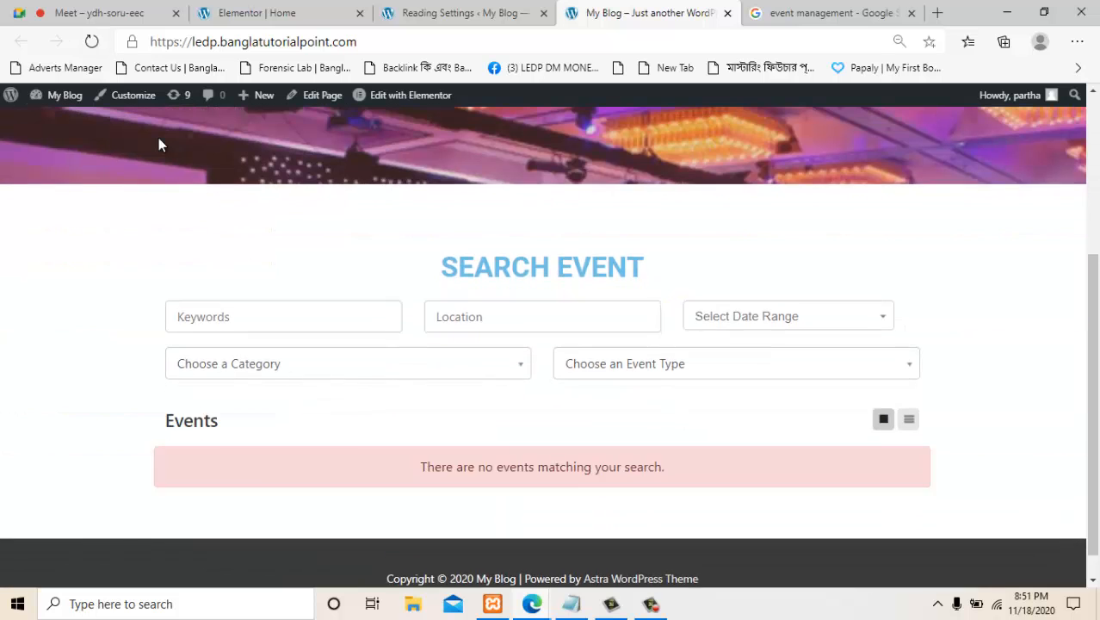
{"action": "scroll", "coordinate": [158, 144], "scroll_direction": "up", "scroll_amount": 4}
{"action": "scroll", "coordinate": [158, 144], "scroll_direction": "down", "scroll_amount": 1}
{"action": "scroll", "coordinate": [158, 144], "scroll_direction": "down", "scroll_amount": 2}
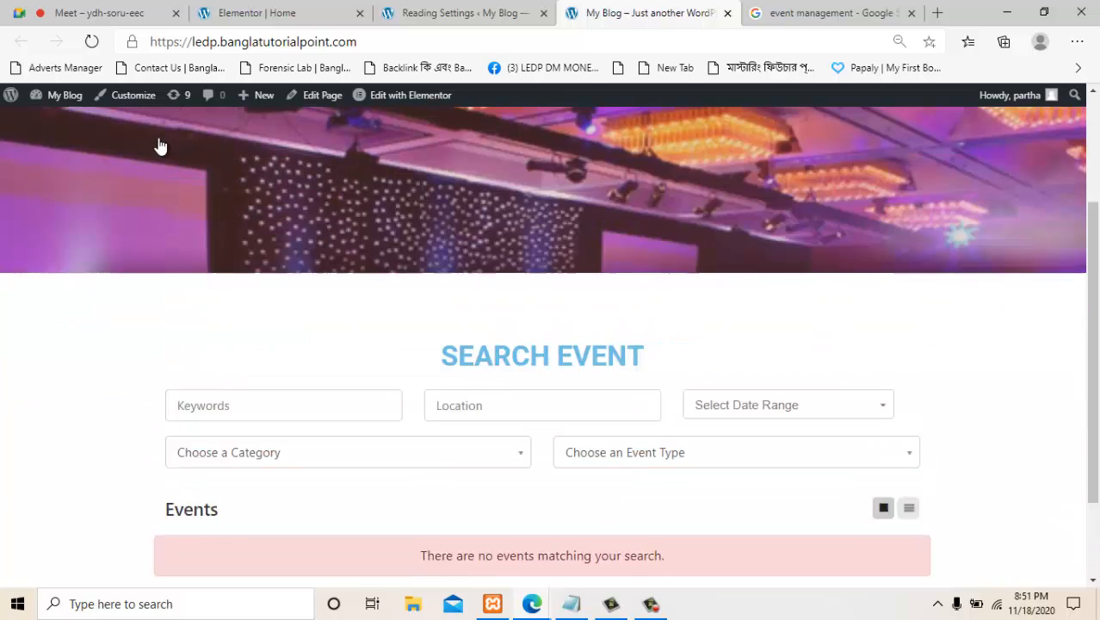
{"action": "scroll", "coordinate": [159, 145], "scroll_direction": "up", "scroll_amount": 3}
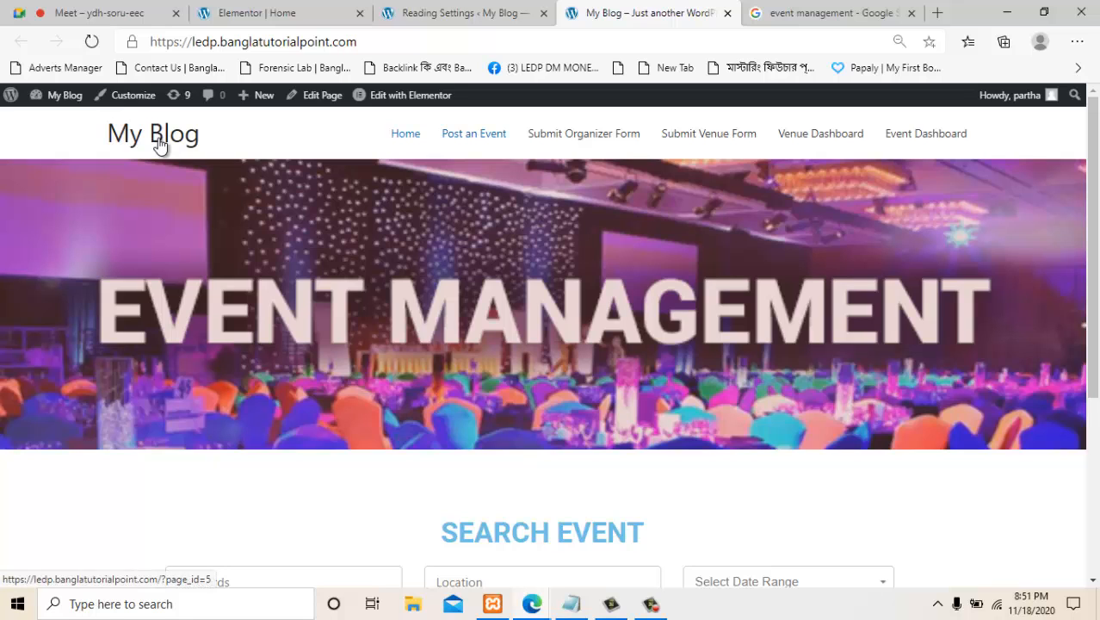
Open the Post an Event page from the site navigation in a new browser tab and go to its event details.
{"action": "right_click", "coordinate": [462, 137]}
{"action": "left_click", "coordinate": [504, 150]}
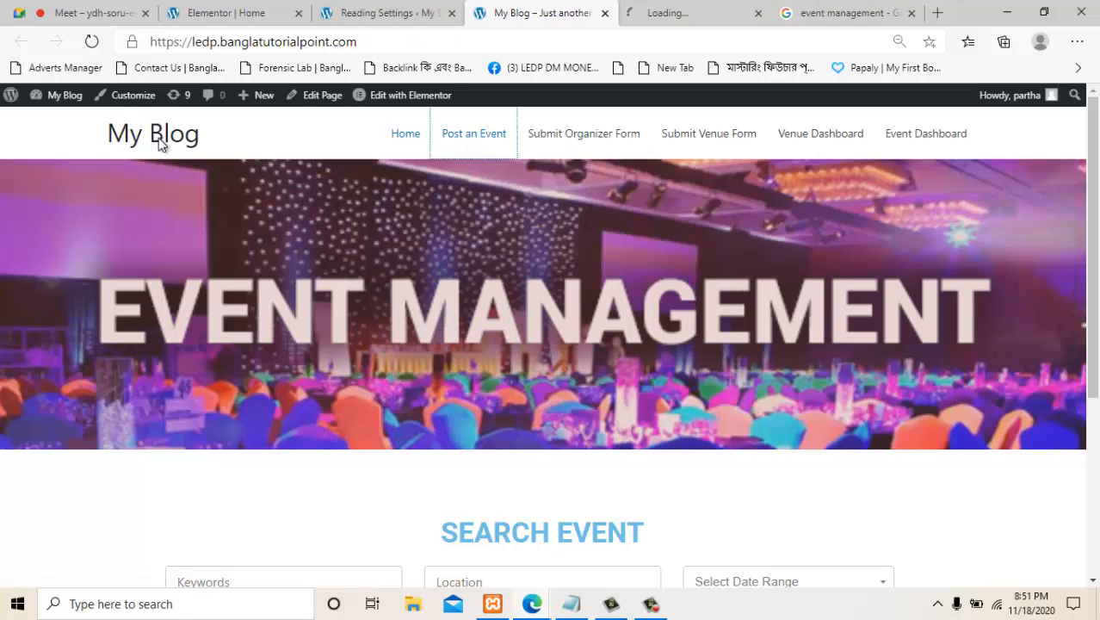
{"action": "key", "text": "ctrl+Tab"}
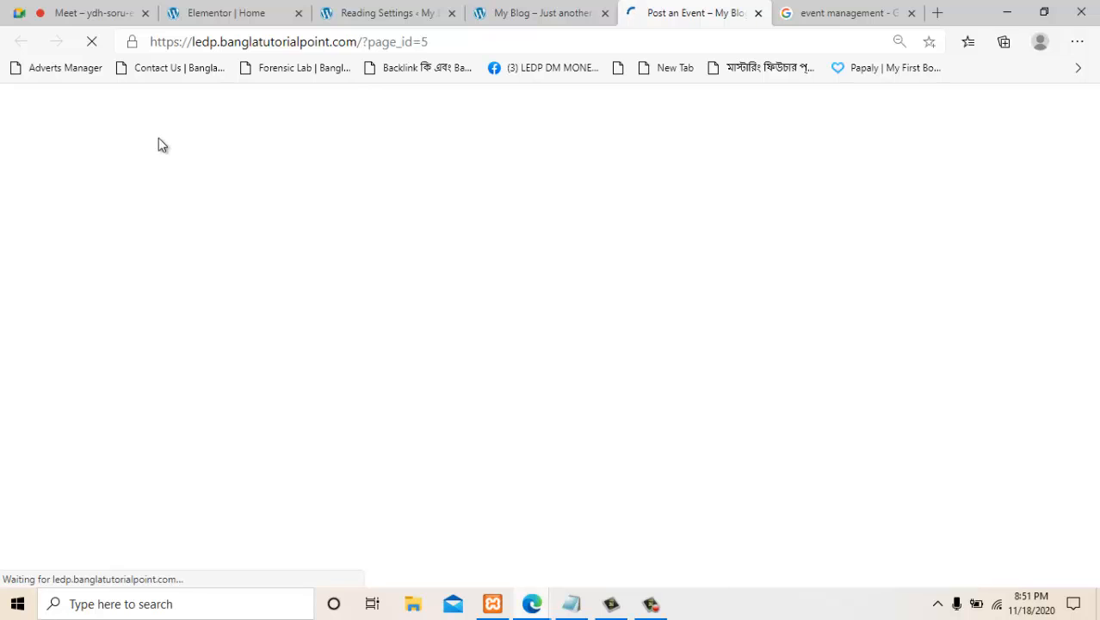
{"action": "scroll", "coordinate": [158, 144], "scroll_direction": "down", "scroll_amount": 2}
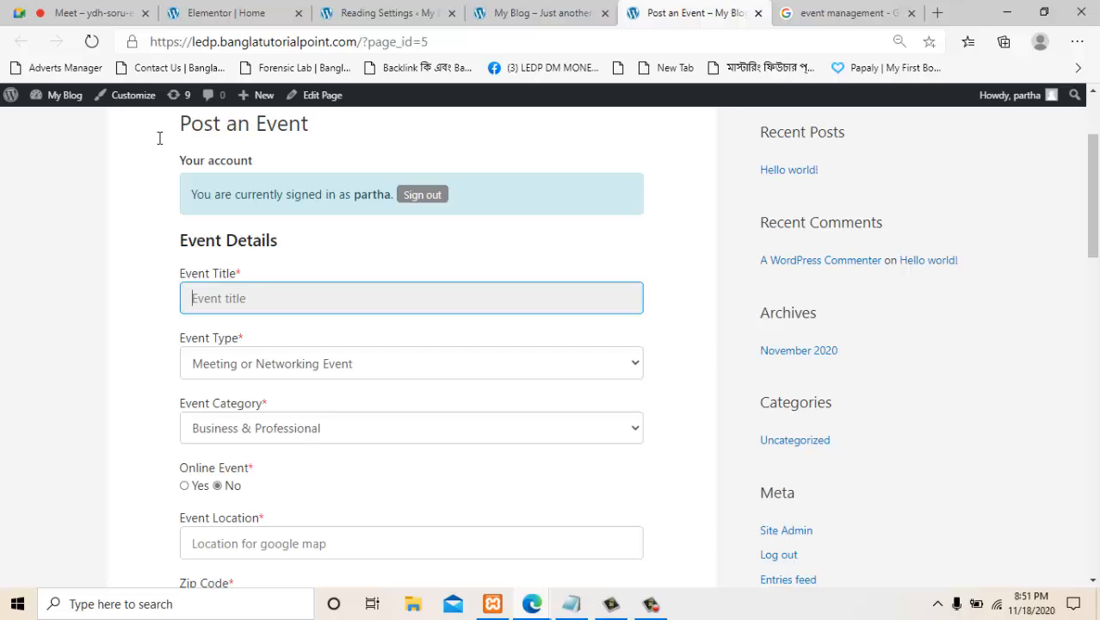
Enter "make money online Training" as the event title.
{"action": "type", "text": "sd"}
{"action": "key", "text": "BackSpace"}
{"action": "key", "text": "BackSpace"}
{"action": "type", "text": "make mone"}
{"action": "key", "text": "BackSpace"}
{"action": "key", "text": "BackSpace"}
{"action": "key", "text": "BackSpace"}
{"action": "key", "text": "BackSpace"}
{"action": "type", "text": "oney online "}
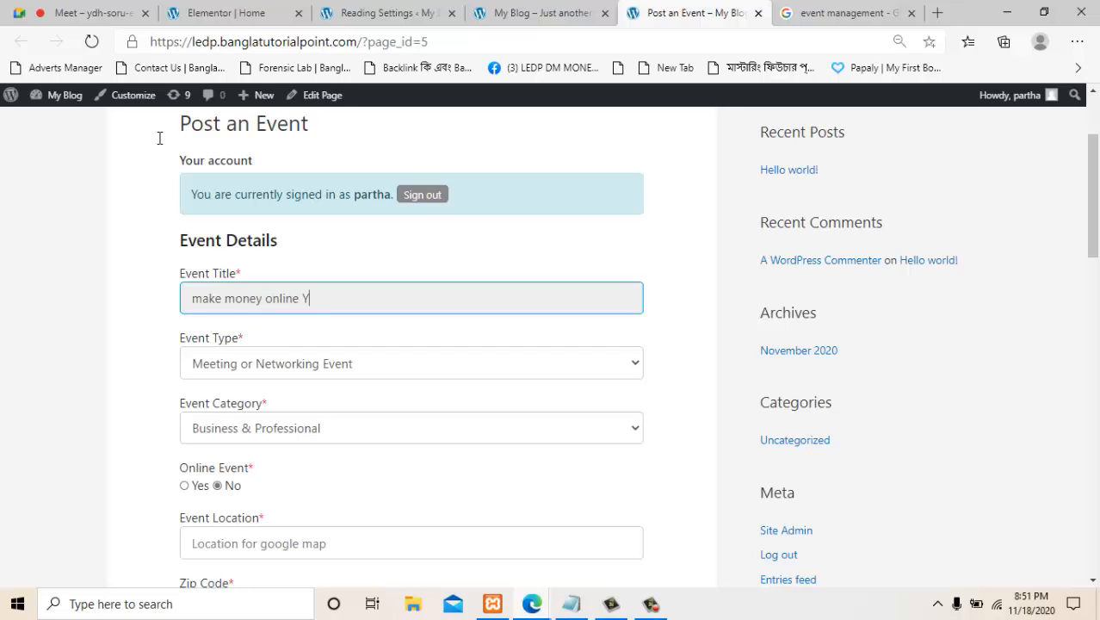
{"action": "type", "text": "Training"}
{"action": "key", "text": "Tab"}
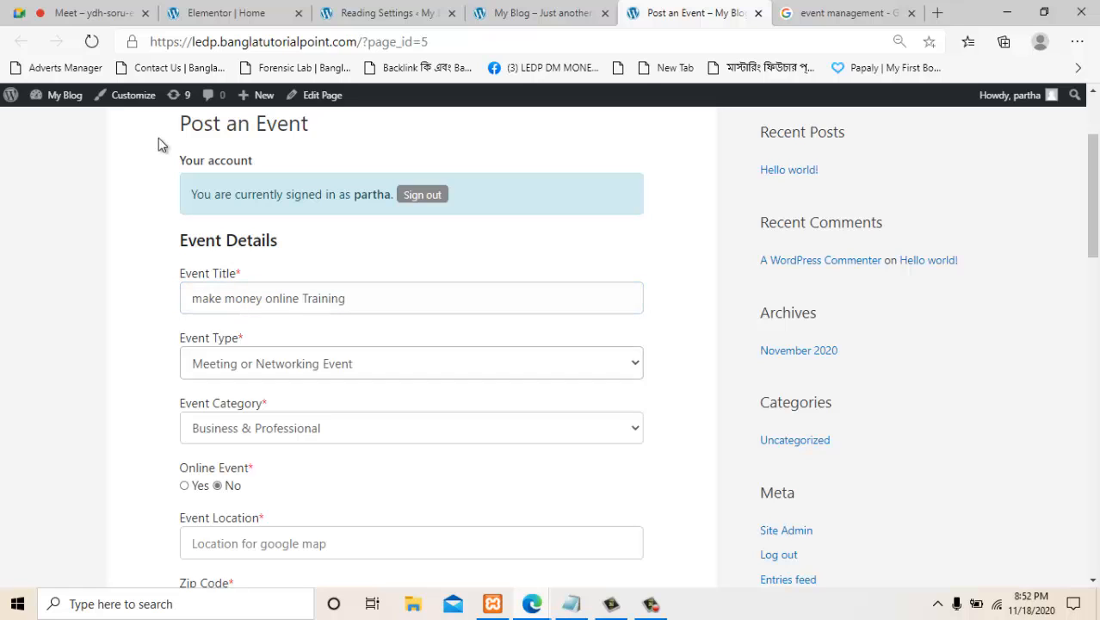
Set the event type to Class, Training, or Workshop.
{"action": "key", "text": "alt+Down"}
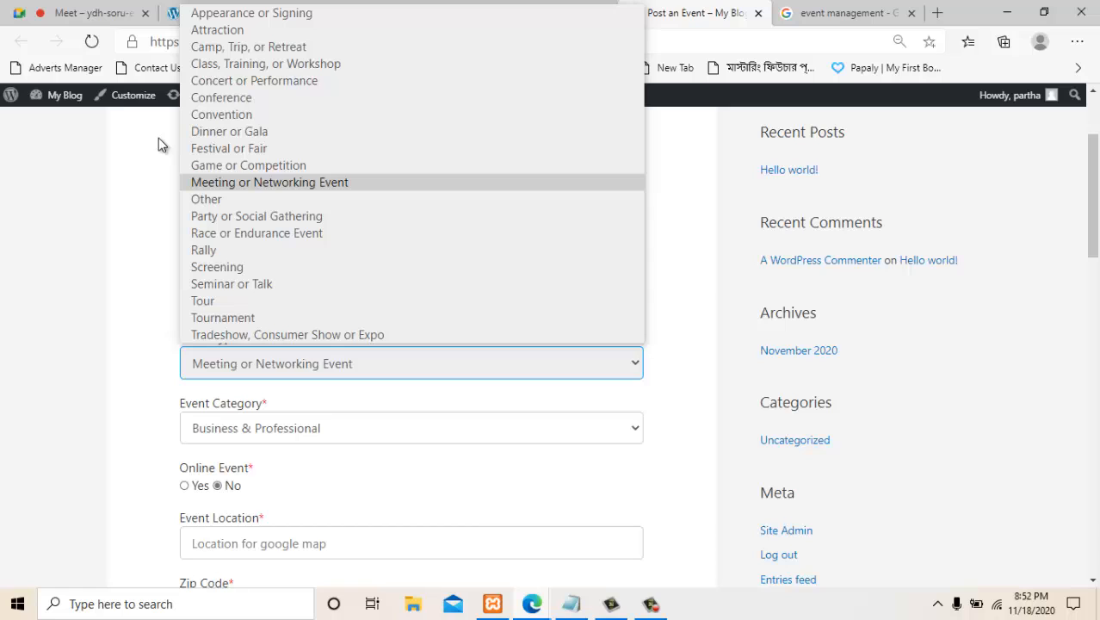
{"action": "type", "text": "tcacpst"}
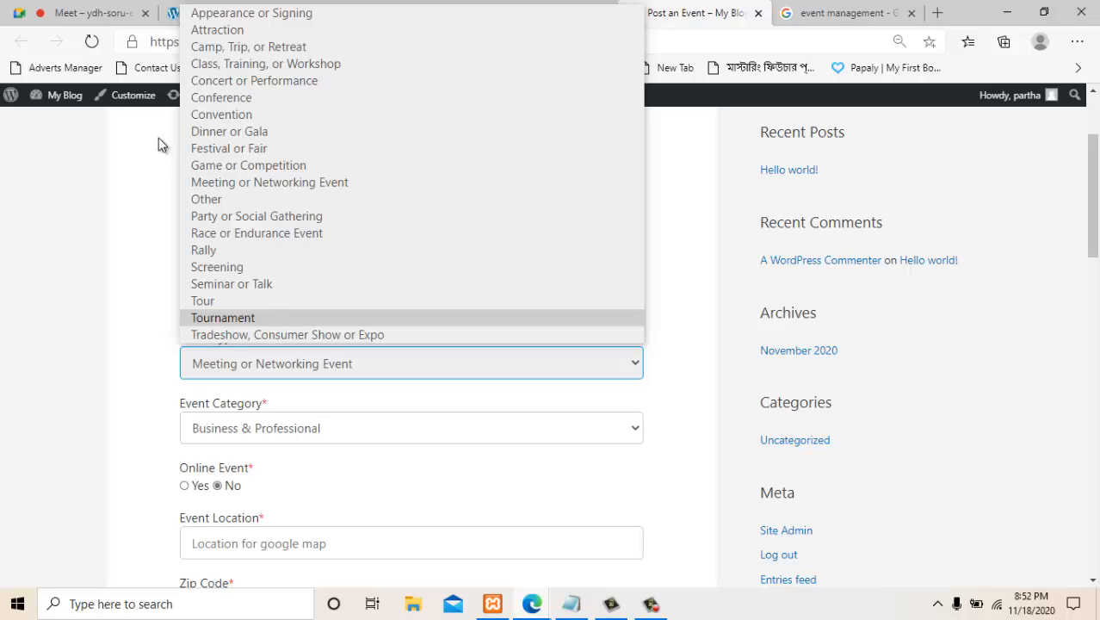
{"action": "key", "text": "Up"}
{"action": "key", "text": "Up"}
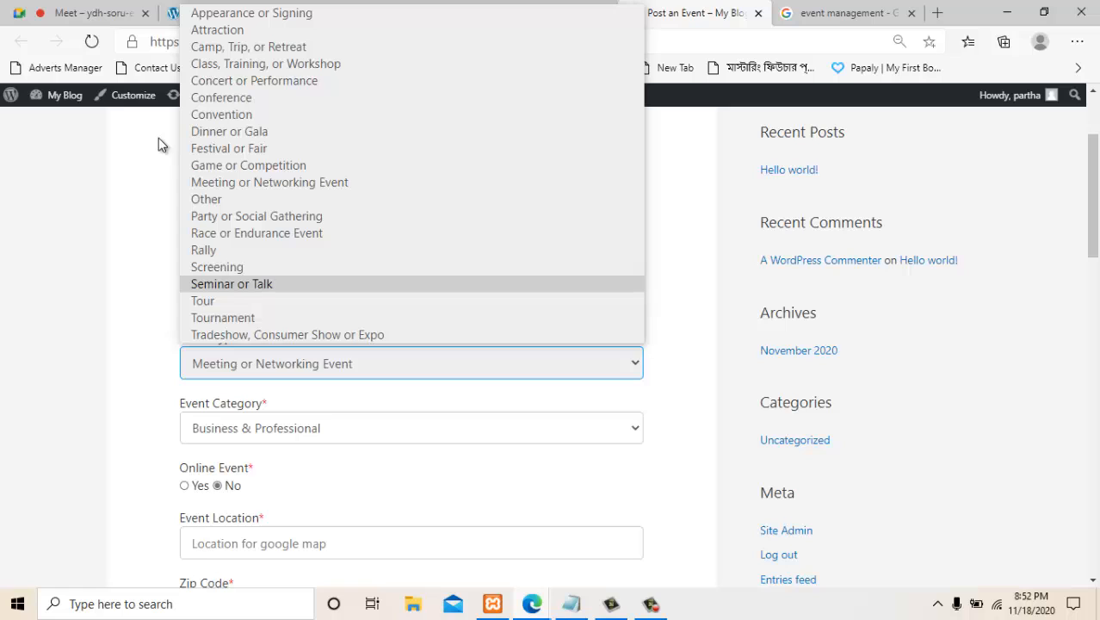
{"action": "key", "text": "Up"}
{"action": "key", "text": "Up"}
{"action": "key", "text": "Down"}
{"action": "key", "text": "Down"}
{"action": "key", "text": "Down"}
{"action": "key", "text": "Up"}
{"action": "key", "text": "Up"}
{"action": "key", "text": "Up"}
{"action": "key", "text": "Up"}
{"action": "key", "text": "Up"}
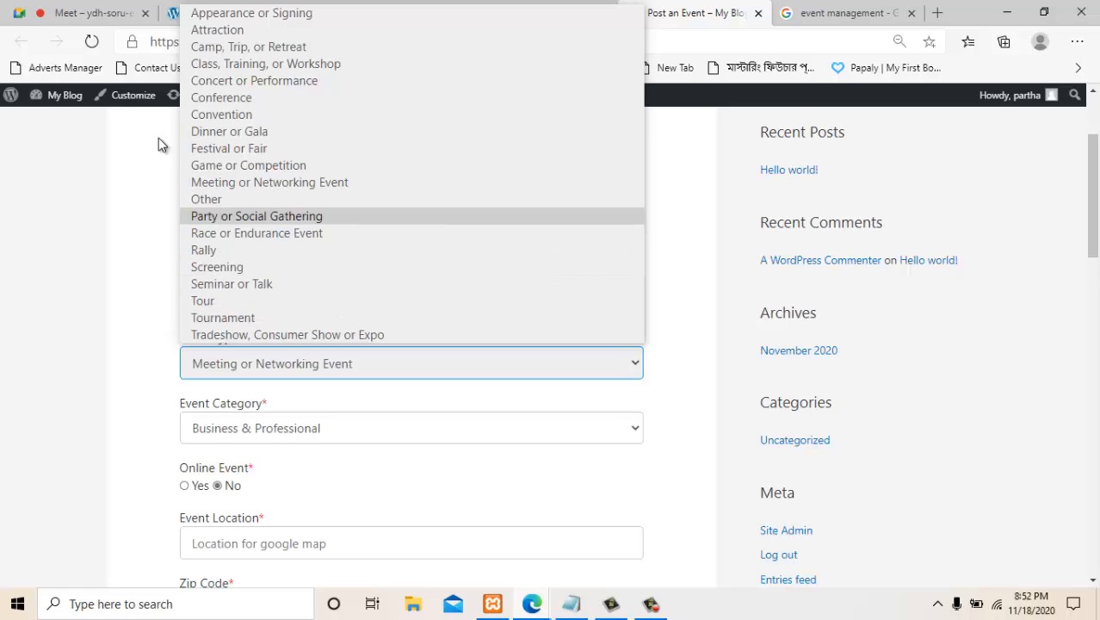
{"action": "key", "text": "Down"}
{"action": "key", "text": "Down"}
{"action": "key", "text": "Up"}
{"action": "key", "text": "Up"}
{"action": "key", "text": "Up"}
{"action": "key", "text": "Up"}
{"action": "key", "text": "Up"}
{"action": "key", "text": "Down"}
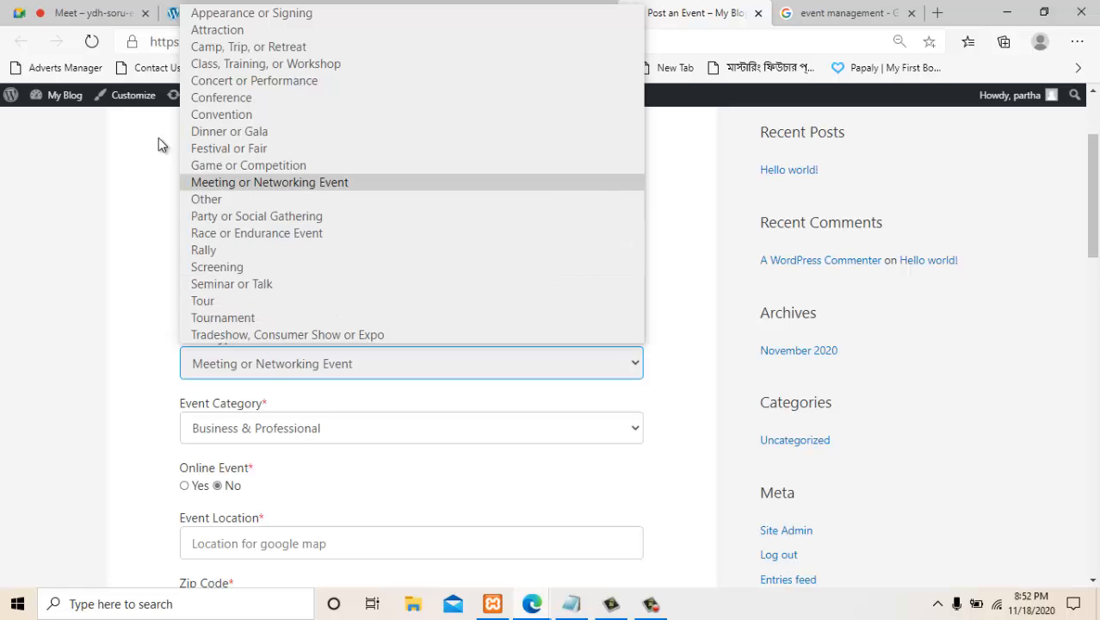
{"action": "key", "text": "Up"}
{"action": "key", "text": "Up"}
{"action": "key", "text": "Up"}
{"action": "key", "text": "Up"}
{"action": "key", "text": "Up"}
{"action": "key", "text": "Up"}
{"action": "key", "text": "Up"}
{"action": "key", "text": "Up"}
{"action": "key", "text": "Up"}
{"action": "key", "text": "Up"}
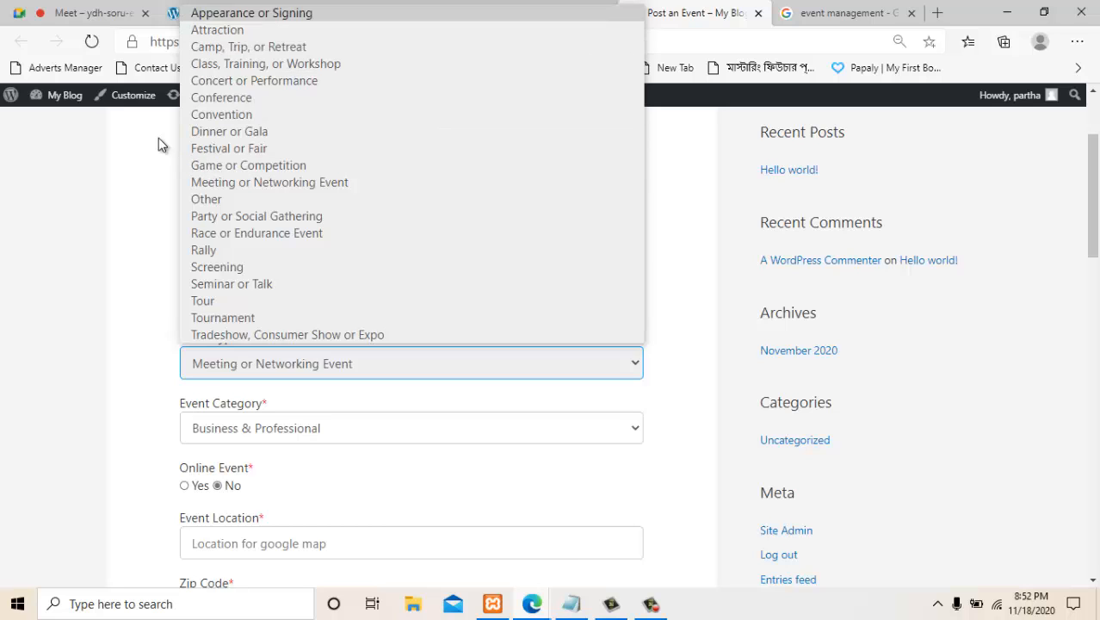
{"action": "key", "text": "Down"}
{"action": "key", "text": "Down"}
{"action": "key", "text": "Down"}
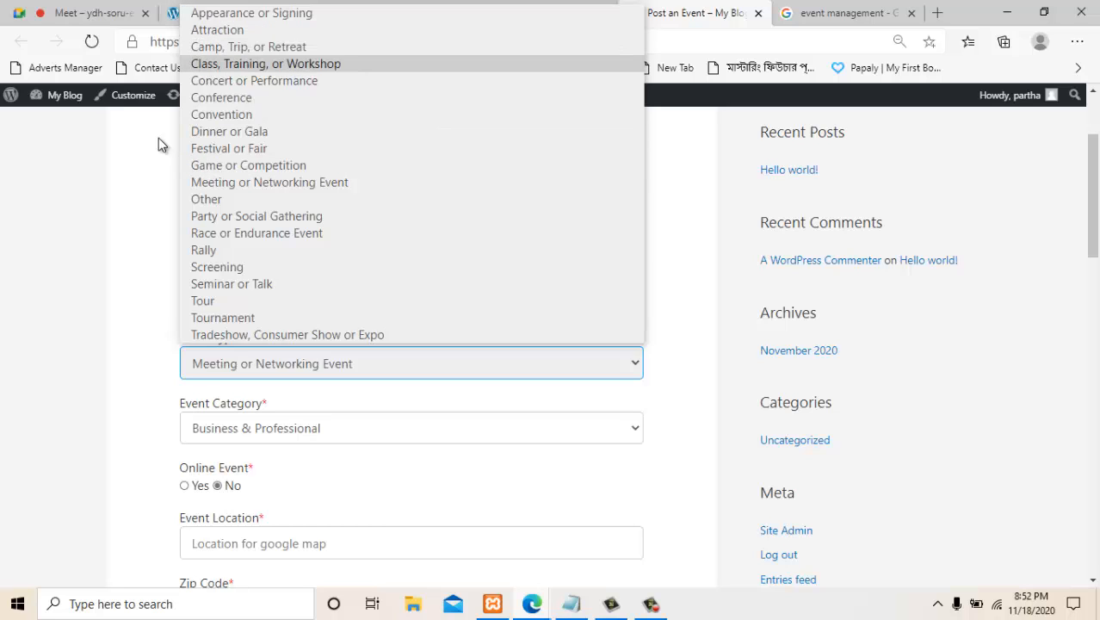
{"action": "key", "text": "Return"}
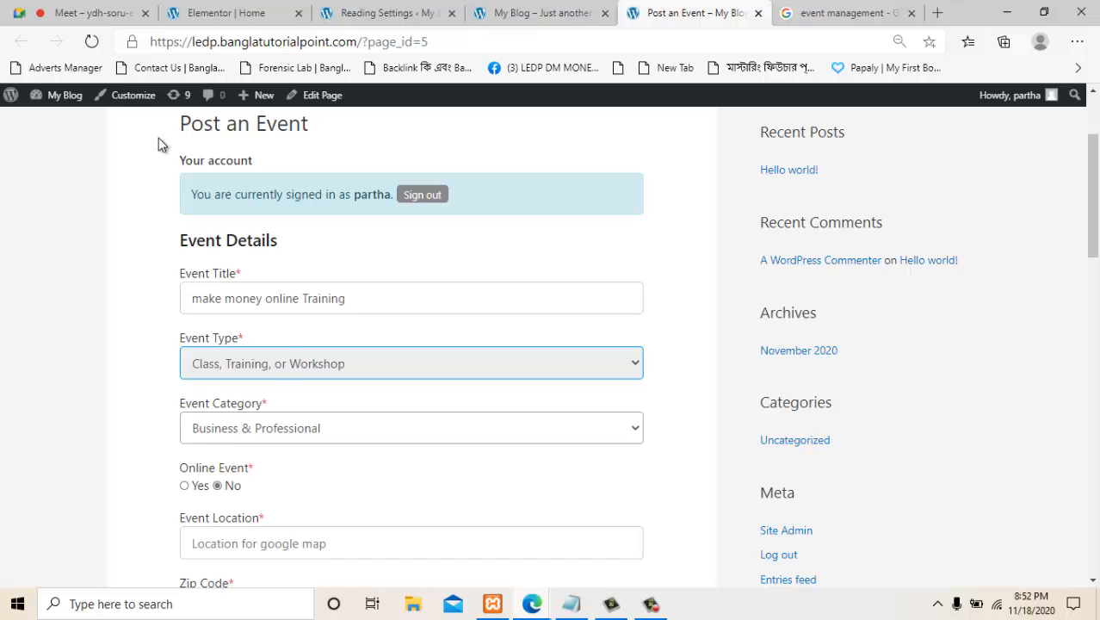
Set the event category to Science & Technology.
{"action": "scroll", "coordinate": [158, 145], "scroll_direction": "down", "scroll_amount": 1}
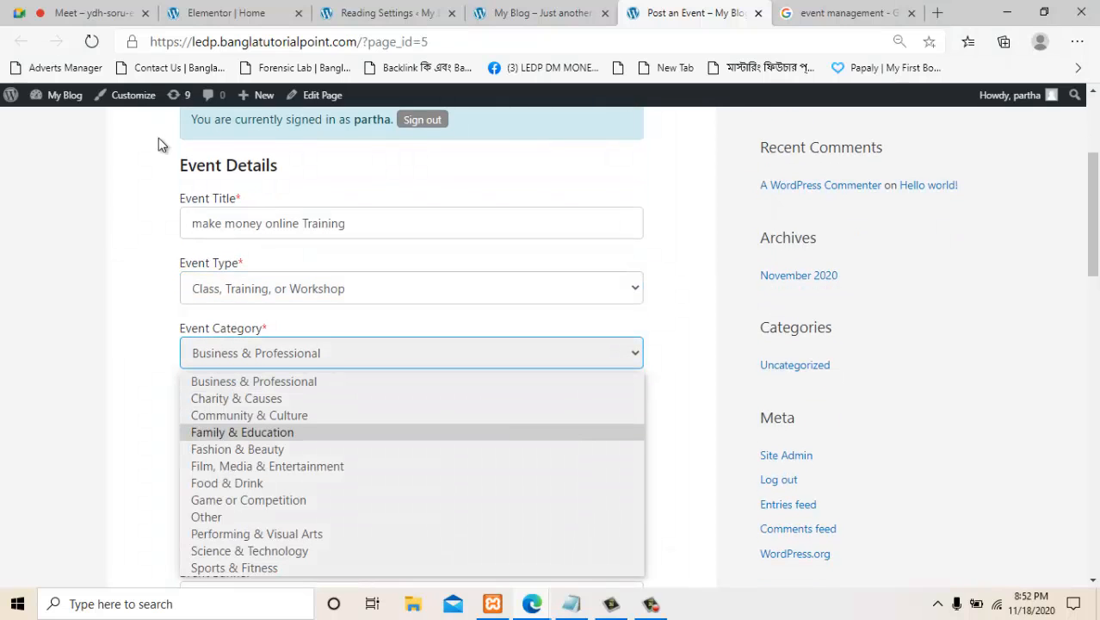
{"action": "key", "text": "Up"}
{"action": "key", "text": "Up"}
{"action": "key", "text": "Down"}
{"action": "key", "text": "Down"}
{"action": "key", "text": "Down"}
{"action": "key", "text": "Down"}
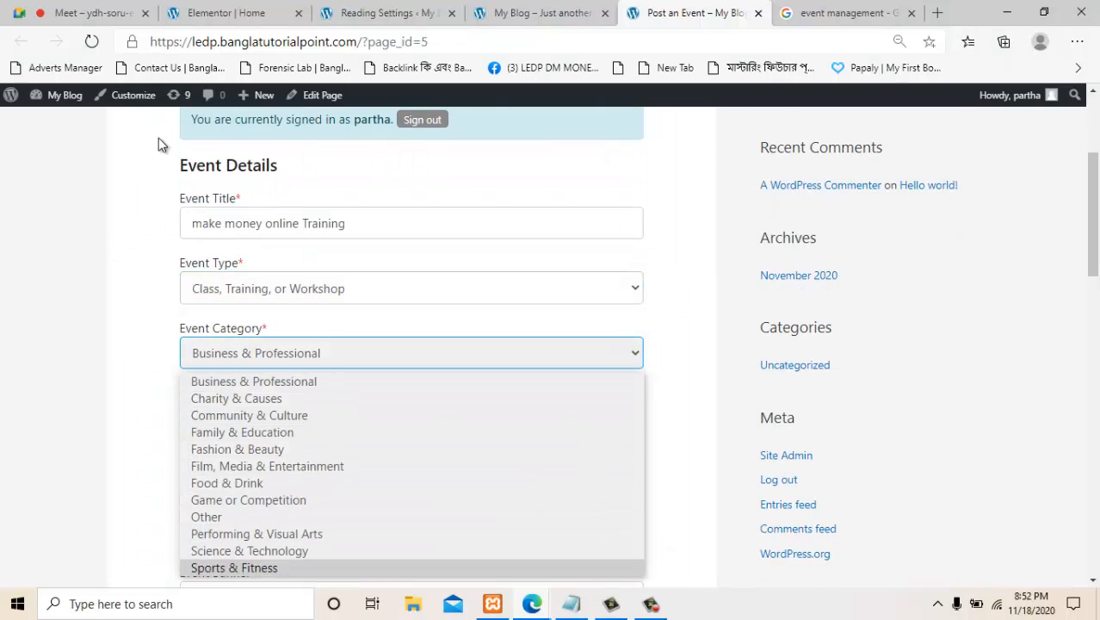
{"action": "key", "text": "Up"}
{"action": "key", "text": "Return"}
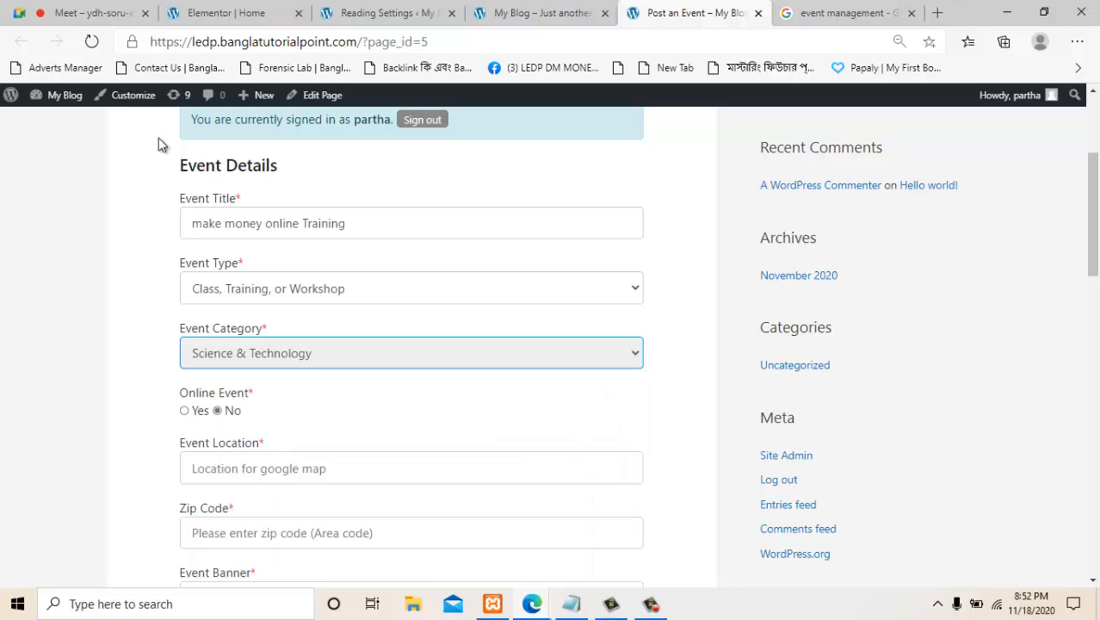
Choose No for the Online Event option and place the cursor in the Event Location field.
{"action": "scroll", "coordinate": [158, 145], "scroll_direction": "down", "scroll_amount": 1}
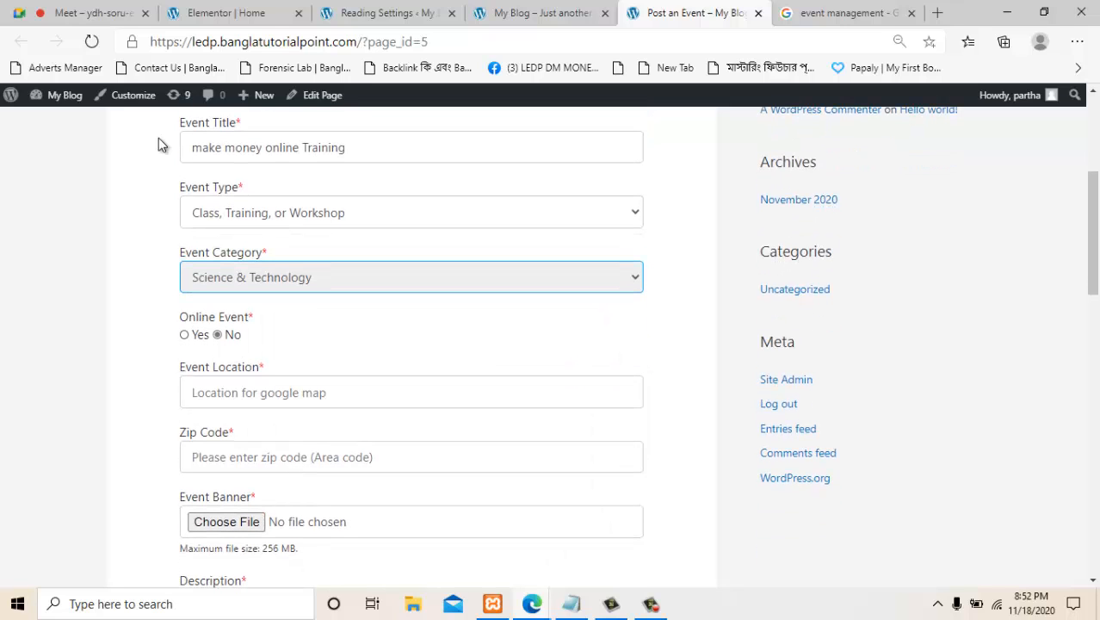
{"action": "key", "text": "Tab"}
{"action": "key", "text": "Left"}
{"action": "key", "text": "Right"}
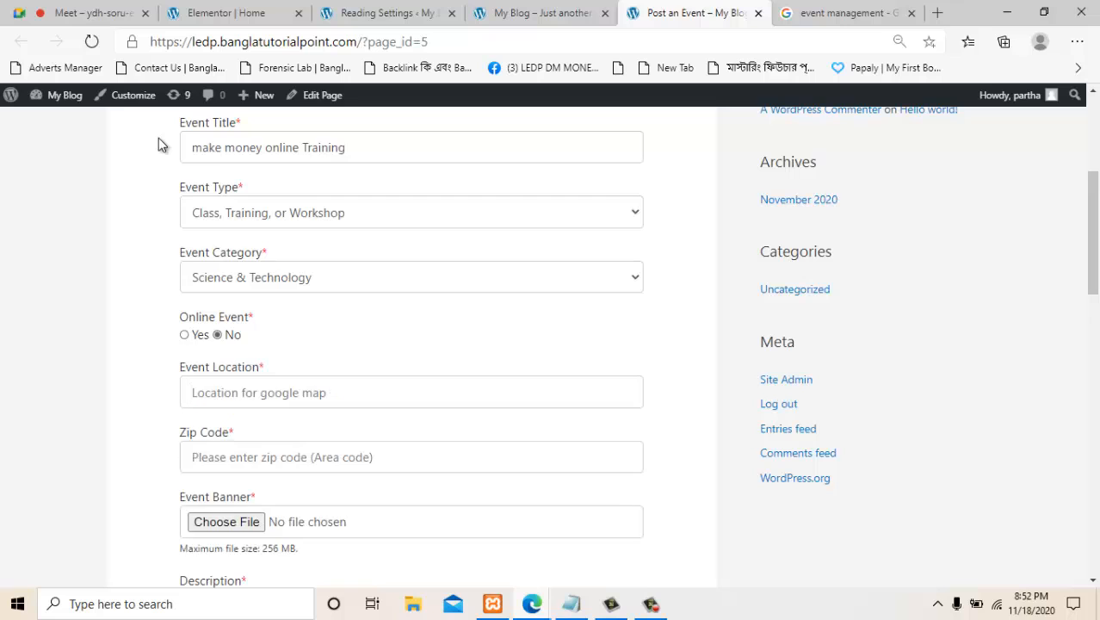
{"action": "scroll", "coordinate": [158, 144], "scroll_direction": "down", "scroll_amount": 1}
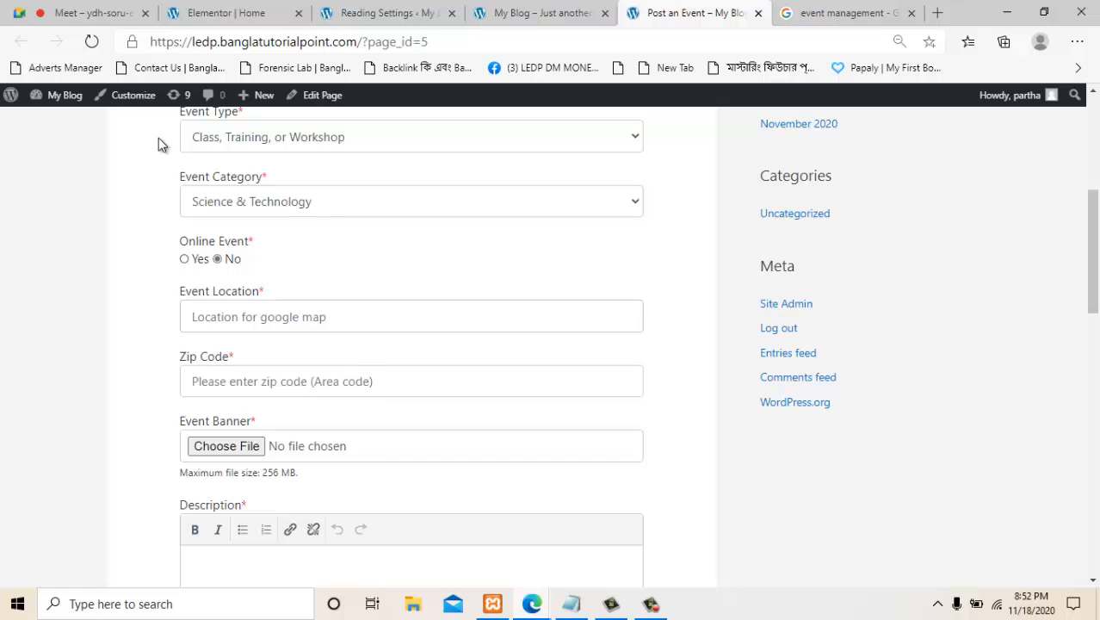
{"action": "key", "text": "Tab"}
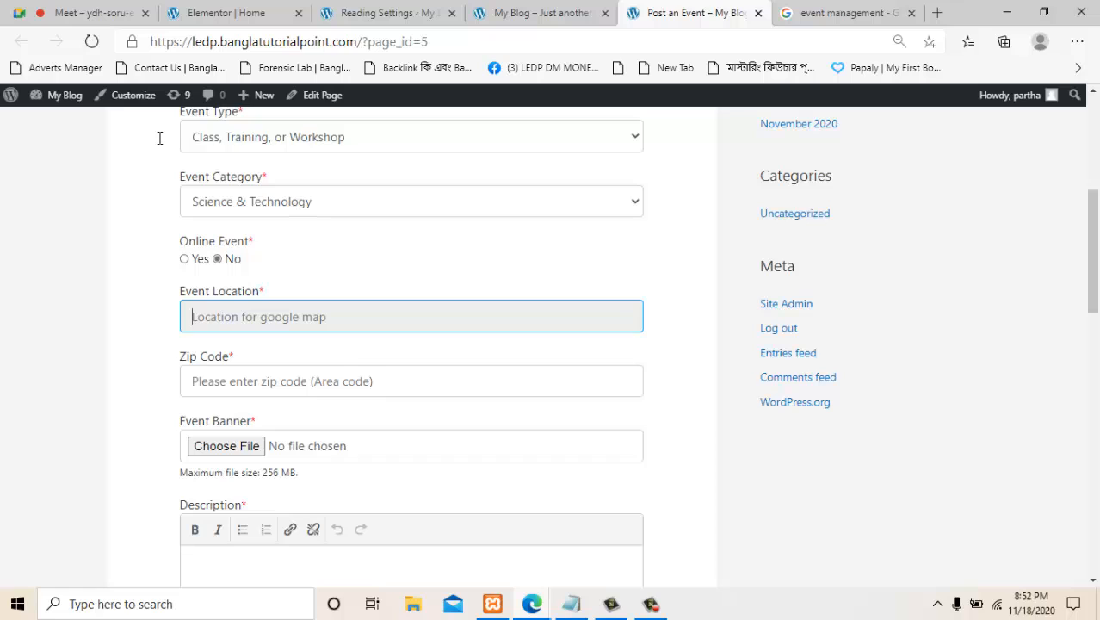
Set the event location to CronyCo Network and fill in the zip code from the saved address suggestion.
{"action": "type", "text": "Cron"}
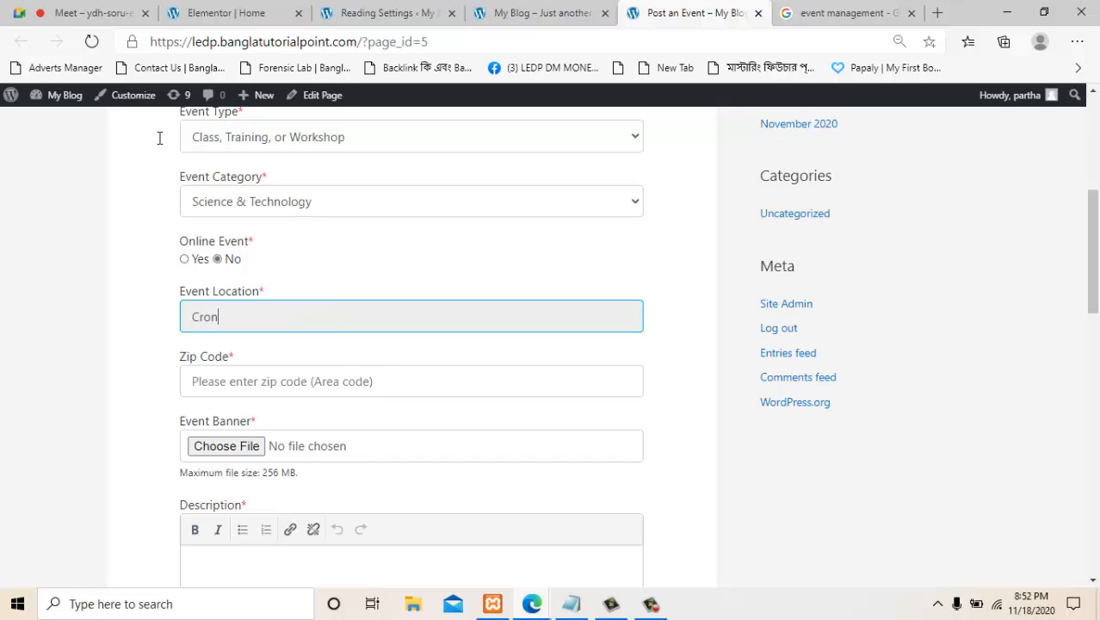
{"action": "type", "text": "yCo Network"}
{"action": "key", "text": "Tab"}
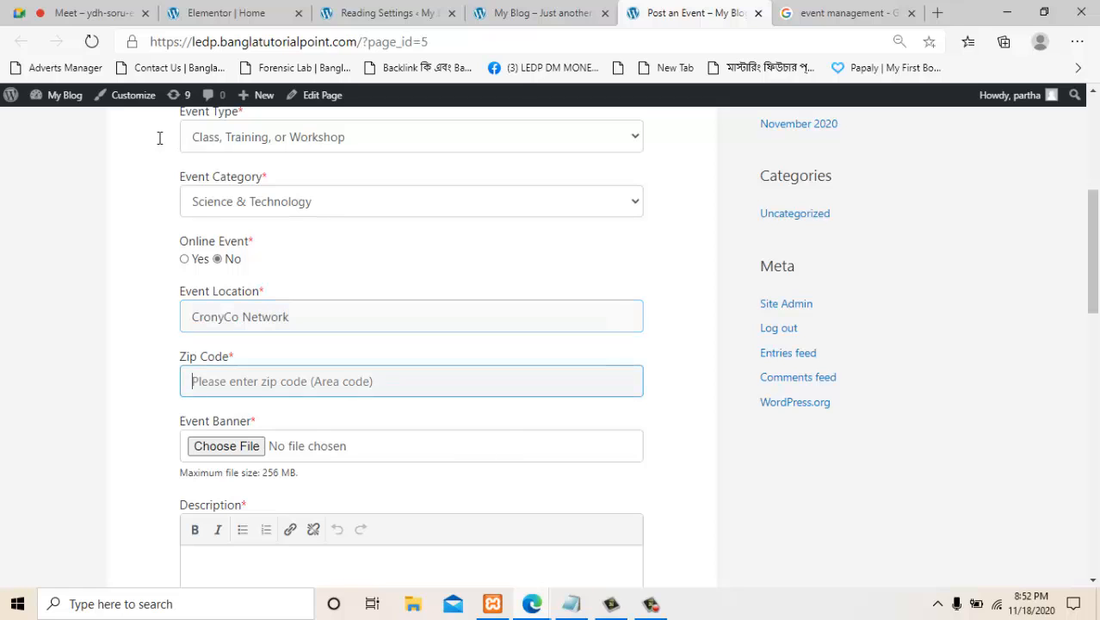
{"action": "key", "text": "Down"}
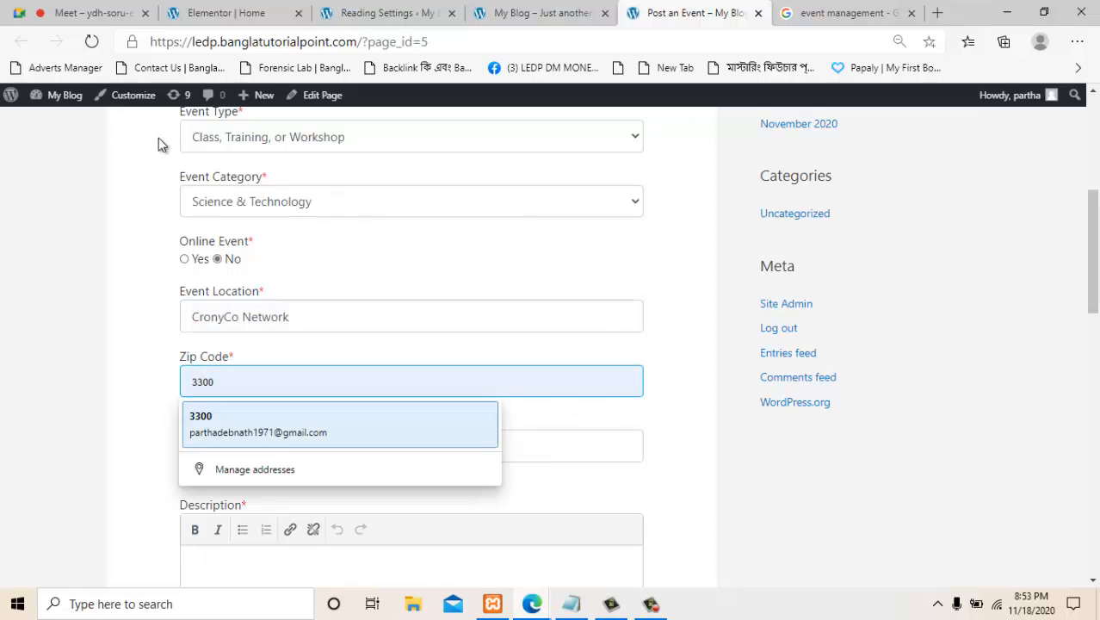
{"action": "key", "text": "Return"}
Upload the picture file "images" from the Desktop as the event banner.
{"action": "scroll", "coordinate": [162, 144], "scroll_direction": "down", "scroll_amount": 2}
{"action": "left_click", "coordinate": [250, 367]}
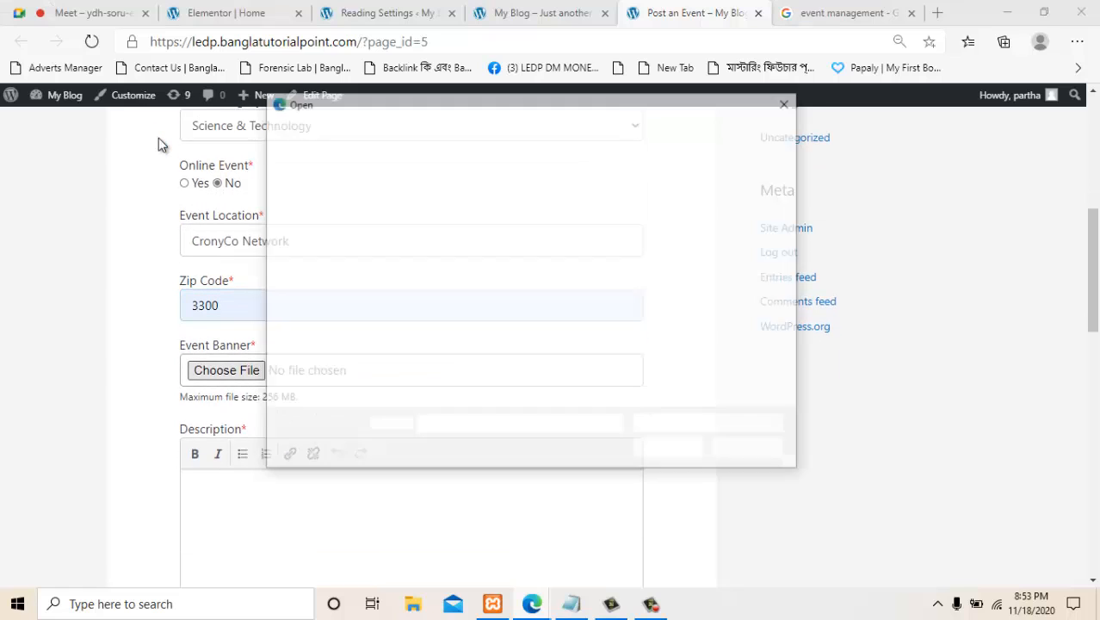
{"action": "scroll", "coordinate": [551, 331], "scroll_direction": "down", "scroll_amount": 5}
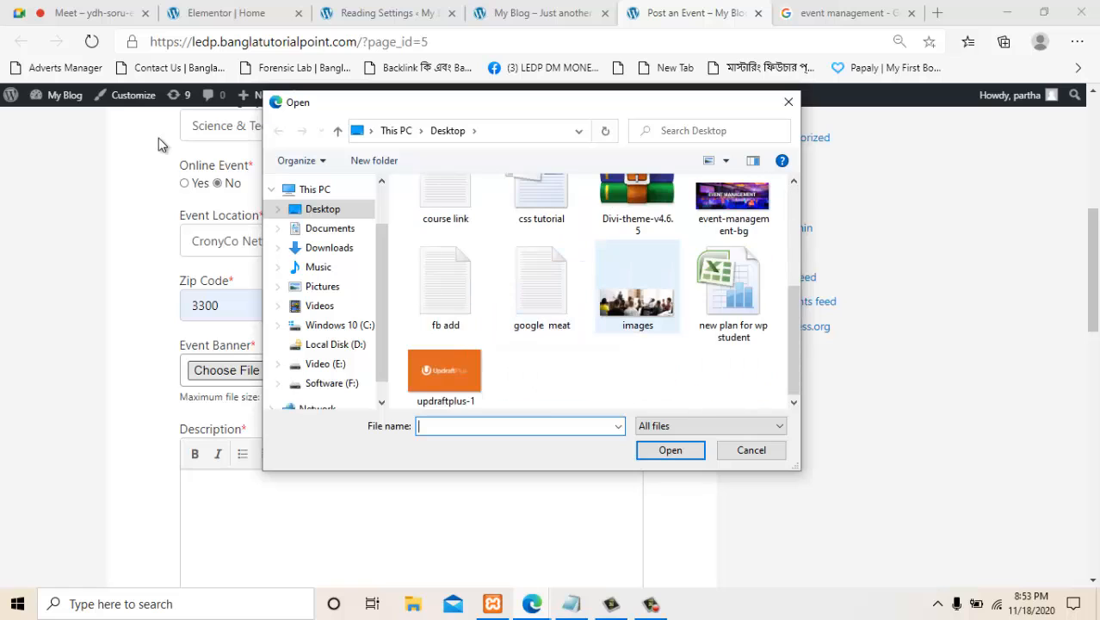
{"action": "double_click", "coordinate": [639, 288]}
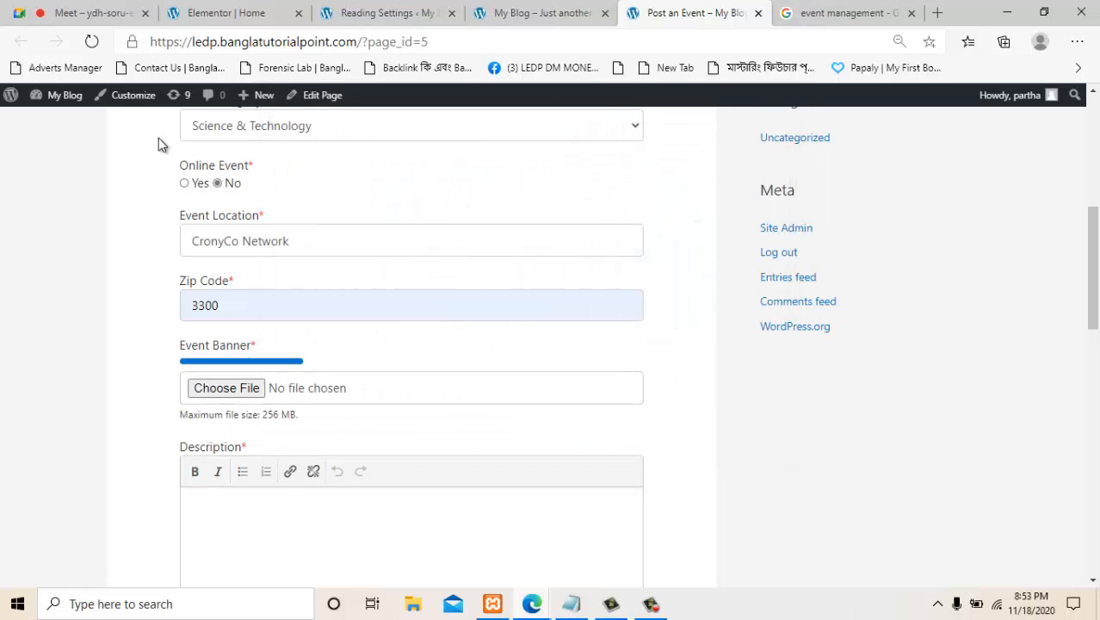
Switch to the Google search page, search for "demo text" and open the Lorem Ipsum website.
{"action": "scroll", "coordinate": [158, 145], "scroll_direction": "down", "scroll_amount": 3}
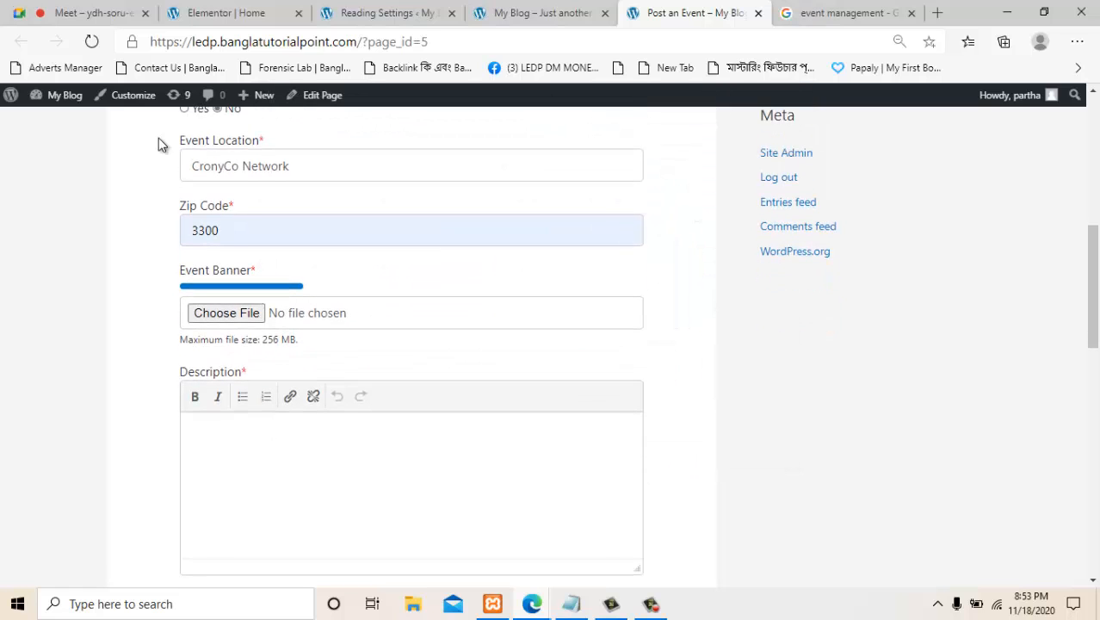
{"action": "key", "text": "ctrl+Tab"}
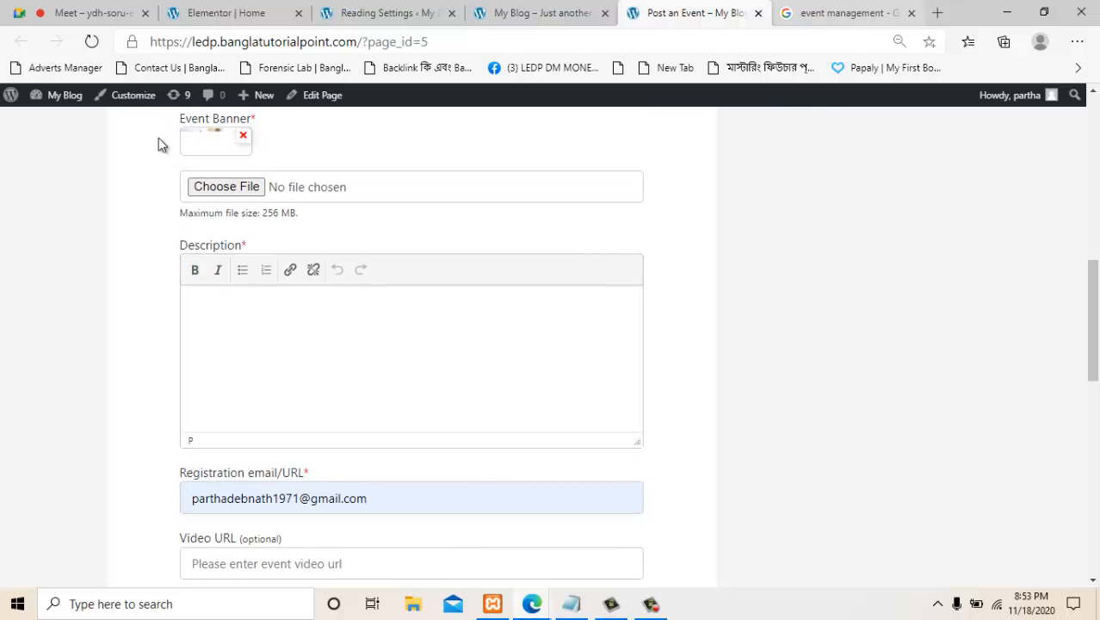
{"action": "left_click_drag", "start_coordinate": [251, 107], "coordinate": [82, 108]}
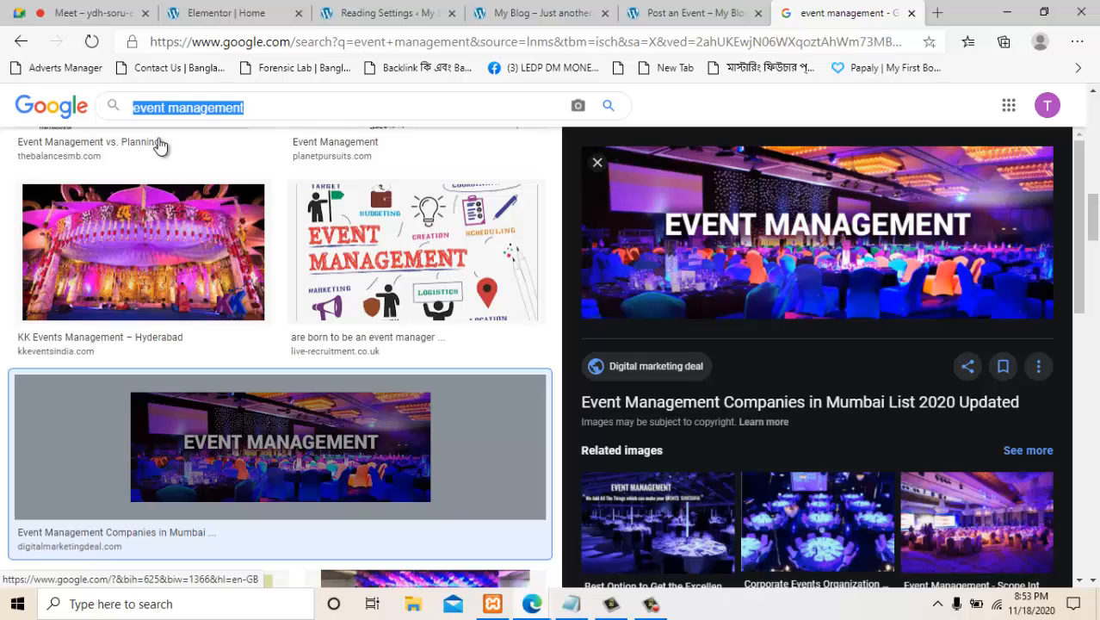
{"action": "type", "text": "demo te"}
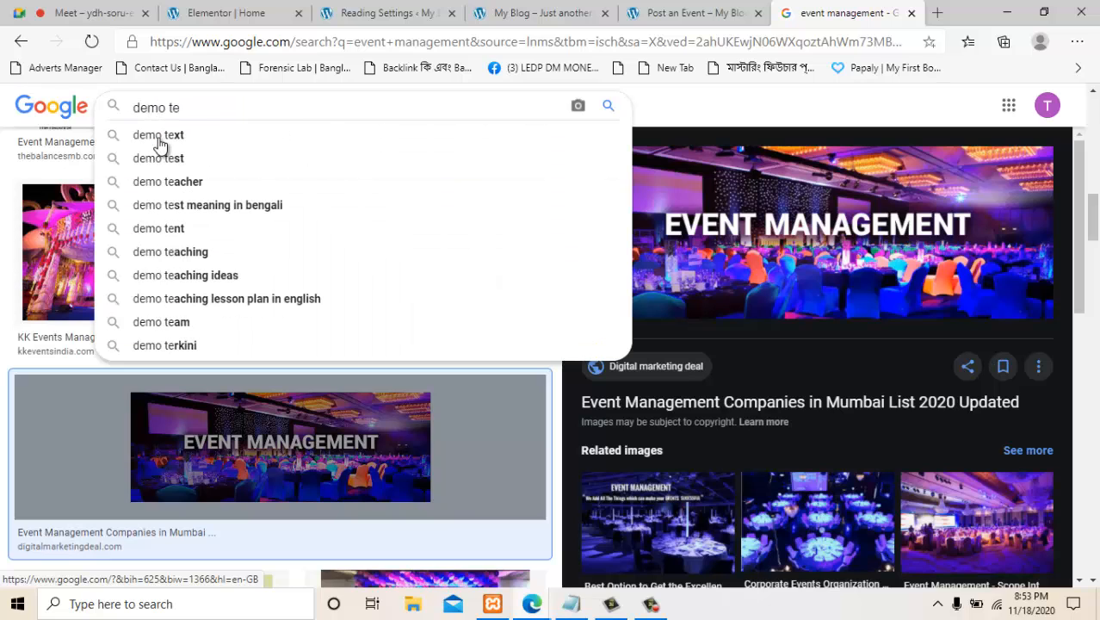
{"action": "left_click", "coordinate": [159, 138]}
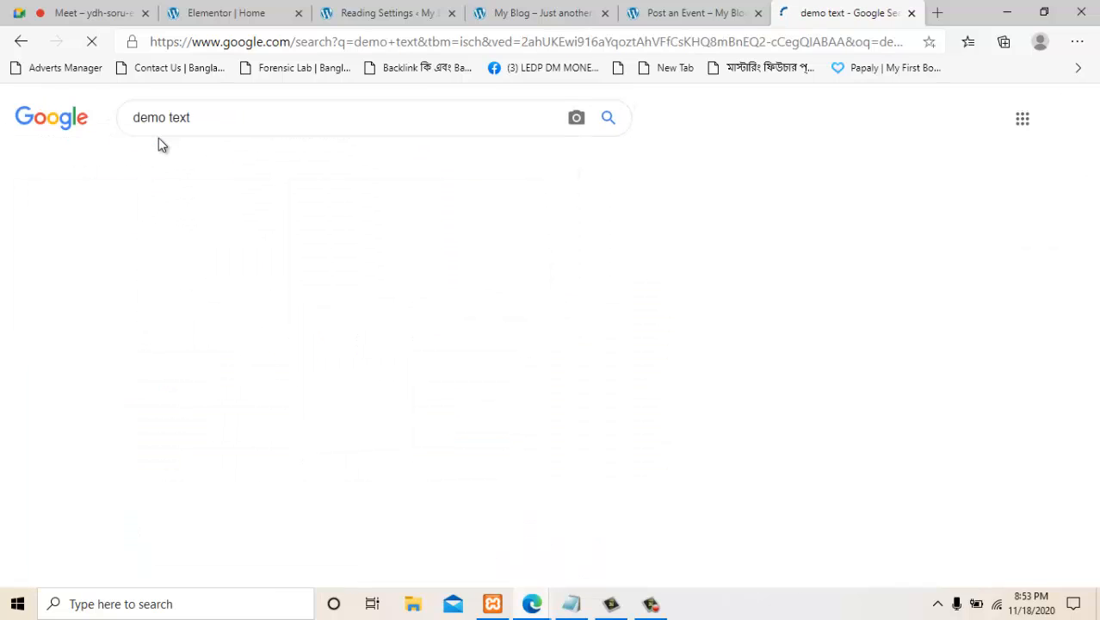
{"action": "left_click", "coordinate": [159, 148]}
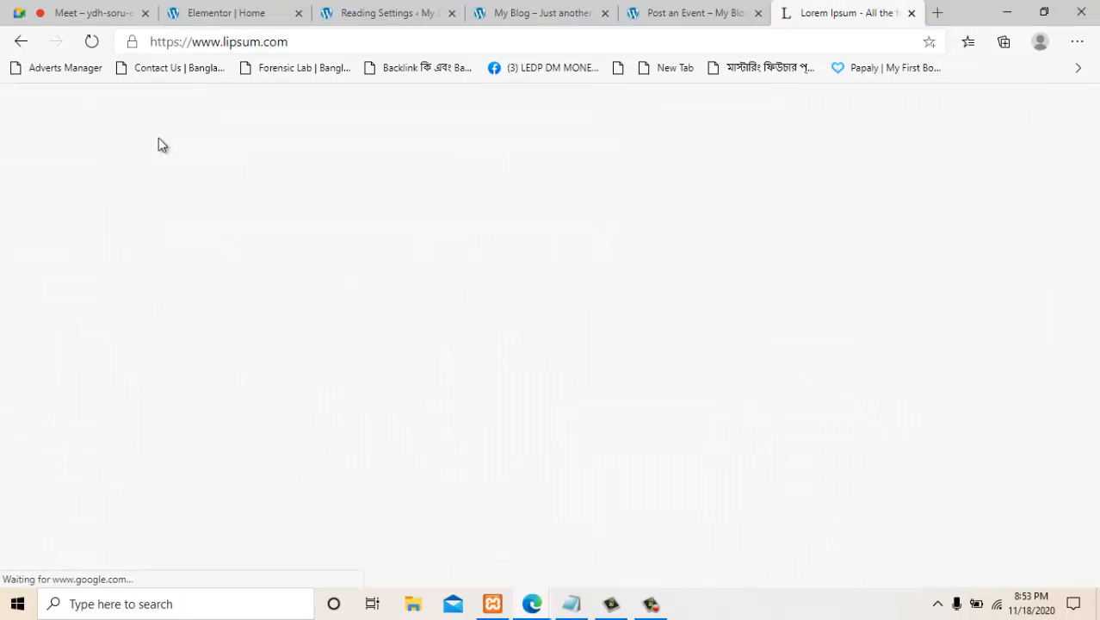
Copy the "What is Lorem Ipsum?" paragraph and paste it into the event form's Description.
{"action": "scroll", "coordinate": [160, 138], "scroll_direction": "down", "scroll_amount": 3}
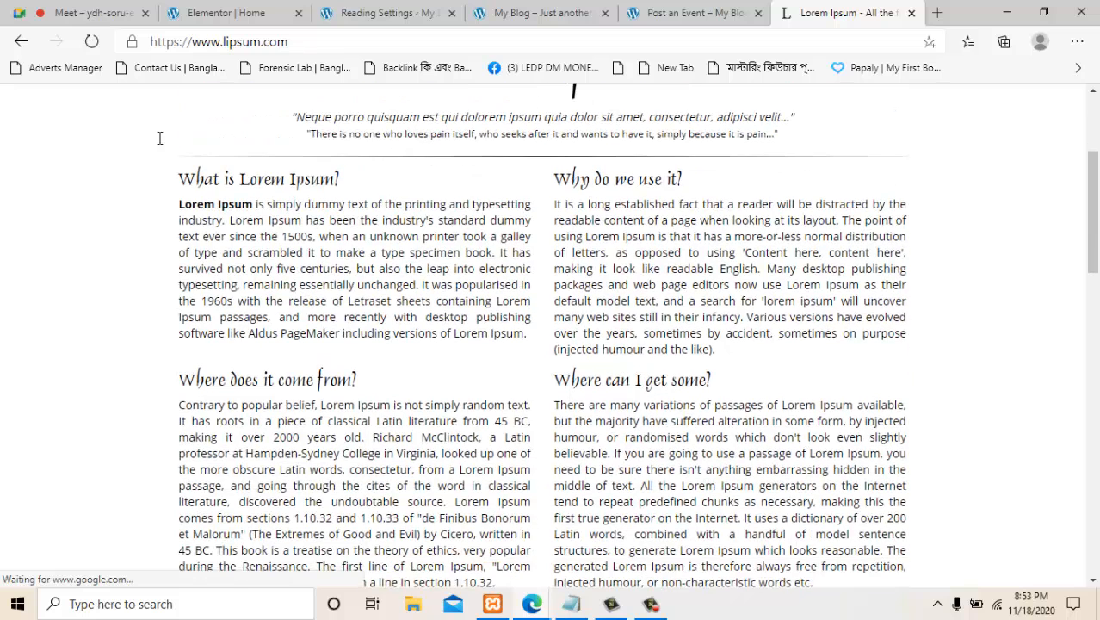
{"action": "left_click_drag", "start_coordinate": [178, 204], "coordinate": [523, 334]}
{"action": "right_click", "coordinate": [489, 287]}
{"action": "left_click", "coordinate": [533, 300]}
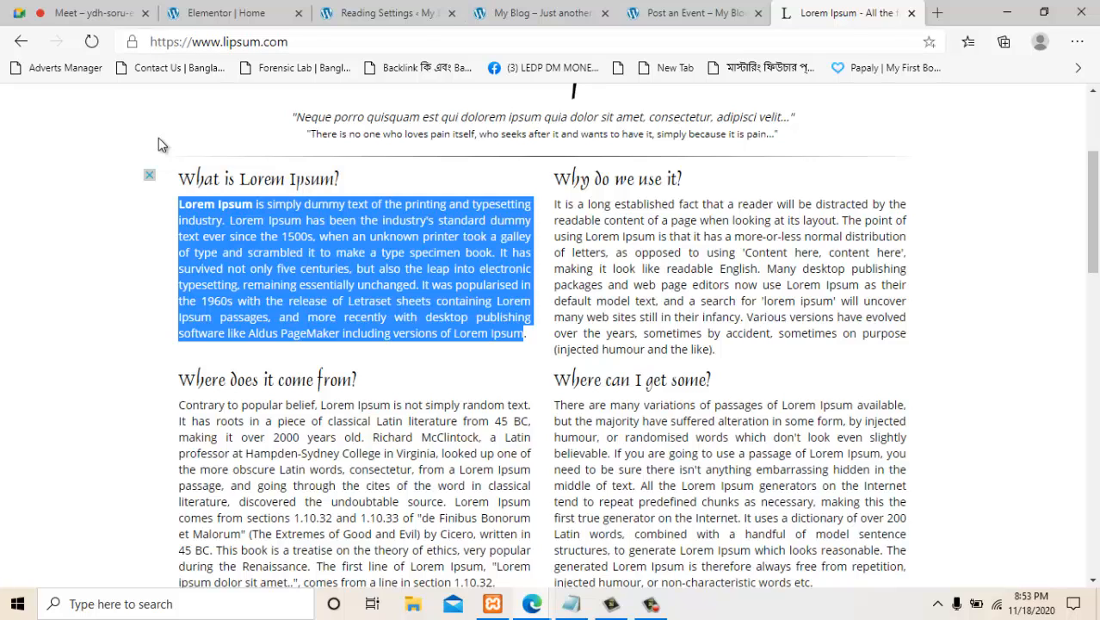
{"action": "key", "text": "ctrl+shift+Tab"}
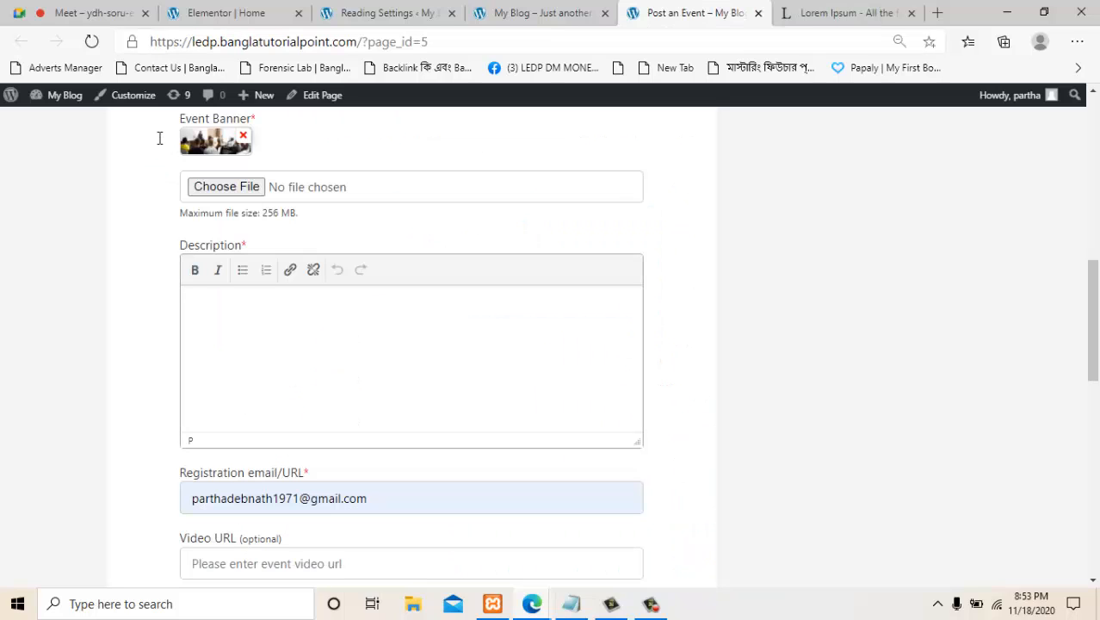
{"action": "key", "text": "ctrl+v"}
Set the event's start date to 2020-11-19 and its start time to 01:00 AM.
{"action": "scroll", "coordinate": [159, 142], "scroll_direction": "down", "scroll_amount": 3}
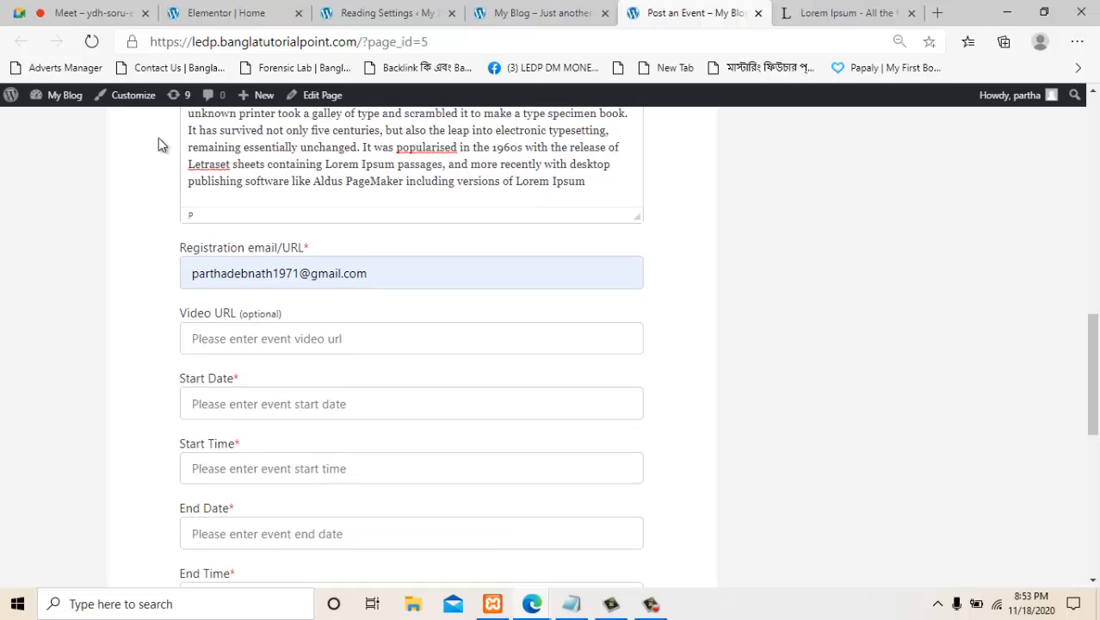
{"action": "scroll", "coordinate": [159, 143], "scroll_direction": "down", "scroll_amount": 1}
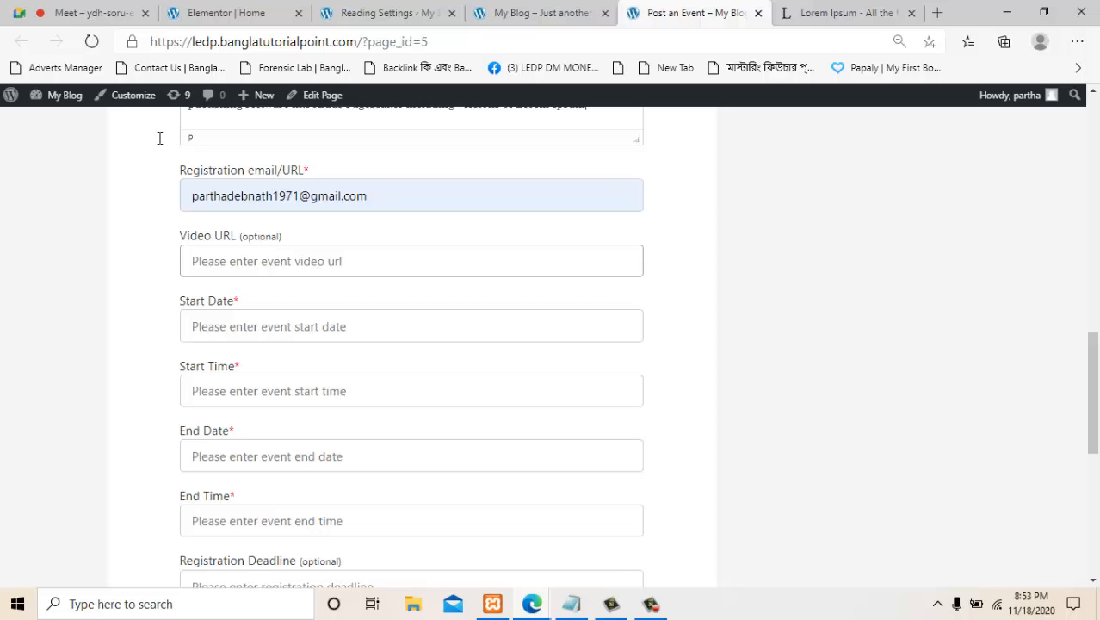
{"action": "scroll", "coordinate": [159, 137], "scroll_direction": "down", "scroll_amount": 1}
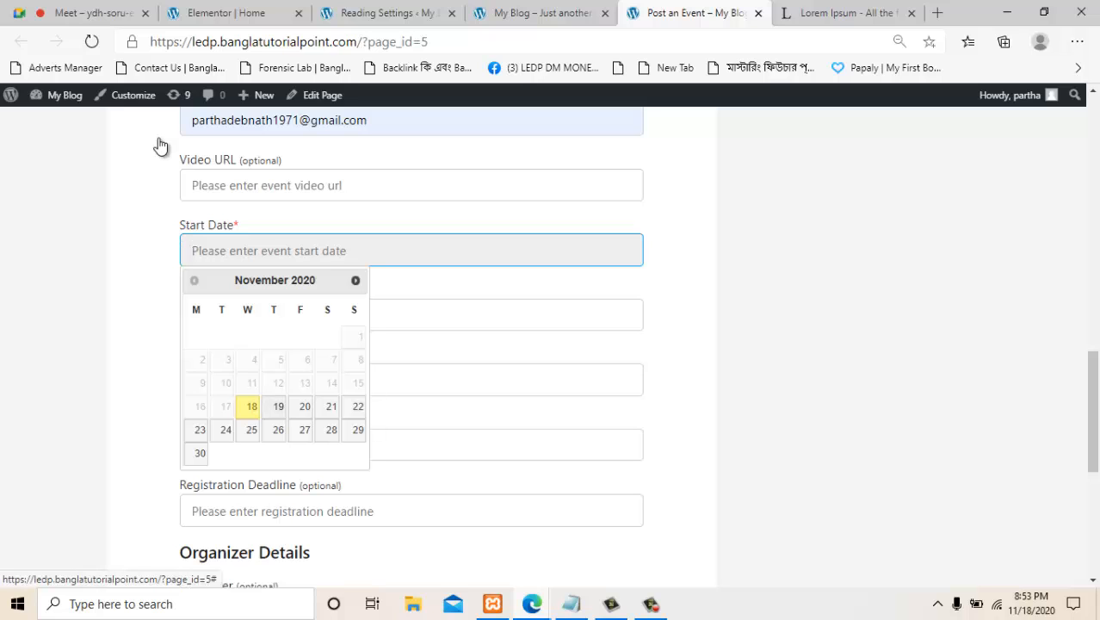
{"action": "left_click", "coordinate": [274, 406]}
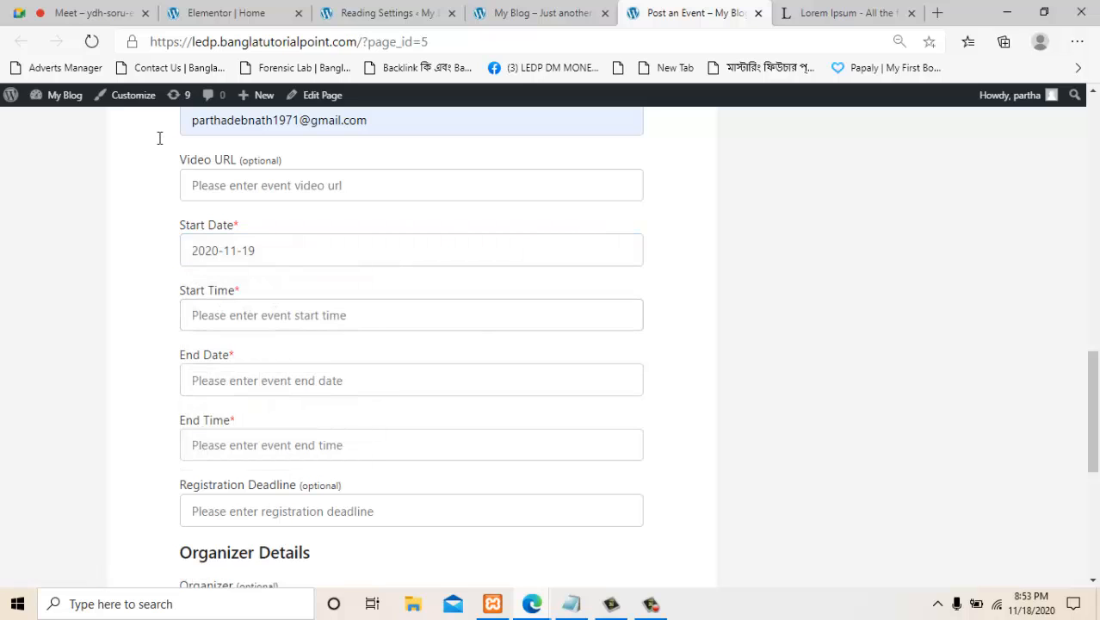
{"action": "left_click", "coordinate": [258, 315]}
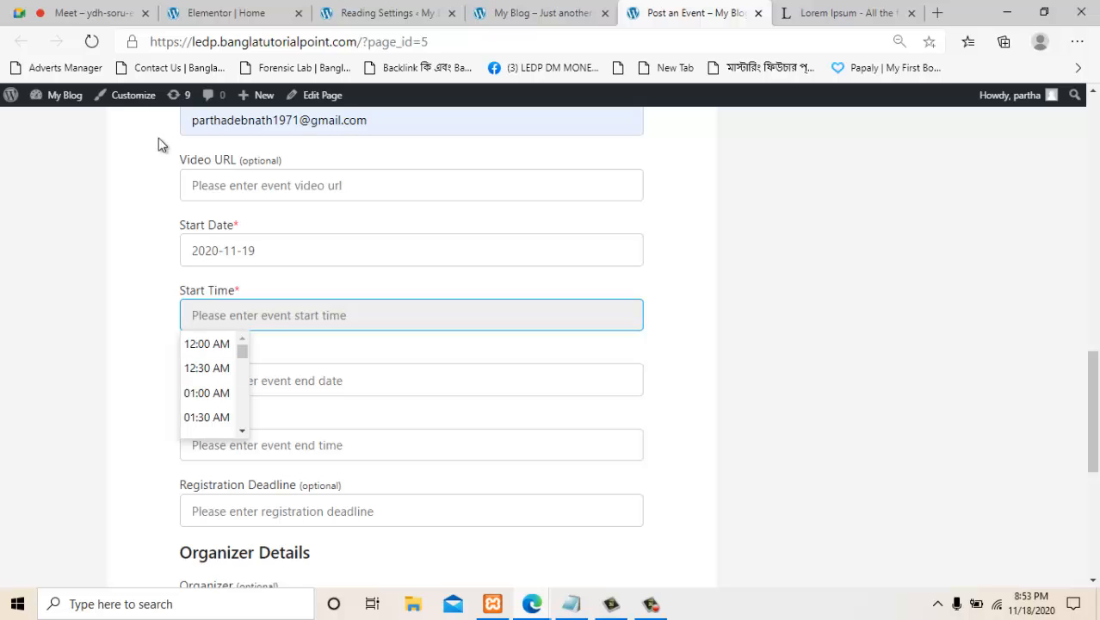
{"action": "scroll", "coordinate": [159, 138], "scroll_direction": "up", "scroll_amount": 3}
{"action": "scroll", "coordinate": [159, 137], "scroll_direction": "down", "scroll_amount": 3}
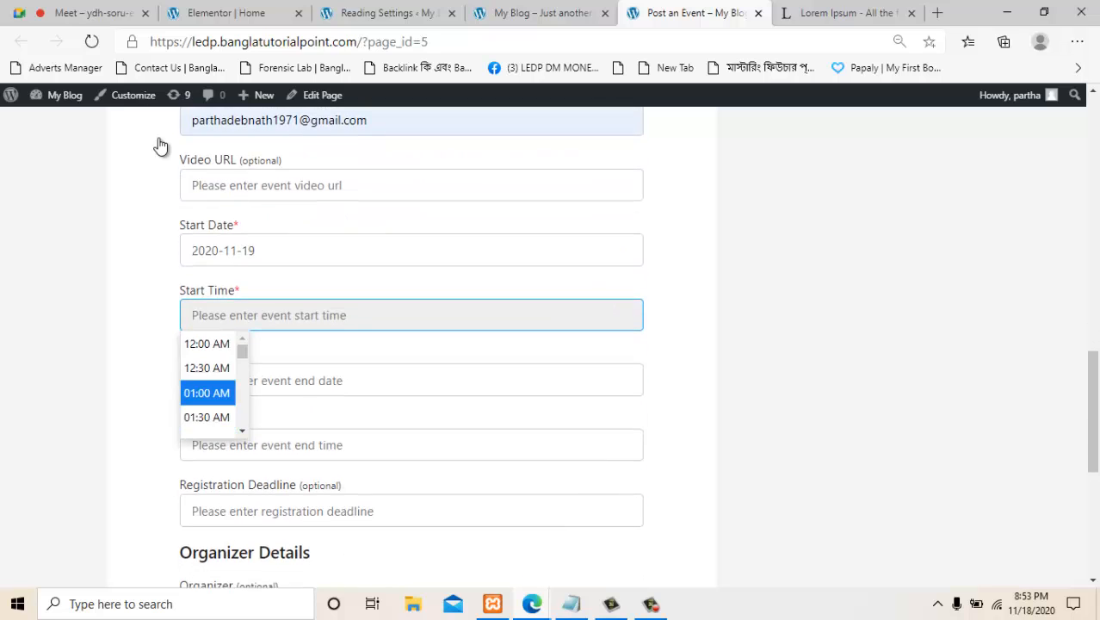
{"action": "key", "text": "Return"}
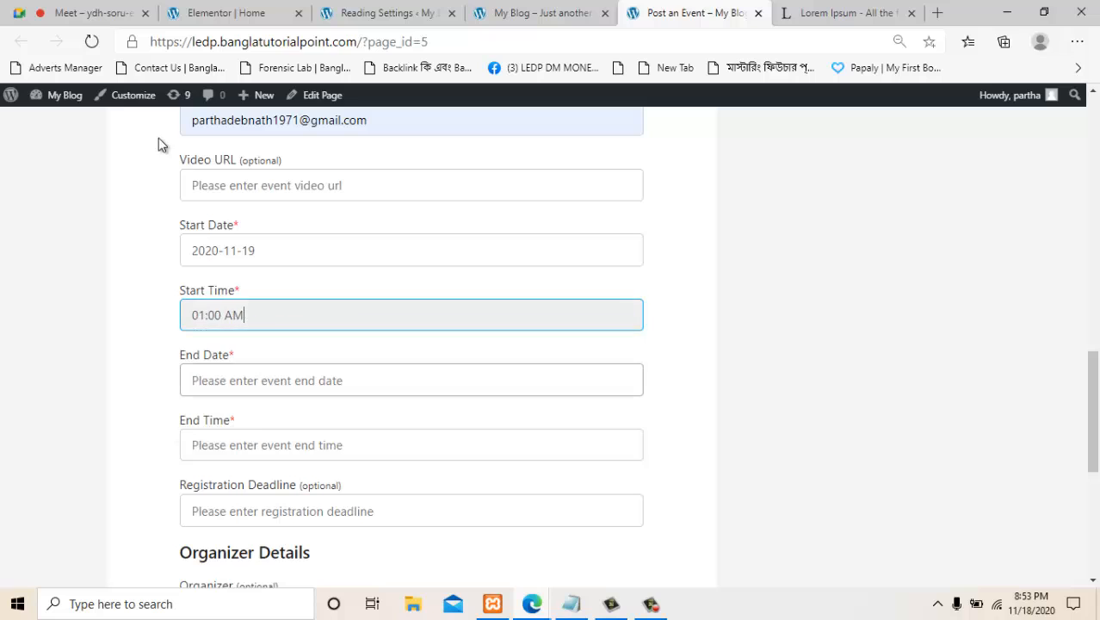
Set the event's end date to 2020-11-19 and its end time to 04:00 AM.
{"action": "key", "text": "Tab"}
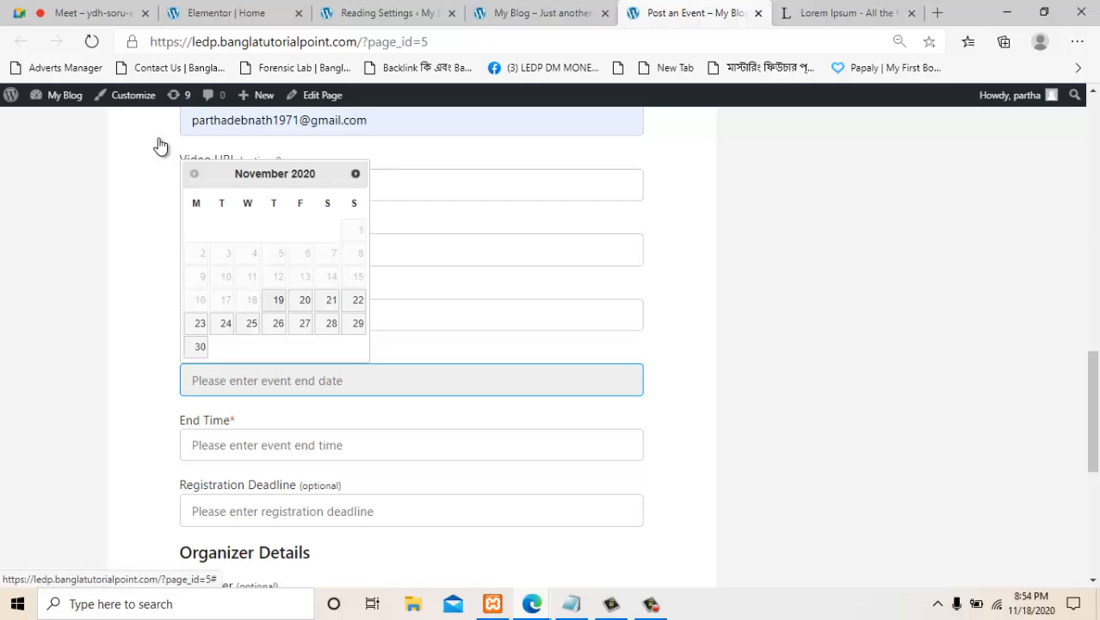
{"action": "key", "text": "Return"}
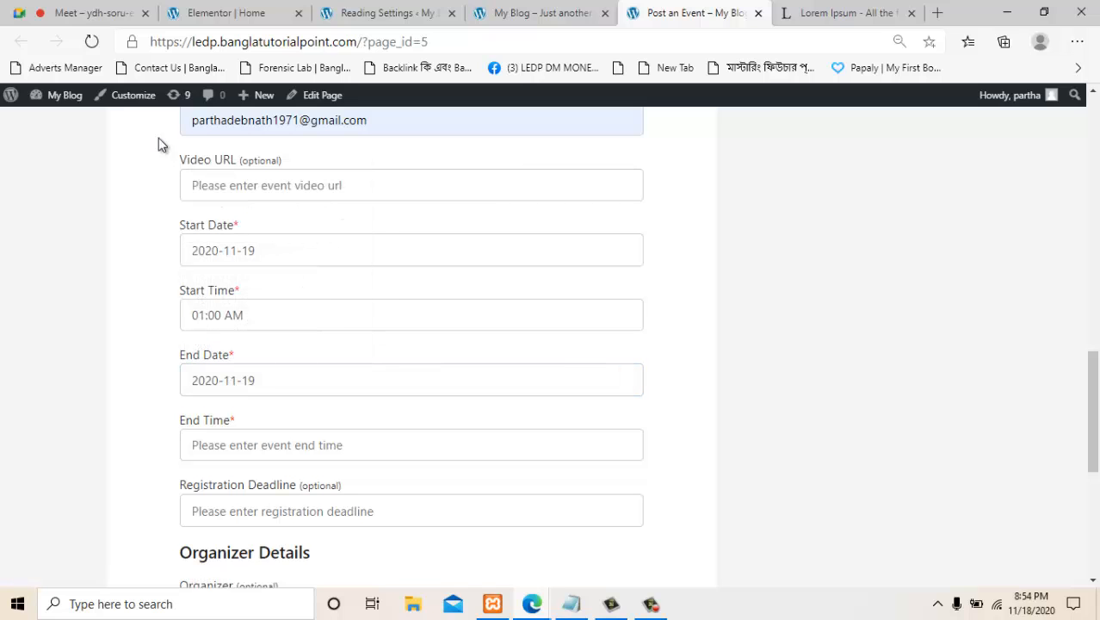
{"action": "scroll", "coordinate": [158, 138], "scroll_direction": "down", "scroll_amount": 1}
{"action": "key", "text": "Tab"}
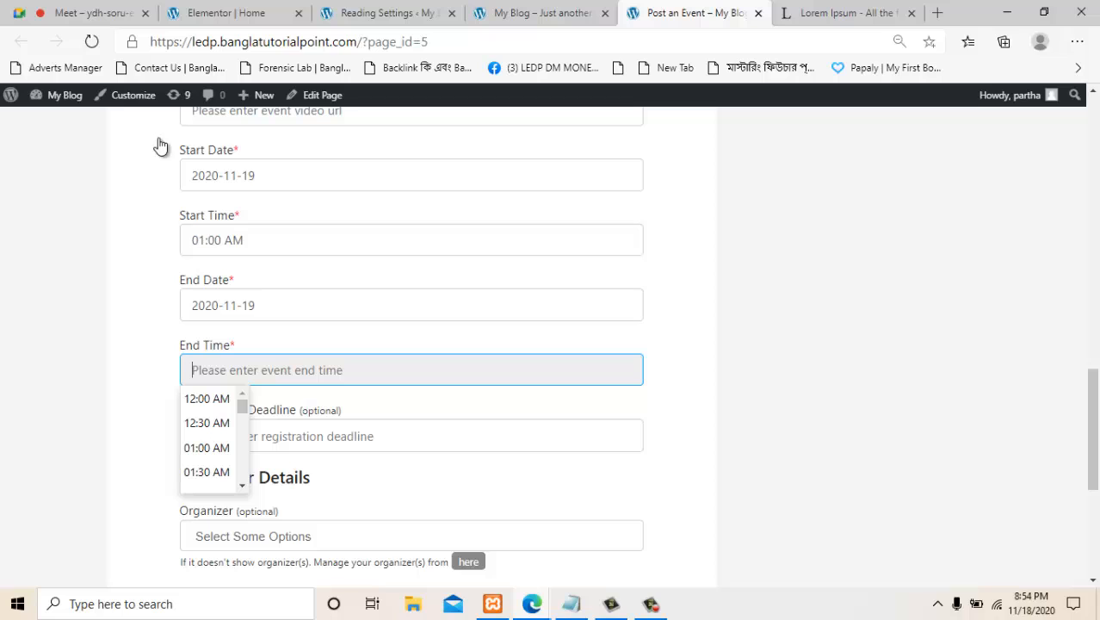
{"action": "key", "text": "Down"}
{"action": "key", "text": "Up"}
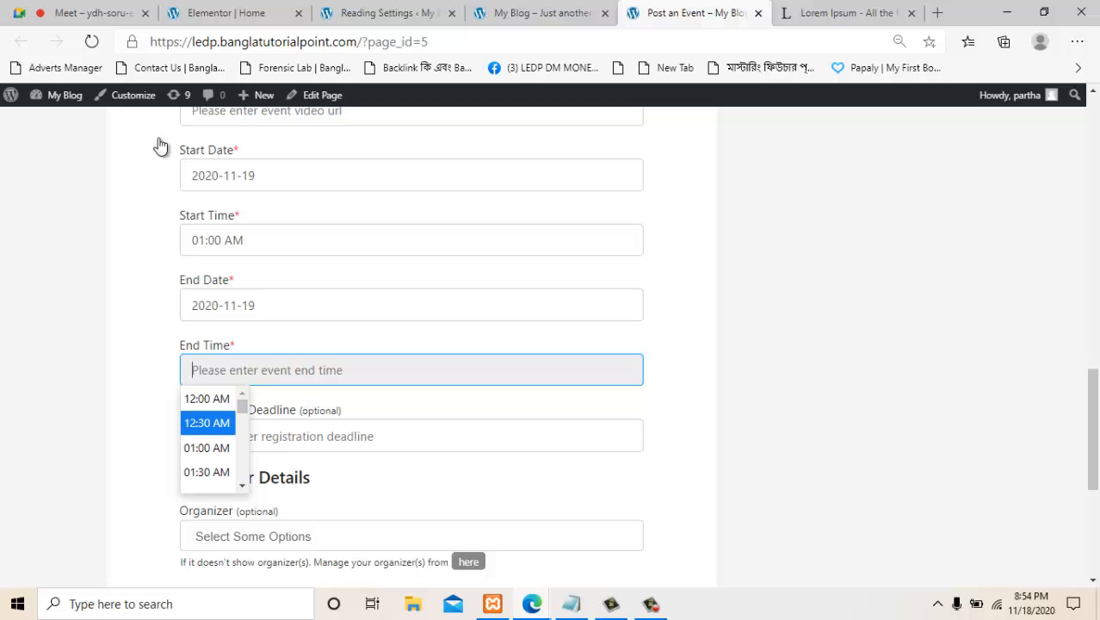
{"action": "key", "text": "Down"}
{"action": "key", "text": "Down"}
{"action": "key", "text": "Down"}
{"action": "key", "text": "Down"}
{"action": "key", "text": "Down"}
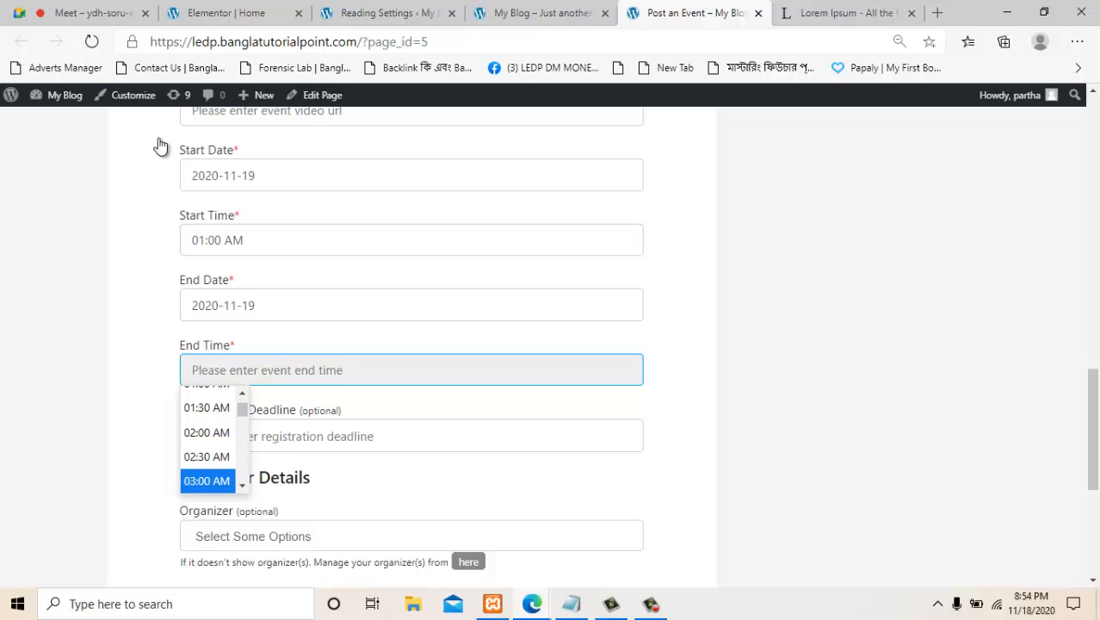
{"action": "key", "text": "Down"}
{"action": "key", "text": "Down"}
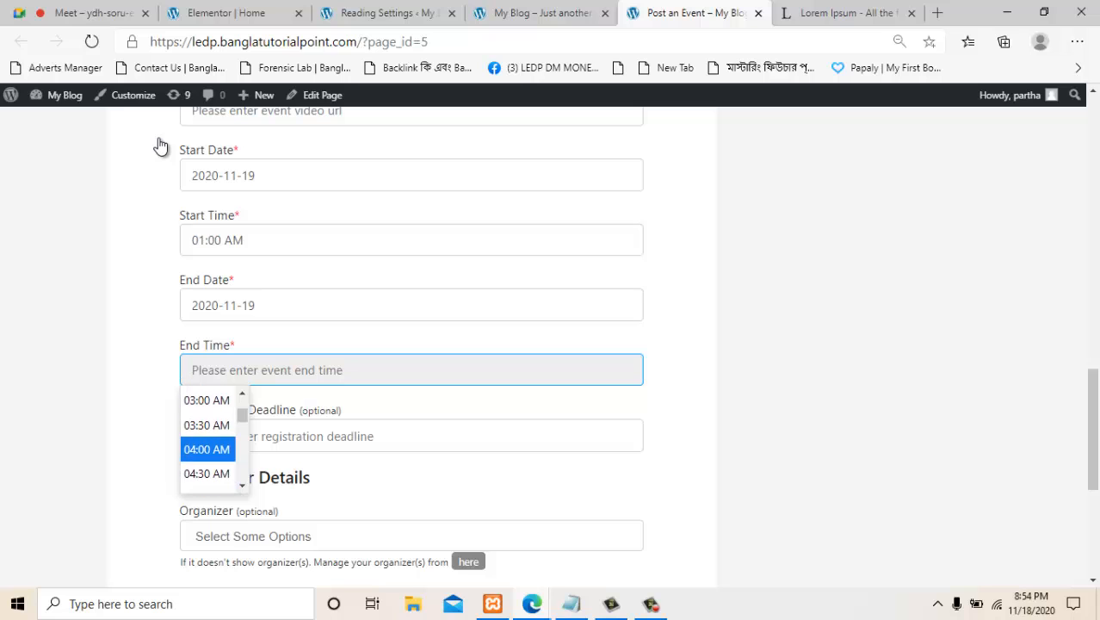
{"action": "key", "text": "Return"}
Set the event's registration deadline to 2020-11-18.
{"action": "scroll", "coordinate": [159, 142], "scroll_direction": "down", "scroll_amount": 1}
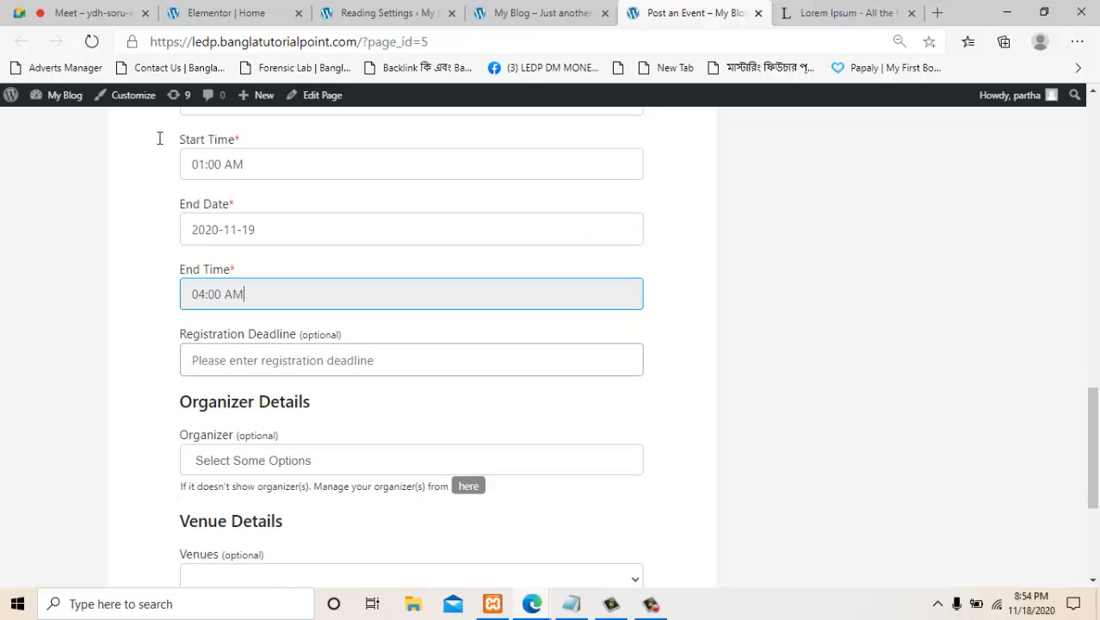
{"action": "key", "text": "Tab"}
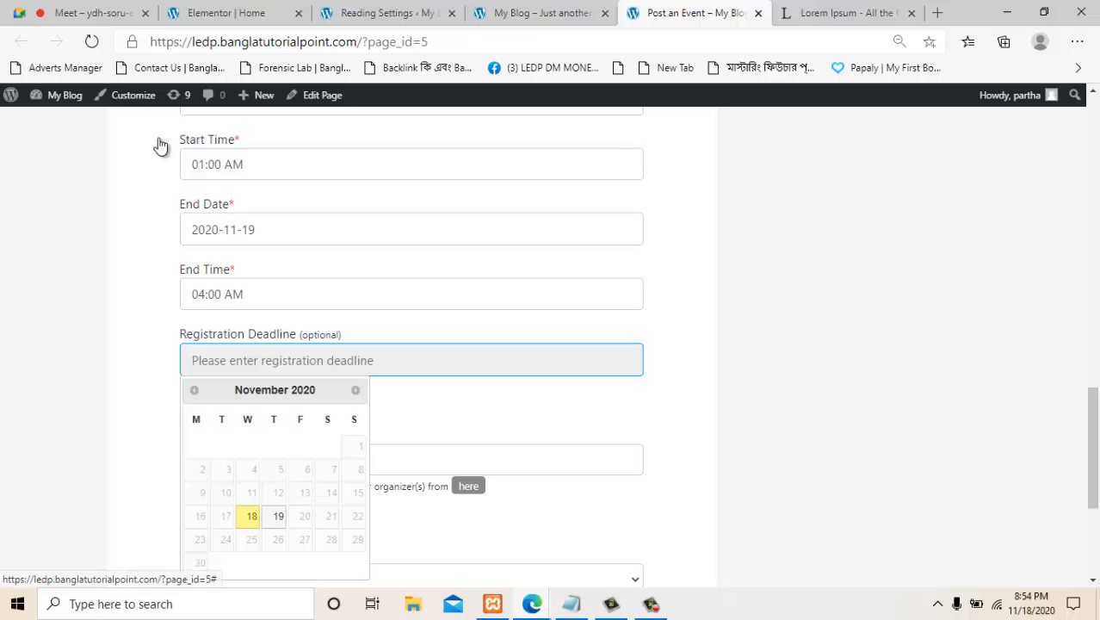
{"action": "key", "text": "Return"}
Examine the optional Organizer Details and Venue Details sections of the event form.
{"action": "scroll", "coordinate": [159, 145], "scroll_direction": "down", "scroll_amount": 2}
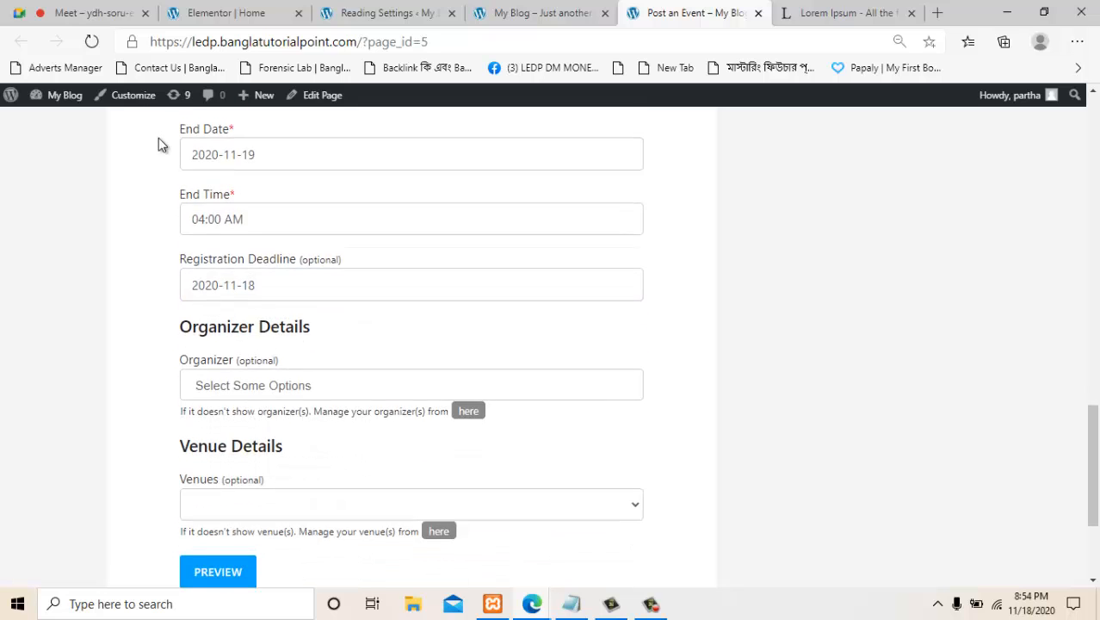
{"action": "key", "text": "Tab"}
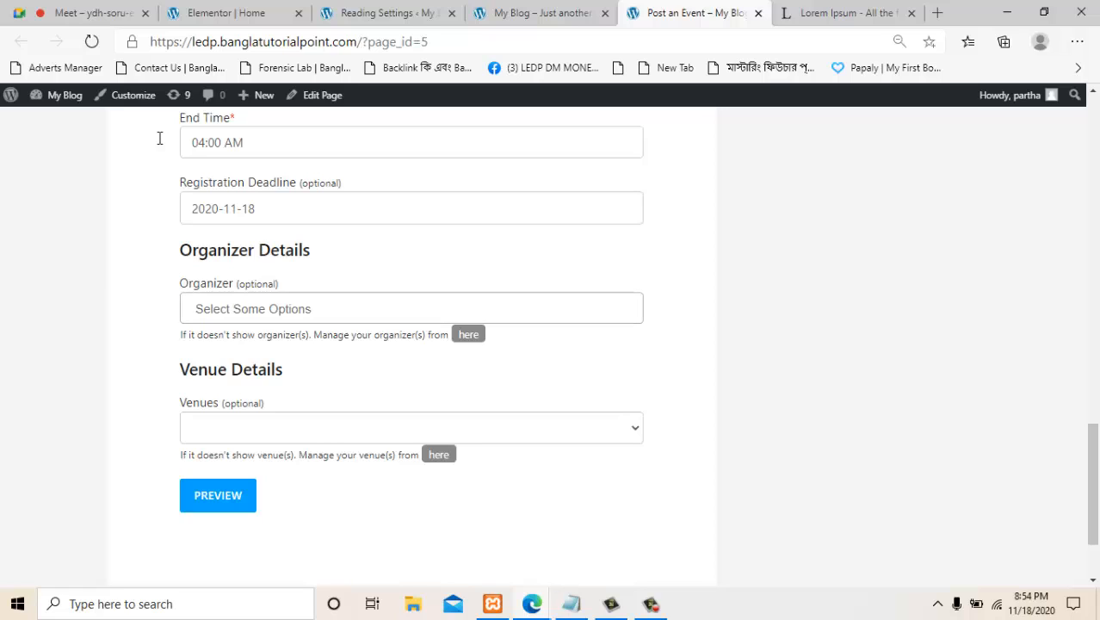
{"action": "key", "text": "Tab"}
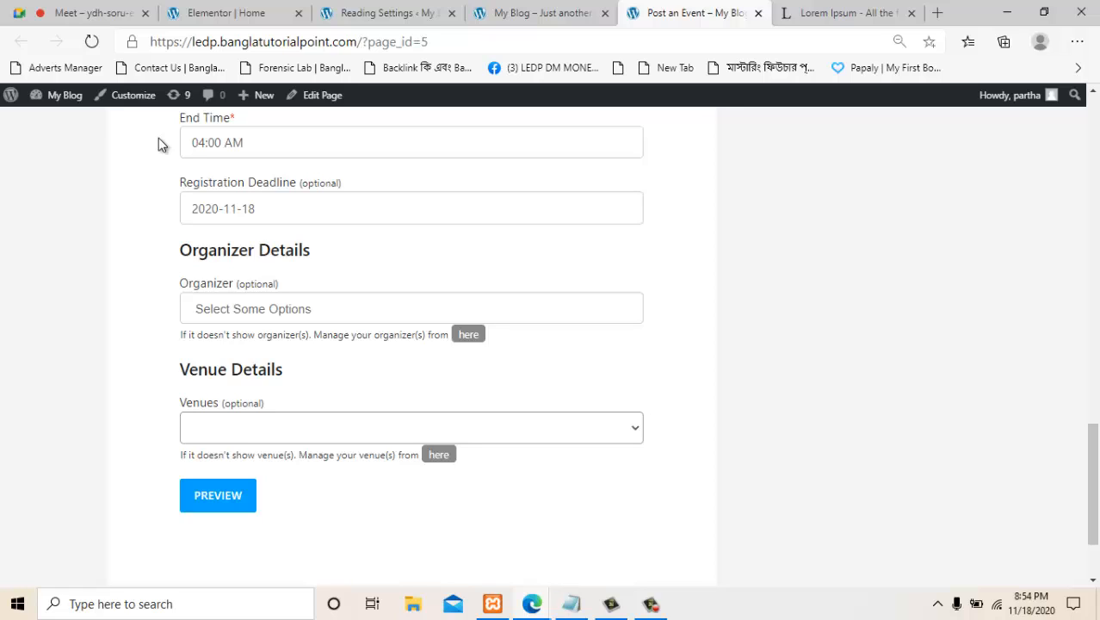
{"action": "left_click", "coordinate": [162, 145]}
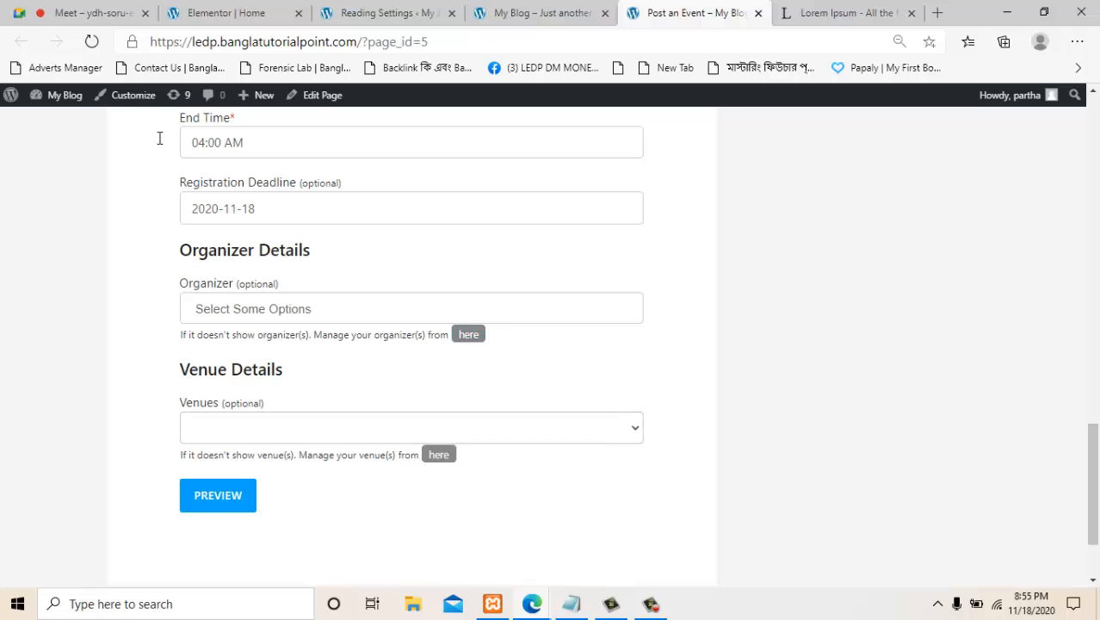
{"action": "key", "text": "Tab"}
{"action": "scroll", "coordinate": [159, 138], "scroll_direction": "up", "scroll_amount": 20}
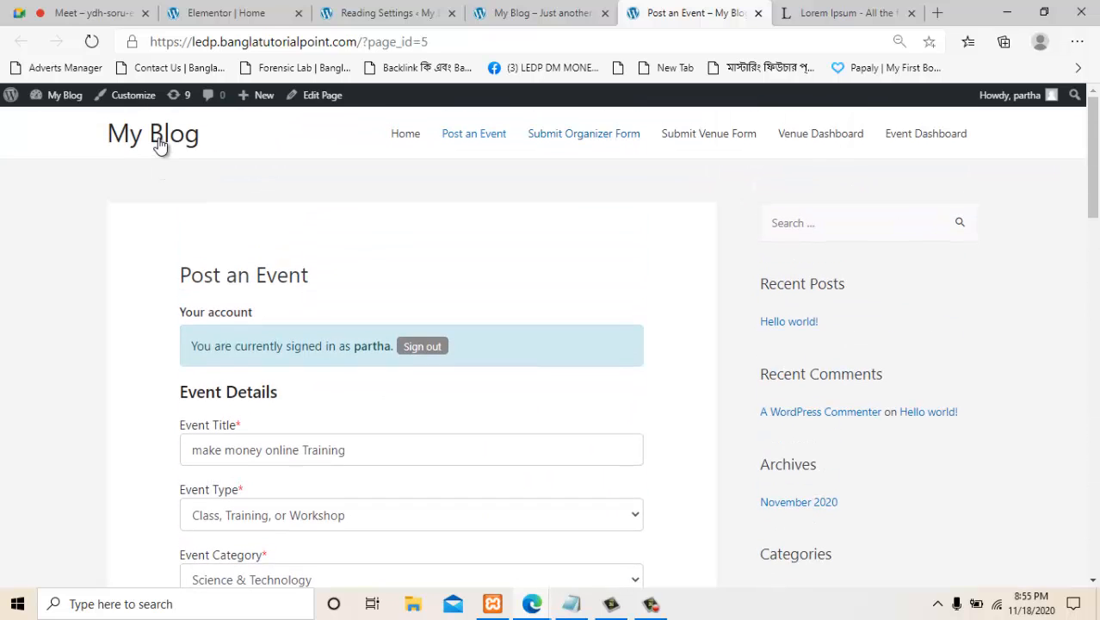
Open the Submit Organizer Form page in a separate tab, examine its organizer fields, and close it.
{"action": "key", "text": "shift+F10"}
{"action": "key", "text": "Return"}
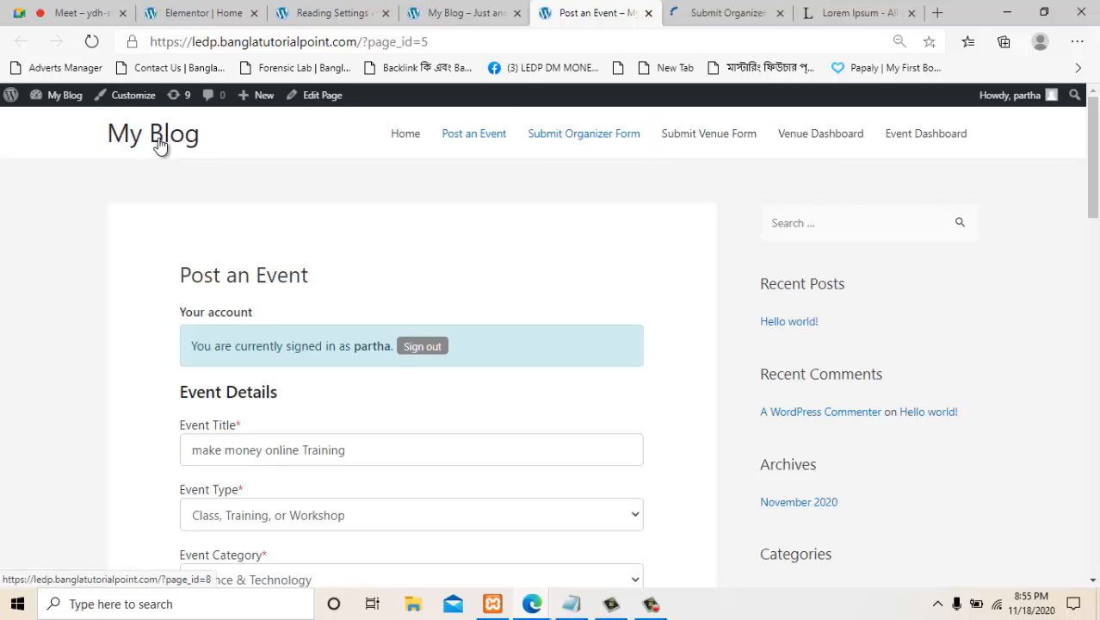
{"action": "key", "text": "ctrl+Tab"}
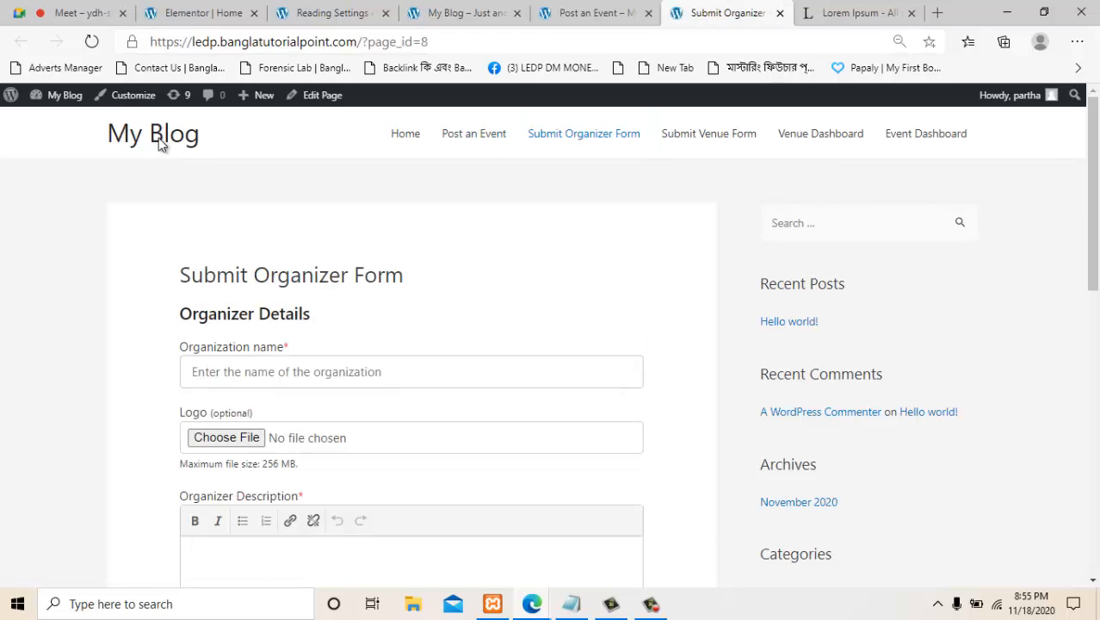
{"action": "scroll", "coordinate": [159, 145], "scroll_direction": "down", "scroll_amount": 8}
{"action": "scroll", "coordinate": [158, 145], "scroll_direction": "up", "scroll_amount": 1}
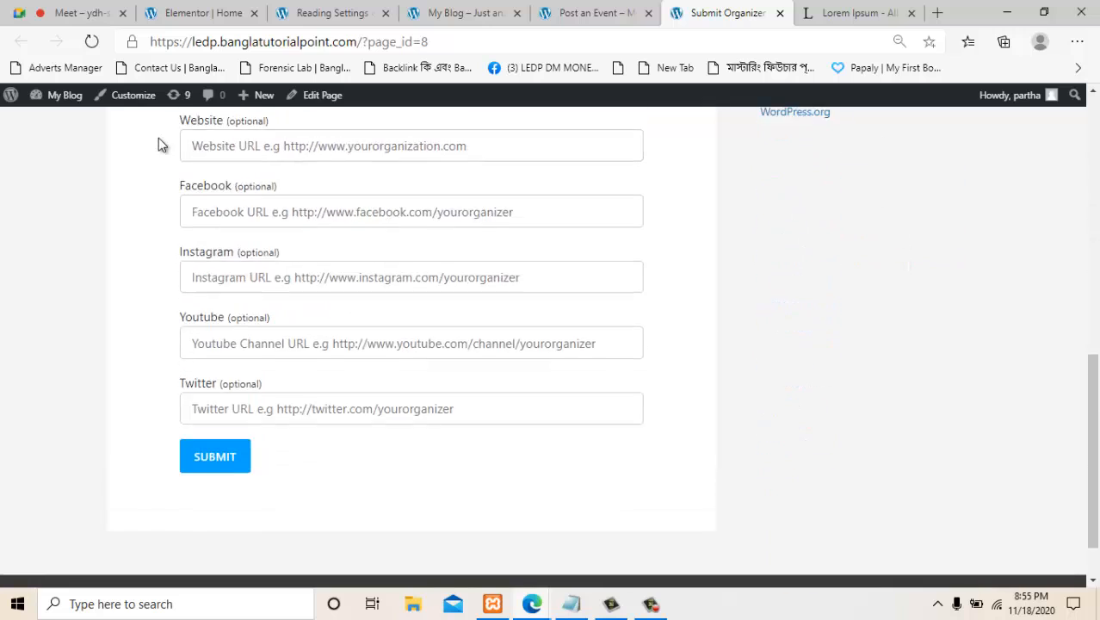
{"action": "scroll", "coordinate": [158, 145], "scroll_direction": "up", "scroll_amount": 10}
{"action": "scroll", "coordinate": [158, 144], "scroll_direction": "down", "scroll_amount": 10}
{"action": "scroll", "coordinate": [158, 145], "scroll_direction": "up", "scroll_amount": 2}
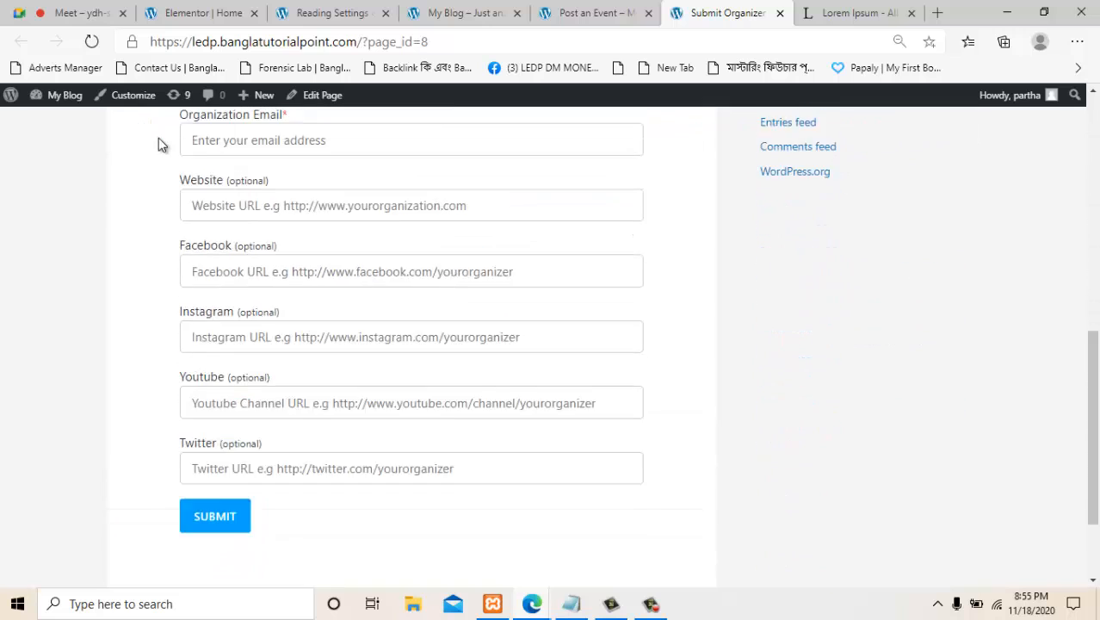
{"action": "scroll", "coordinate": [158, 144], "scroll_direction": "up", "scroll_amount": 5}
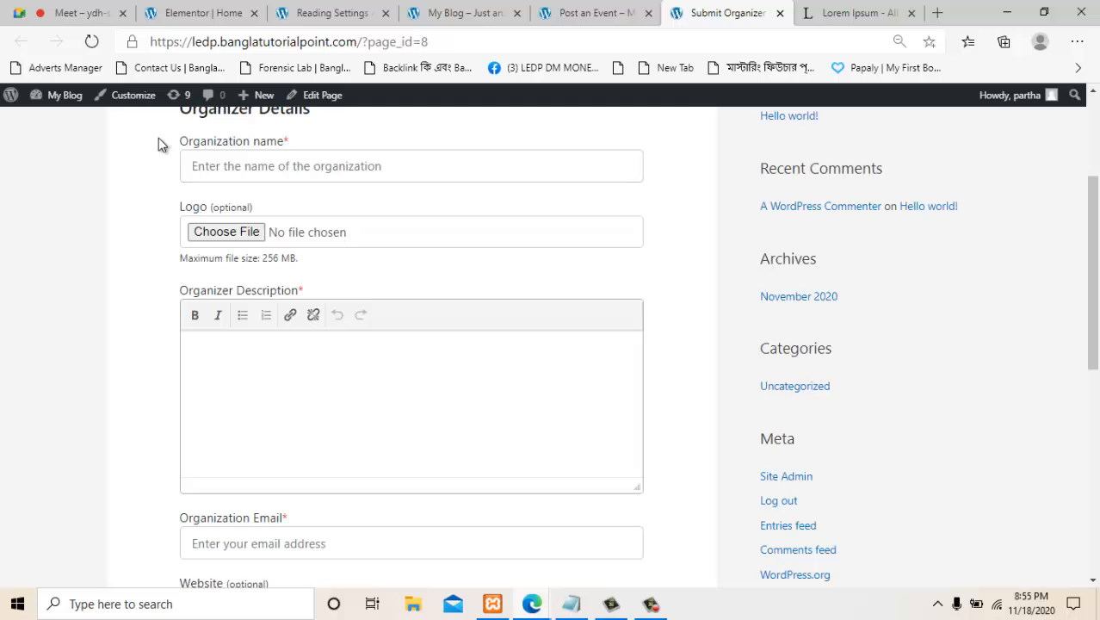
{"action": "scroll", "coordinate": [158, 145], "scroll_direction": "up", "scroll_amount": 3}
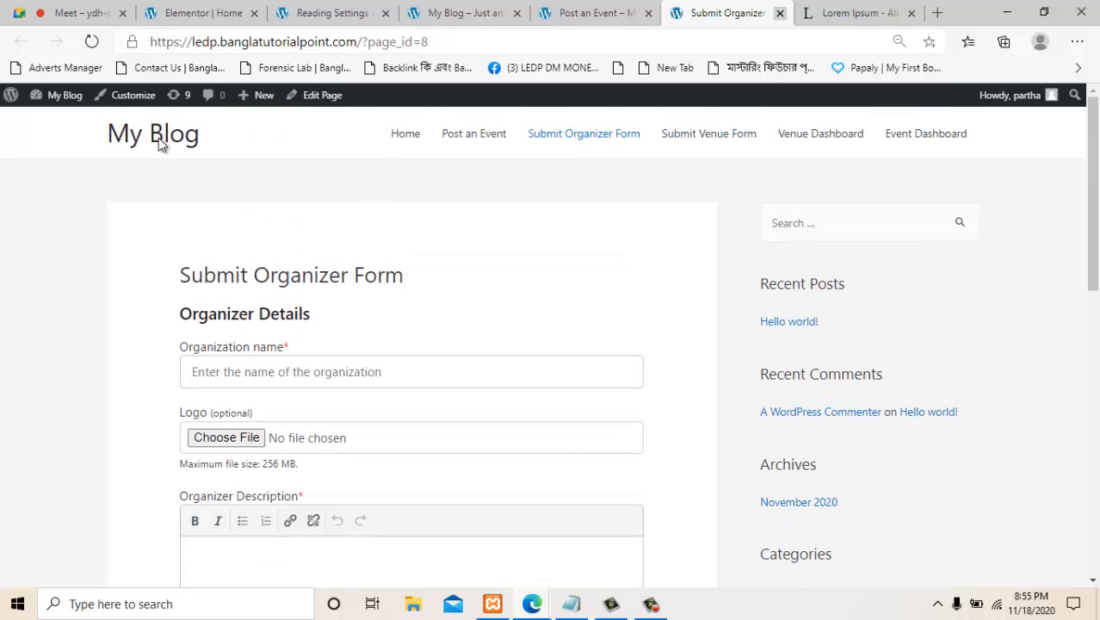
{"action": "key", "text": "ctrl+w"}
Open the form for adding an organizer from the event form's Organizer Details section.
{"action": "scroll", "coordinate": [158, 145], "scroll_direction": "down", "scroll_amount": 8}
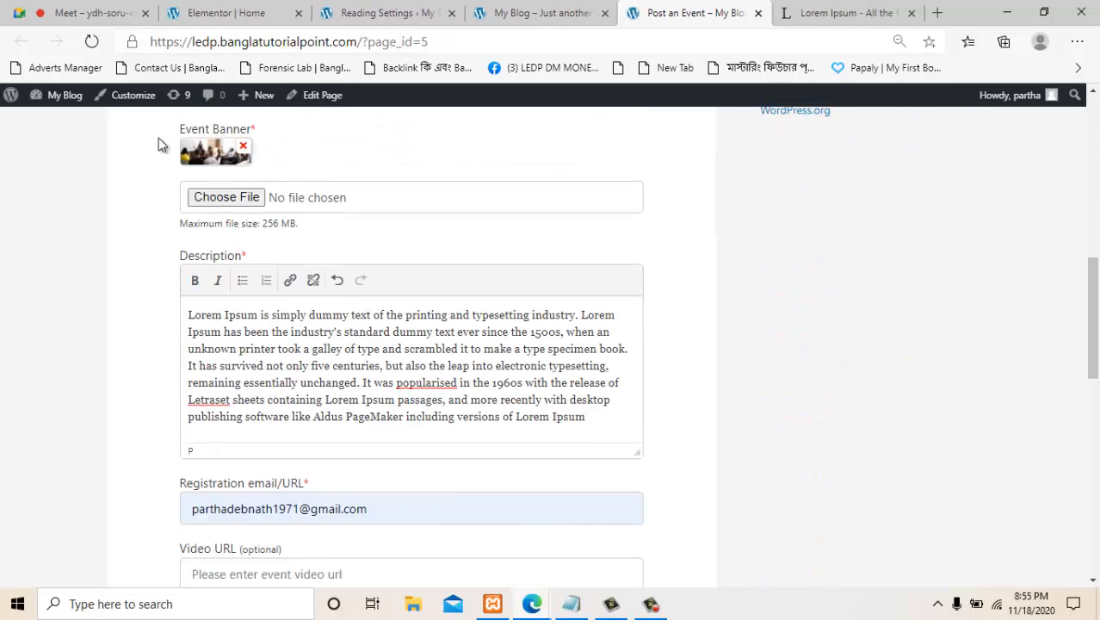
{"action": "scroll", "coordinate": [159, 145], "scroll_direction": "down", "scroll_amount": 4}
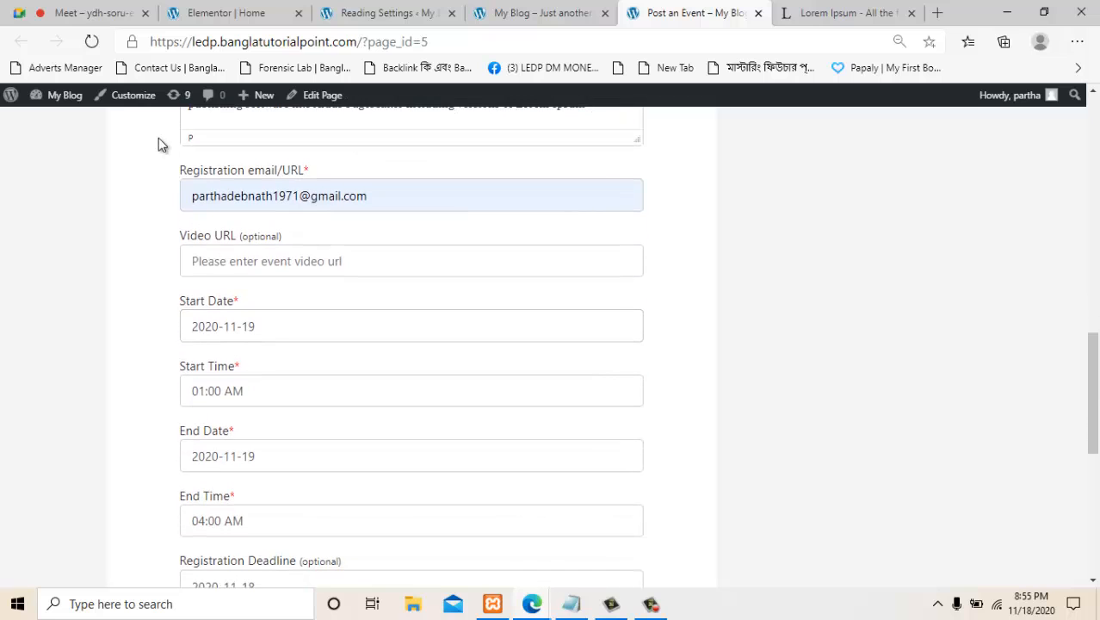
{"action": "scroll", "coordinate": [159, 145], "scroll_direction": "up", "scroll_amount": 1}
{"action": "scroll", "coordinate": [159, 138], "scroll_direction": "down", "scroll_amount": 4}
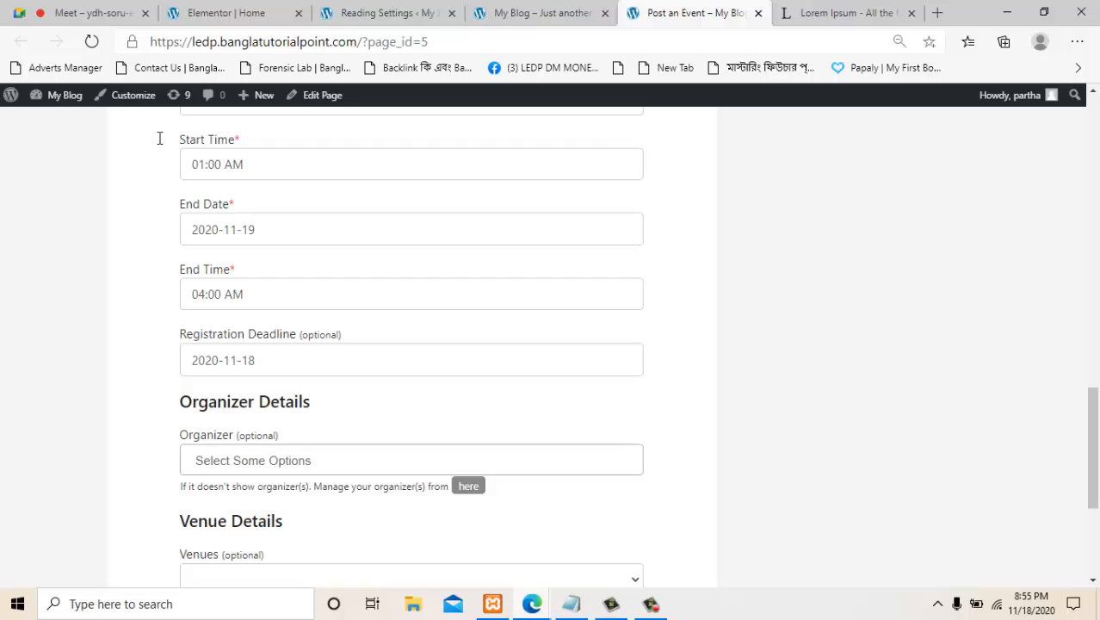
{"action": "scroll", "coordinate": [159, 137], "scroll_direction": "down", "scroll_amount": 1}
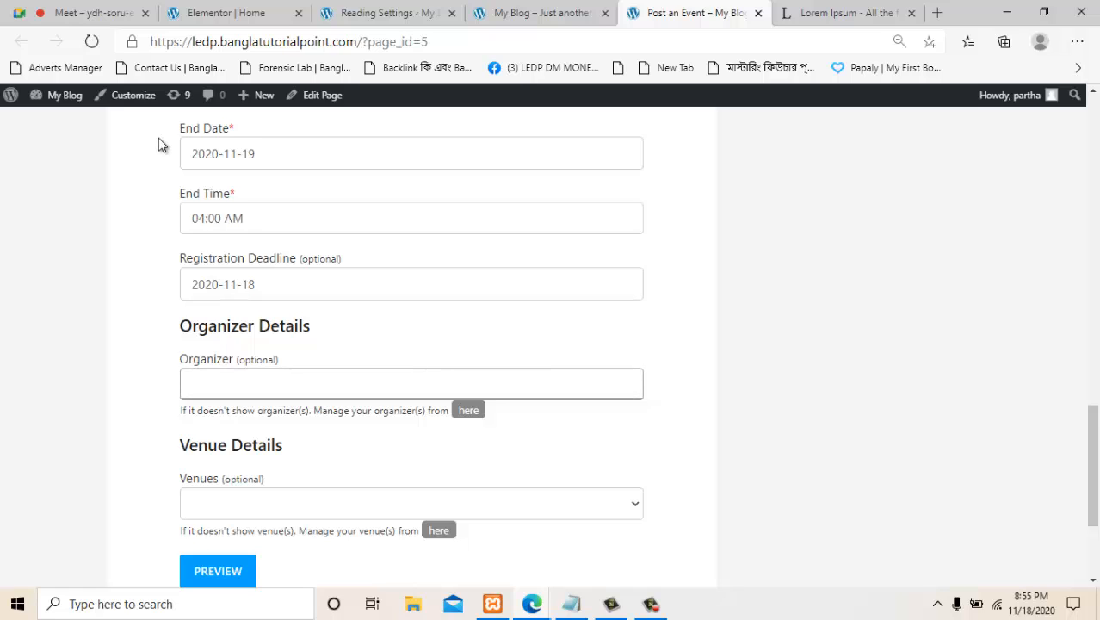
{"action": "key", "text": "Tab"}
{"action": "key", "text": "Return"}
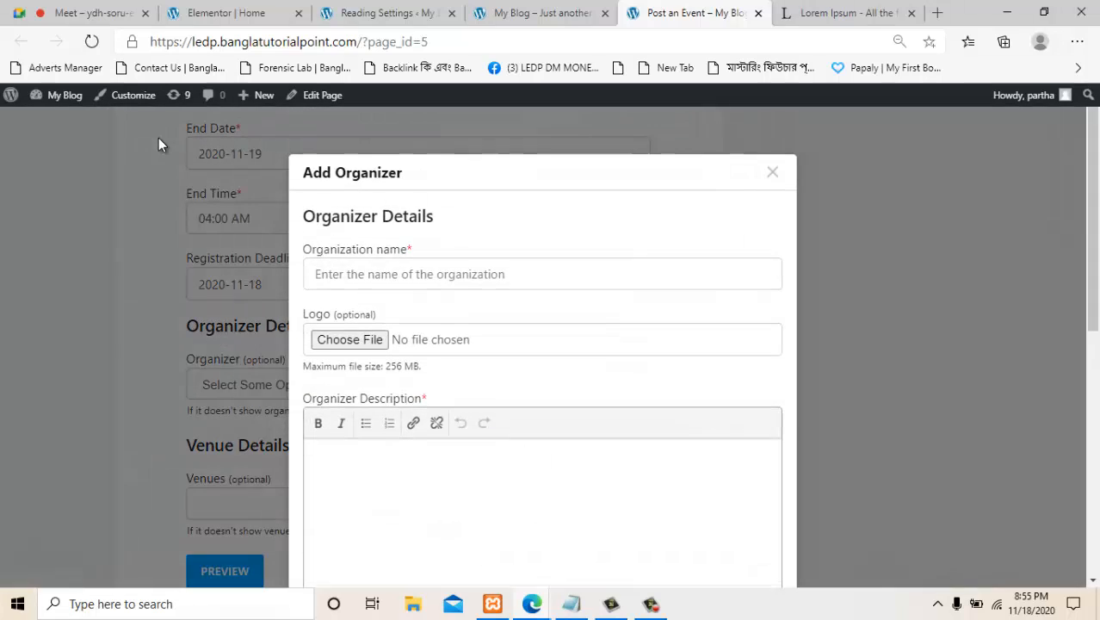
Enter "Toto company" as the organization name and leave the optional logo without a file.
{"action": "scroll", "coordinate": [158, 144], "scroll_direction": "down", "scroll_amount": 6}
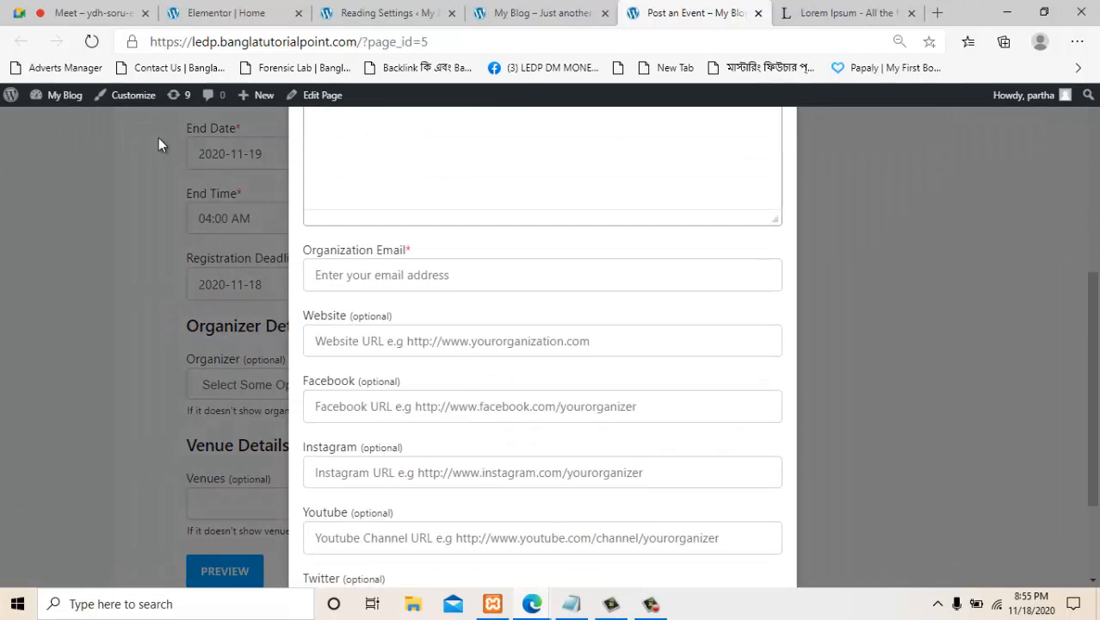
{"action": "scroll", "coordinate": [159, 144], "scroll_direction": "up", "scroll_amount": 7}
{"action": "left_click", "coordinate": [414, 275]}
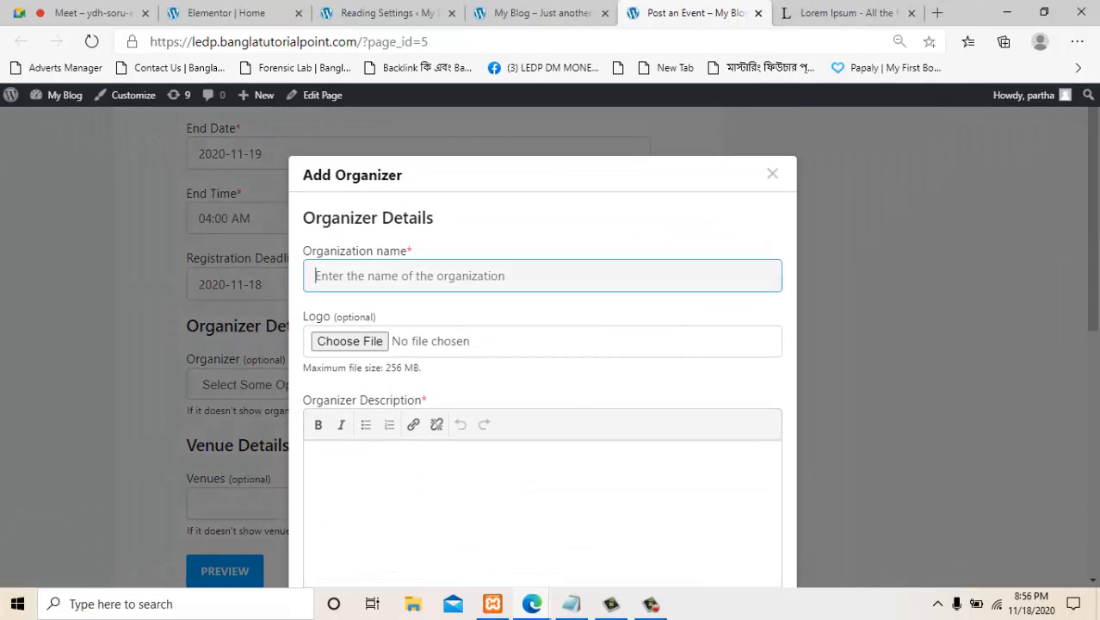
{"action": "type", "text": "TT c"}
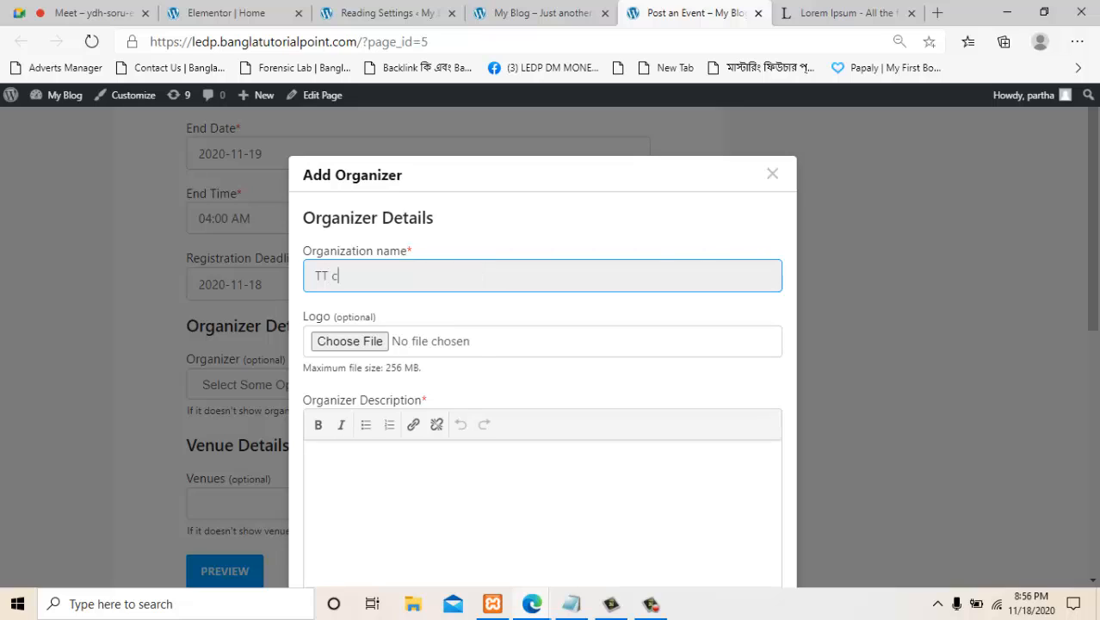
{"action": "type", "text": "omp"}
{"action": "key", "text": "BackSpace"}
{"action": "key", "text": "BackSpace"}
{"action": "key", "text": "BackSpace"}
{"action": "key", "text": "BackSpace"}
{"action": "key", "text": "BackSpace"}
{"action": "key", "text": "BackSpace"}
{"action": "type", "text": "oto company"}
{"action": "left_click", "coordinate": [347, 342]}
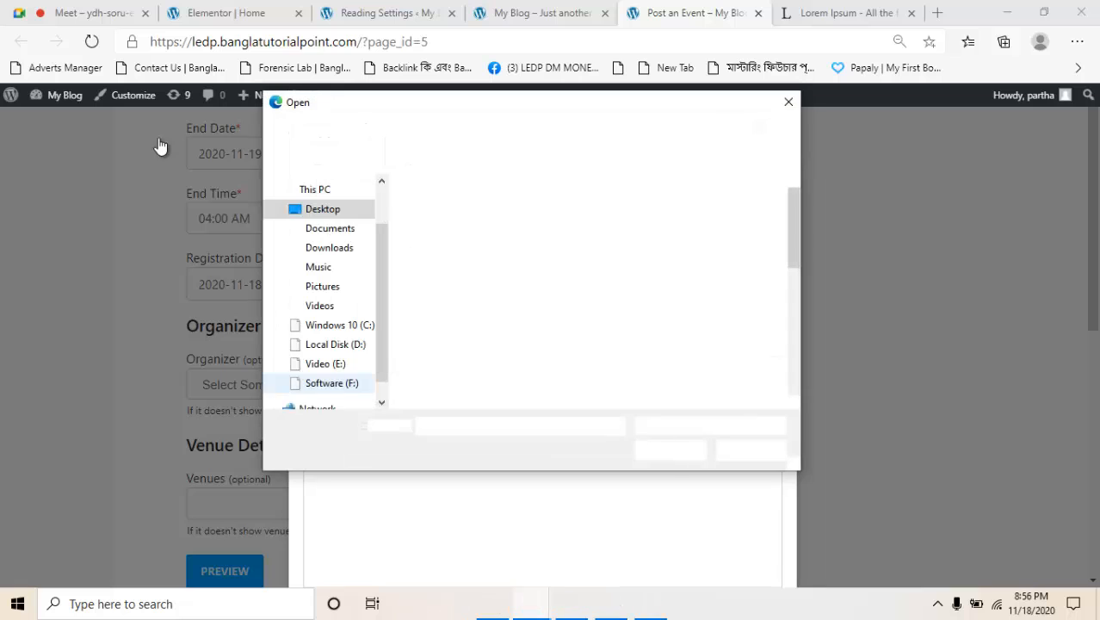
{"action": "key", "text": "Escape"}
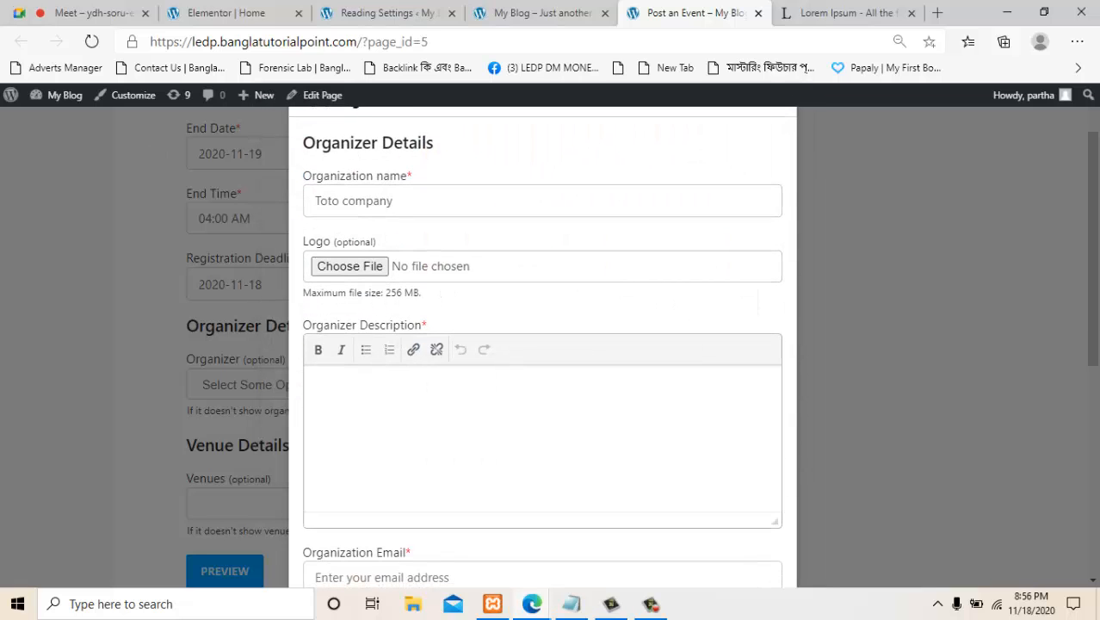
Fill in the Organization Email field with the second saved e-mail suggestion.
{"action": "scroll", "coordinate": [542, 344], "scroll_direction": "down", "scroll_amount": 2}
{"action": "left_click", "coordinate": [517, 276]}
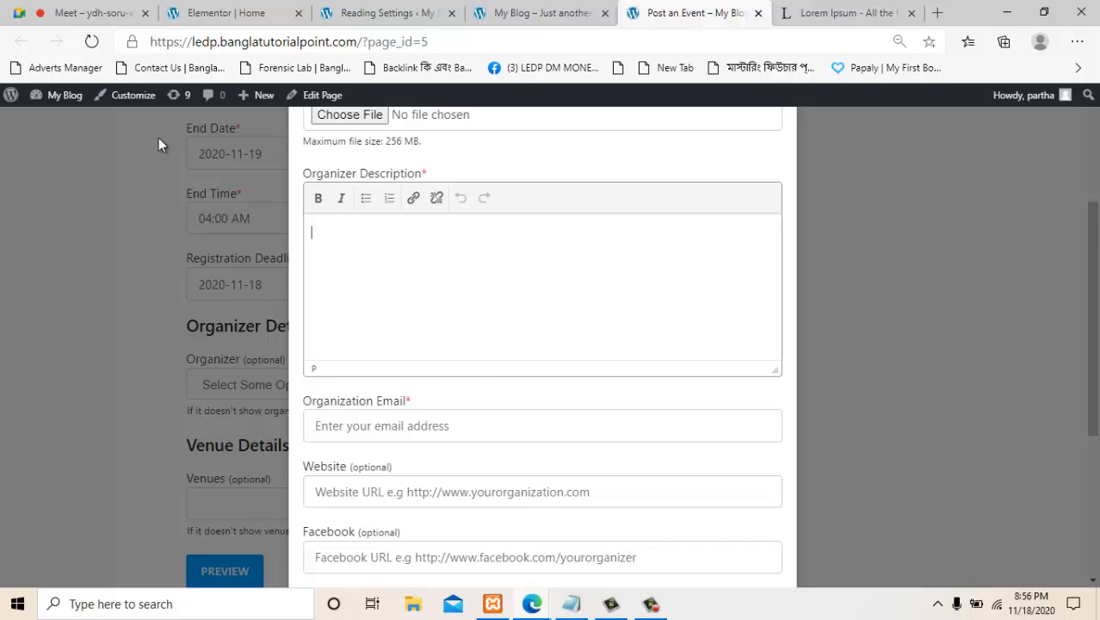
{"action": "scroll", "coordinate": [516, 267], "scroll_direction": "down", "scroll_amount": 3}
{"action": "left_click", "coordinate": [516, 200]}
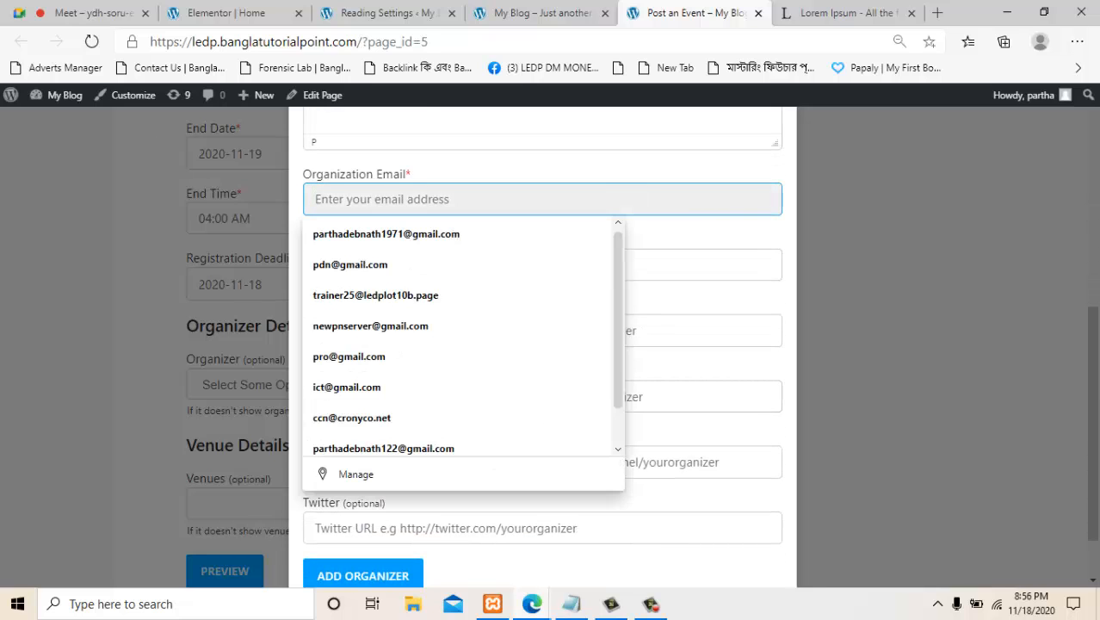
{"action": "key", "text": "Down"}
{"action": "key", "text": "Down"}
{"action": "key", "text": "Return"}
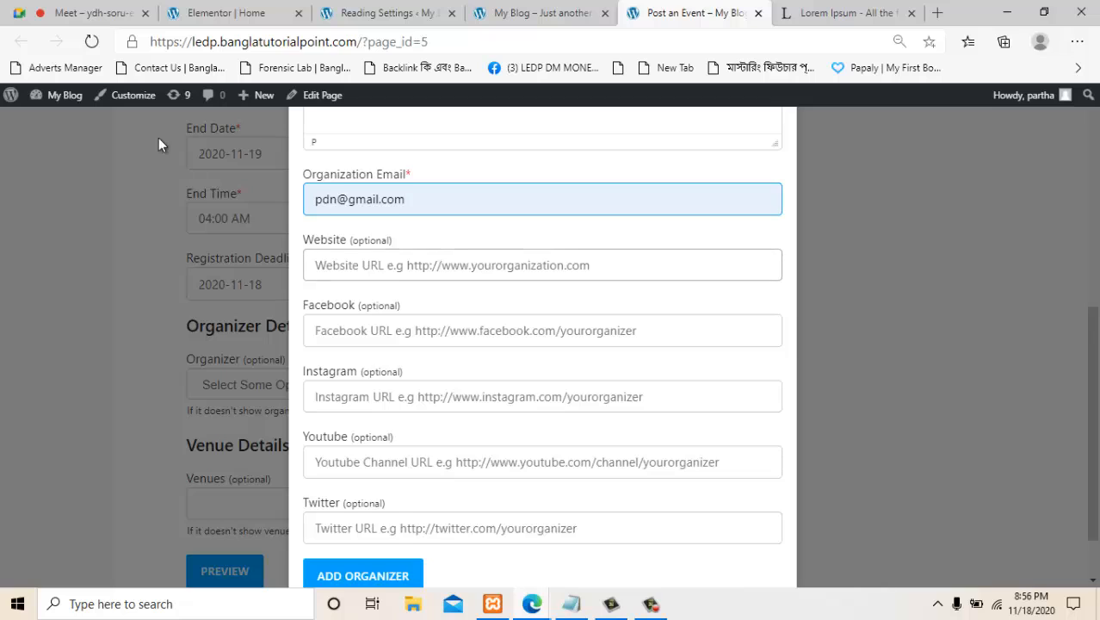
Enter toto.com as the organizer's website and try to add the organizer.
{"action": "key", "text": "Tab"}
{"action": "type", "text": "t"}
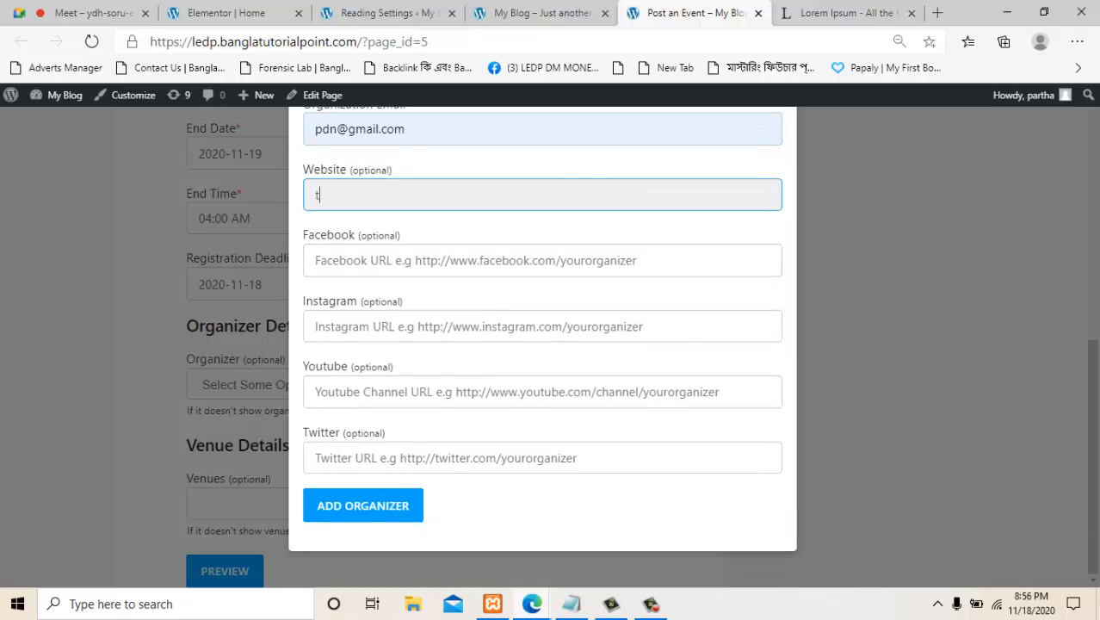
{"action": "type", "text": "oto.com"}
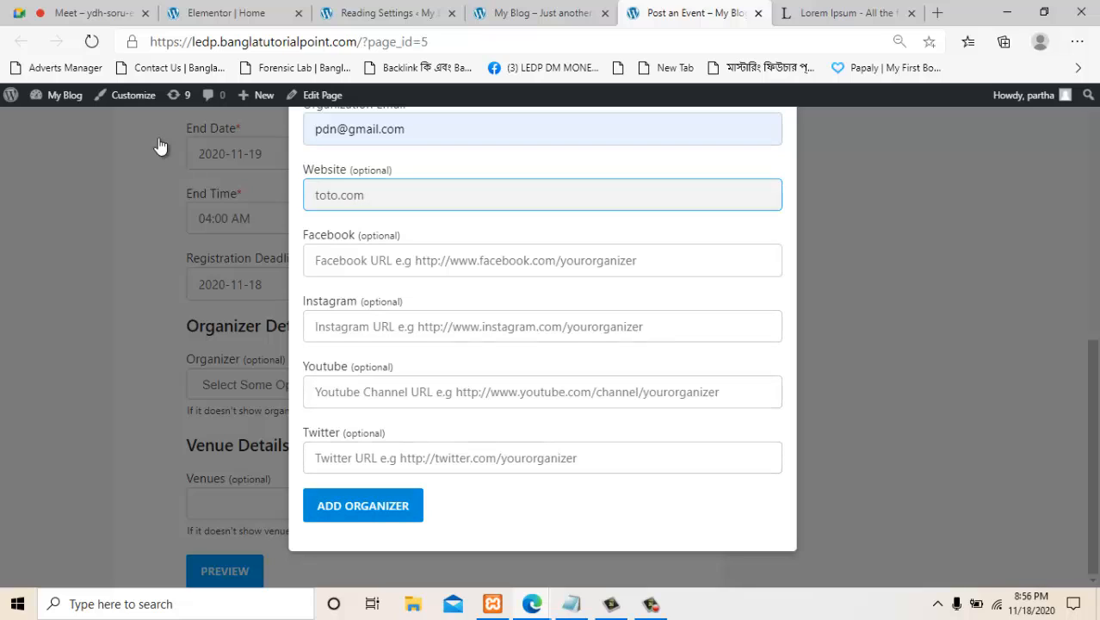
{"action": "left_click", "coordinate": [362, 505]}
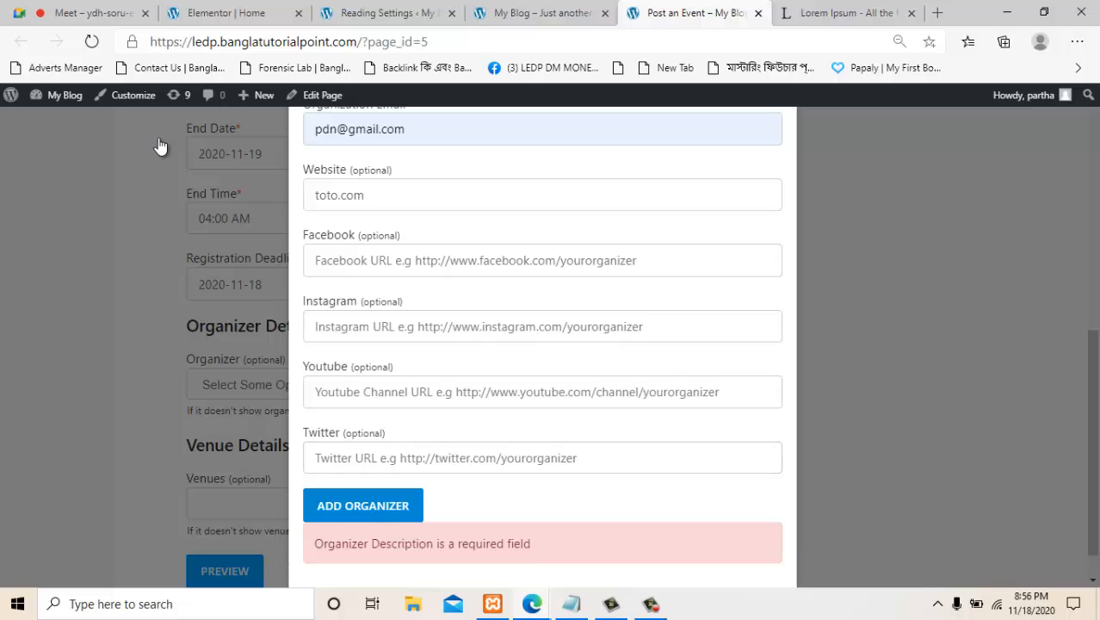
Copy roughly the first three lines of the "Why do we use it?" paragraph from the Lorem Ipsum page.
{"action": "scroll", "coordinate": [159, 146], "scroll_direction": "down", "scroll_amount": 1}
{"action": "scroll", "coordinate": [159, 146], "scroll_direction": "up", "scroll_amount": 5}
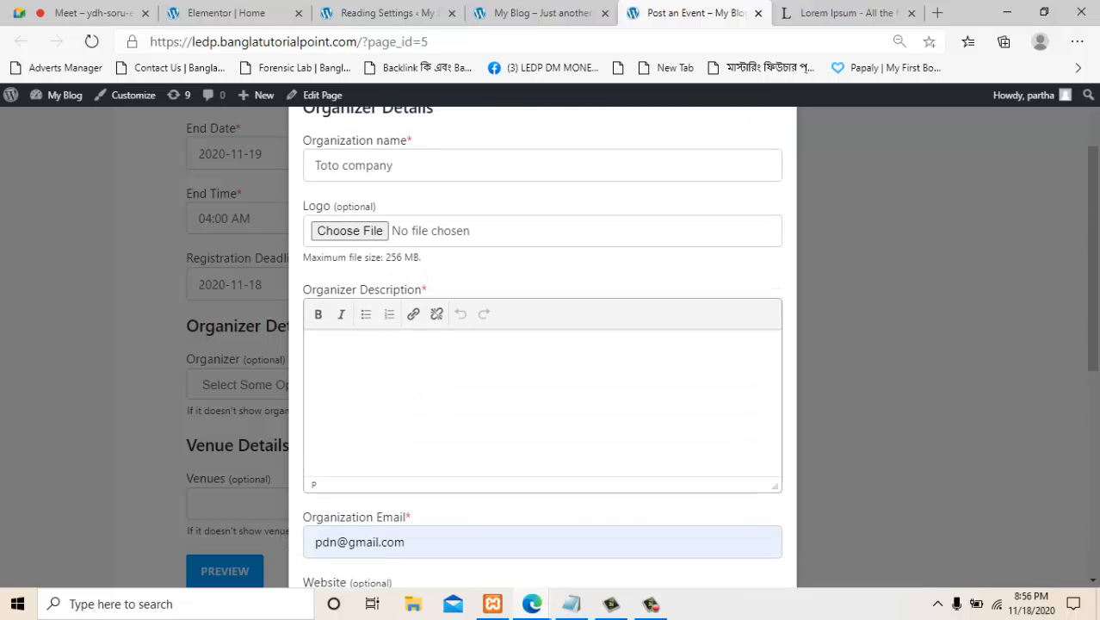
{"action": "left_click", "coordinate": [848, 13]}
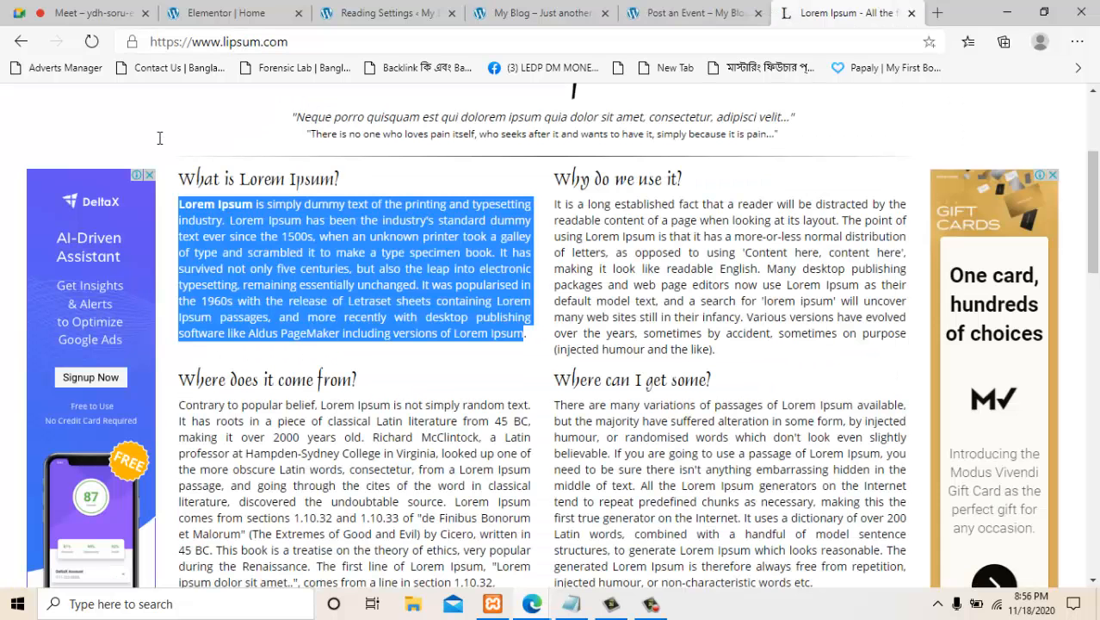
{"action": "right_click", "coordinate": [459, 248]}
{"action": "left_click", "coordinate": [504, 260]}
{"action": "left_click_drag", "start_coordinate": [554, 204], "coordinate": [877, 235]}
{"action": "right_click", "coordinate": [740, 238]}
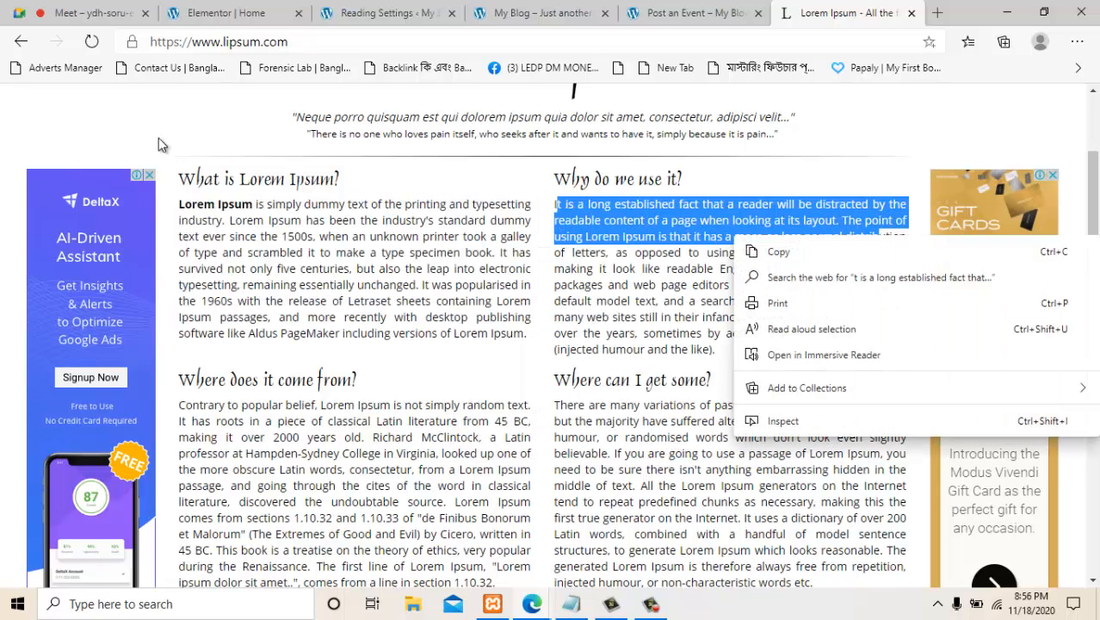
{"action": "left_click", "coordinate": [779, 252]}
Paste the copied text into the Organizer Description and delete the cut-off last word "distrib".
{"action": "left_click", "coordinate": [695, 13]}
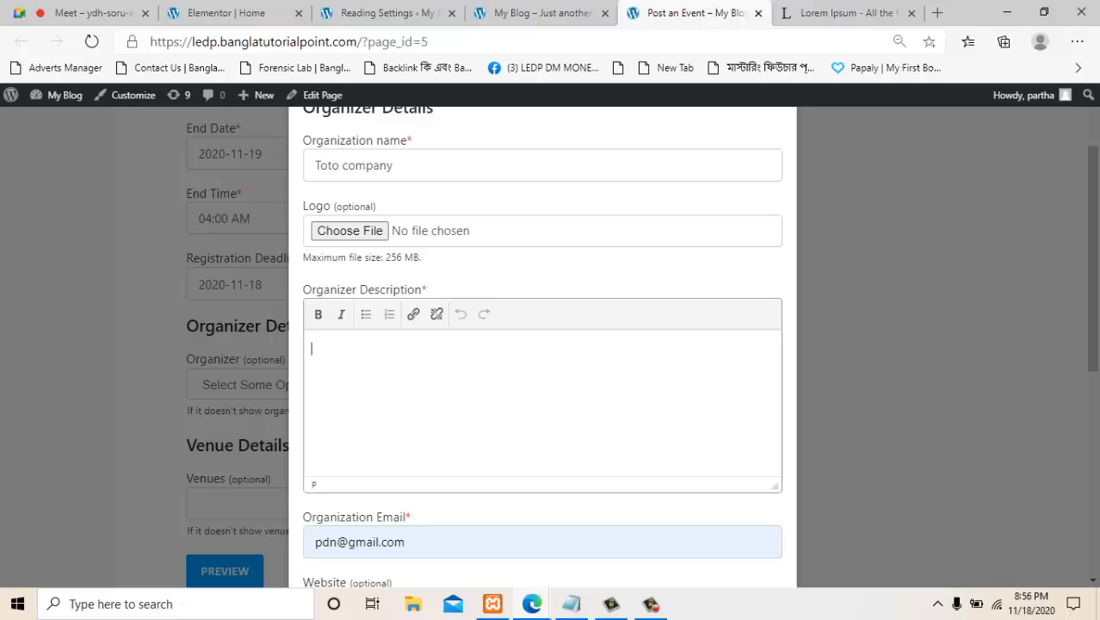
{"action": "key", "text": "ctrl+v"}
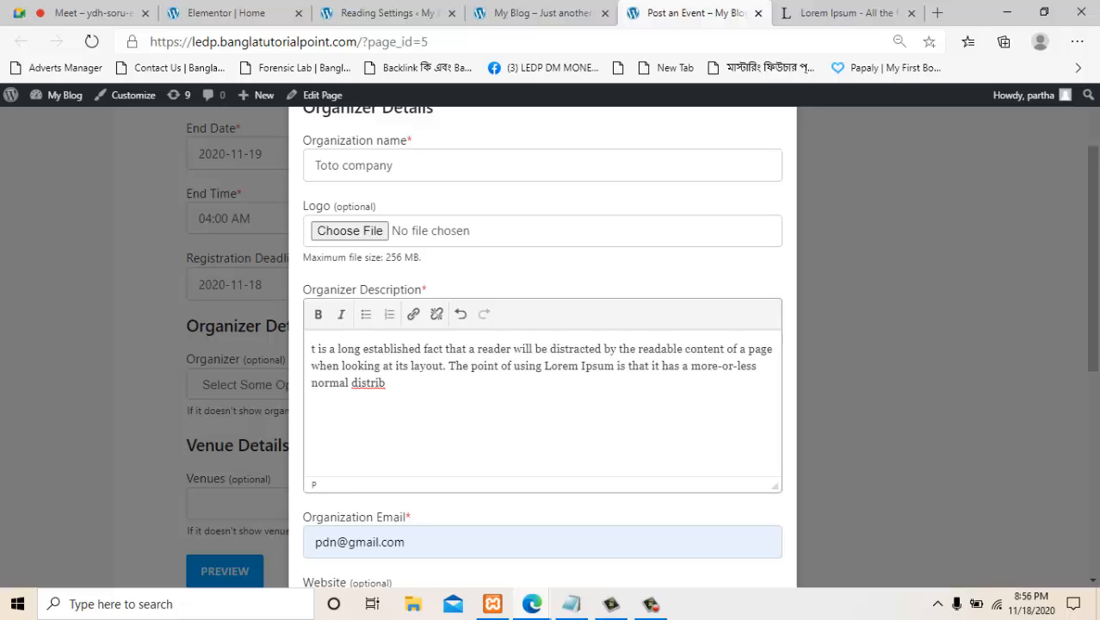
{"action": "double_click", "coordinate": [369, 383]}
{"action": "key", "text": "BackSpace"}
Submit the completed organizer form to add Toto company as the event's organizer.
{"action": "scroll", "coordinate": [159, 145], "scroll_direction": "down", "scroll_amount": 5}
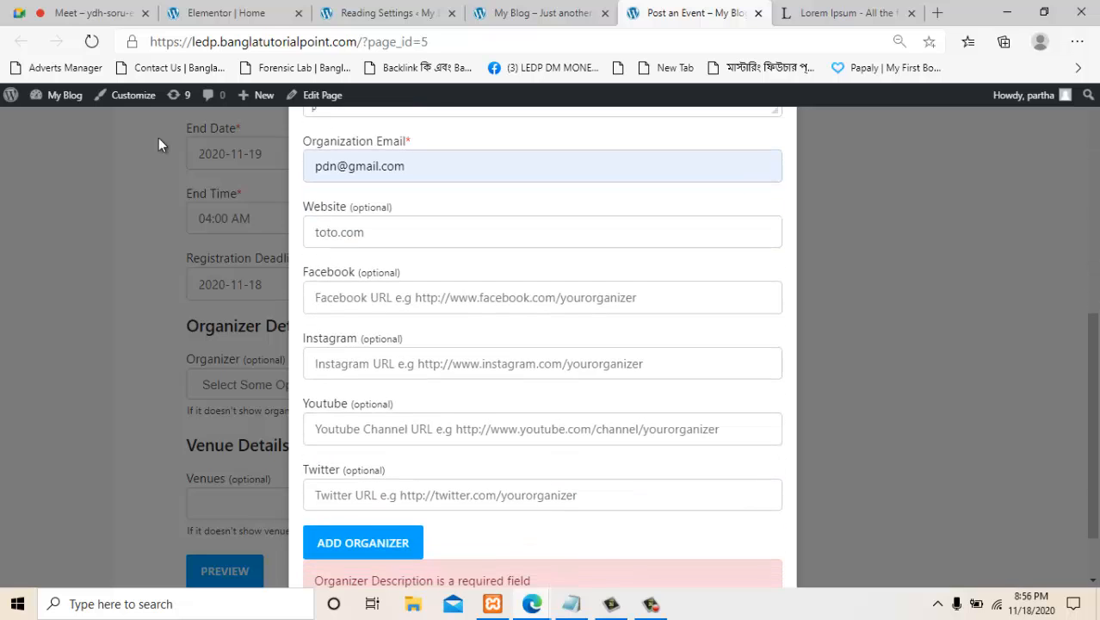
{"action": "scroll", "coordinate": [159, 145], "scroll_direction": "down", "scroll_amount": 1}
{"action": "left_click", "coordinate": [363, 462]}
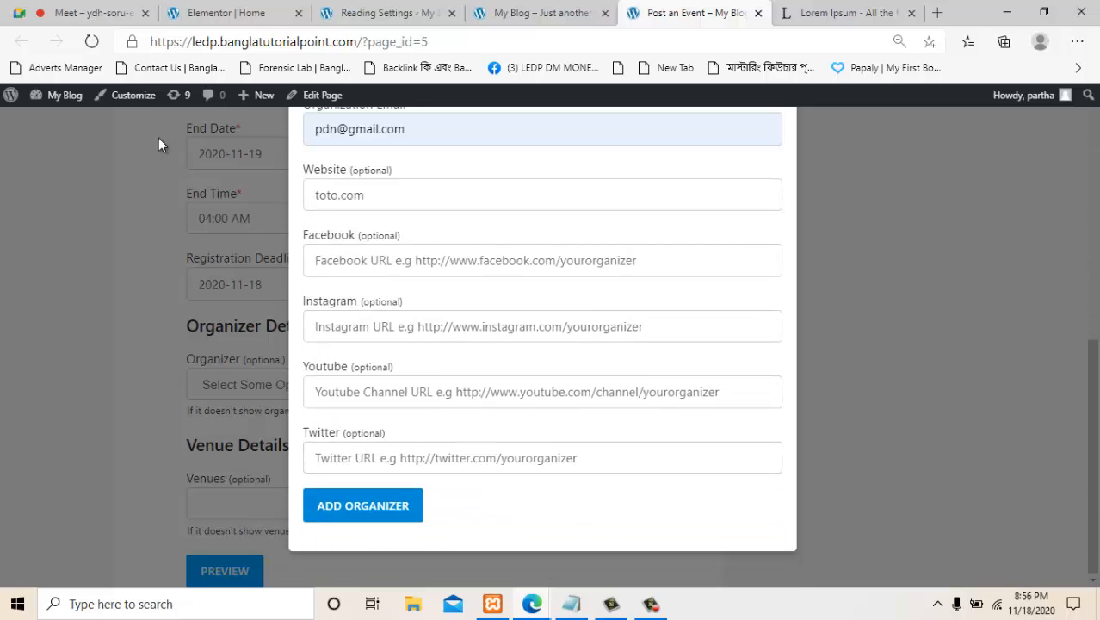
{"action": "scroll", "coordinate": [160, 142], "scroll_direction": "down", "scroll_amount": 1}
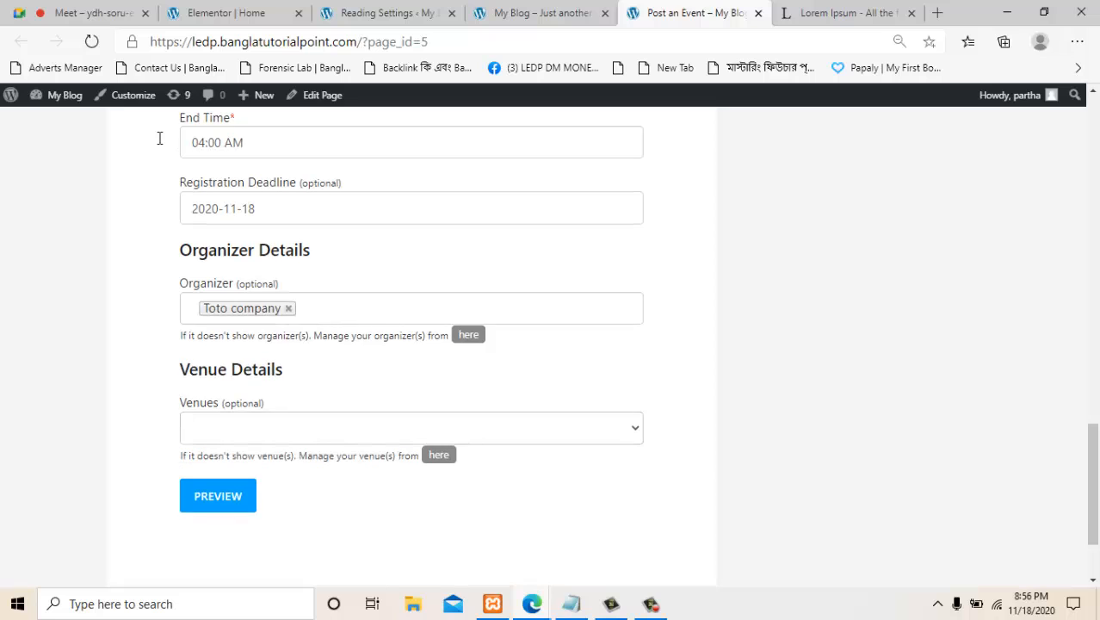
Check the event form's Venues list and open the form for adding a venue.
{"action": "scroll", "coordinate": [159, 142], "scroll_direction": "down", "scroll_amount": 1}
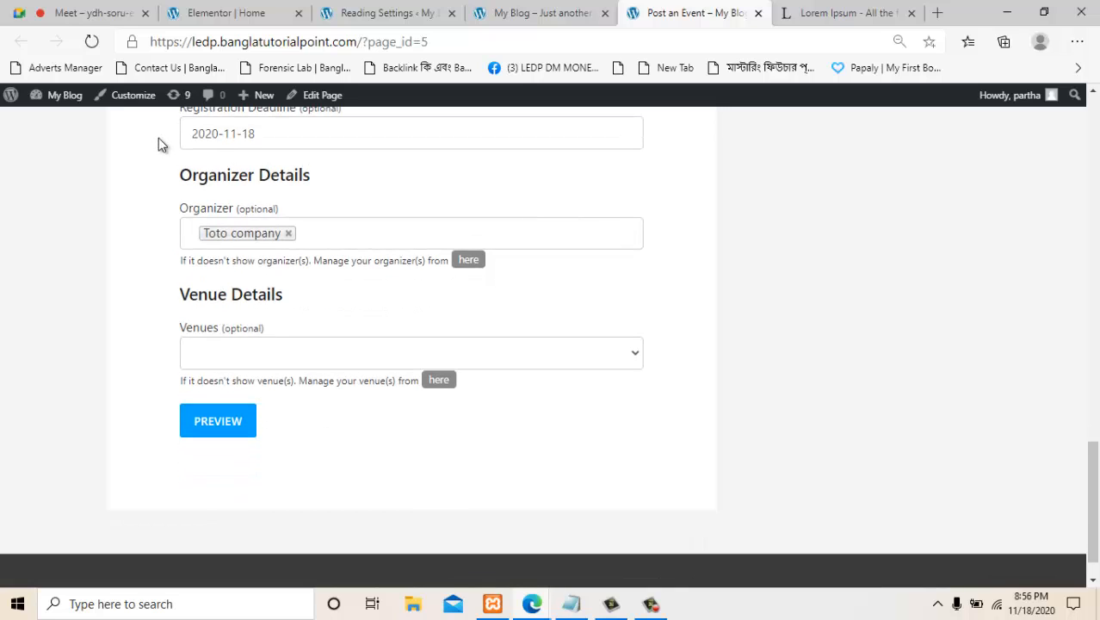
{"action": "left_click", "coordinate": [412, 353]}
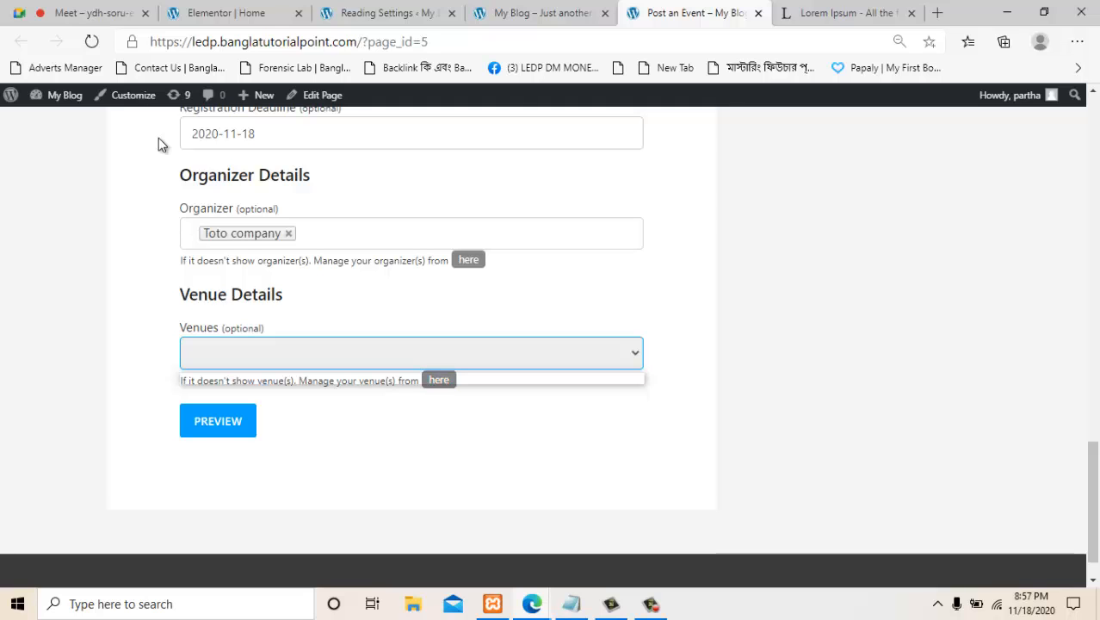
{"action": "left_click", "coordinate": [158, 144]}
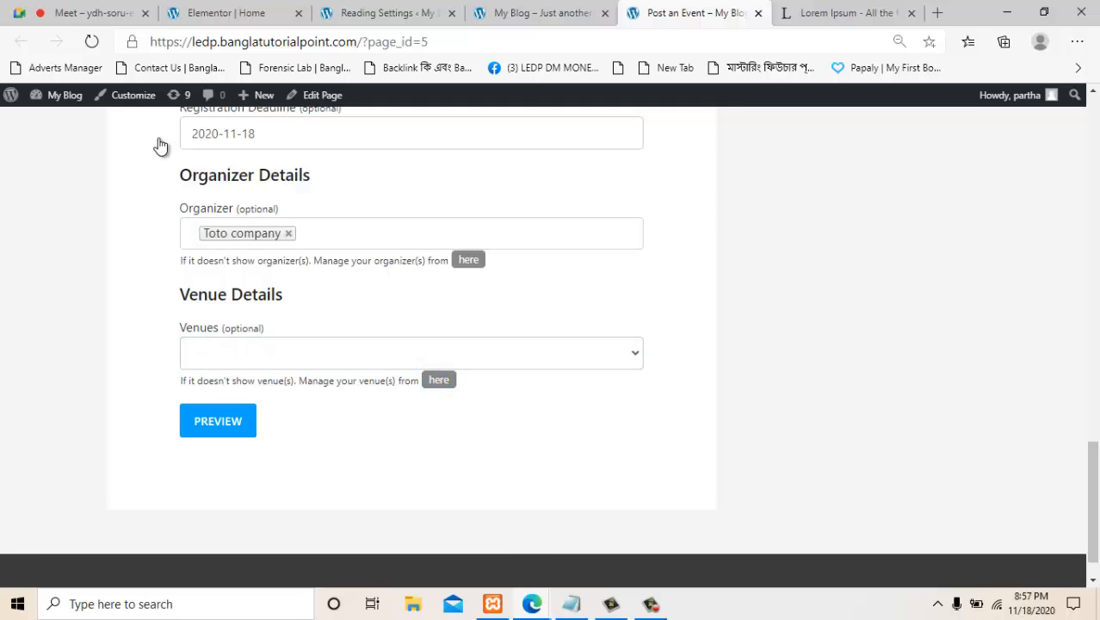
{"action": "left_click", "coordinate": [439, 379]}
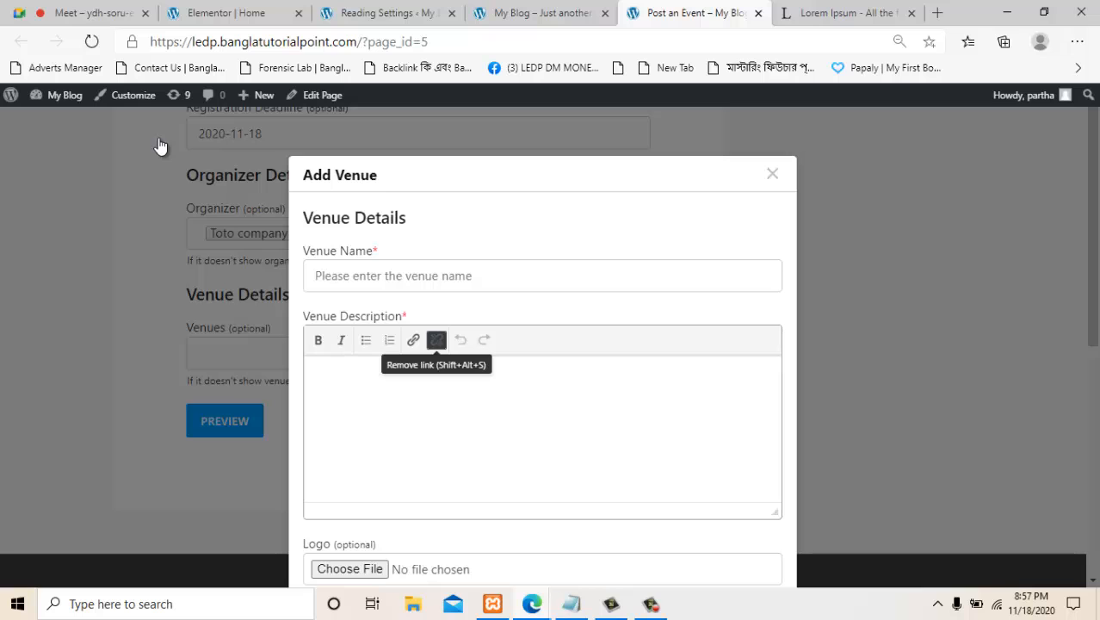
{"action": "scroll", "coordinate": [437, 344], "scroll_direction": "down", "scroll_amount": 3}
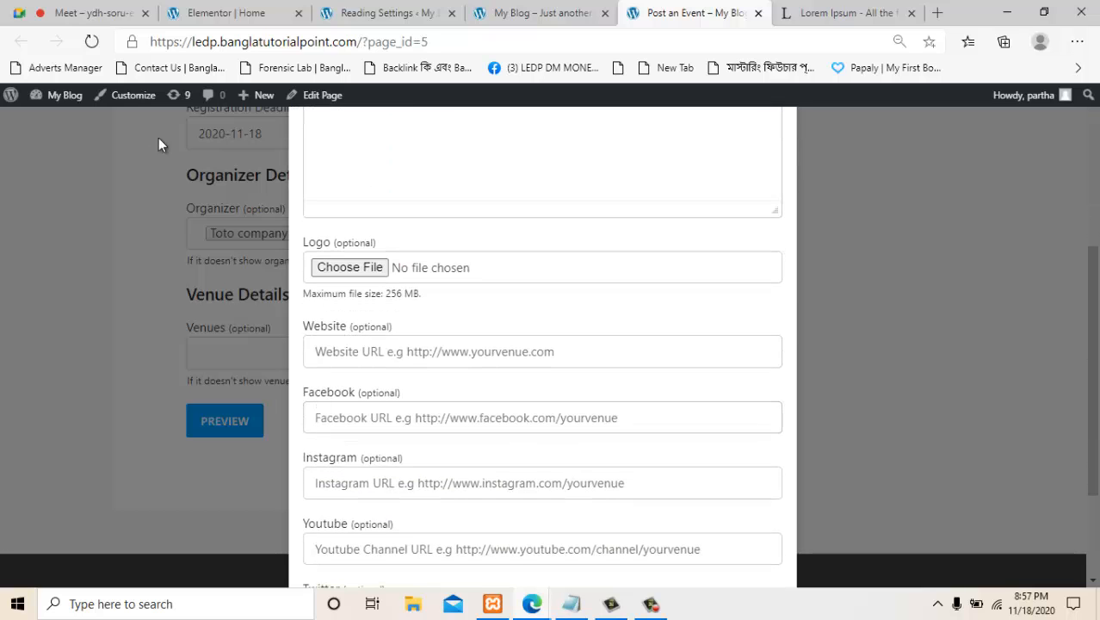
{"action": "scroll", "coordinate": [542, 345], "scroll_direction": "up", "scroll_amount": 3}
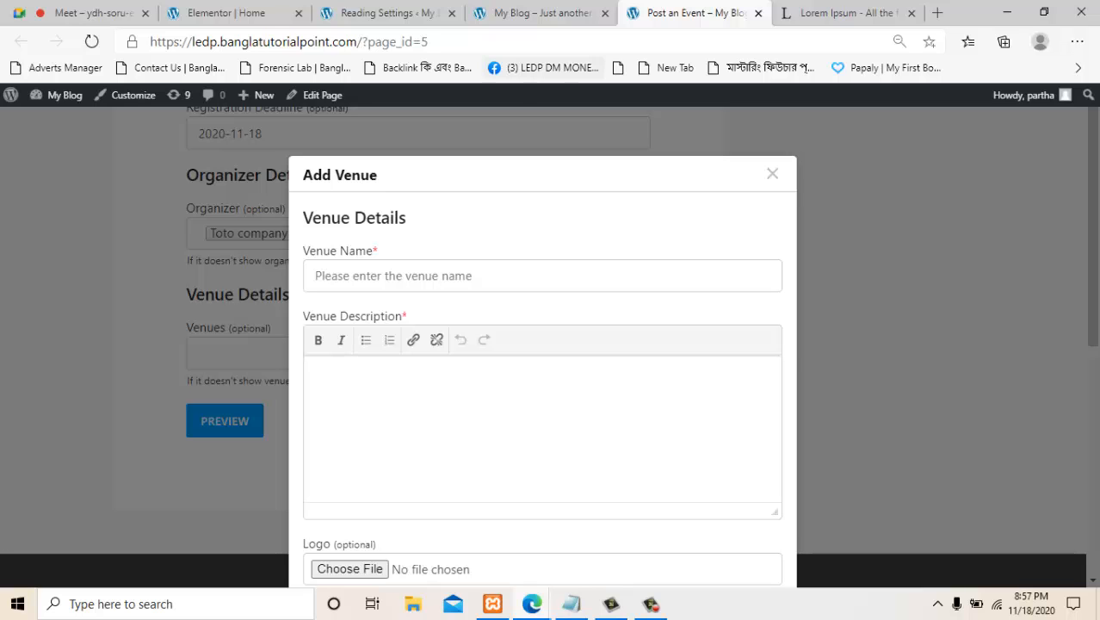
{"action": "key", "text": "ctrl+shift+Tab"}
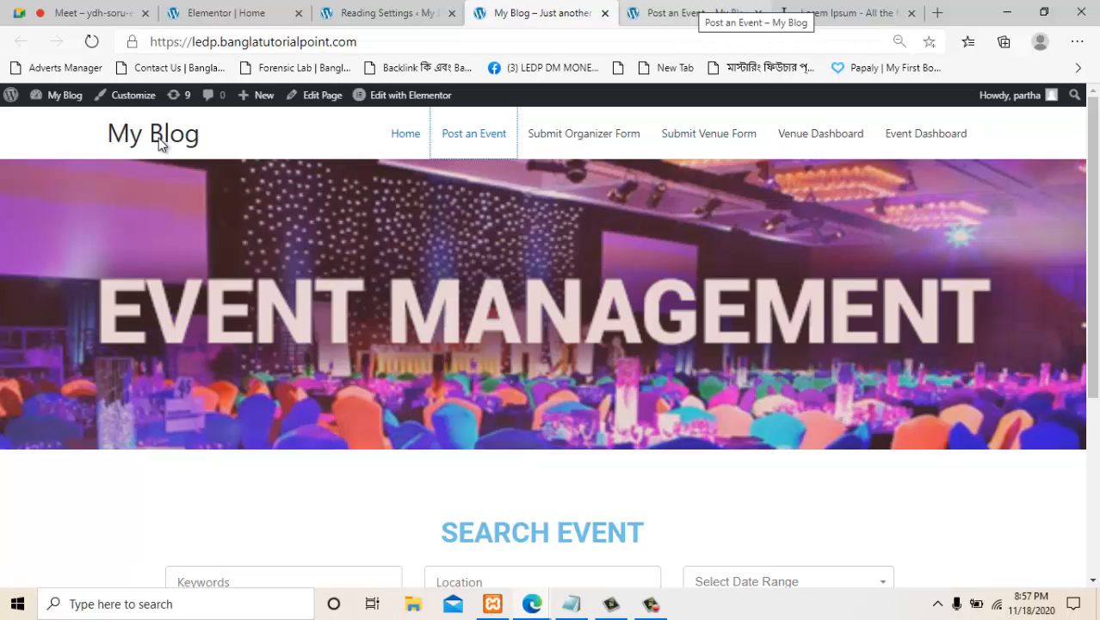
{"action": "key", "text": "ctrl+Tab"}
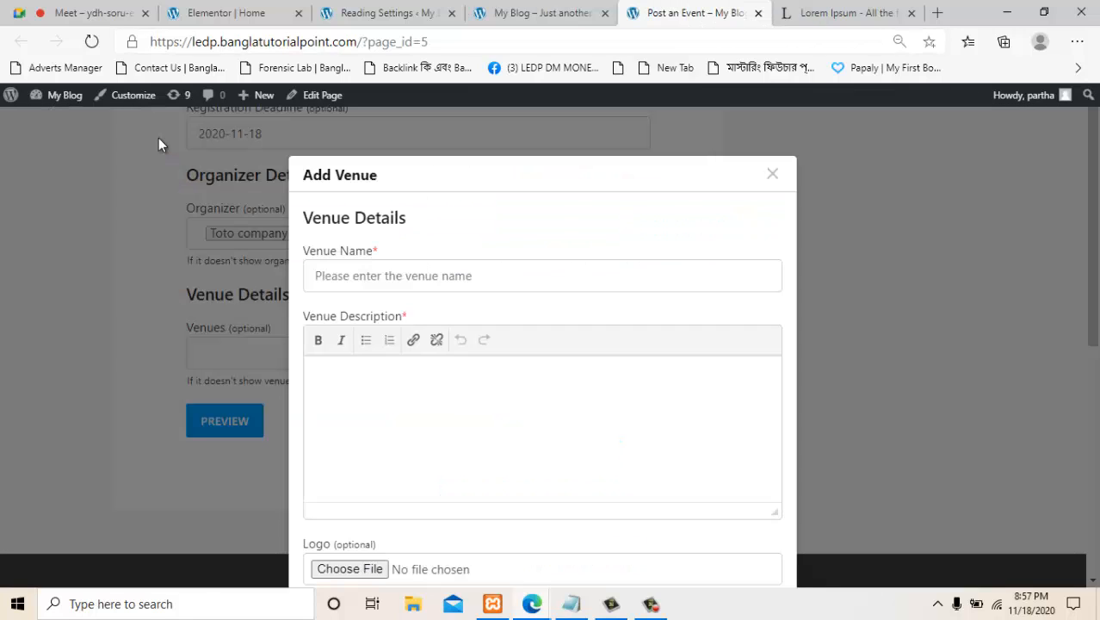
{"action": "key", "text": "Tab"}
{"action": "scroll", "coordinate": [159, 145], "scroll_direction": "down", "scroll_amount": 3}
{"action": "scroll", "coordinate": [159, 144], "scroll_direction": "up", "scroll_amount": 3}
{"action": "key", "text": "Tab"}
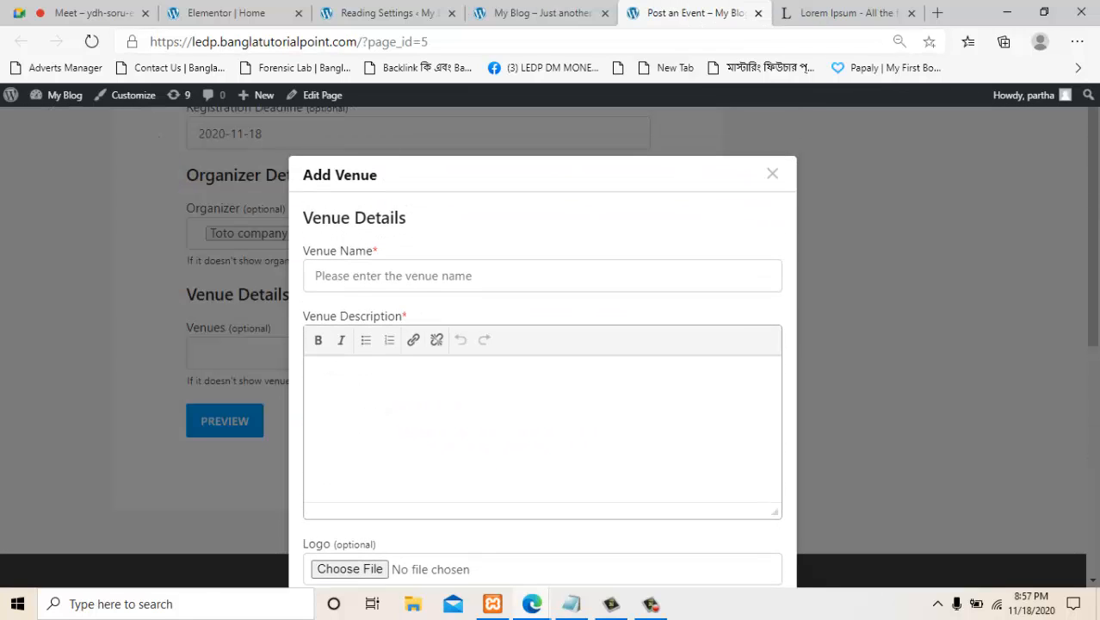
Enter "BTC center" as the venue name in the Add Venue form.
{"action": "left_click", "coordinate": [394, 277]}
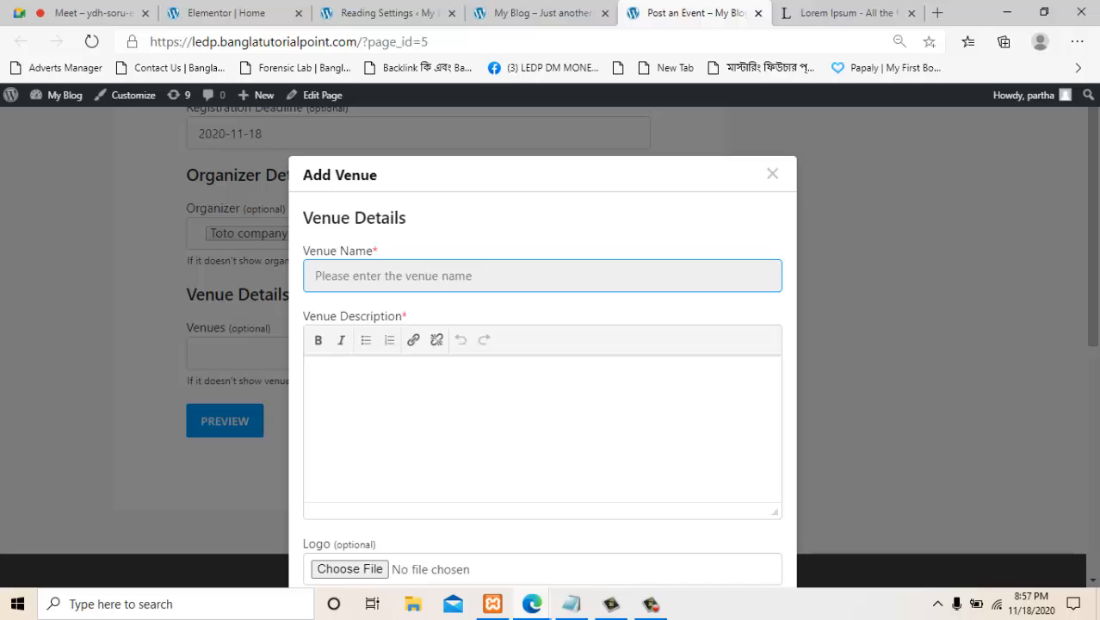
{"action": "type", "text": "BTC ce"}
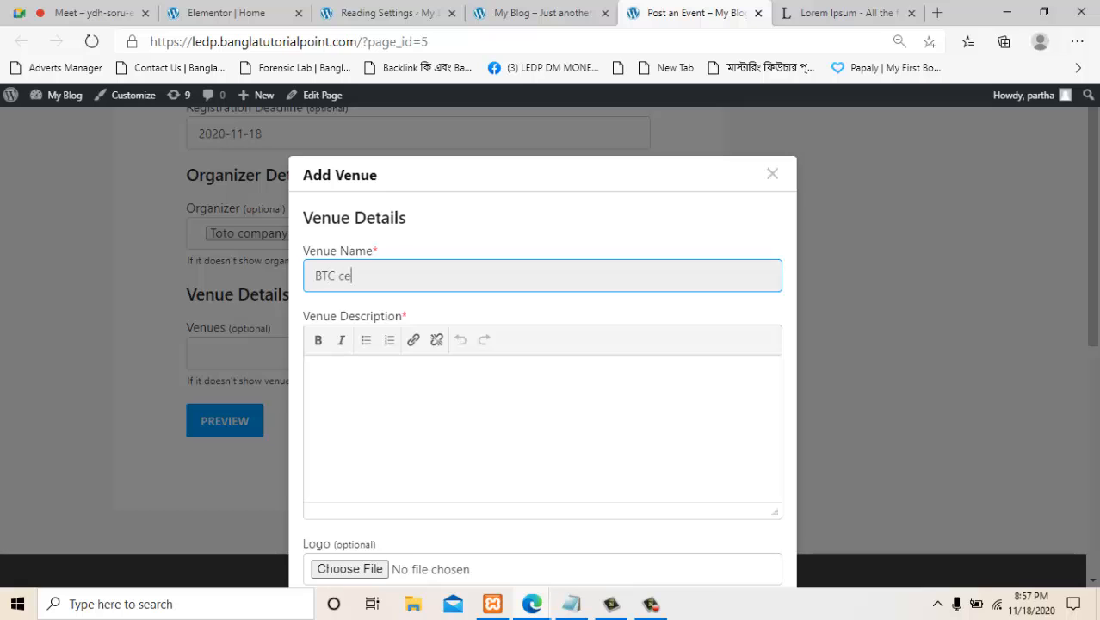
{"action": "type", "text": "nter"}
Copy the selected "Why do we use it?" text from the Lorem Ipsum page and paste it into the Venue Description.
{"action": "left_click", "coordinate": [311, 374]}
{"action": "scroll", "coordinate": [542, 344], "scroll_direction": "down", "scroll_amount": 3}
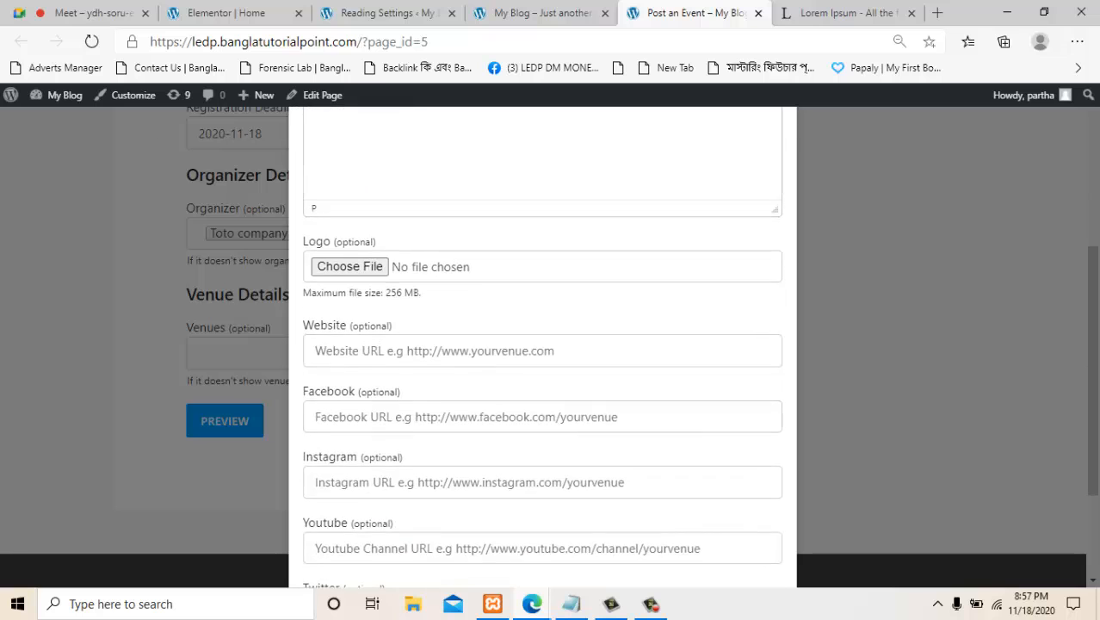
{"action": "scroll", "coordinate": [542, 344], "scroll_direction": "up", "scroll_amount": 3}
{"action": "key", "text": "ctrl+Tab"}
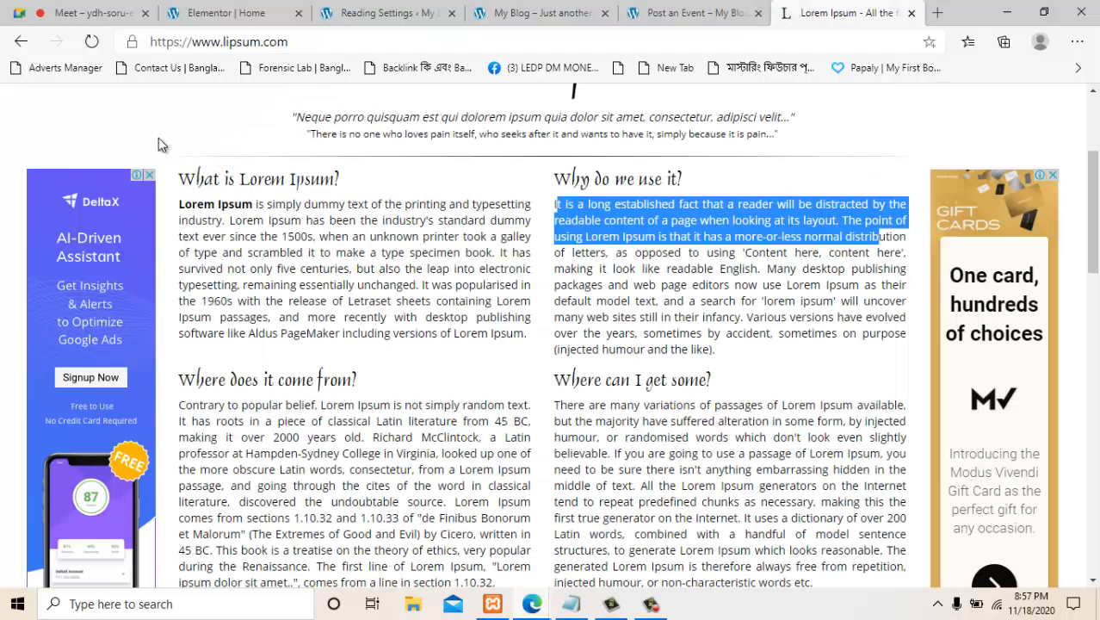
{"action": "right_click", "coordinate": [602, 233]}
{"action": "left_click", "coordinate": [646, 247]}
{"action": "left_click", "coordinate": [697, 13]}
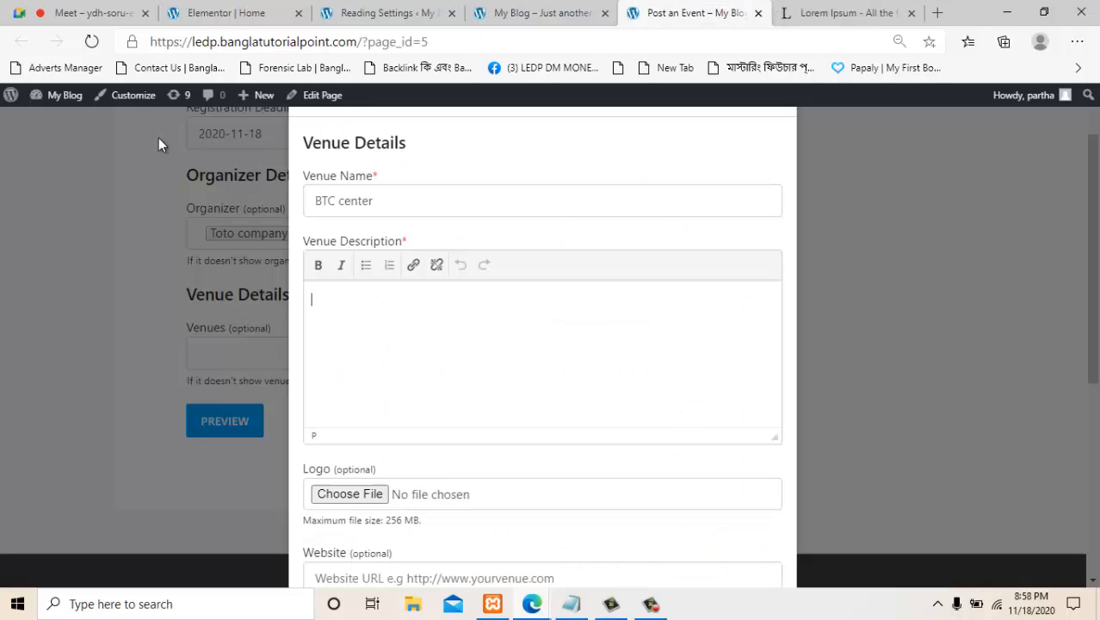
{"action": "key", "text": "ctrl+v"}
{"action": "scroll", "coordinate": [158, 145], "scroll_direction": "down", "scroll_amount": 3}
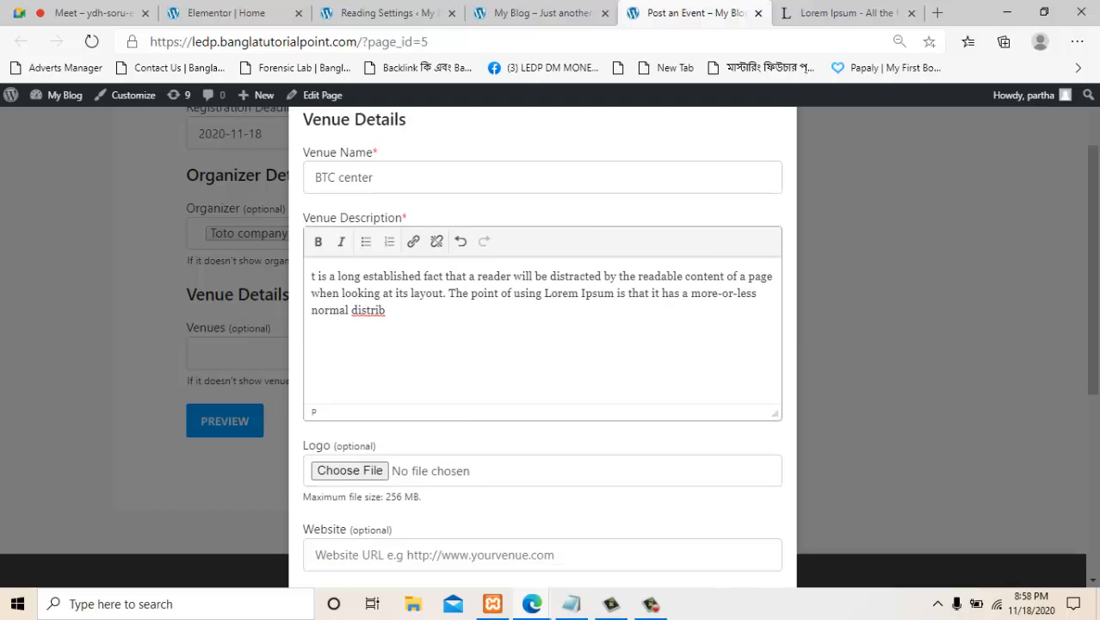
Submit the venue form to add BTC center to the event and open the event's preview.
{"action": "scroll", "coordinate": [158, 145], "scroll_direction": "down", "scroll_amount": 2}
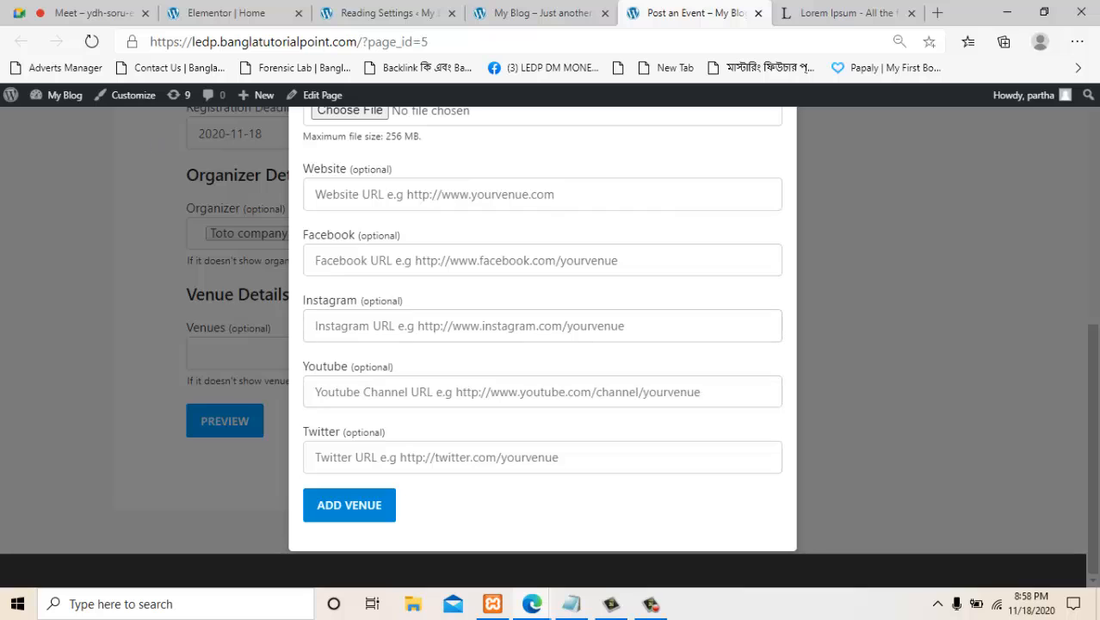
{"action": "scroll", "coordinate": [158, 144], "scroll_direction": "up", "scroll_amount": 15}
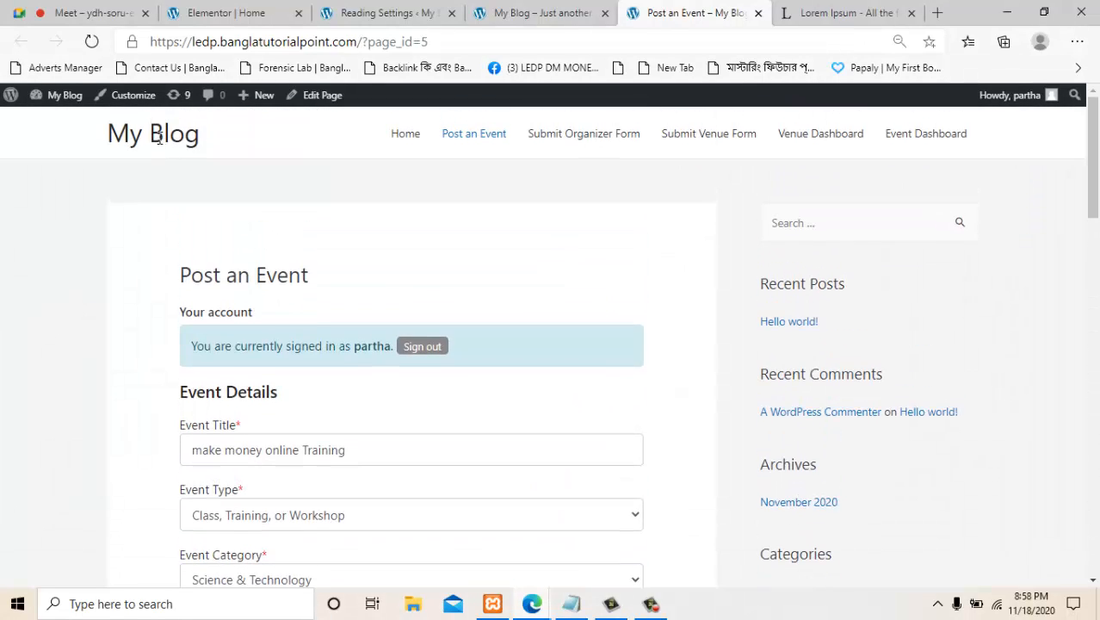
{"action": "scroll", "coordinate": [158, 142], "scroll_direction": "down", "scroll_amount": 15}
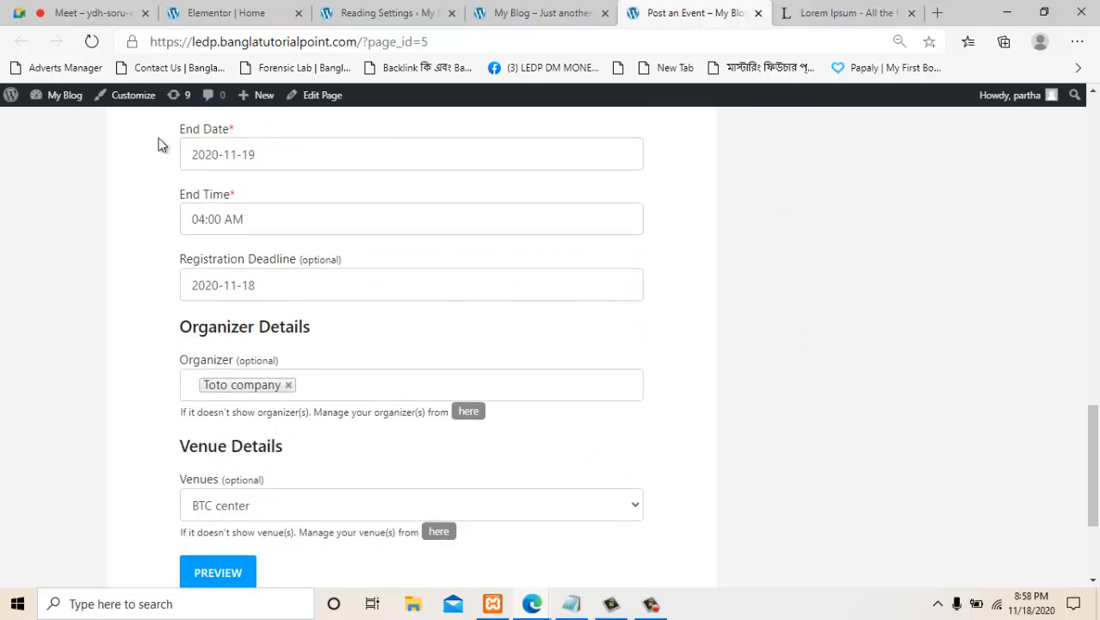
{"action": "scroll", "coordinate": [159, 139], "scroll_direction": "down", "scroll_amount": 3}
{"action": "left_click", "coordinate": [218, 375]}
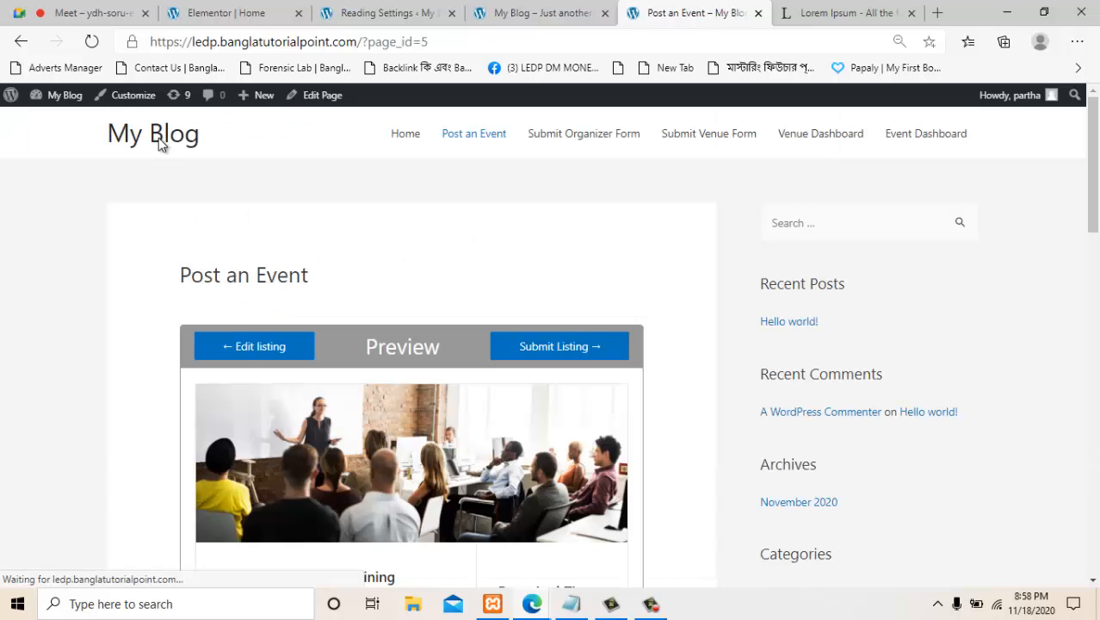
Review the event preview's banner, description, date and time, location, event type, category, registration end date and sharing links.
{"action": "scroll", "coordinate": [158, 144], "scroll_direction": "down", "scroll_amount": 3}
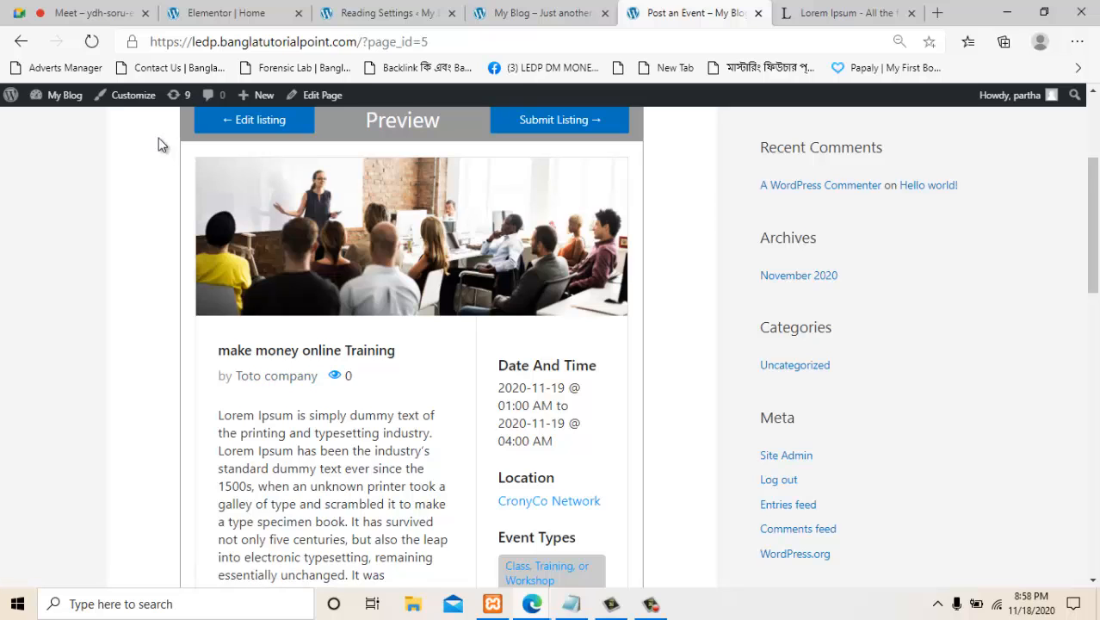
{"action": "scroll", "coordinate": [159, 145], "scroll_direction": "down", "scroll_amount": 1}
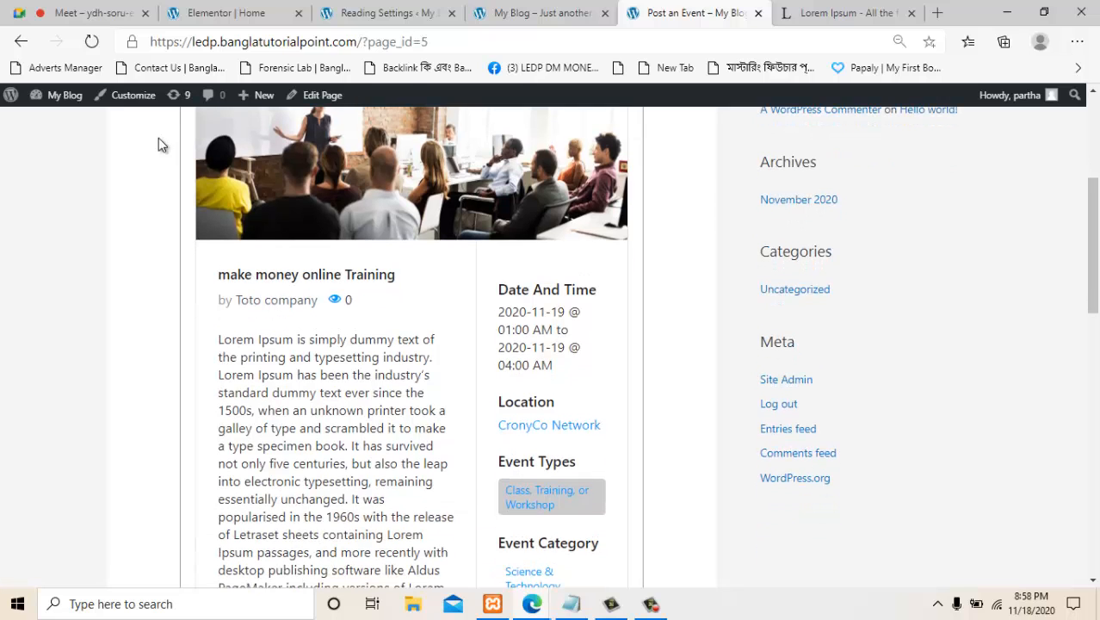
{"action": "scroll", "coordinate": [159, 142], "scroll_direction": "down", "scroll_amount": 1}
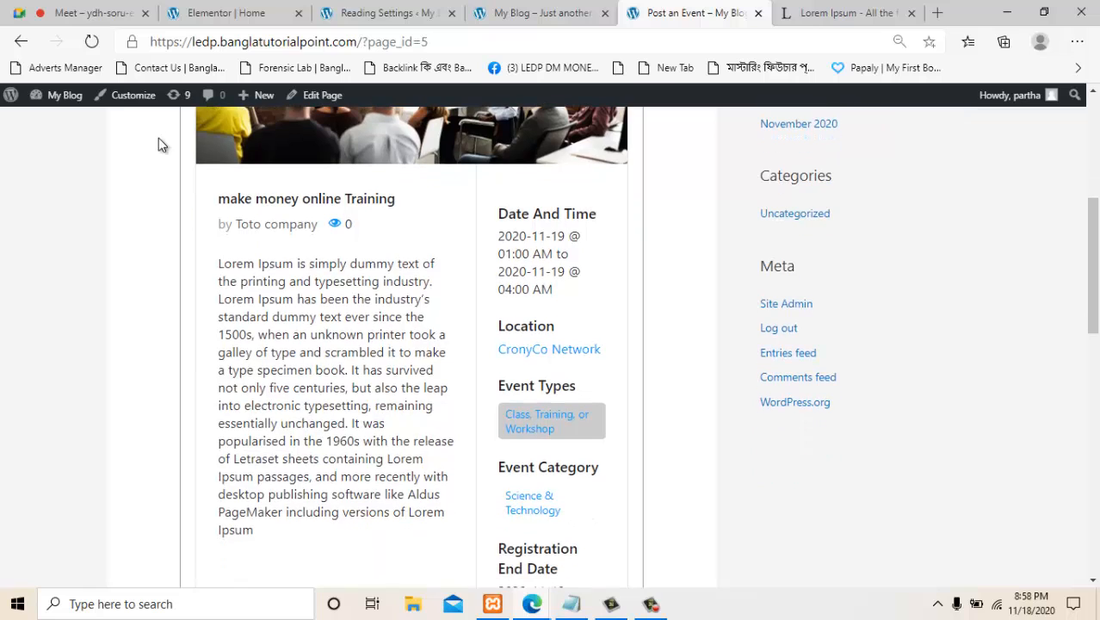
{"action": "scroll", "coordinate": [158, 145], "scroll_direction": "down", "scroll_amount": 1}
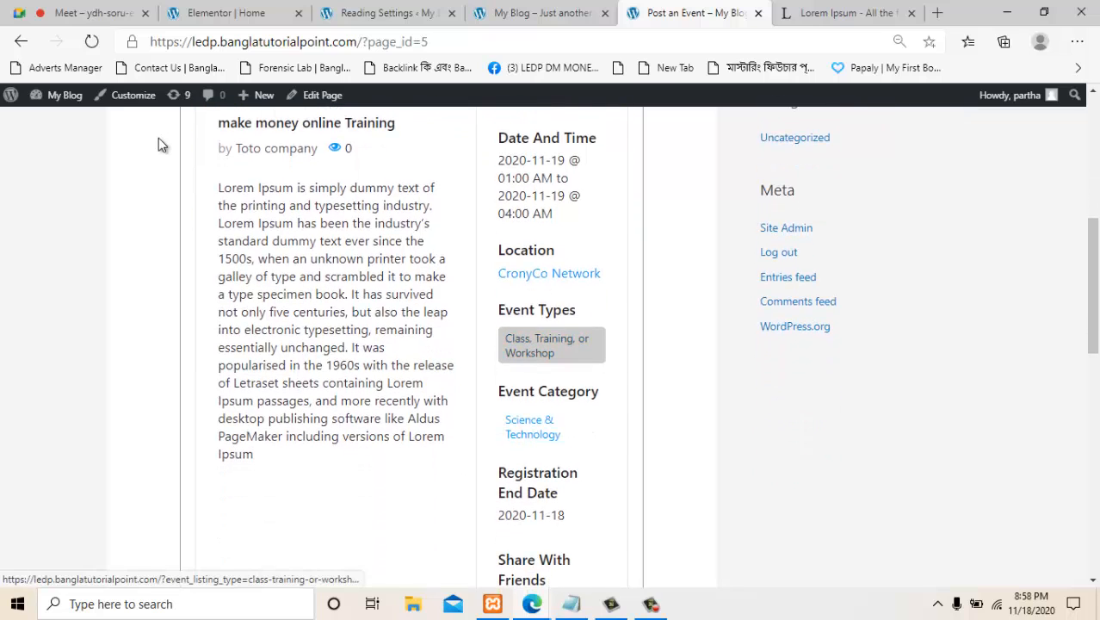
{"action": "scroll", "coordinate": [159, 144], "scroll_direction": "down", "scroll_amount": 1}
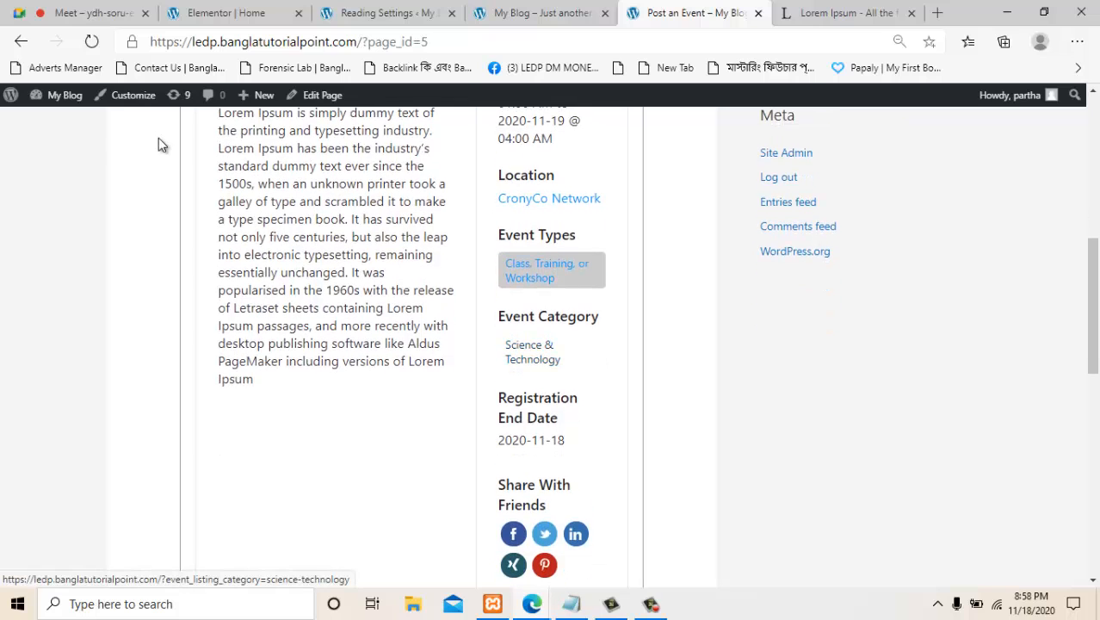
{"action": "scroll", "coordinate": [159, 144], "scroll_direction": "down", "scroll_amount": 1}
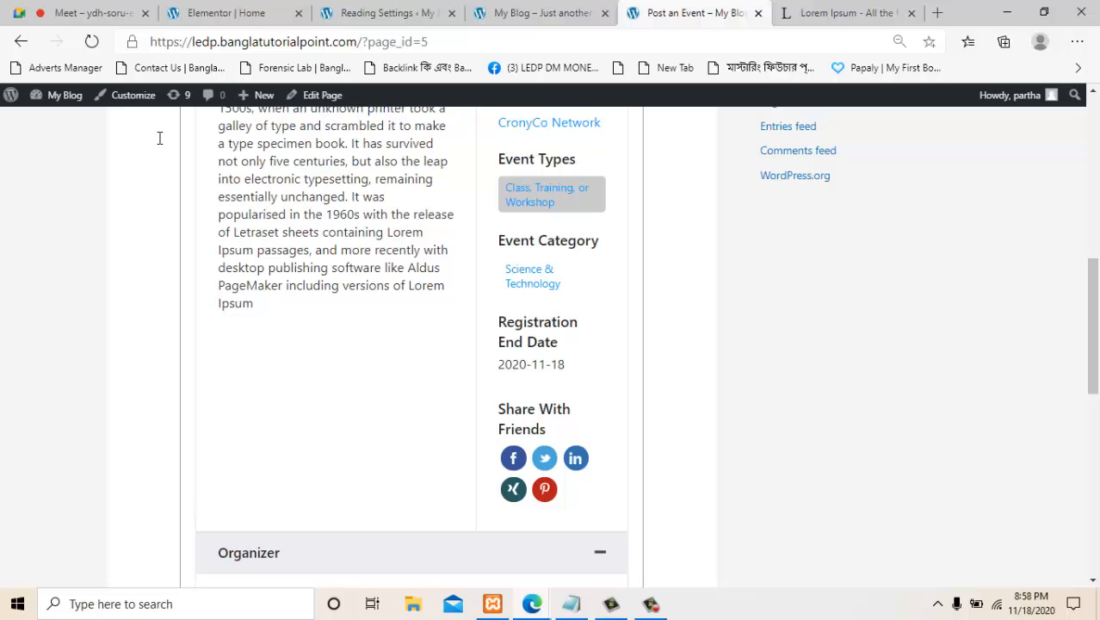
{"action": "scroll", "coordinate": [158, 142], "scroll_direction": "down", "scroll_amount": 1}
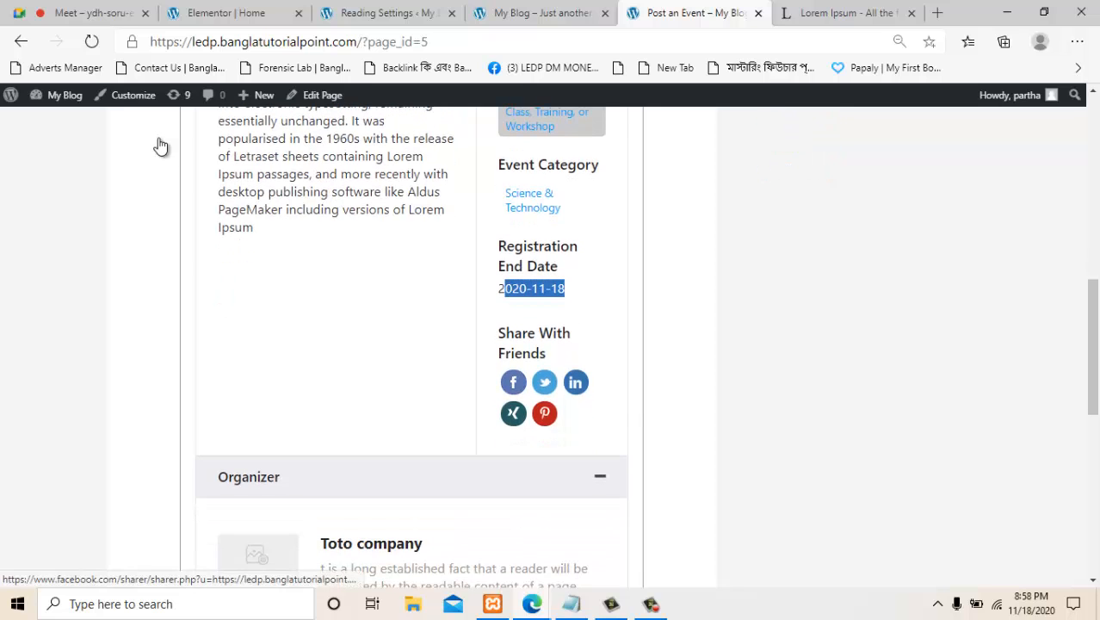
{"action": "key", "text": "Tab"}
{"action": "key", "text": "Tab"}
{"action": "key", "text": "Tab"}
{"action": "key", "text": "Tab"}
Check the organizer and venue details in the event preview and collapse both sections.
{"action": "scroll", "coordinate": [159, 145], "scroll_direction": "down", "scroll_amount": 3}
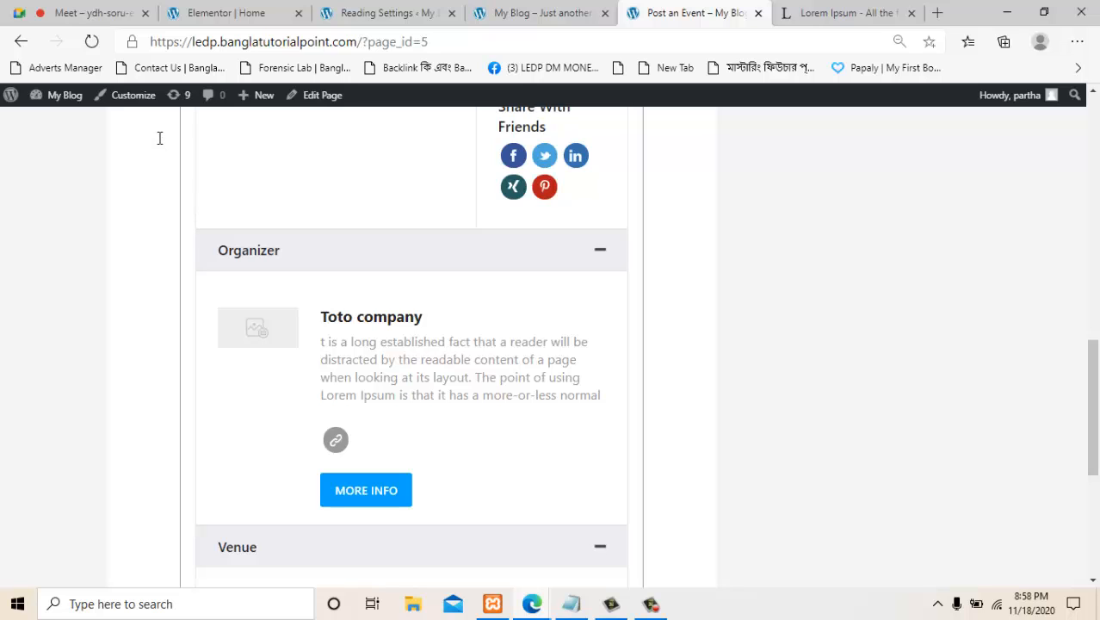
{"action": "scroll", "coordinate": [158, 144], "scroll_direction": "down", "scroll_amount": 2}
{"action": "key", "text": "Tab"}
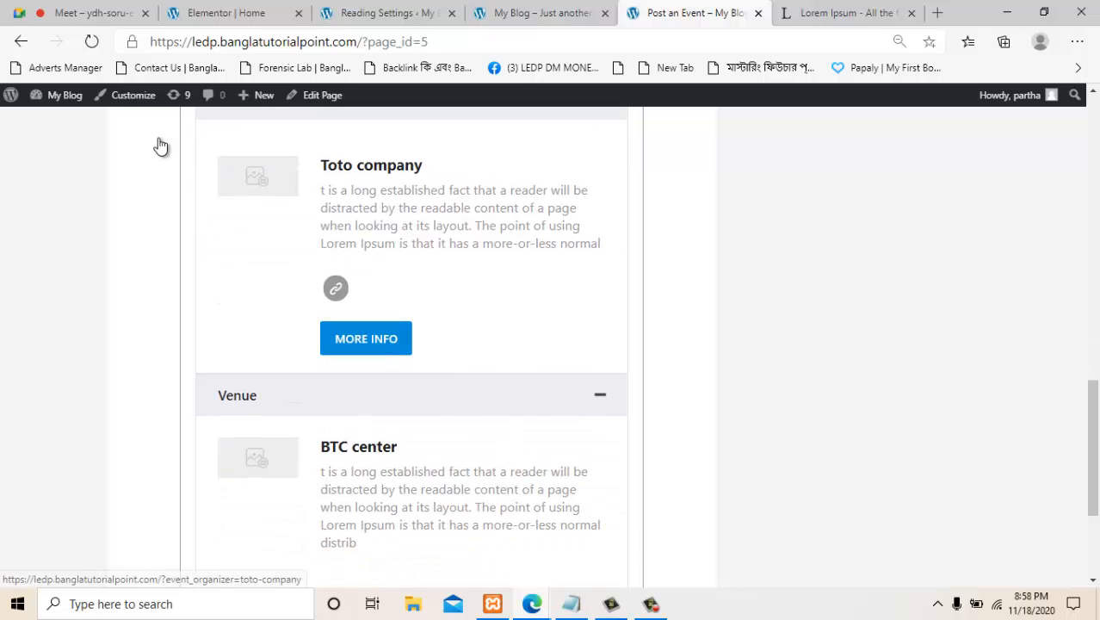
{"action": "scroll", "coordinate": [160, 138], "scroll_direction": "down", "scroll_amount": 2}
{"action": "key", "text": "Tab"}
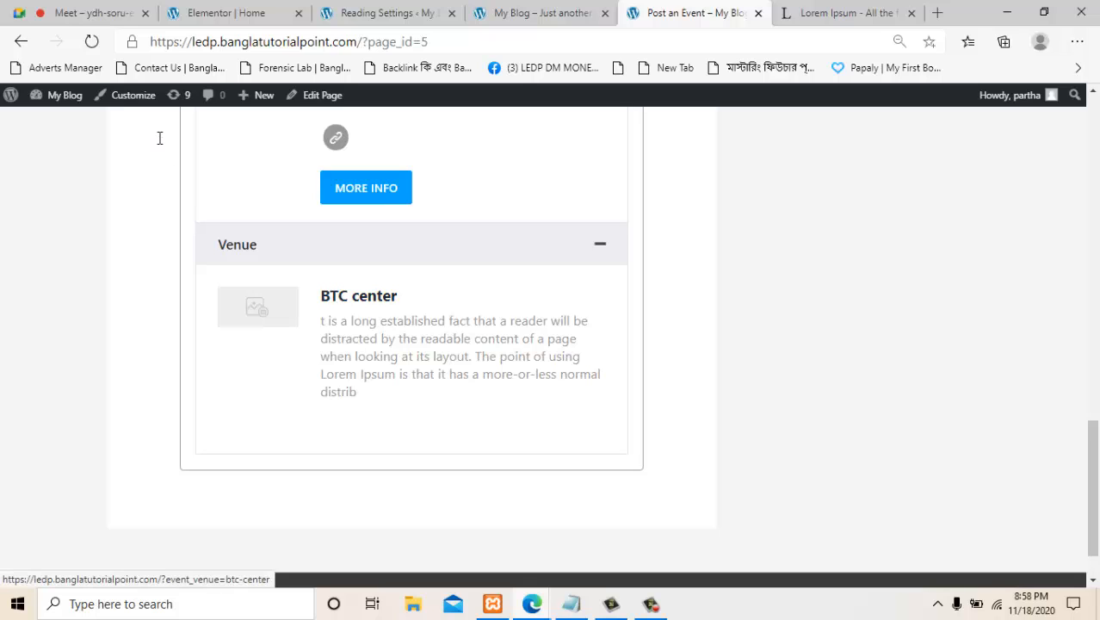
{"action": "key", "text": "shift+Down"}
{"action": "key", "text": "shift+Down"}
{"action": "key", "text": "shift+Down"}
{"action": "key", "text": "shift+Down"}
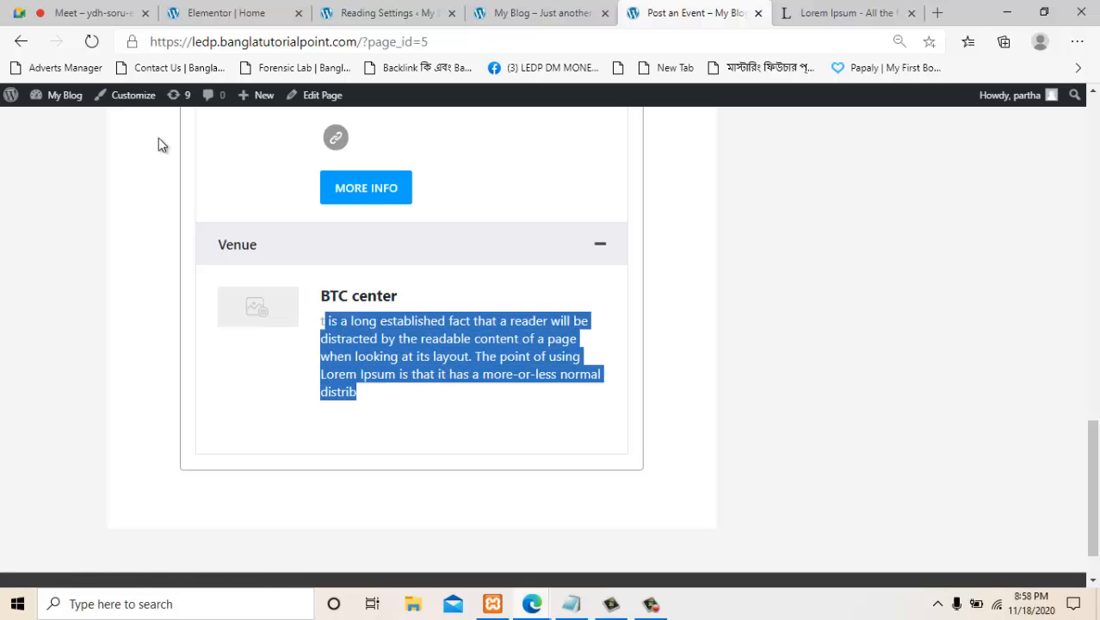
{"action": "left_click", "coordinate": [159, 145]}
{"action": "scroll", "coordinate": [160, 146], "scroll_direction": "up", "scroll_amount": 5}
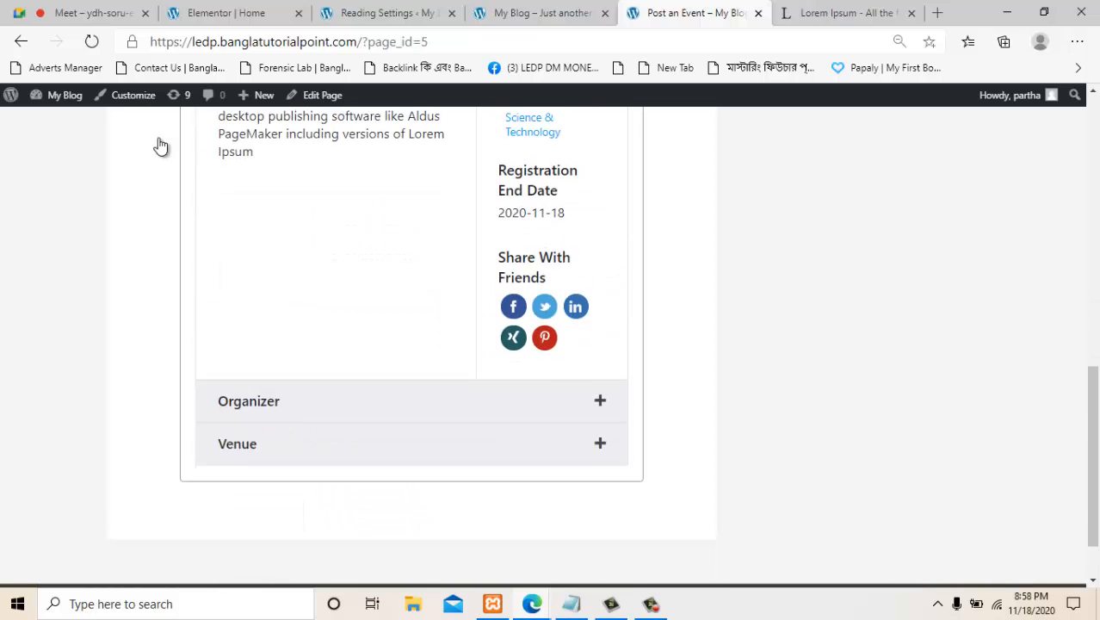
Submit the previewed "make money online Training" listing and read the message shown on the page.
{"action": "scroll", "coordinate": [159, 146], "scroll_direction": "up", "scroll_amount": 9}
{"action": "scroll", "coordinate": [159, 144], "scroll_direction": "down", "scroll_amount": 10}
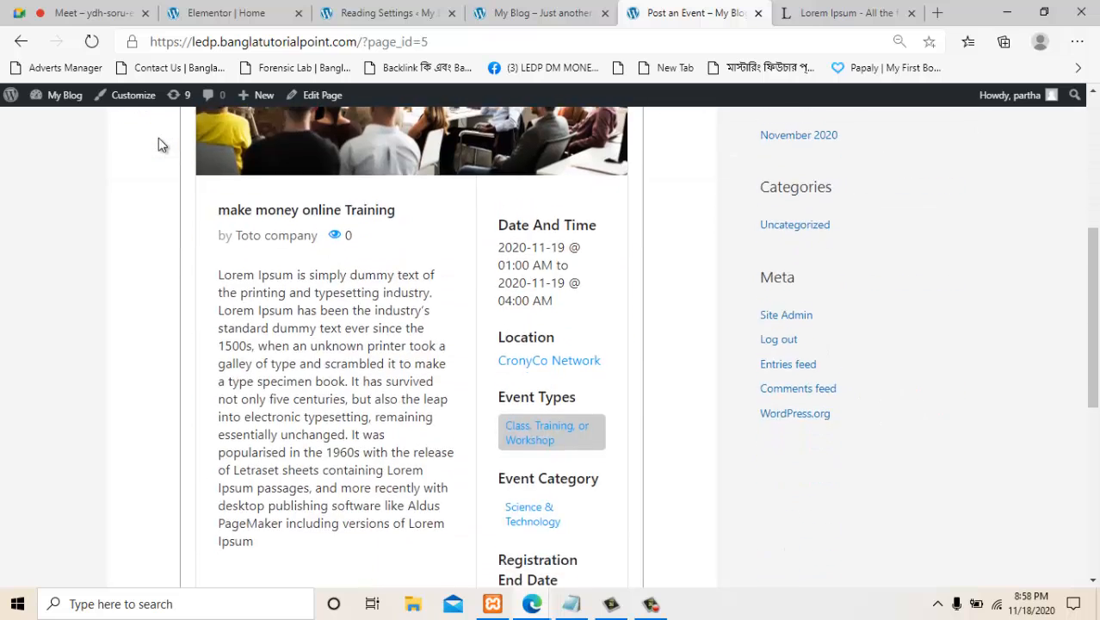
{"action": "scroll", "coordinate": [158, 145], "scroll_direction": "up", "scroll_amount": 10}
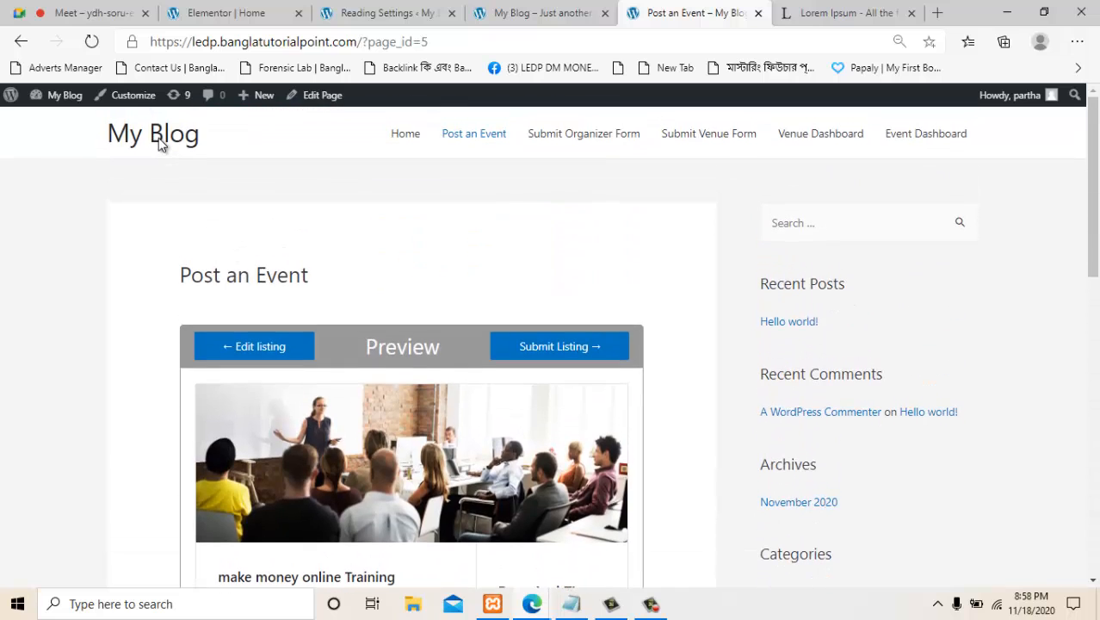
{"action": "left_click", "coordinate": [159, 145]}
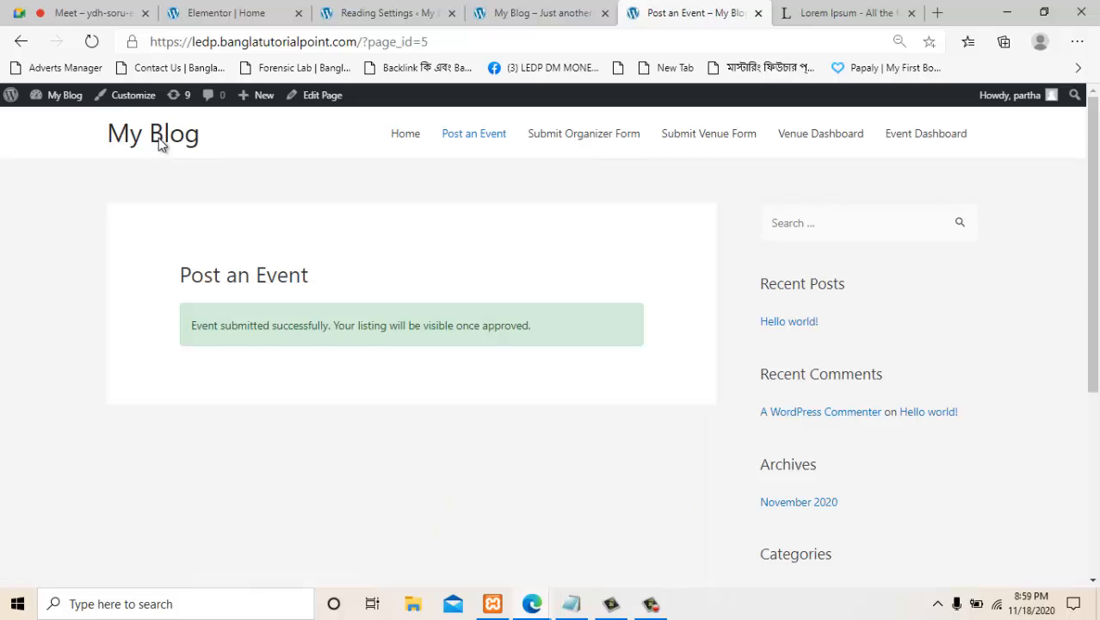
{"action": "left_click_drag", "start_coordinate": [191, 326], "coordinate": [462, 326]}
{"action": "left_click_drag", "start_coordinate": [531, 325], "coordinate": [191, 325]}
{"action": "left_click", "coordinate": [361, 325]}
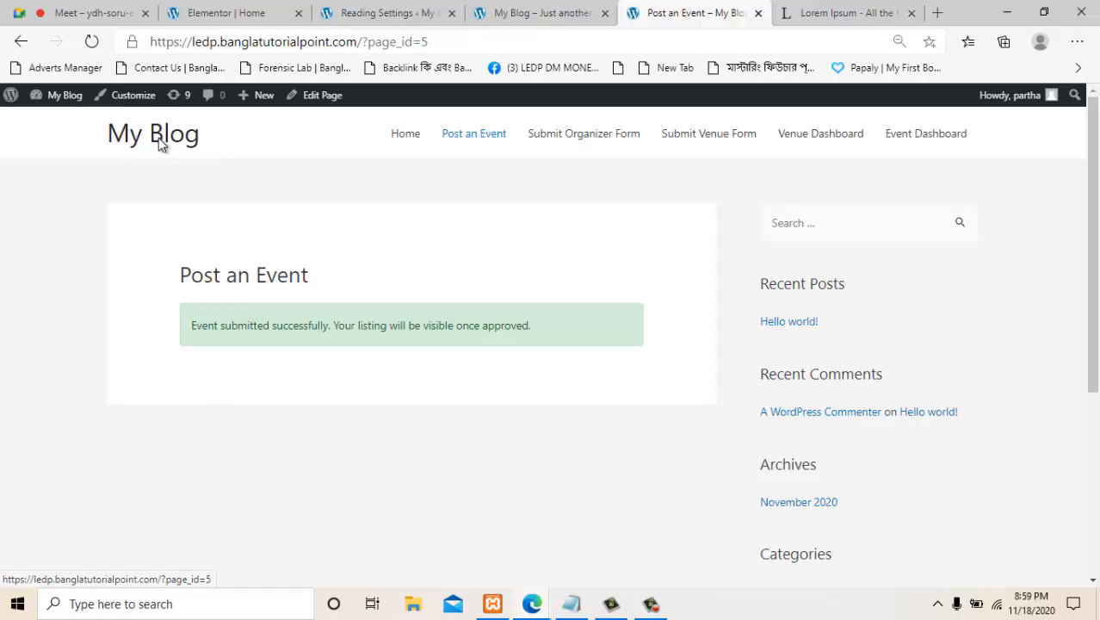
Open a new blank Post an Event form and look over its event detail fields.
{"action": "left_click", "coordinate": [160, 145]}
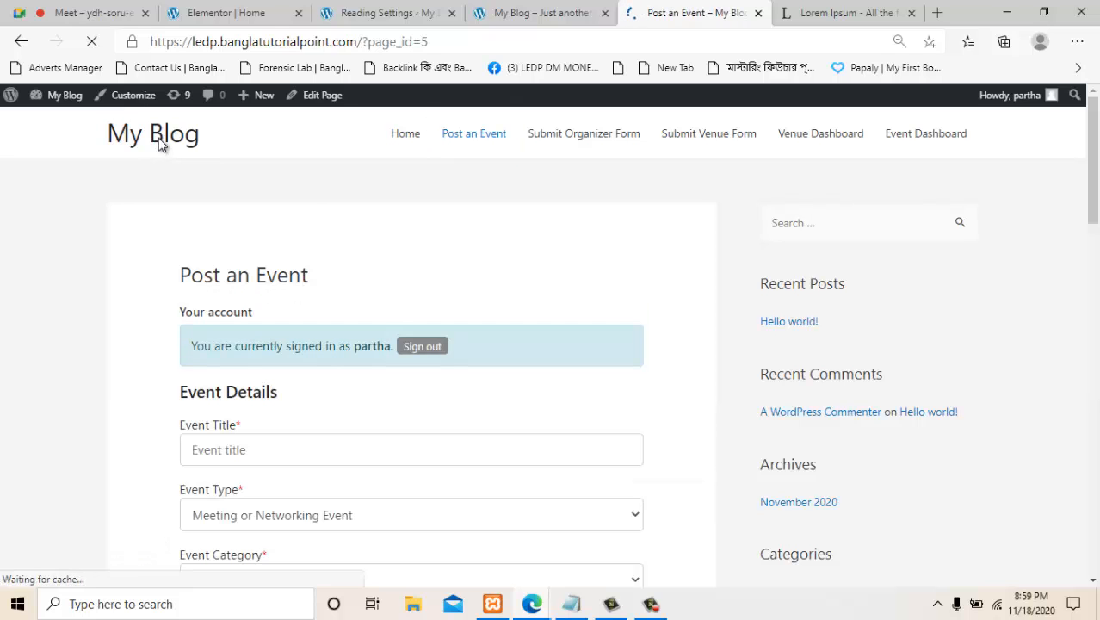
{"action": "scroll", "coordinate": [160, 144], "scroll_direction": "down", "scroll_amount": 6}
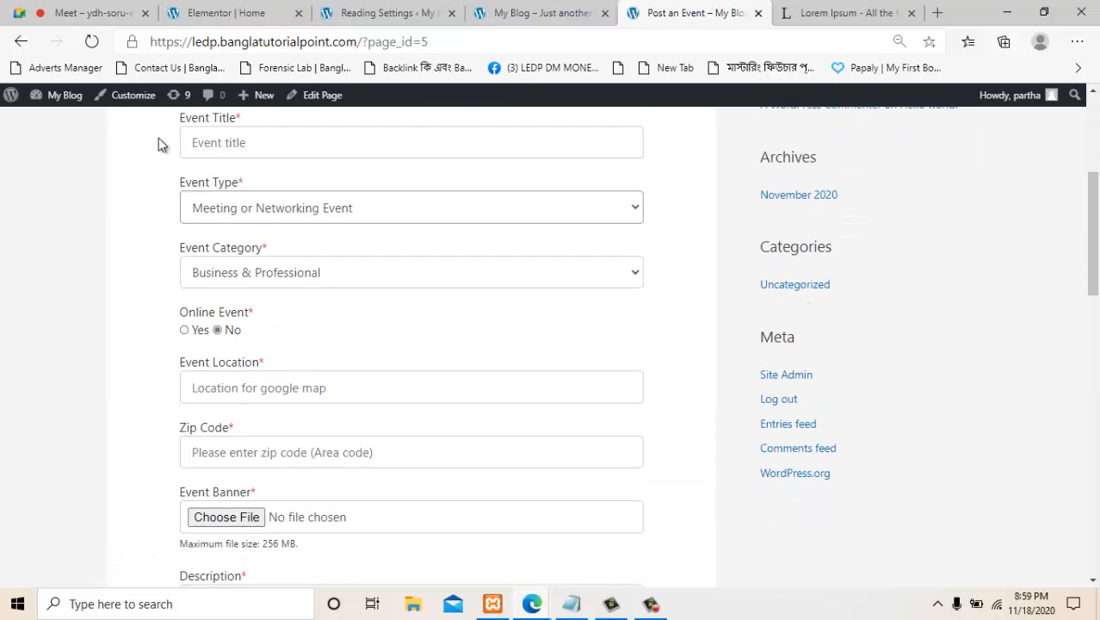
{"action": "scroll", "coordinate": [160, 145], "scroll_direction": "down", "scroll_amount": 3}
{"action": "scroll", "coordinate": [160, 144], "scroll_direction": "up", "scroll_amount": 8}
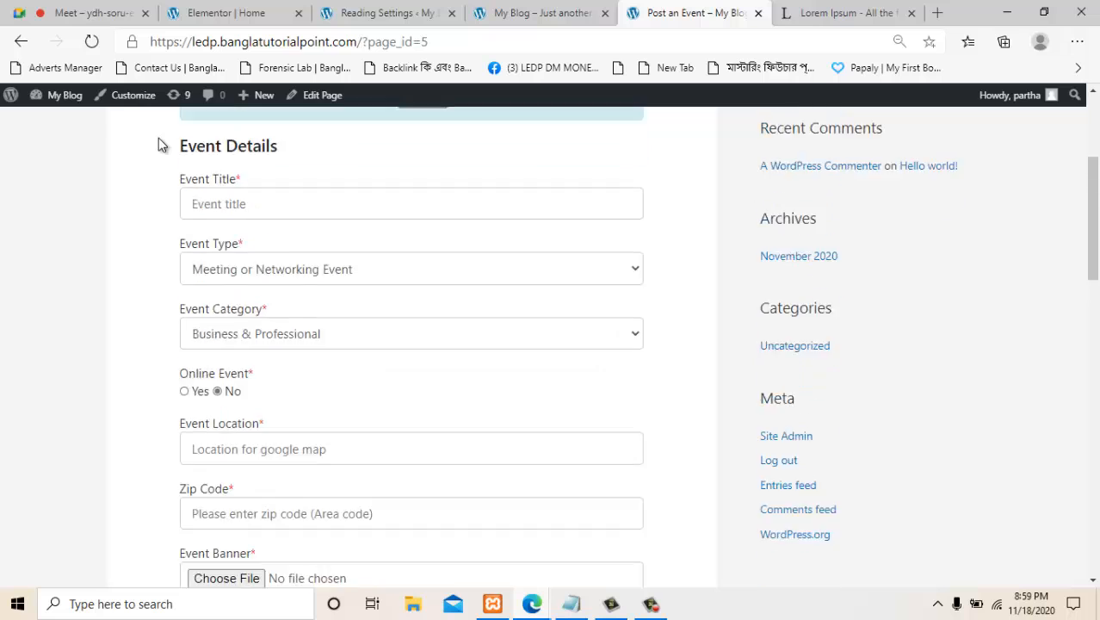
{"action": "scroll", "coordinate": [160, 144], "scroll_direction": "down", "scroll_amount": 2}
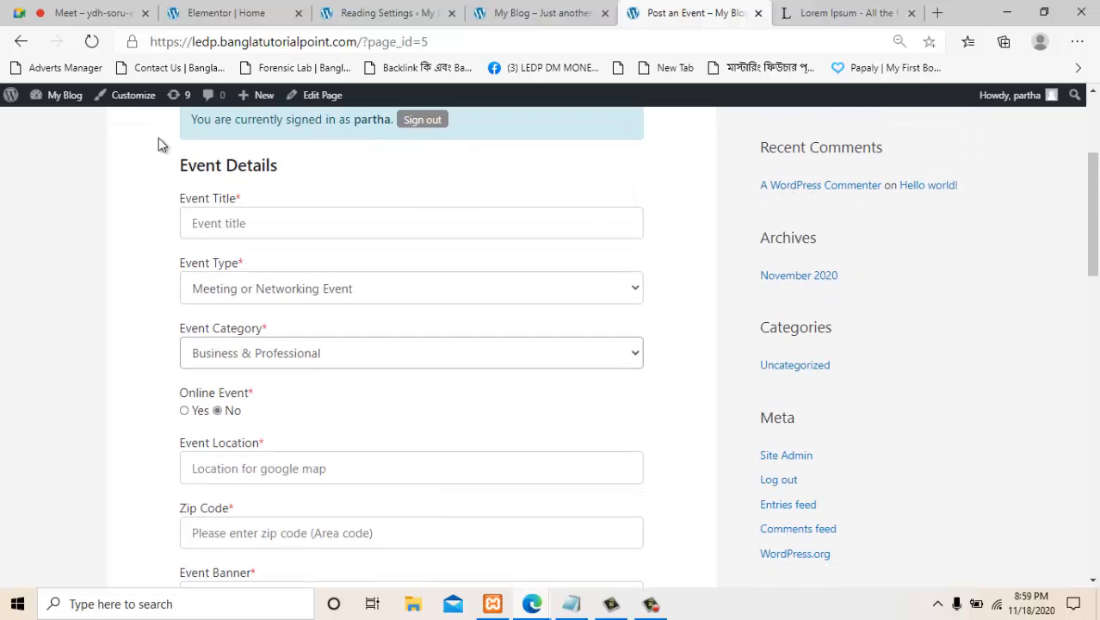
{"action": "scroll", "coordinate": [160, 145], "scroll_direction": "up", "scroll_amount": 2}
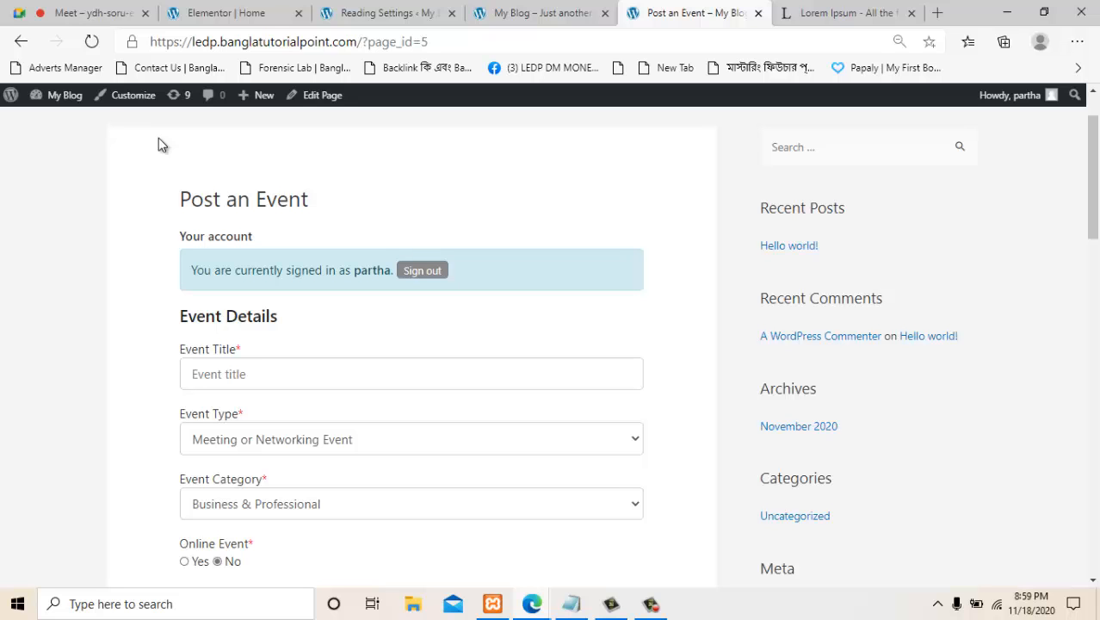
{"action": "scroll", "coordinate": [159, 145], "scroll_direction": "down", "scroll_amount": 10}
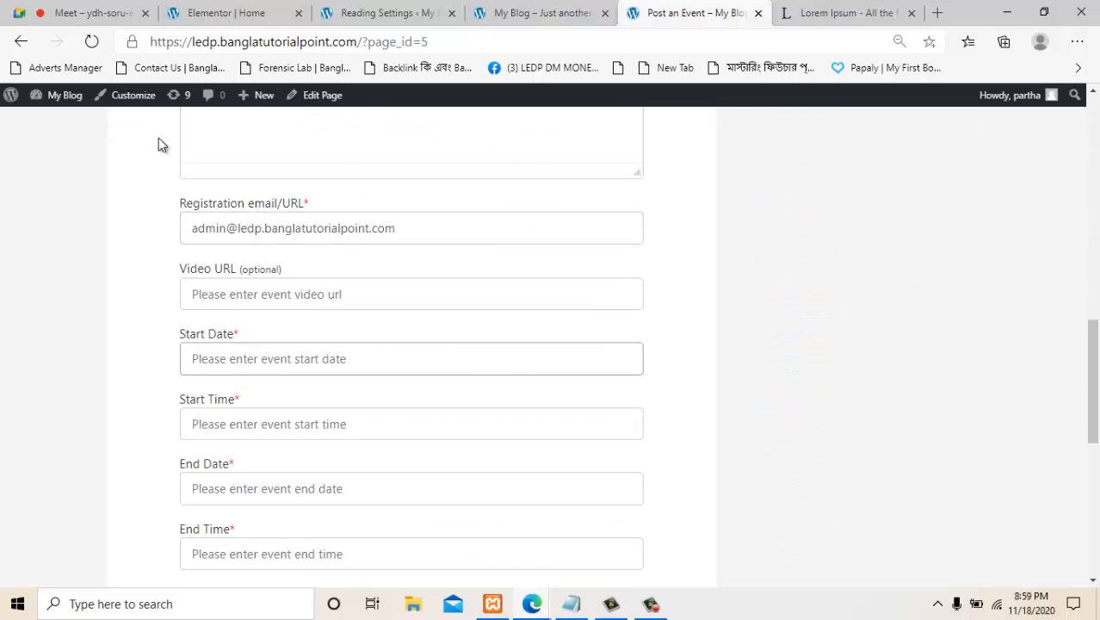
{"action": "scroll", "coordinate": [158, 145], "scroll_direction": "up", "scroll_amount": 7}
{"action": "scroll", "coordinate": [159, 145], "scroll_direction": "up", "scroll_amount": 5}
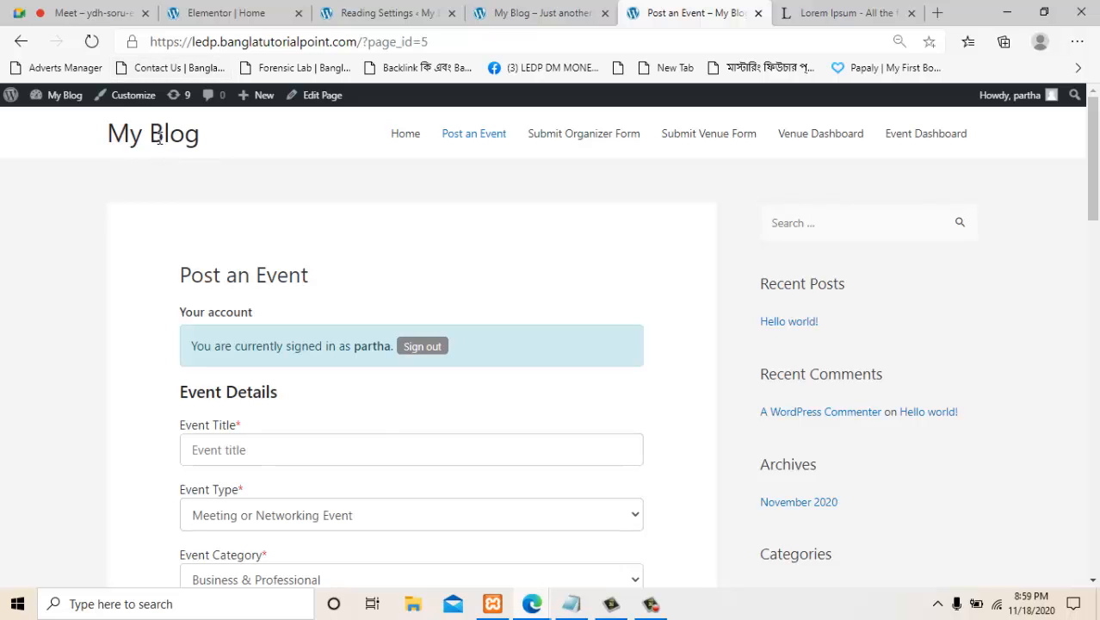
Open the Event Manager's list of all events in the site admin and look at the submitted event's available actions.
{"action": "key", "text": "ctrl+shift+Tab"}
{"action": "key", "text": "ctrl+shift+Tab"}
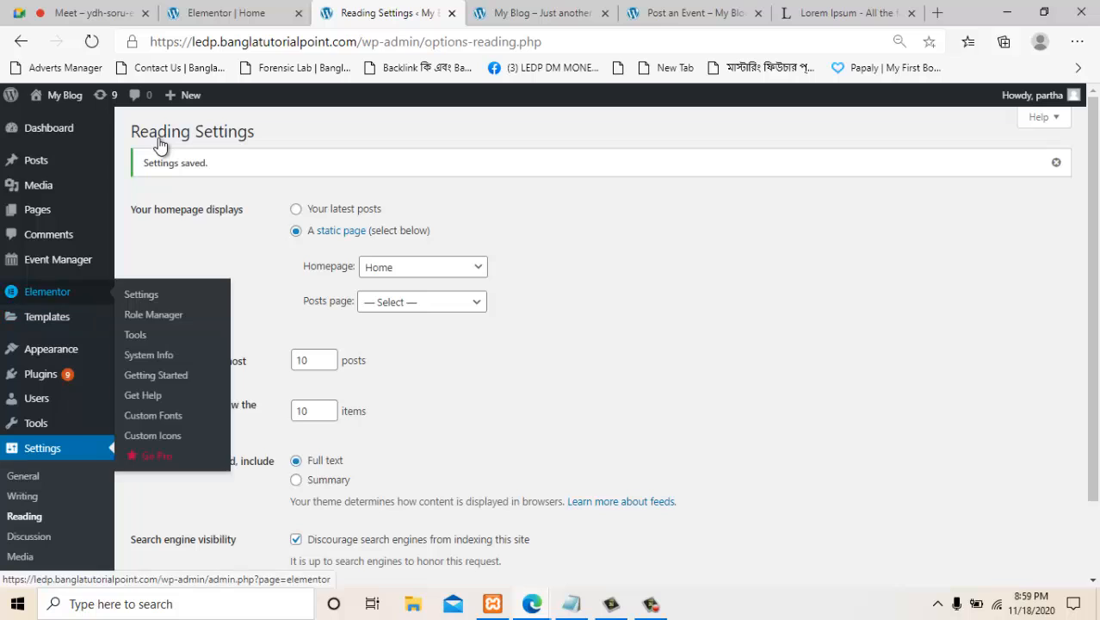
{"action": "mouse_move", "coordinate": [58, 259]}
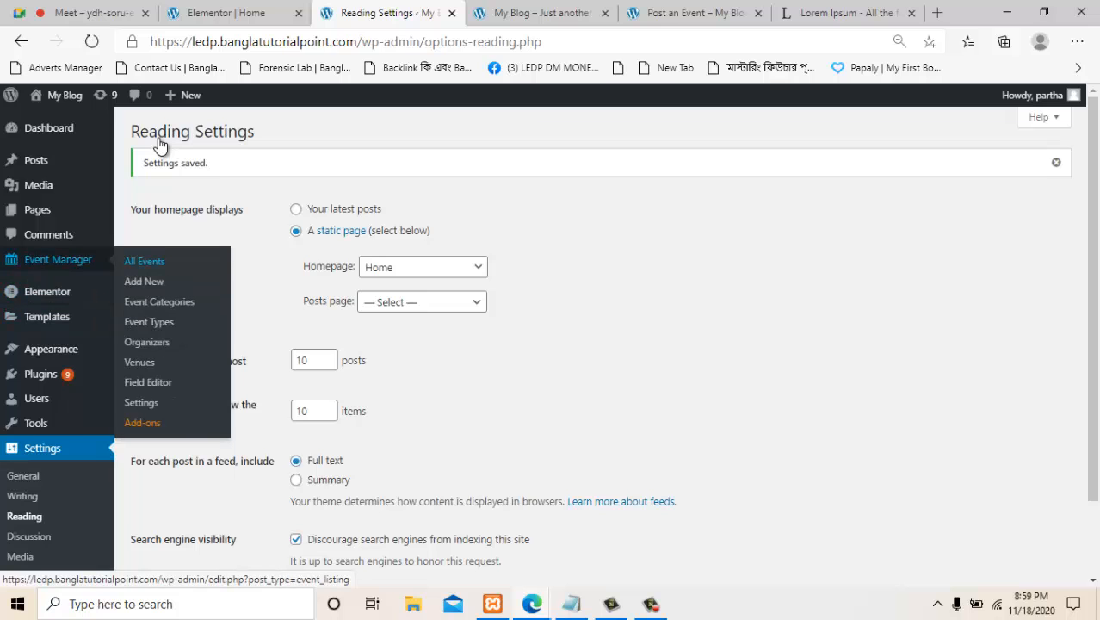
{"action": "key", "text": "Return"}
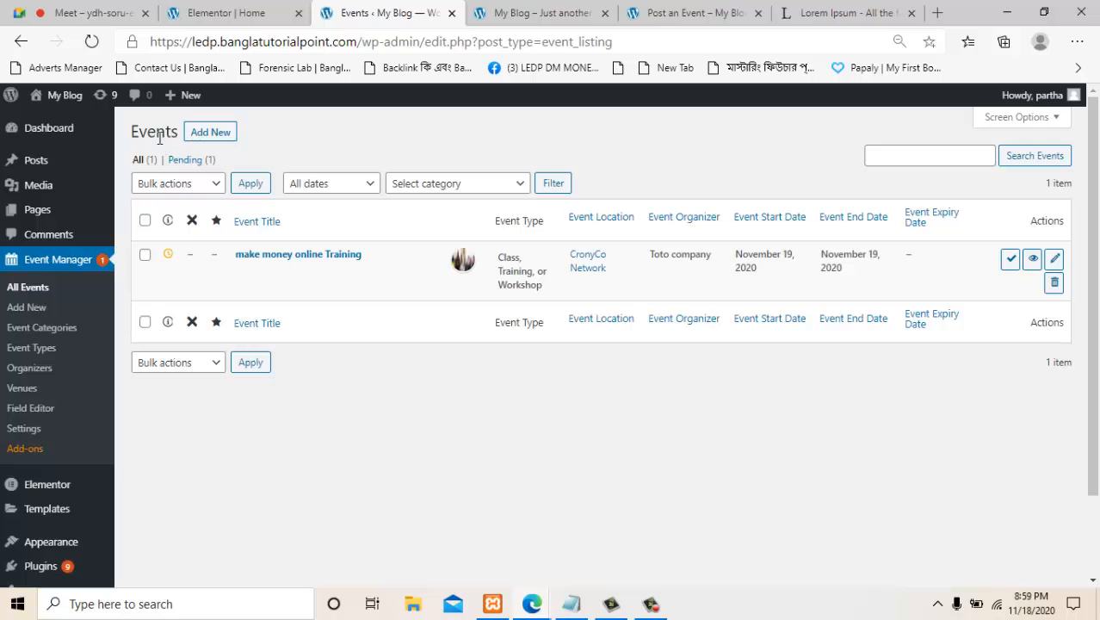
{"action": "left_click_drag", "start_coordinate": [1031, 222], "coordinate": [1060, 222]}
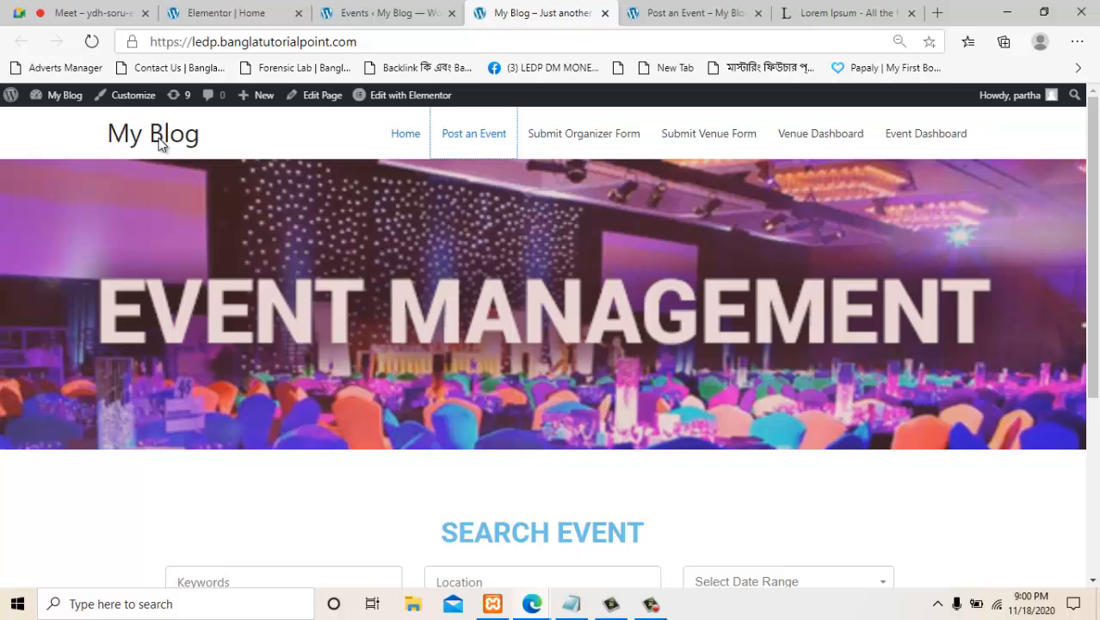
Check the Events section on the site's home page for the submitted event.
{"action": "key", "text": "ctrl+Tab"}
{"action": "left_click", "coordinate": [160, 139]}
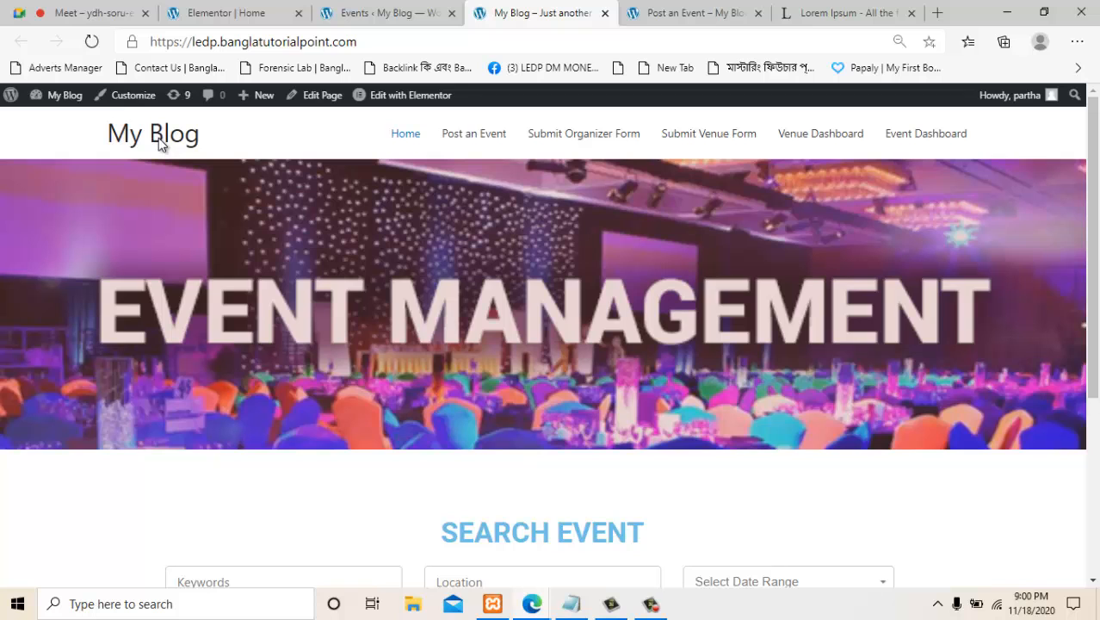
{"action": "scroll", "coordinate": [160, 144], "scroll_direction": "down", "scroll_amount": 3}
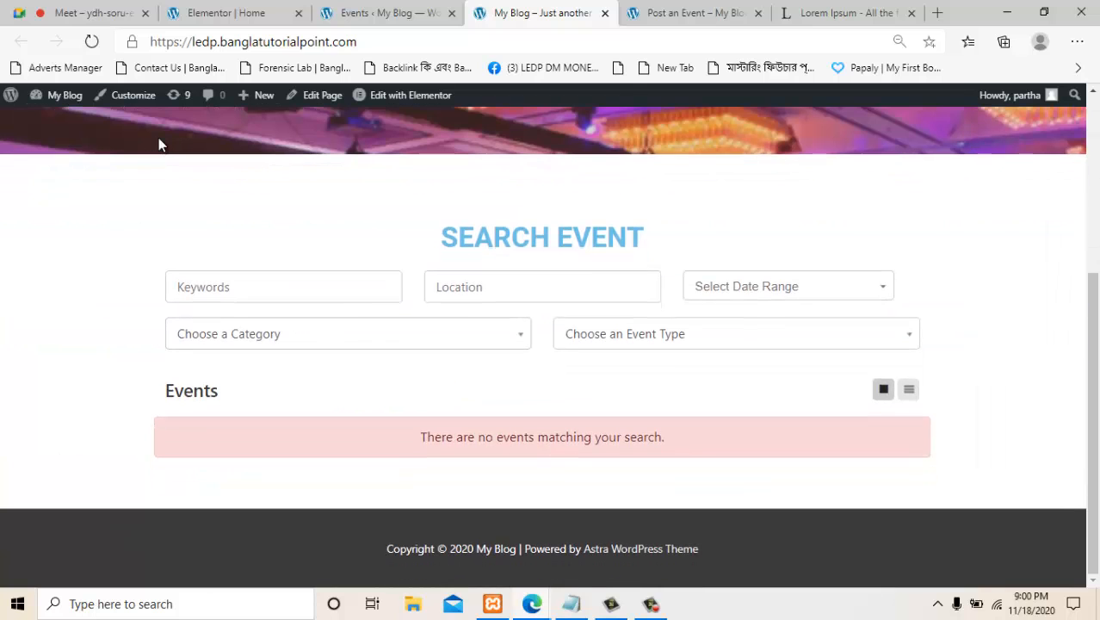
{"action": "scroll", "coordinate": [160, 145], "scroll_direction": "up", "scroll_amount": 3}
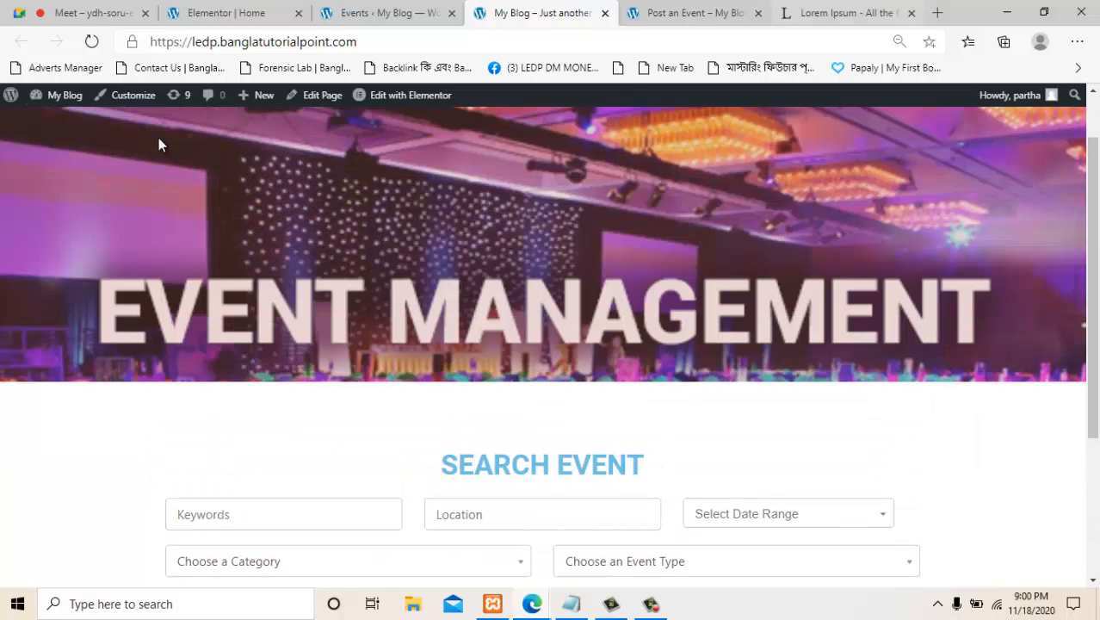
{"action": "key", "text": "ctrl+Tab"}
{"action": "key", "text": "ctrl+Tab"}
{"action": "key", "text": "ctrl+shift+Tab"}
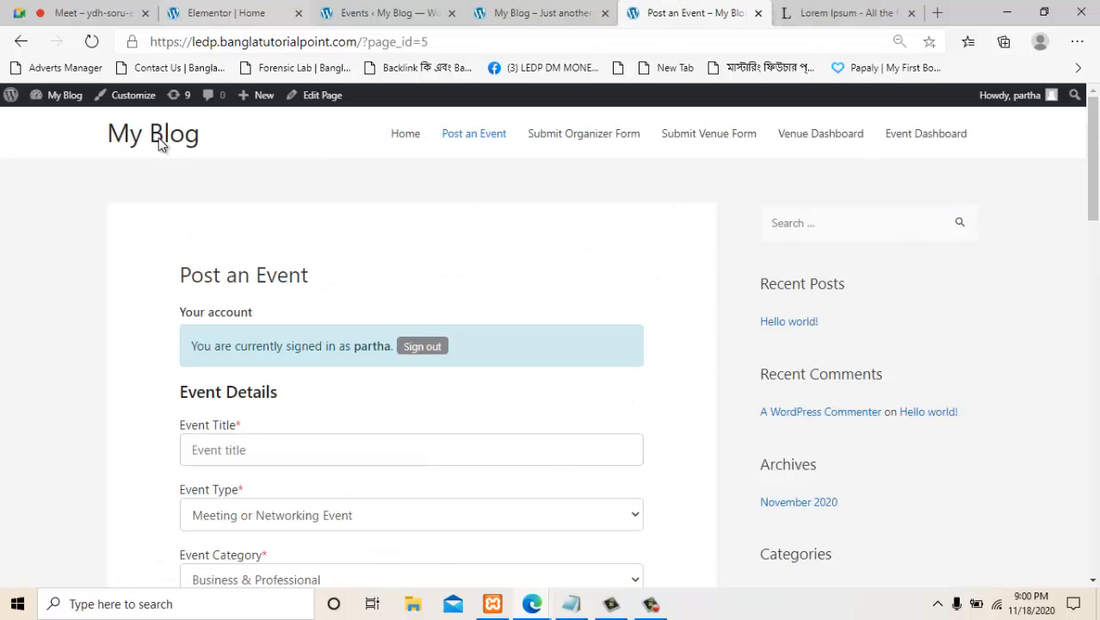
Approve the pending "make money online Training" event in the admin events list.
{"action": "key", "text": "ctrl+shift+Tab"}
{"action": "key", "text": "ctrl+shift+Tab"}
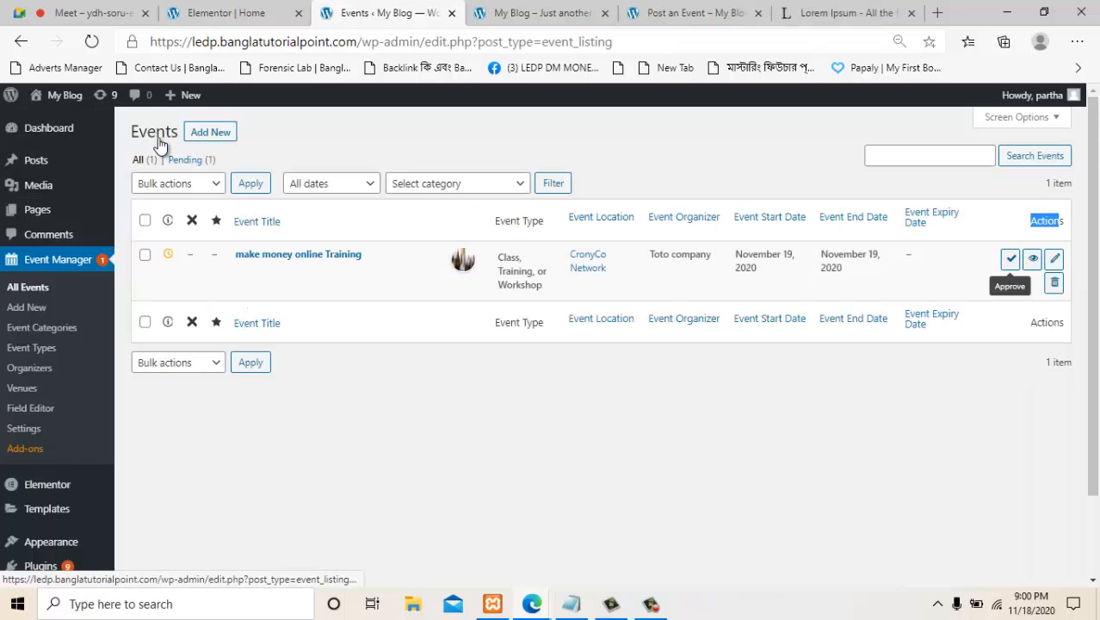
{"action": "left_click", "coordinate": [1009, 259]}
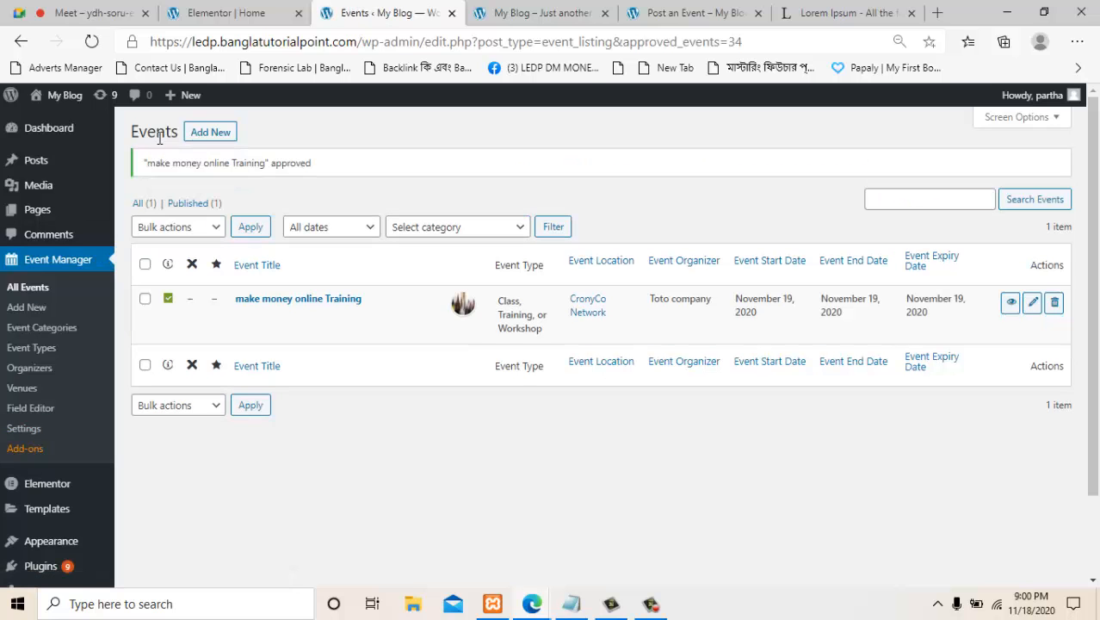
Reload the site's home page and examine the "make money online Training" event's date, venue and type under Events.
{"action": "key", "text": "ctrl+Tab"}
{"action": "key", "text": "F5"}
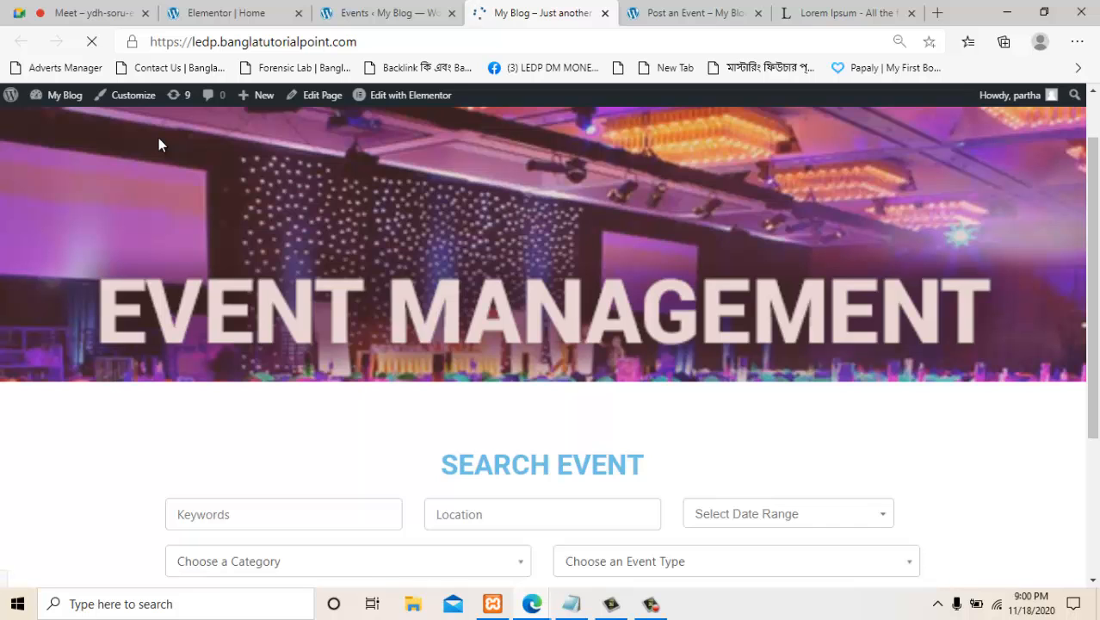
{"action": "scroll", "coordinate": [158, 145], "scroll_direction": "down", "scroll_amount": 5}
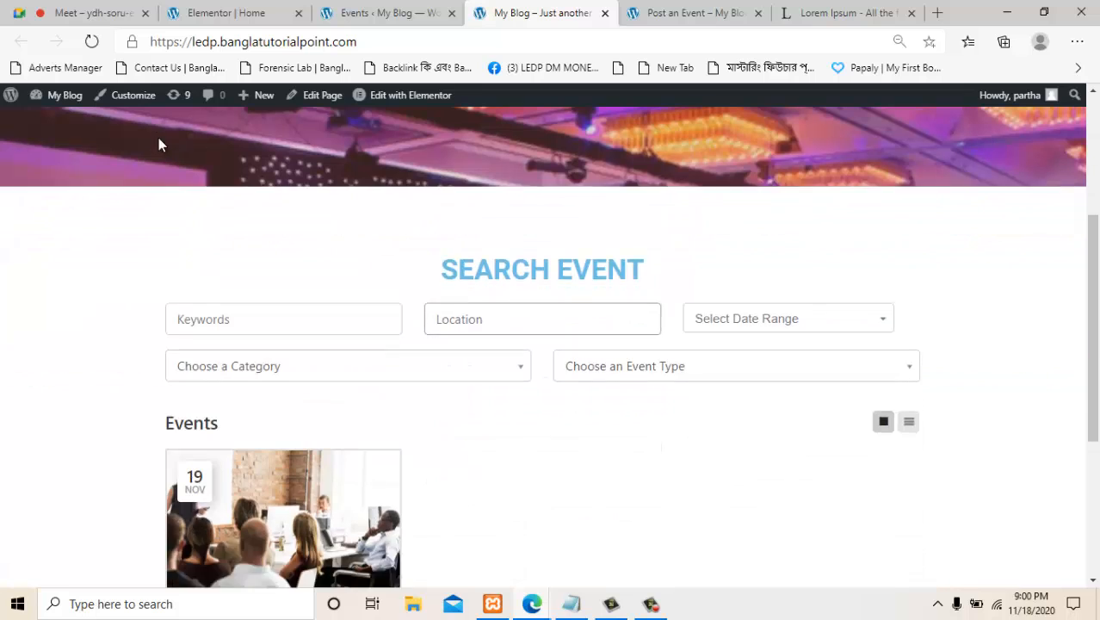
{"action": "scroll", "coordinate": [158, 144], "scroll_direction": "down", "scroll_amount": 2}
{"action": "scroll", "coordinate": [158, 145], "scroll_direction": "up", "scroll_amount": 3}
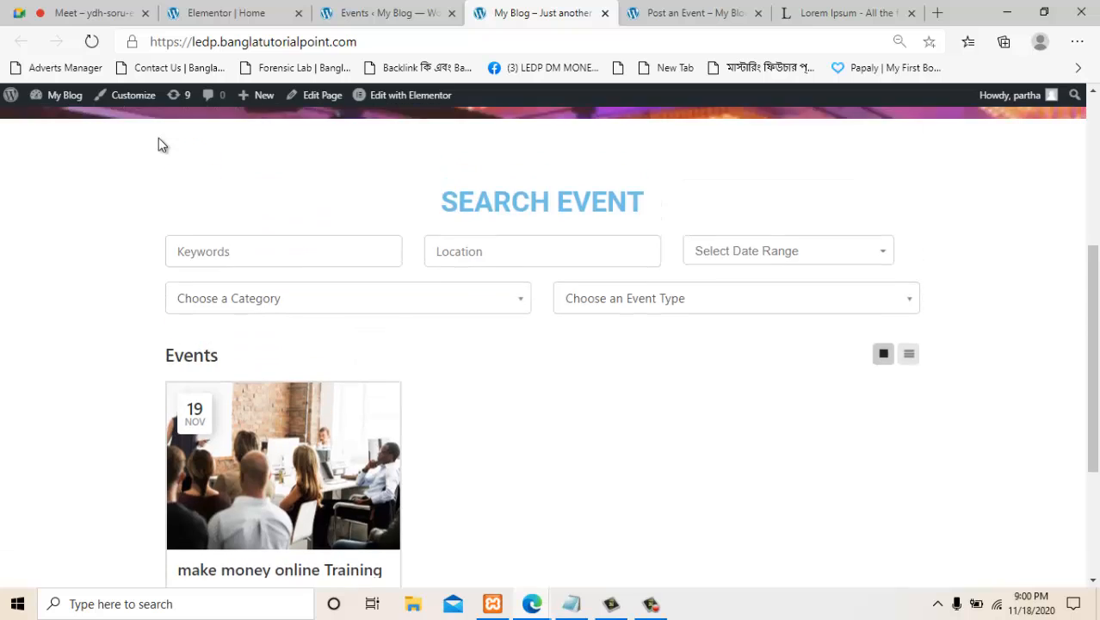
{"action": "scroll", "coordinate": [159, 145], "scroll_direction": "down", "scroll_amount": 2}
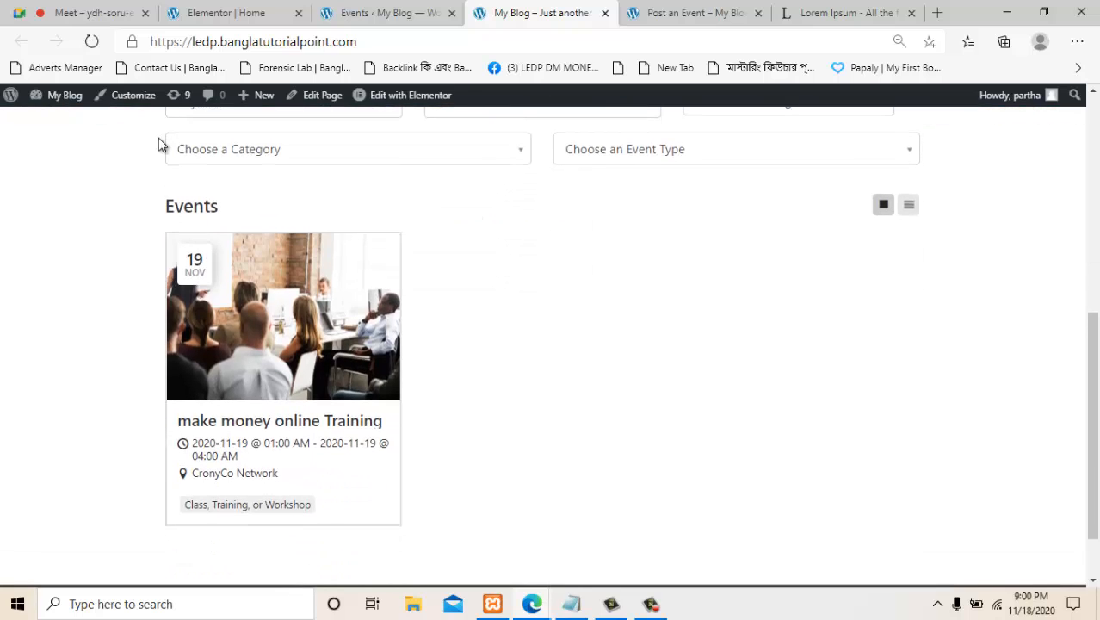
{"action": "scroll", "coordinate": [158, 145], "scroll_direction": "down", "scroll_amount": 1}
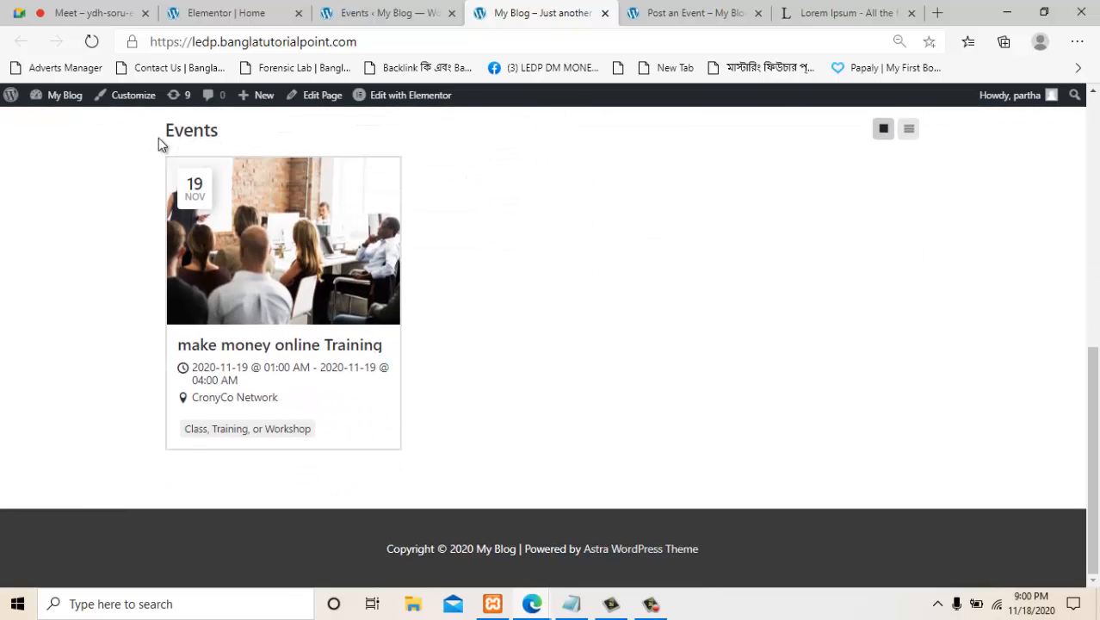
Show the home page's events in the list layout and return them to the box layout.
{"action": "scroll", "coordinate": [158, 145], "scroll_direction": "up", "scroll_amount": 7}
{"action": "scroll", "coordinate": [158, 144], "scroll_direction": "down", "scroll_amount": 7}
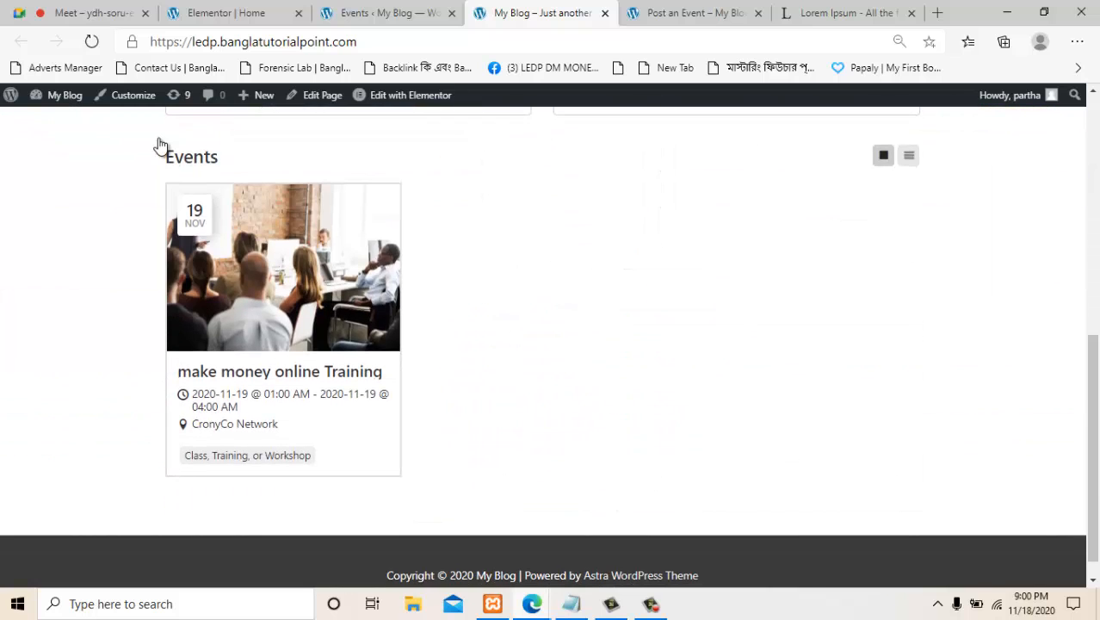
{"action": "scroll", "coordinate": [158, 145], "scroll_direction": "up", "scroll_amount": 2}
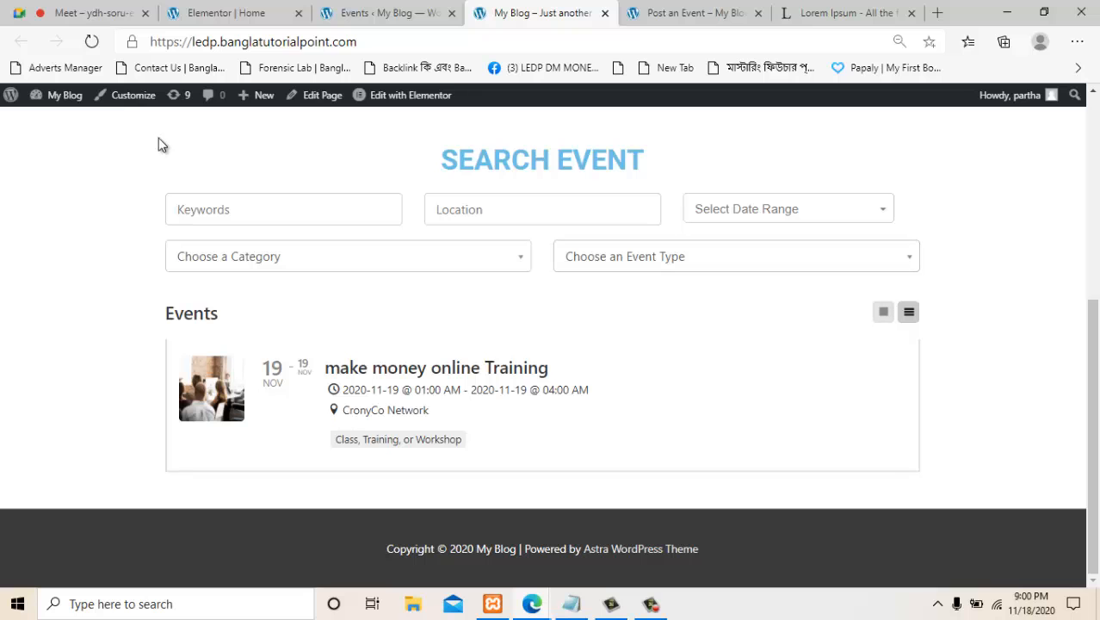
{"action": "scroll", "coordinate": [158, 145], "scroll_direction": "up", "scroll_amount": 4}
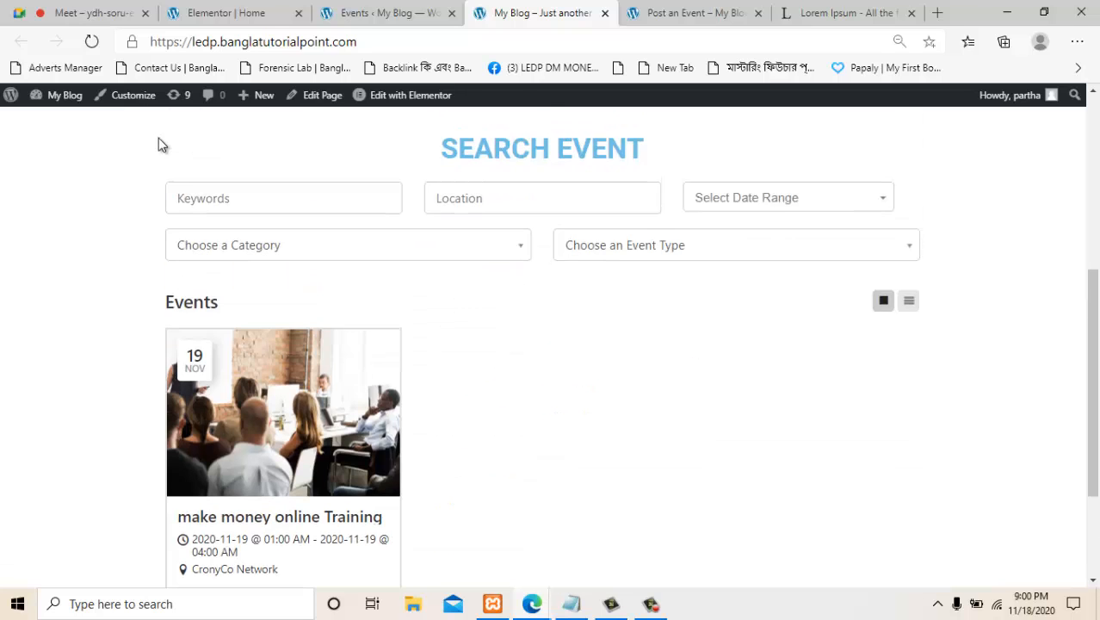
{"action": "scroll", "coordinate": [159, 144], "scroll_direction": "down", "scroll_amount": 3}
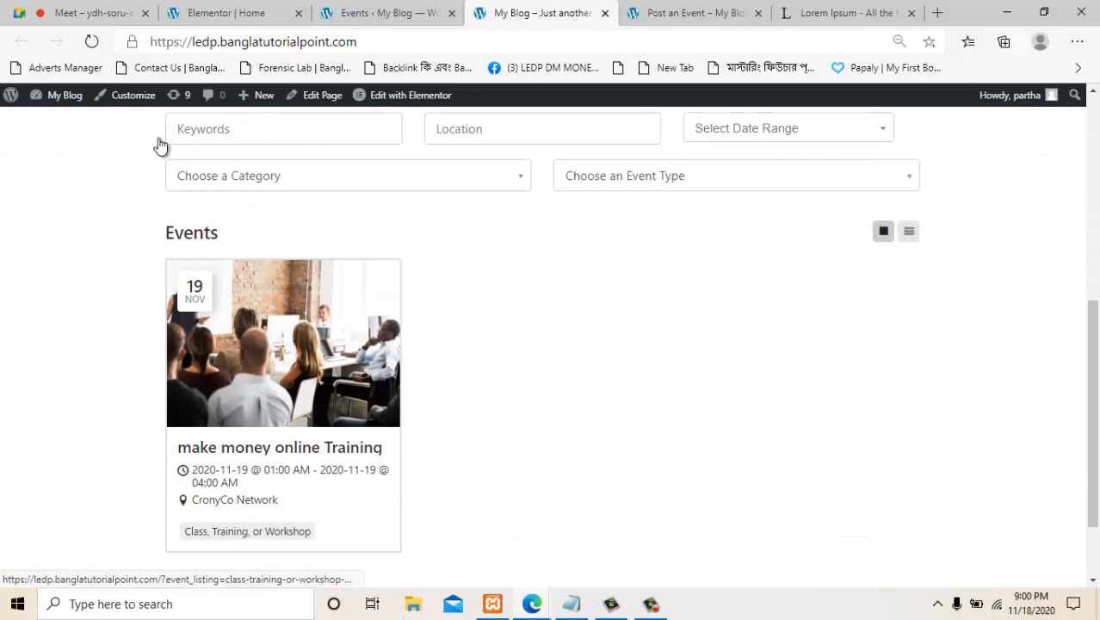
Try filtering the home page events by the keyword "MAEK" and clear the keyword.
{"action": "scroll", "coordinate": [159, 145], "scroll_direction": "up", "scroll_amount": 2}
{"action": "left_click", "coordinate": [288, 280]}
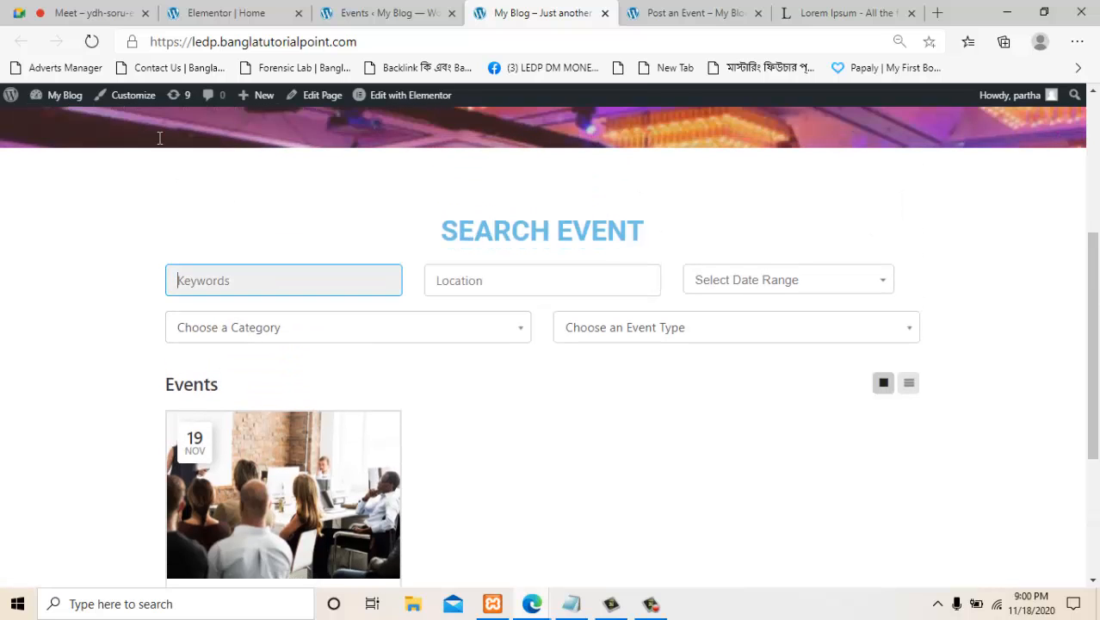
{"action": "type", "text": "MAEK"}
{"action": "scroll", "coordinate": [159, 137], "scroll_direction": "down", "scroll_amount": 3}
{"action": "scroll", "coordinate": [159, 138], "scroll_direction": "up", "scroll_amount": 5}
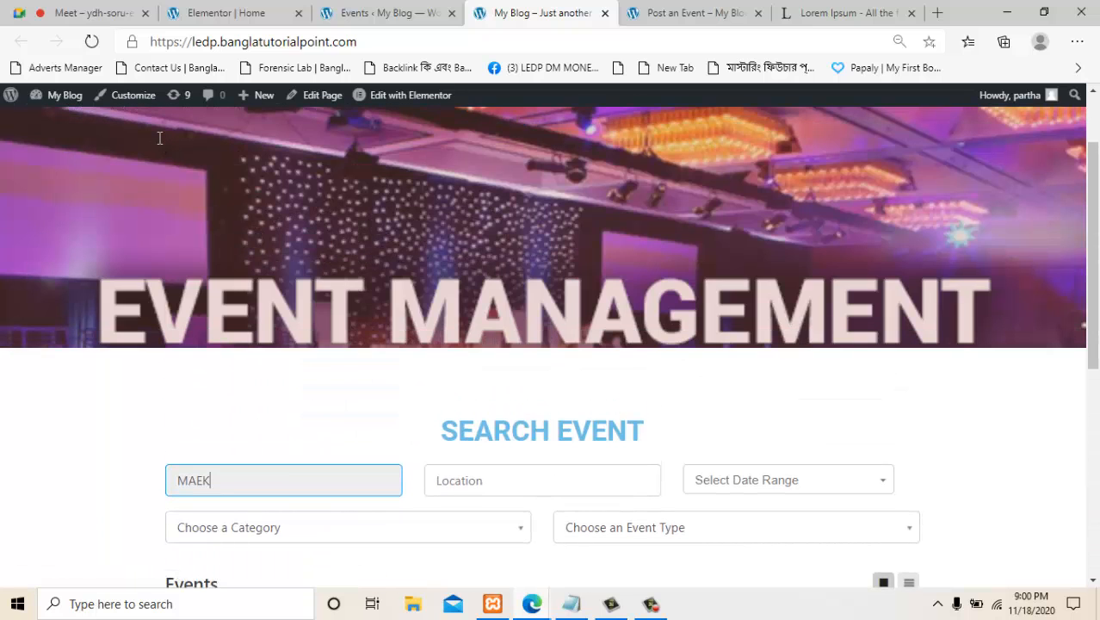
{"action": "key", "text": "ctrl+a"}
{"action": "key", "text": "BackSpace"}
{"action": "scroll", "coordinate": [159, 141], "scroll_direction": "down", "scroll_amount": 2}
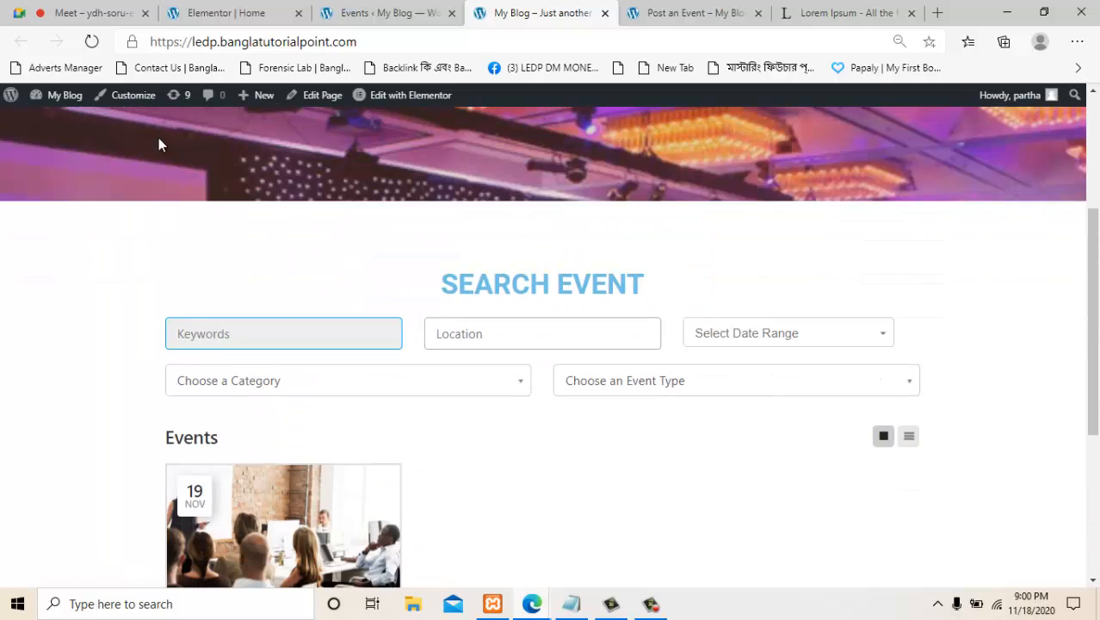
Search the home page events by the location "habiganj".
{"action": "key", "text": "Tab"}
{"action": "type", "text": "HAB"}
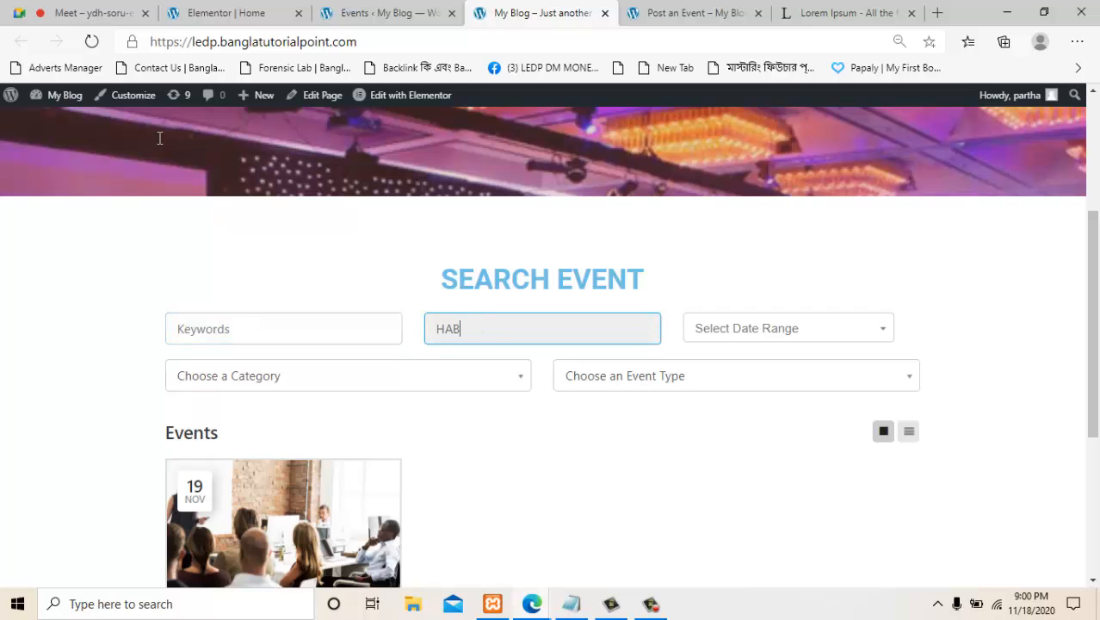
{"action": "key", "text": "BackSpace"}
{"action": "key", "text": "BackSpace"}
{"action": "key", "text": "BackSpace"}
{"action": "type", "text": "ha"}
{"action": "key", "text": "Return"}
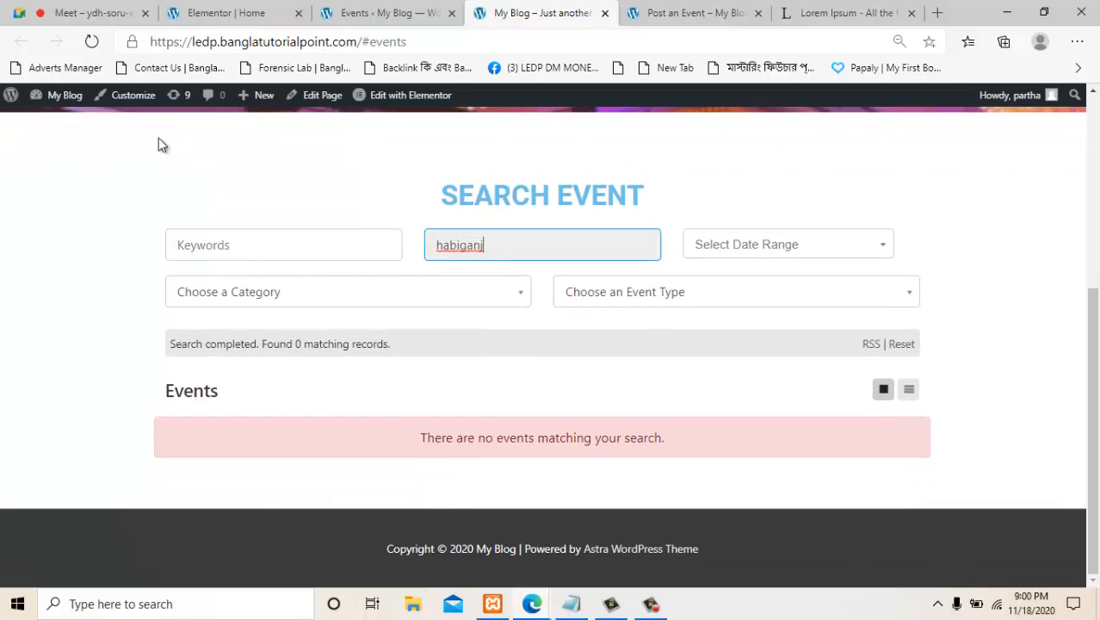
Replace the location filter with "cronyco" to search the events by venue.
{"action": "key", "text": "ctrl+a"}
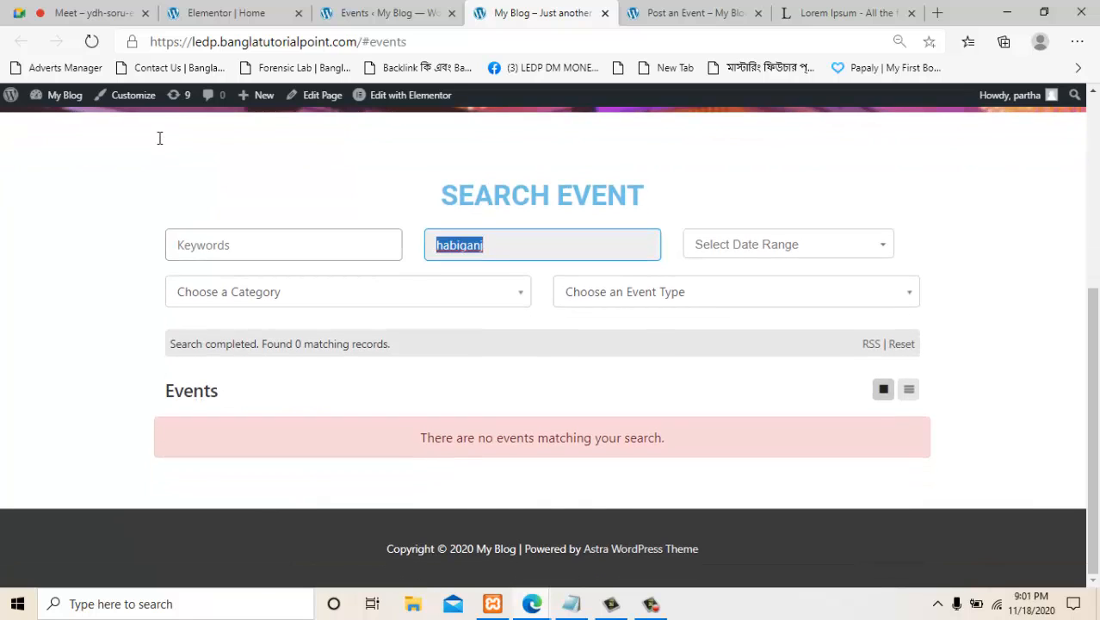
{"action": "key", "text": "BackSpace"}
{"action": "type", "text": "cronyco"}
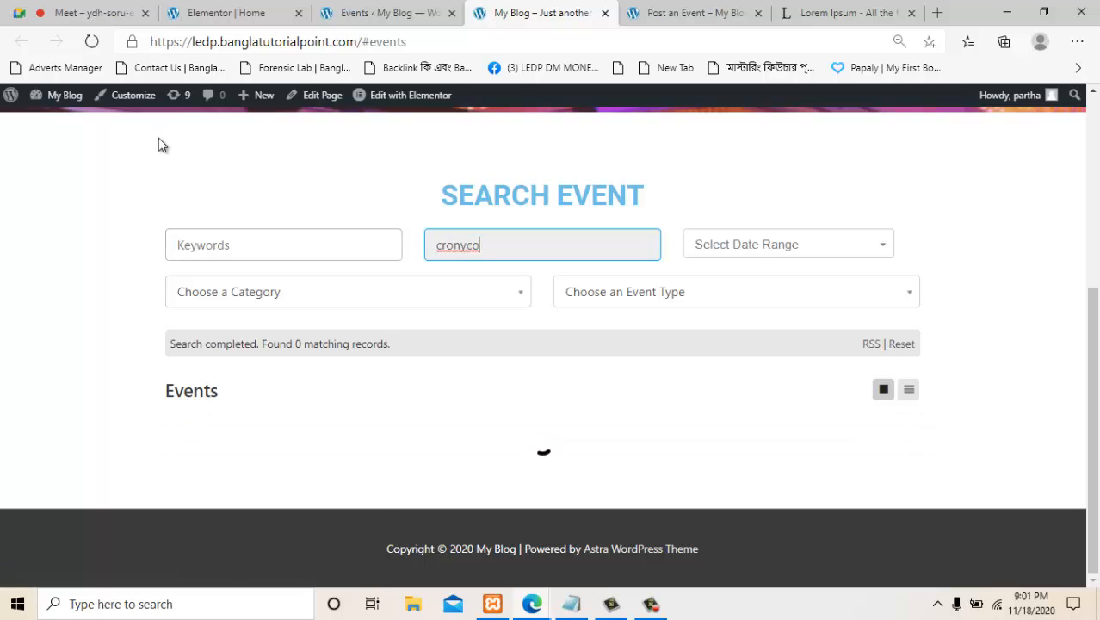
Examine the home page's event search results for the location "cronyco", along with the search fields and header banner.
{"action": "scroll", "coordinate": [159, 145], "scroll_direction": "down", "scroll_amount": 2}
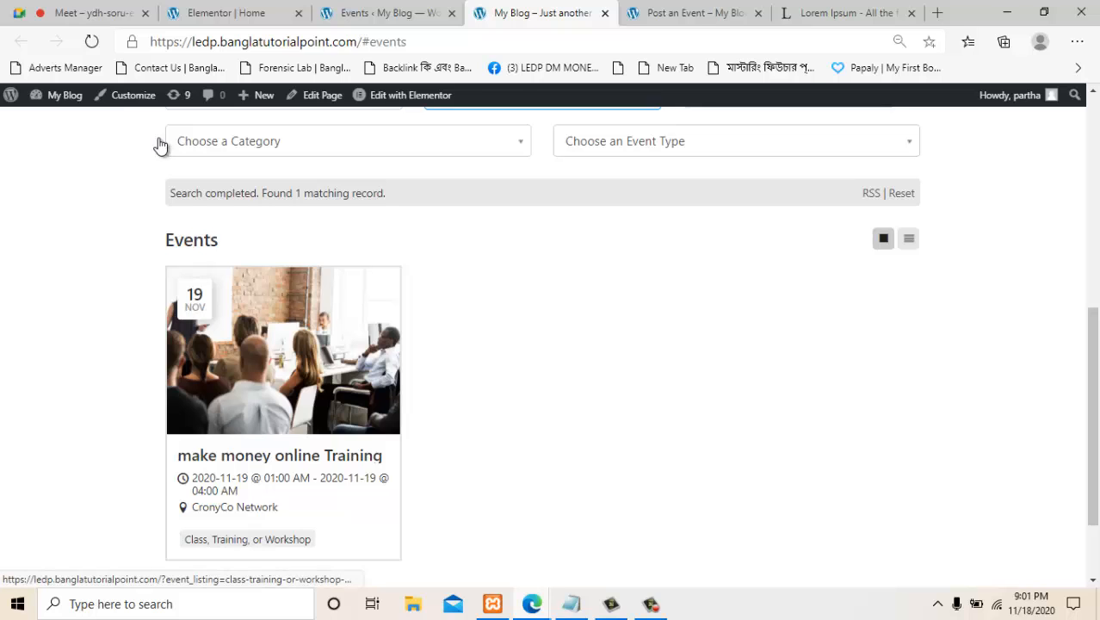
{"action": "scroll", "coordinate": [160, 145], "scroll_direction": "up", "scroll_amount": 2}
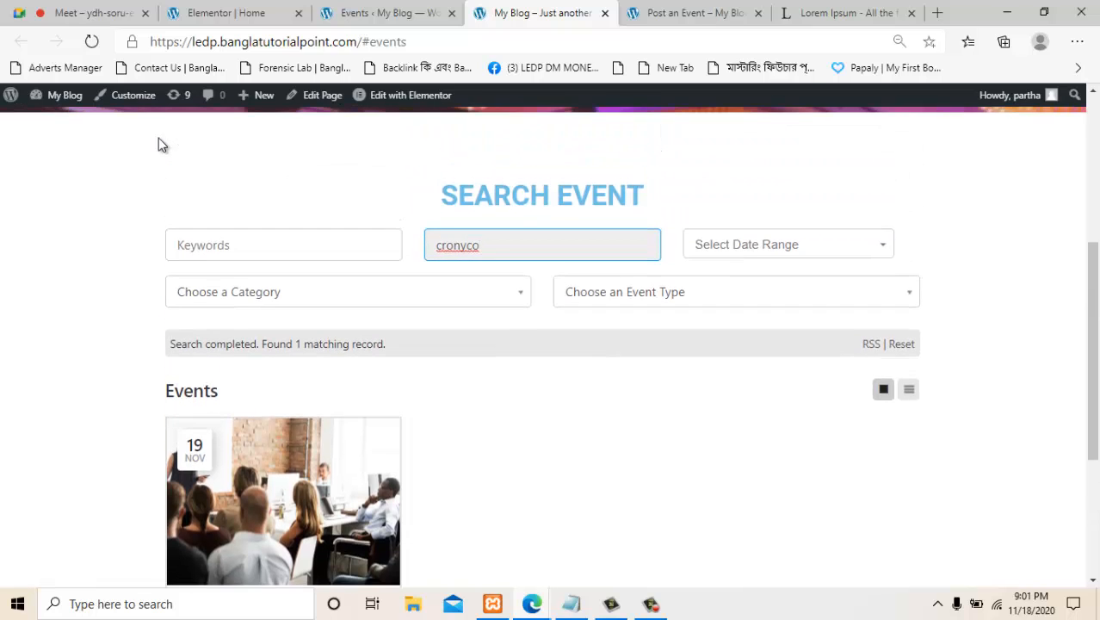
{"action": "scroll", "coordinate": [159, 145], "scroll_direction": "down", "scroll_amount": 1}
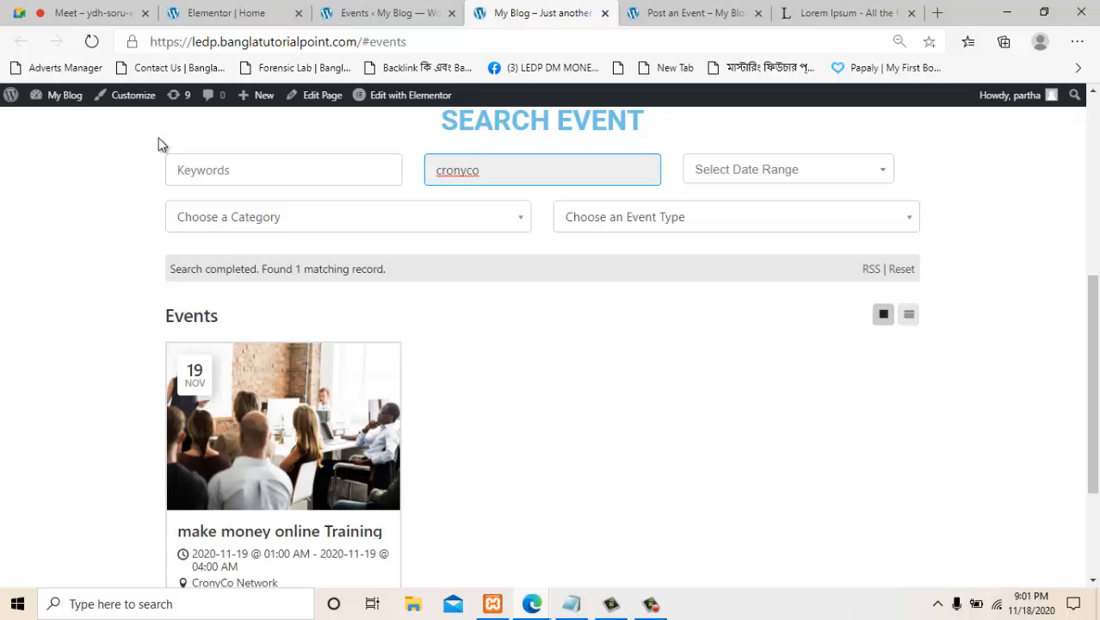
{"action": "scroll", "coordinate": [158, 144], "scroll_direction": "down", "scroll_amount": 1}
{"action": "scroll", "coordinate": [159, 144], "scroll_direction": "down", "scroll_amount": 1}
{"action": "scroll", "coordinate": [160, 145], "scroll_direction": "up", "scroll_amount": 5}
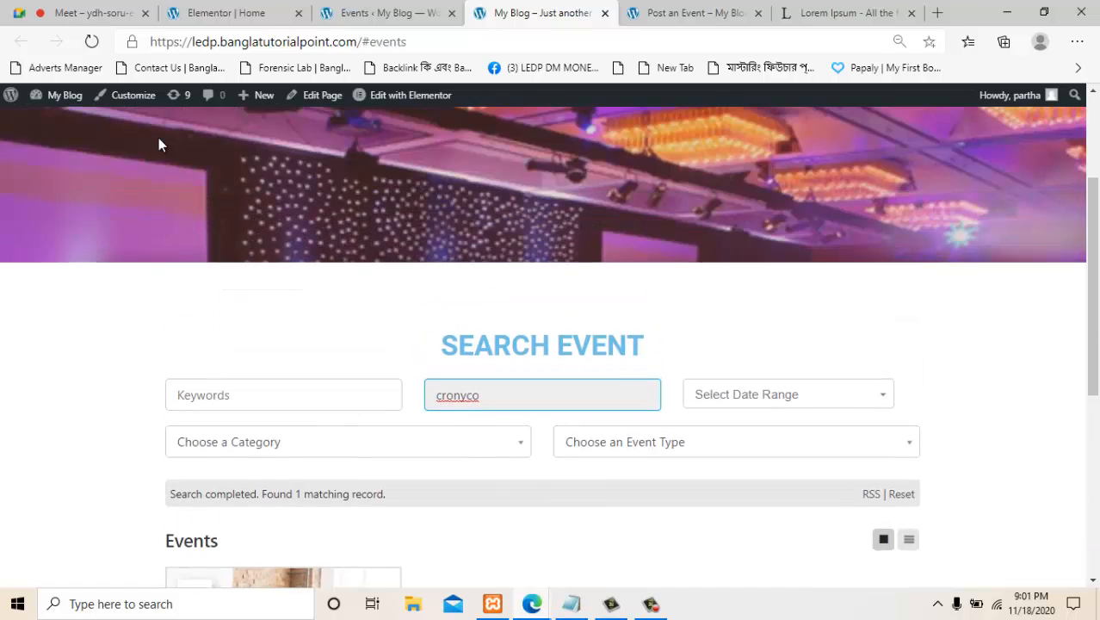
{"action": "scroll", "coordinate": [159, 145], "scroll_direction": "down", "scroll_amount": 4}
{"action": "scroll", "coordinate": [159, 145], "scroll_direction": "up", "scroll_amount": 3}
{"action": "scroll", "coordinate": [158, 145], "scroll_direction": "up", "scroll_amount": 3}
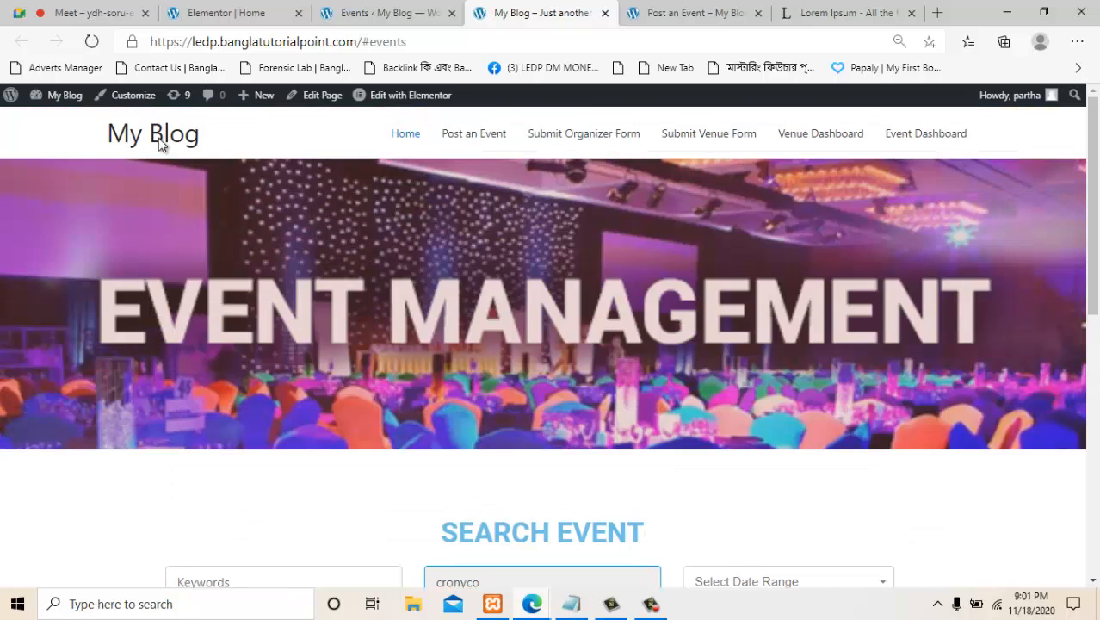
{"action": "scroll", "coordinate": [158, 145], "scroll_direction": "down", "scroll_amount": 3}
{"action": "scroll", "coordinate": [158, 144], "scroll_direction": "up", "scroll_amount": 3}
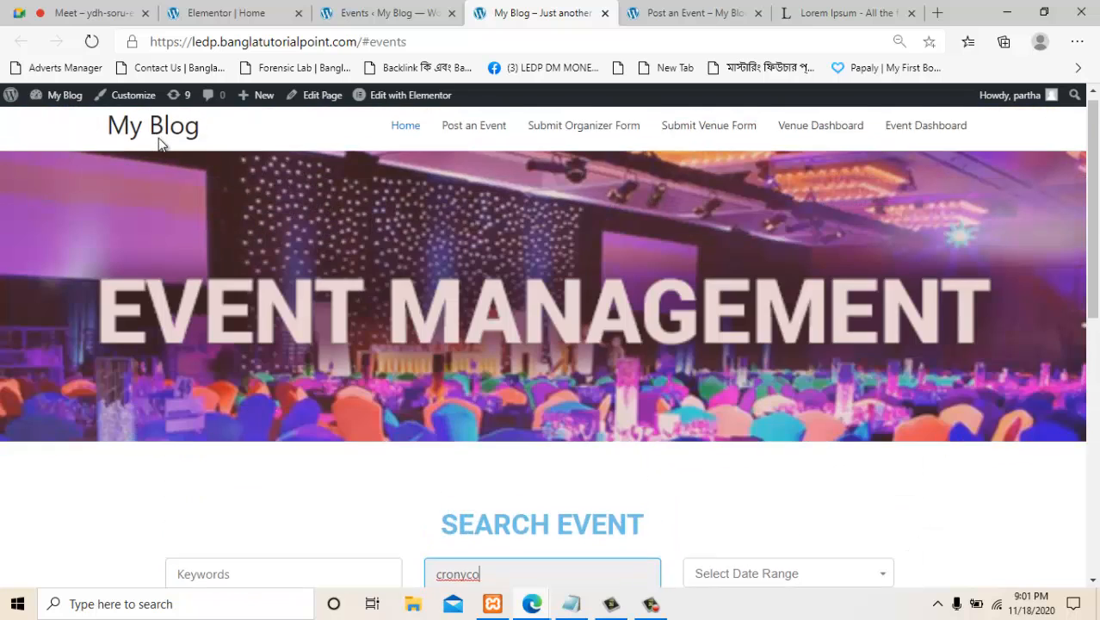
{"action": "scroll", "coordinate": [158, 145], "scroll_direction": "down", "scroll_amount": 3}
{"action": "scroll", "coordinate": [159, 141], "scroll_direction": "down", "scroll_amount": 3}
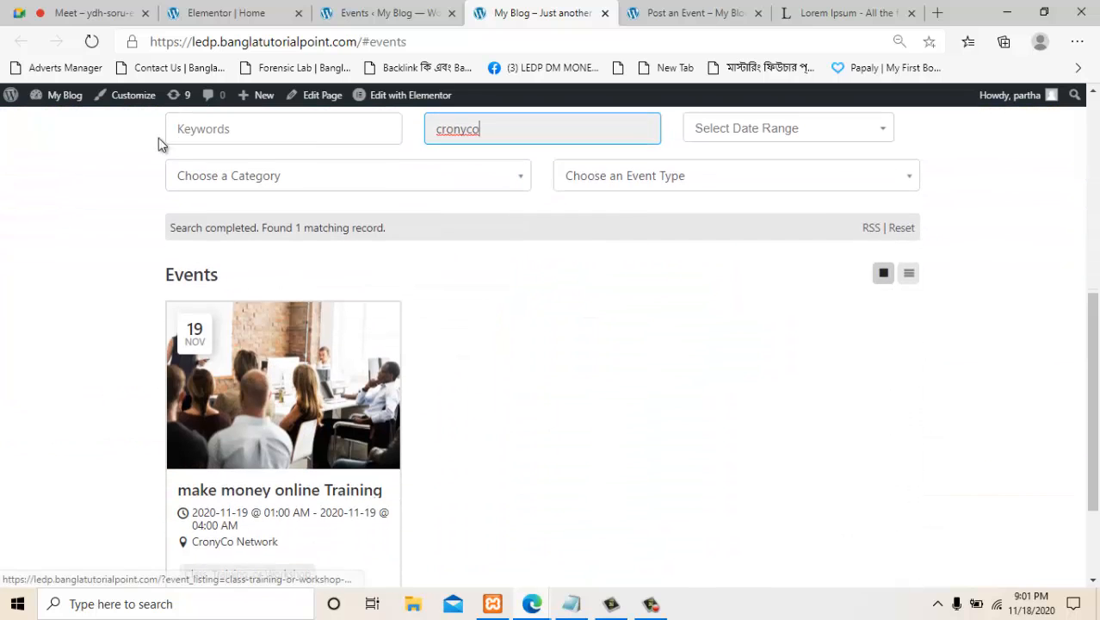
Open the "make money online Training" event from the search results and show its registration details.
{"action": "scroll", "coordinate": [159, 143], "scroll_direction": "down", "scroll_amount": 2}
{"action": "left_click", "coordinate": [159, 144]}
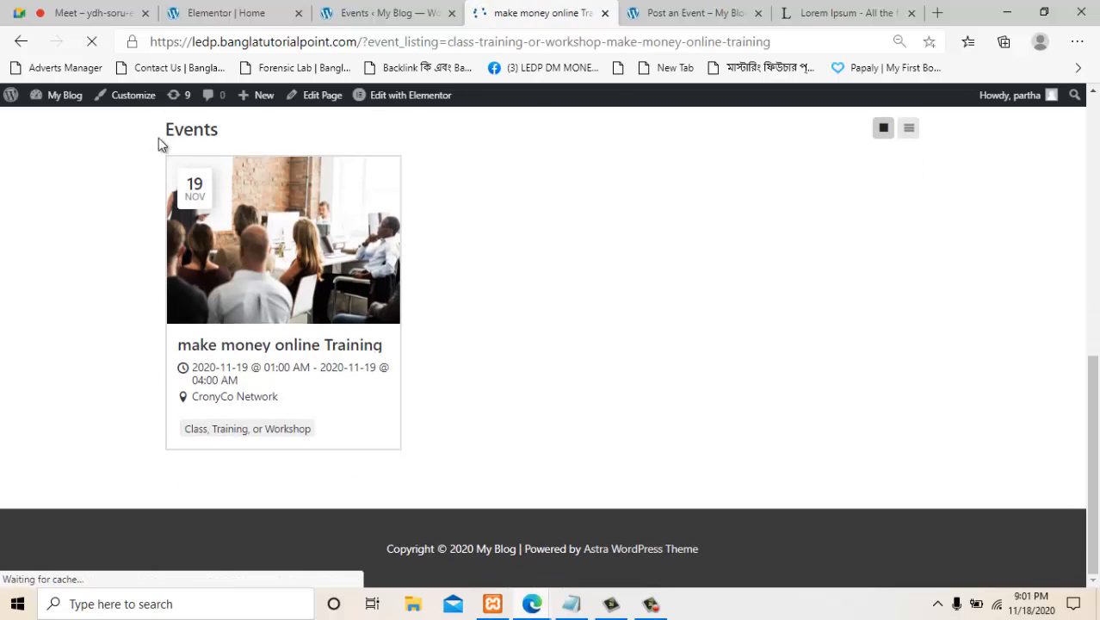
{"action": "scroll", "coordinate": [159, 144], "scroll_direction": "down", "scroll_amount": 3}
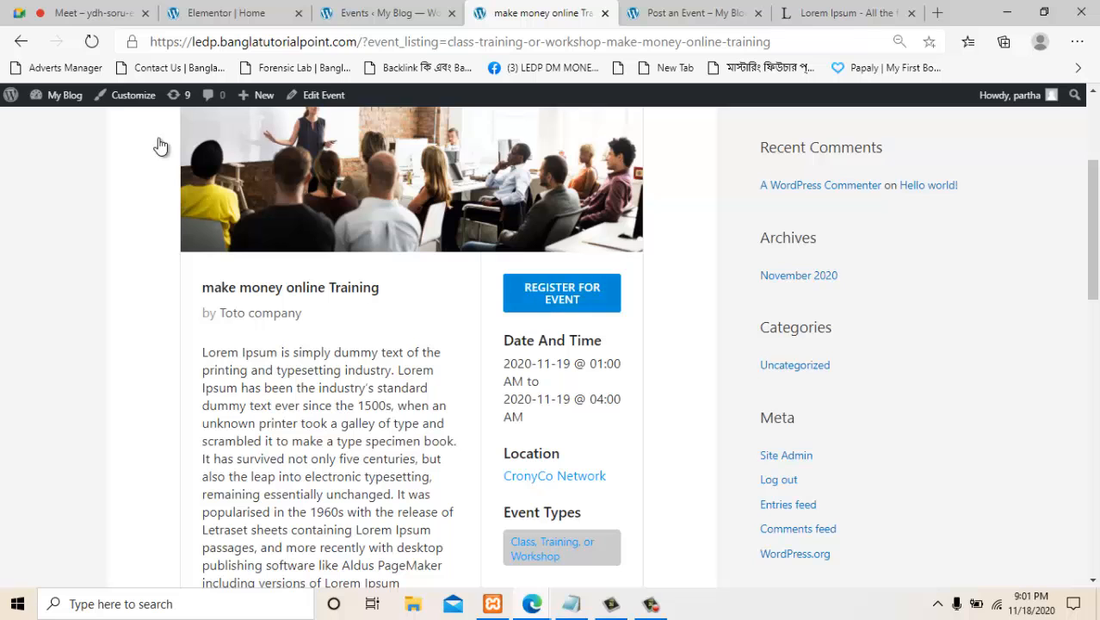
{"action": "scroll", "coordinate": [159, 145], "scroll_direction": "down", "scroll_amount": 2}
{"action": "scroll", "coordinate": [159, 144], "scroll_direction": "up", "scroll_amount": 2}
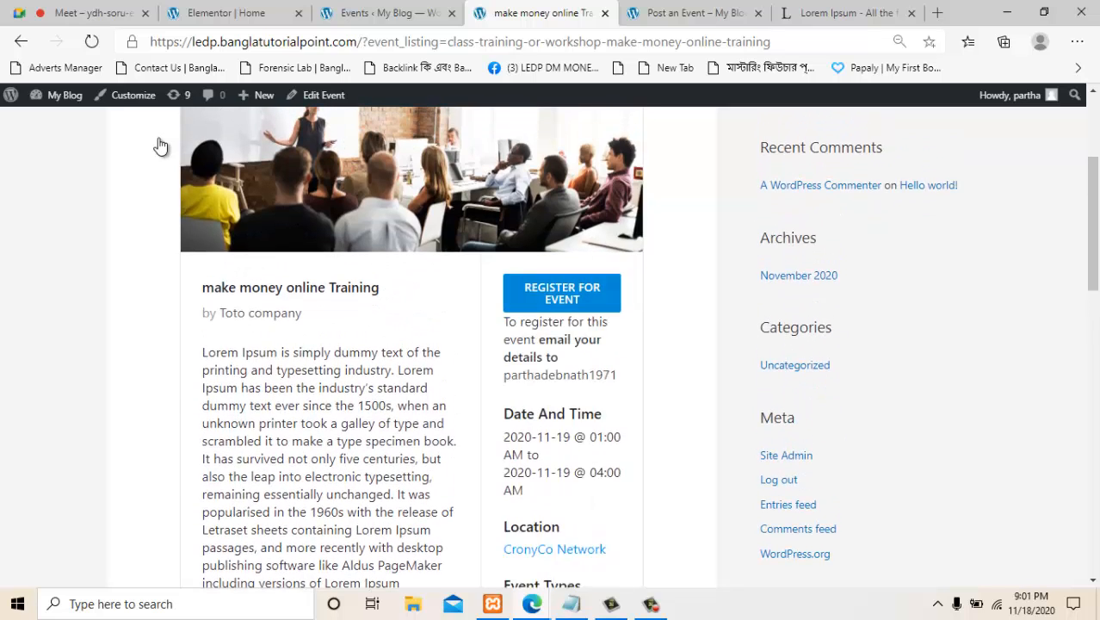
{"action": "scroll", "coordinate": [159, 145], "scroll_direction": "down", "scroll_amount": 1}
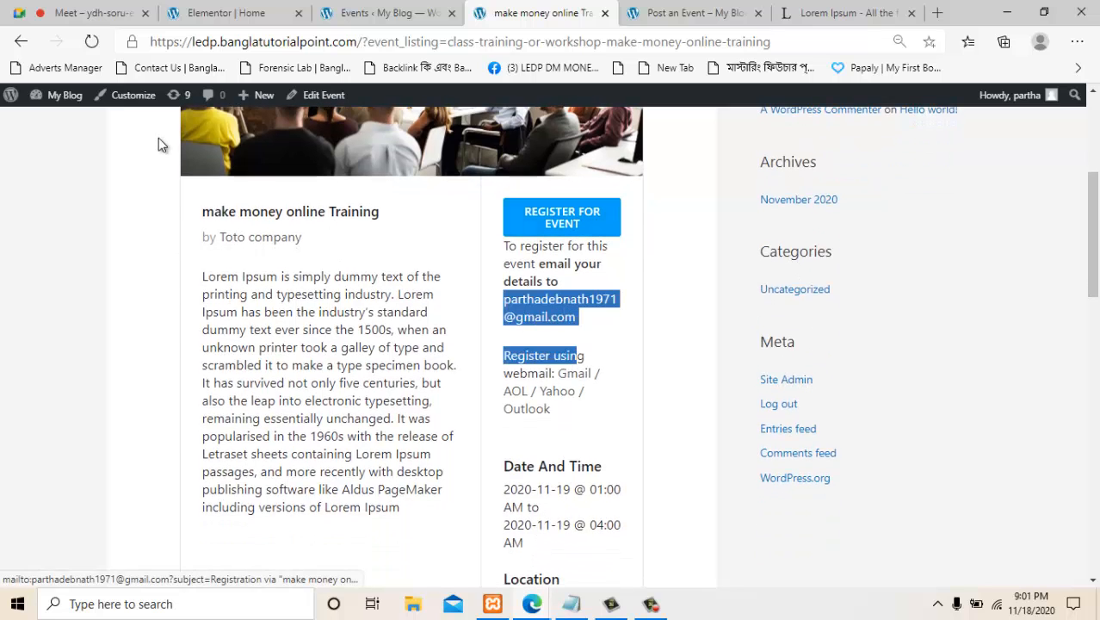
Examine the event page's title, banner image, description and registration information.
{"action": "scroll", "coordinate": [160, 144], "scroll_direction": "up", "scroll_amount": 2}
{"action": "scroll", "coordinate": [160, 144], "scroll_direction": "up", "scroll_amount": 2}
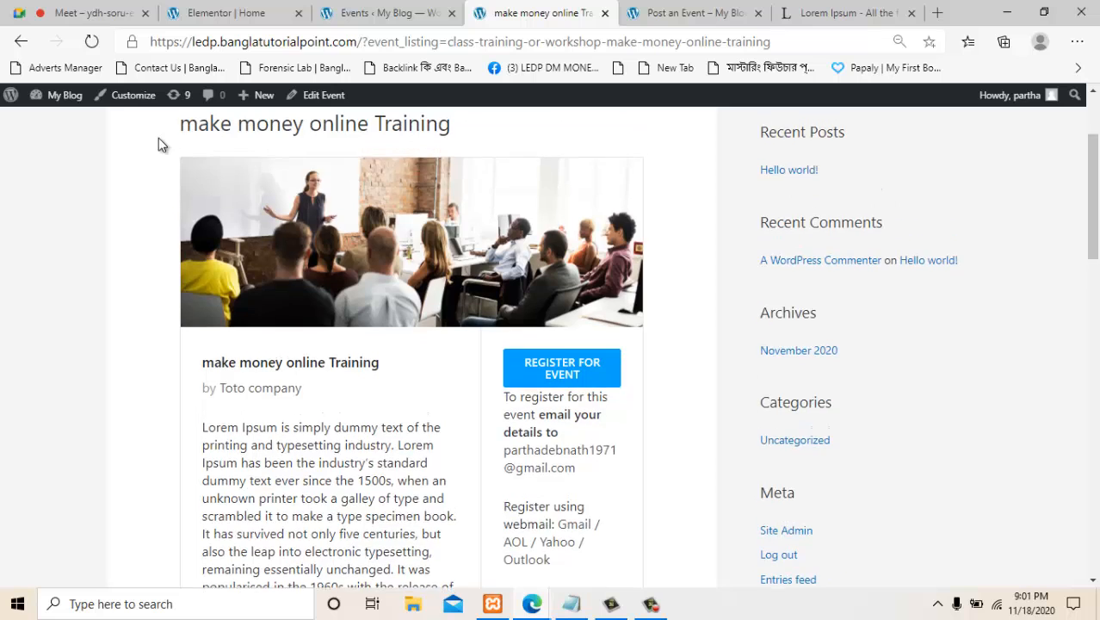
{"action": "scroll", "coordinate": [159, 142], "scroll_direction": "down", "scroll_amount": 3}
{"action": "scroll", "coordinate": [159, 138], "scroll_direction": "up", "scroll_amount": 1}
{"action": "scroll", "coordinate": [159, 139], "scroll_direction": "up", "scroll_amount": 1}
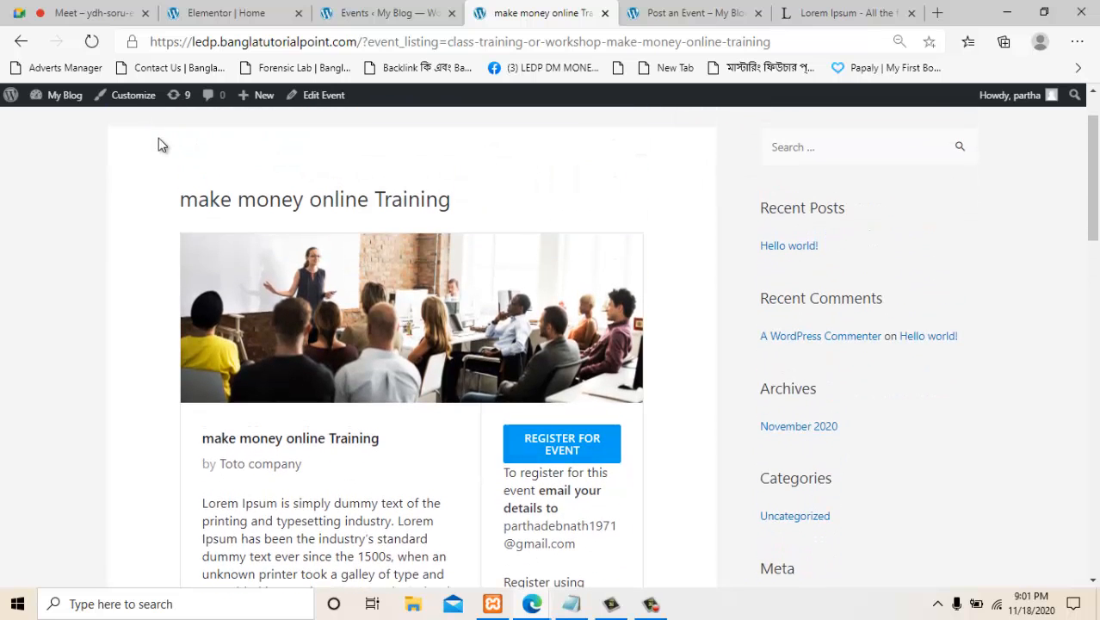
{"action": "scroll", "coordinate": [159, 142], "scroll_direction": "down", "scroll_amount": 1}
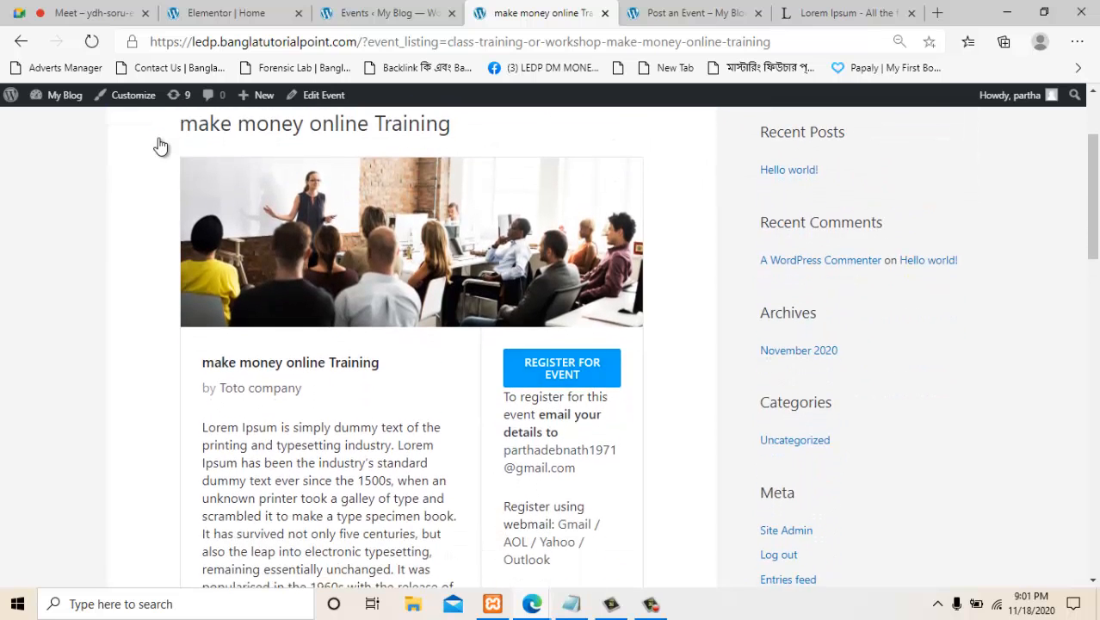
{"action": "scroll", "coordinate": [159, 139], "scroll_direction": "up", "scroll_amount": 2}
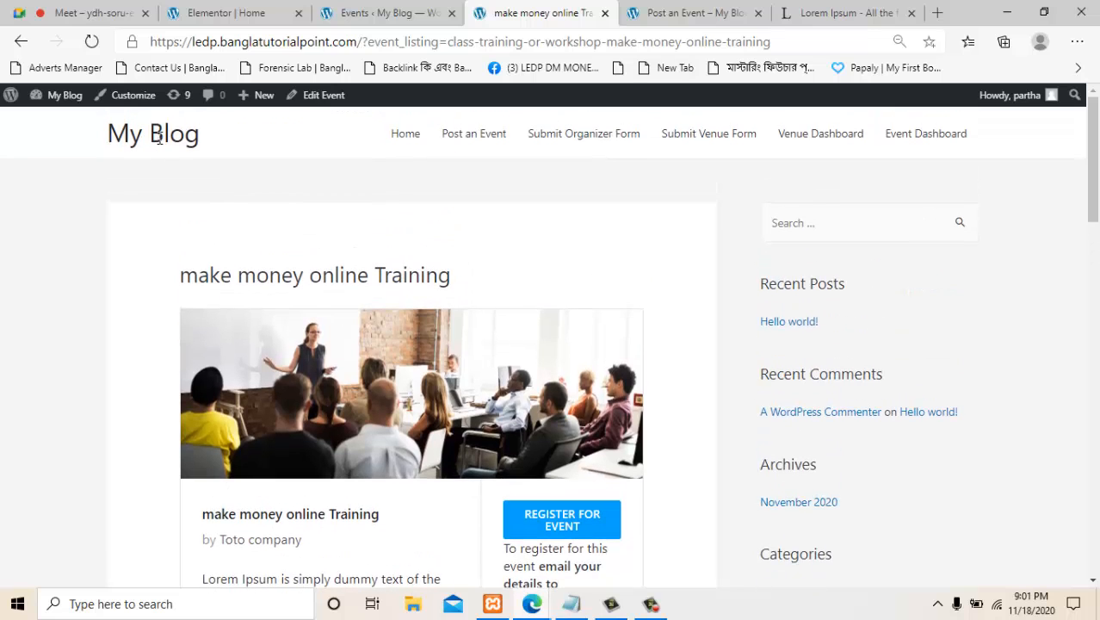
{"action": "scroll", "coordinate": [159, 145], "scroll_direction": "down", "scroll_amount": 3}
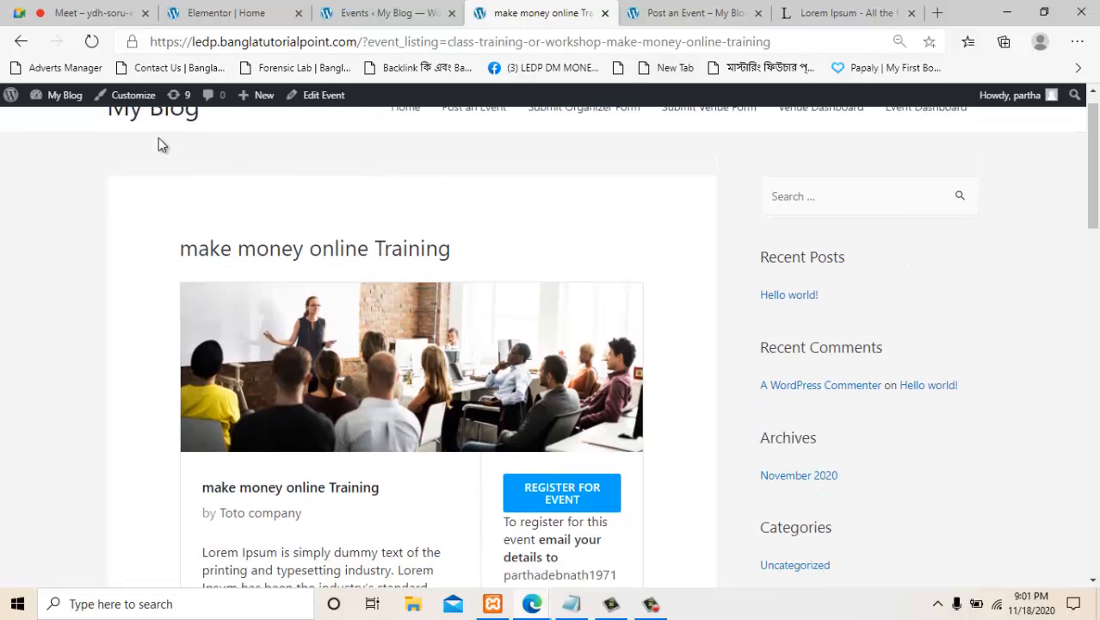
{"action": "scroll", "coordinate": [159, 144], "scroll_direction": "up", "scroll_amount": 3}
{"action": "scroll", "coordinate": [159, 139], "scroll_direction": "down", "scroll_amount": 2}
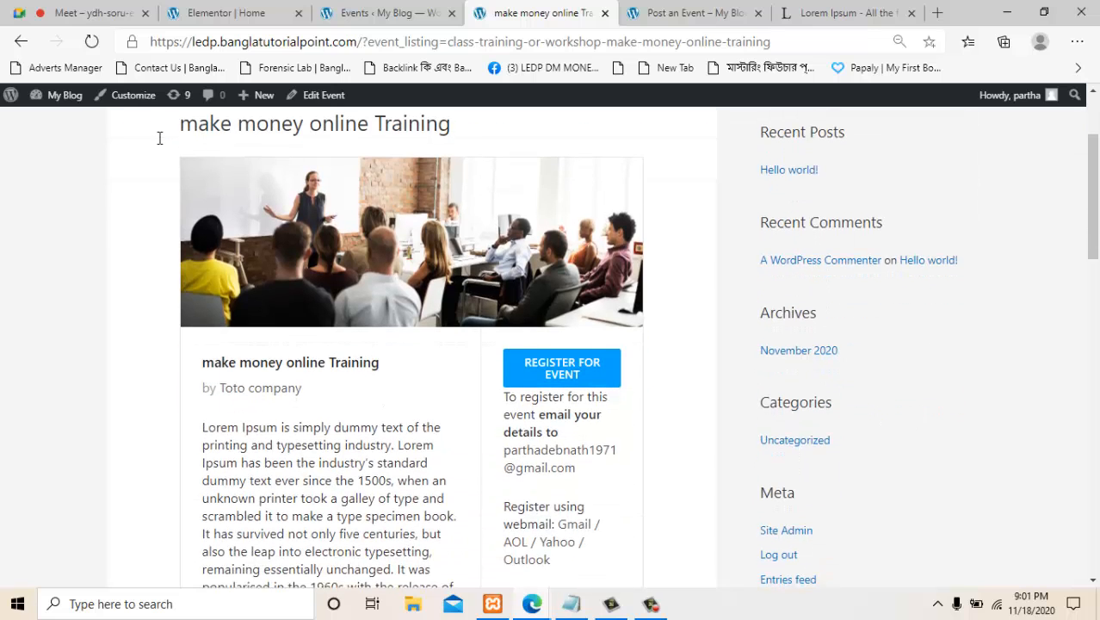
{"action": "scroll", "coordinate": [159, 140], "scroll_direction": "up", "scroll_amount": 1}
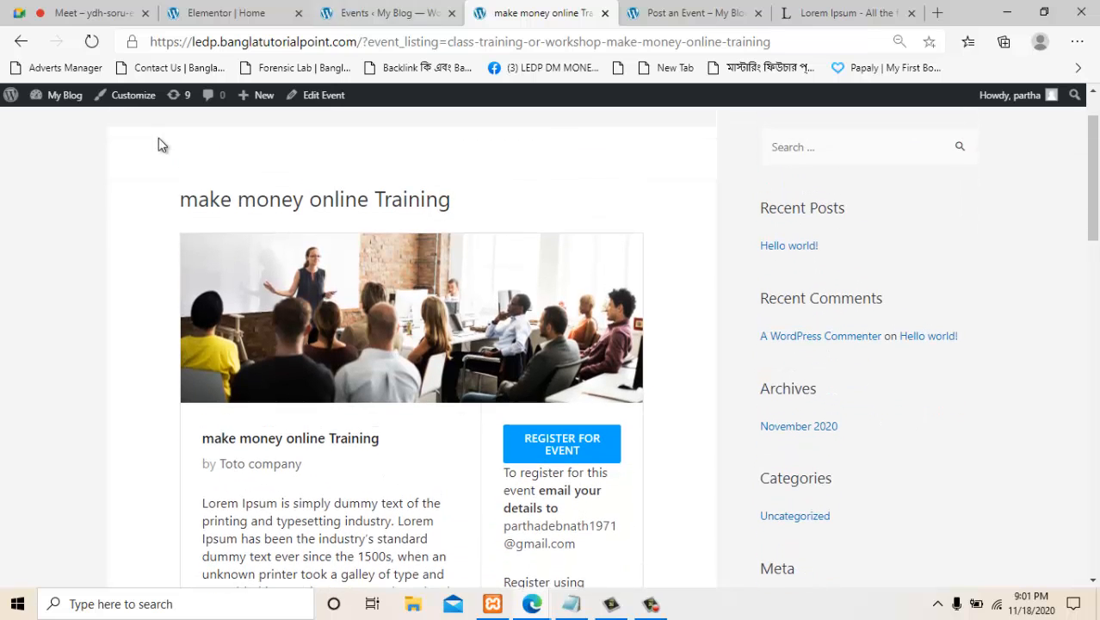
Open the WP Event Manager add-ons page in the WordPress admin and look through the available add-ons.
{"action": "key", "text": "ctrl+shift+Tab"}
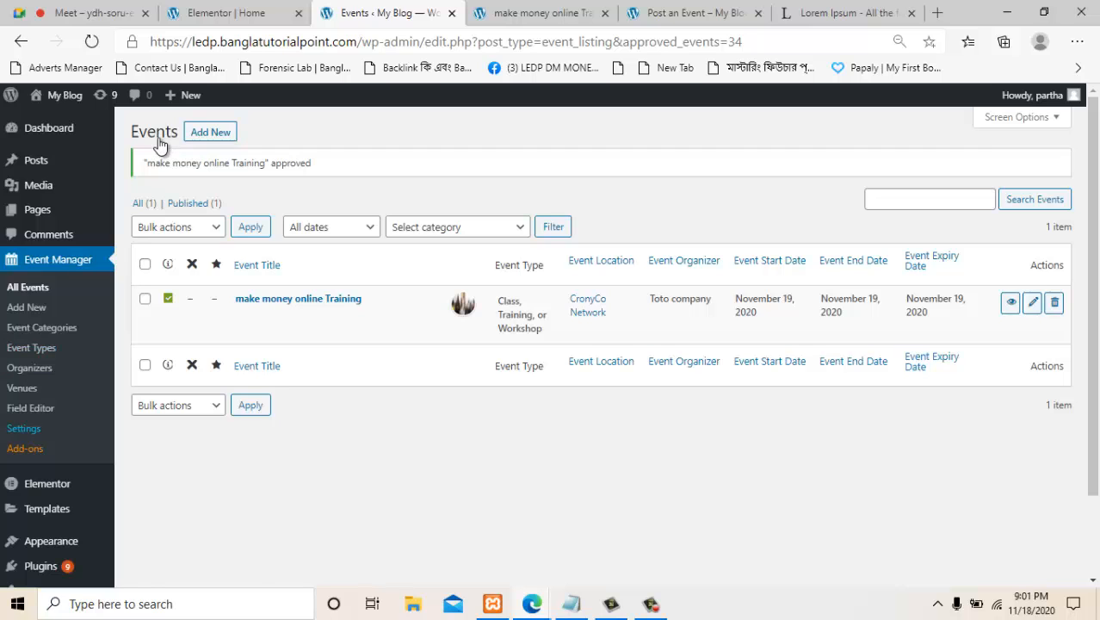
{"action": "left_click", "coordinate": [25, 448]}
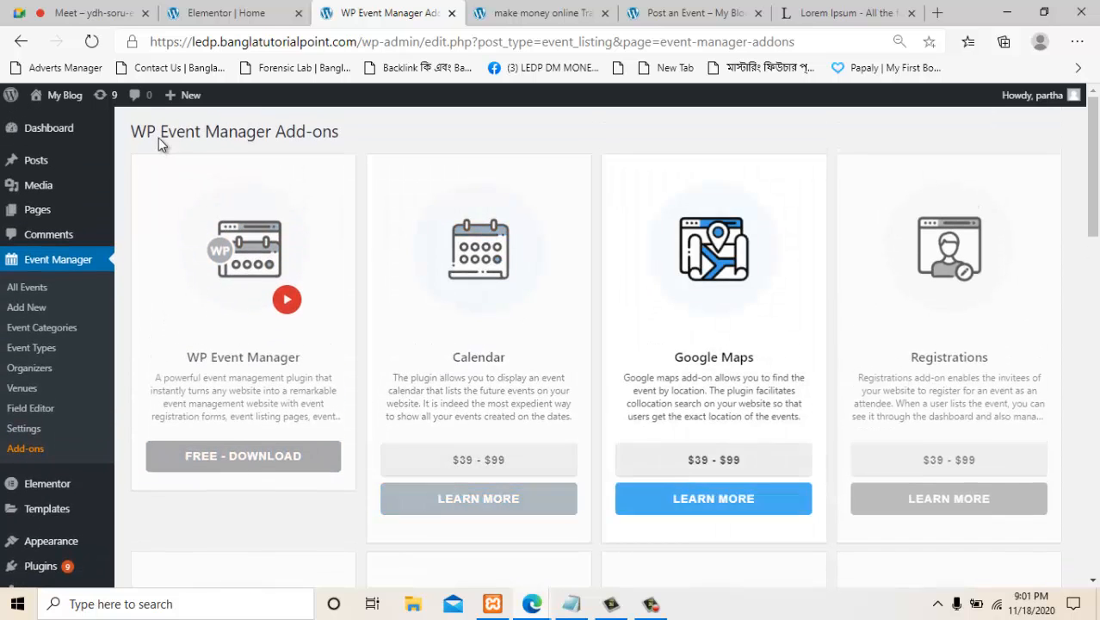
{"action": "scroll", "coordinate": [159, 142], "scroll_direction": "down", "scroll_amount": 3}
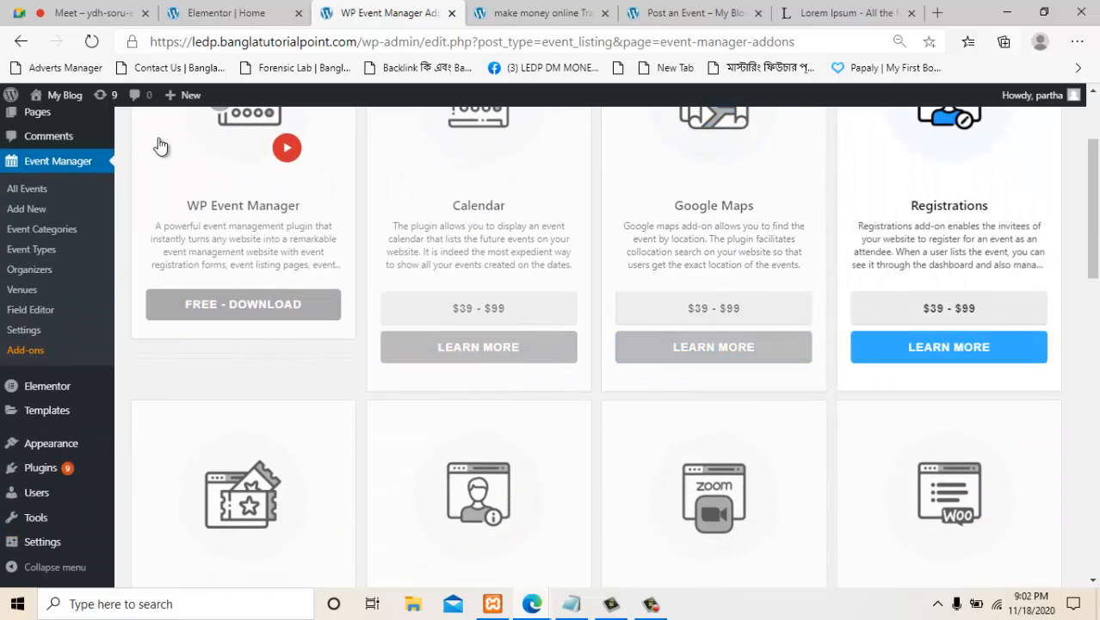
{"action": "scroll", "coordinate": [159, 144], "scroll_direction": "up", "scroll_amount": 1}
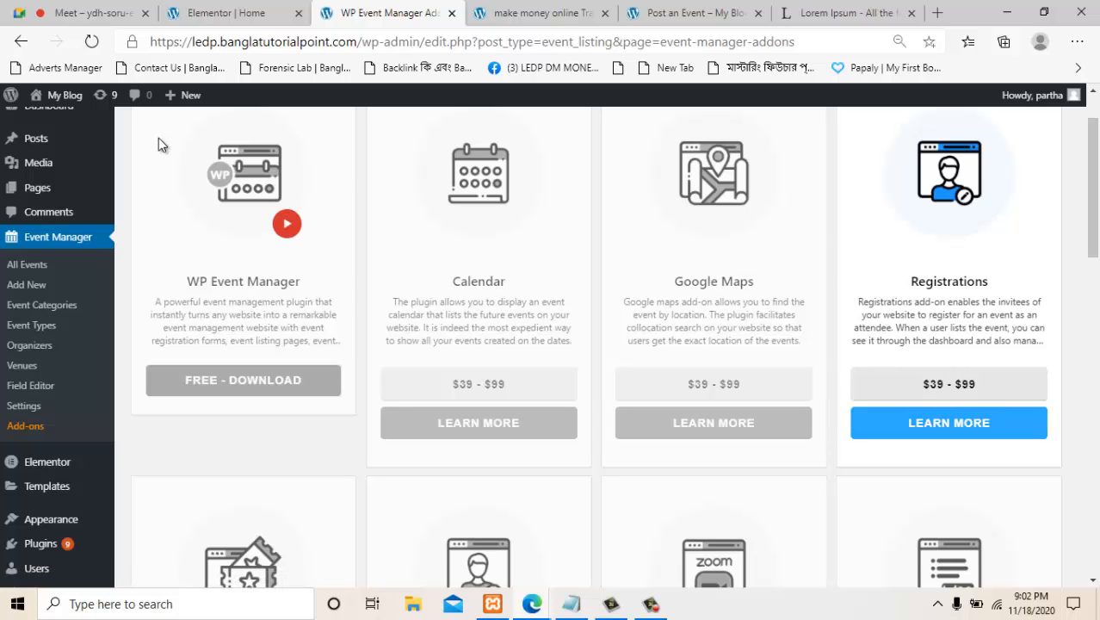
{"action": "scroll", "coordinate": [159, 142], "scroll_direction": "down", "scroll_amount": 5}
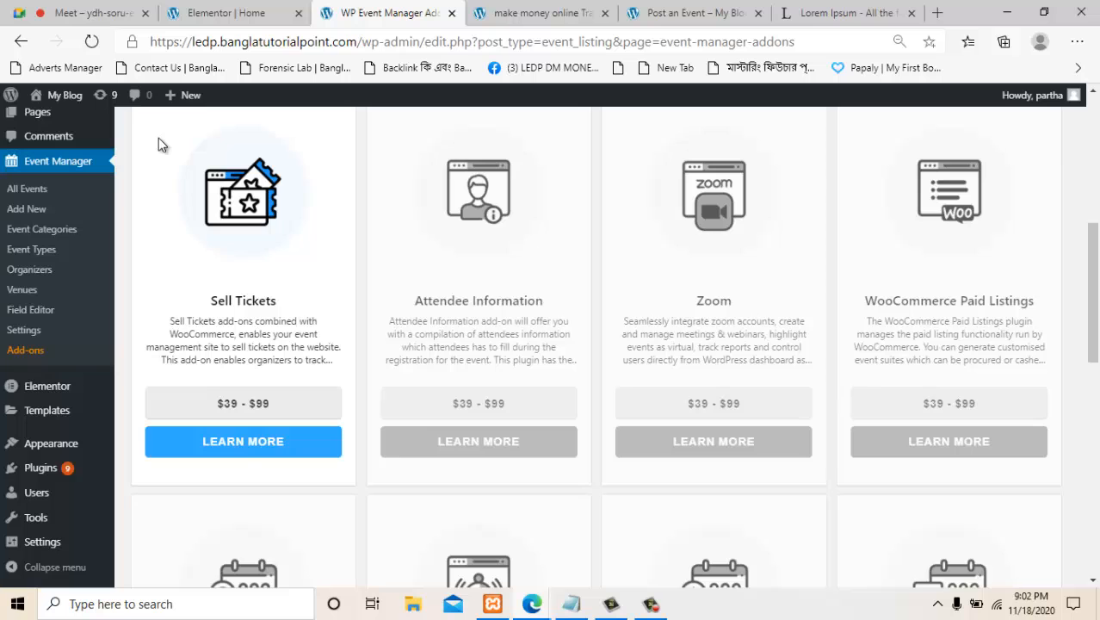
{"action": "scroll", "coordinate": [159, 145], "scroll_direction": "up", "scroll_amount": 2}
{"action": "scroll", "coordinate": [159, 140], "scroll_direction": "down", "scroll_amount": 2}
{"action": "scroll", "coordinate": [159, 142], "scroll_direction": "down", "scroll_amount": 3}
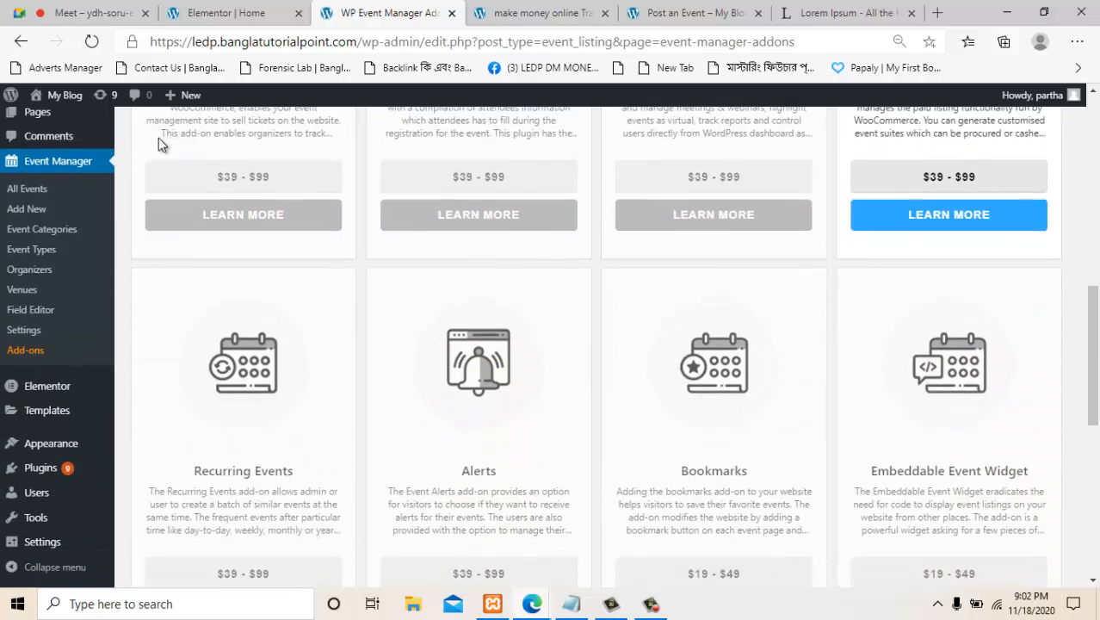
{"action": "scroll", "coordinate": [160, 143], "scroll_direction": "down", "scroll_amount": 4}
{"action": "scroll", "coordinate": [160, 140], "scroll_direction": "up", "scroll_amount": 2}
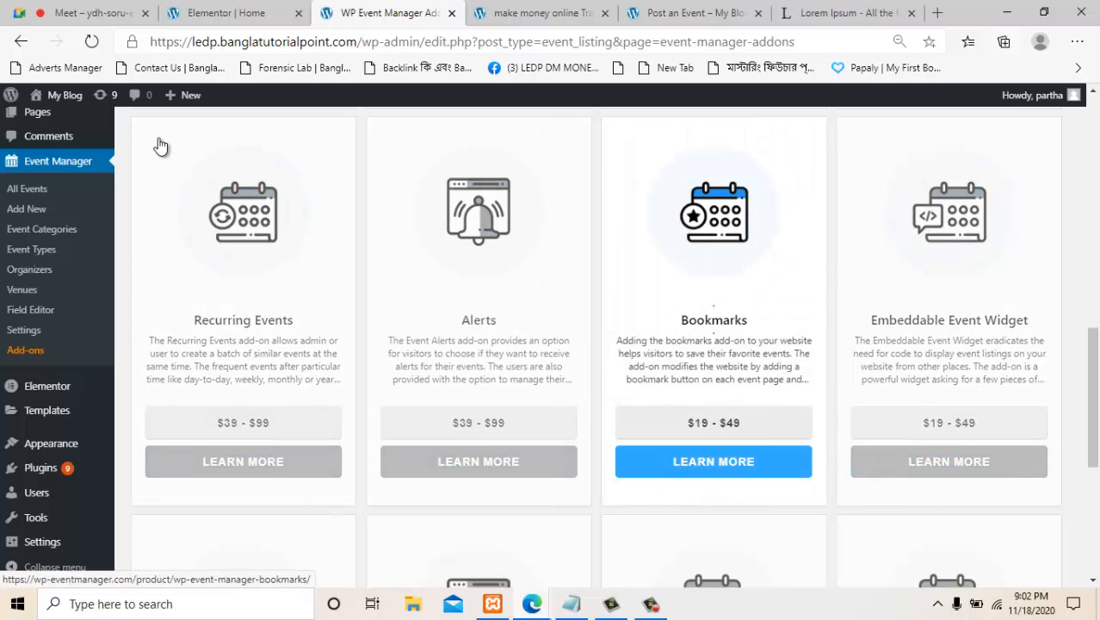
{"action": "left_click", "coordinate": [159, 145]}
{"action": "scroll", "coordinate": [159, 144], "scroll_direction": "down", "scroll_amount": 5}
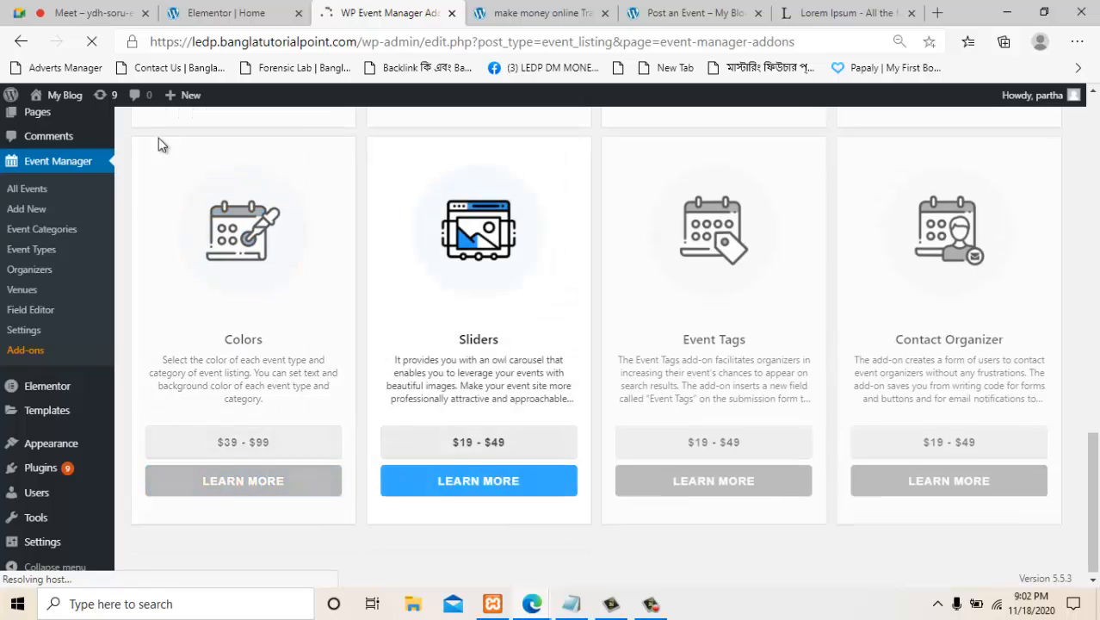
{"action": "key", "text": "alt+Left"}
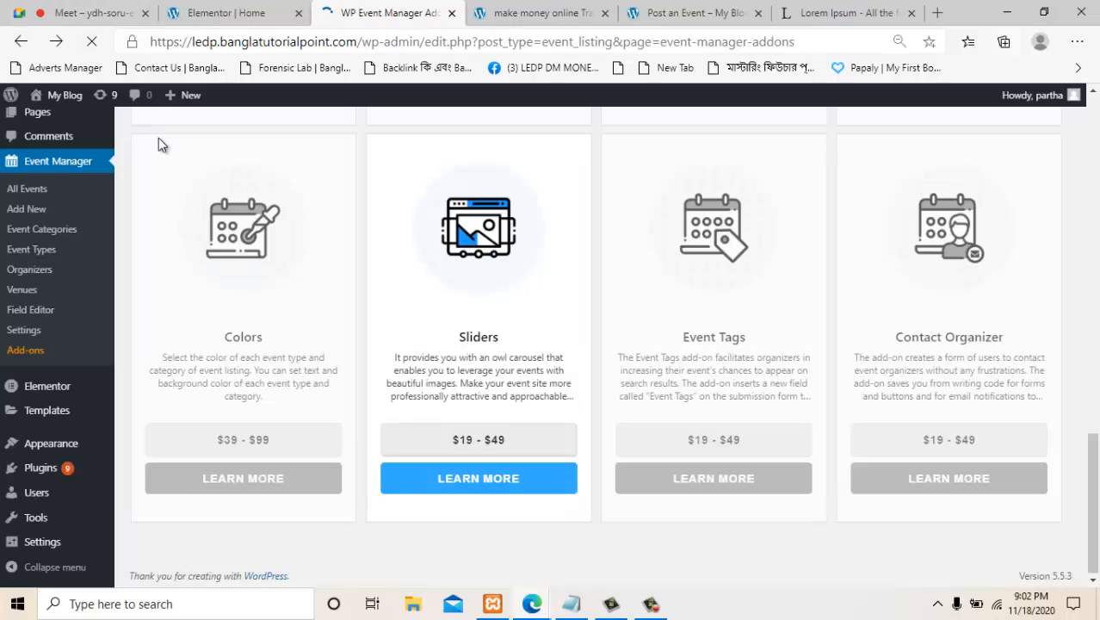
Review the Calendar, Google Maps and Registrations add-ons at the start of the add-ons page.
{"action": "scroll", "coordinate": [159, 142], "scroll_direction": "up", "scroll_amount": 9}
{"action": "scroll", "coordinate": [159, 142], "scroll_direction": "up", "scroll_amount": 5}
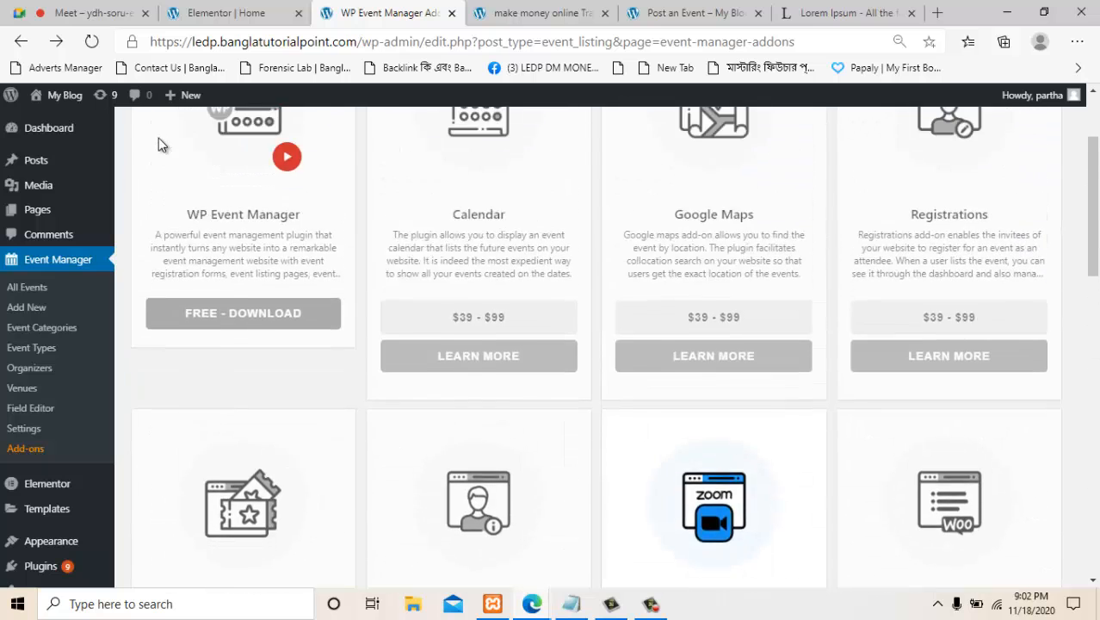
{"action": "scroll", "coordinate": [159, 142], "scroll_direction": "down", "scroll_amount": 1}
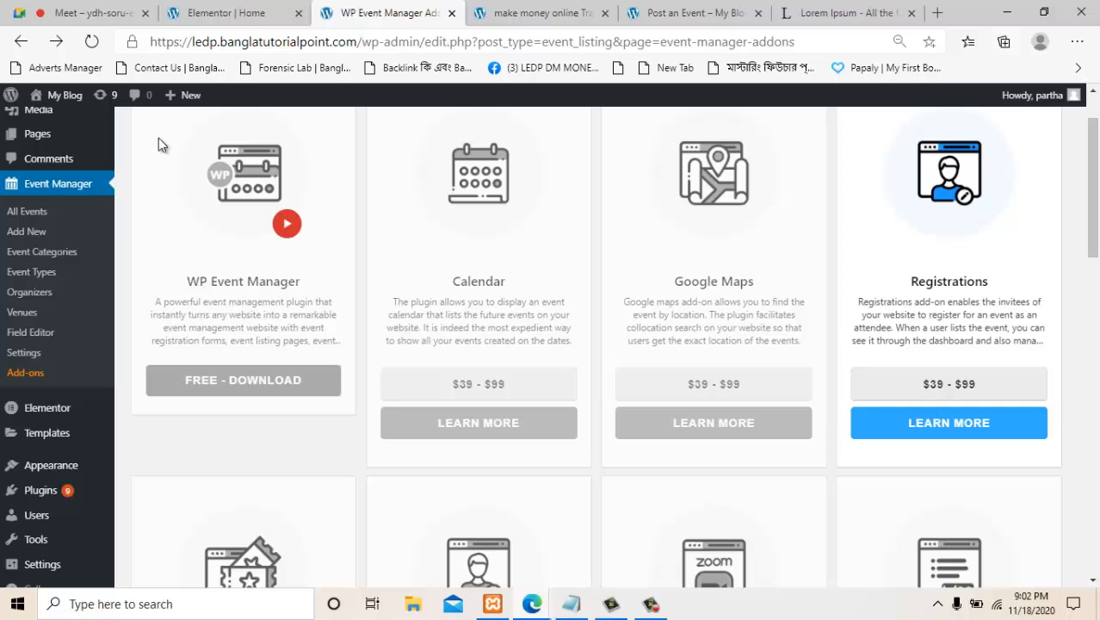
{"action": "key", "text": "ctrl+shift+Tab"}
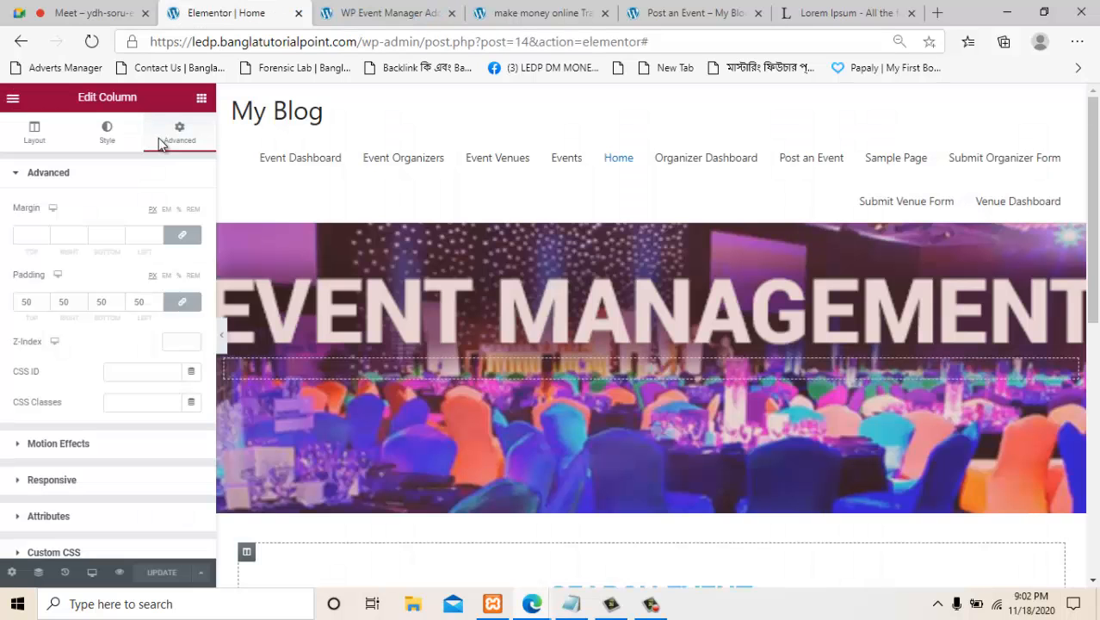
{"action": "key", "text": "ctrl+Tab"}
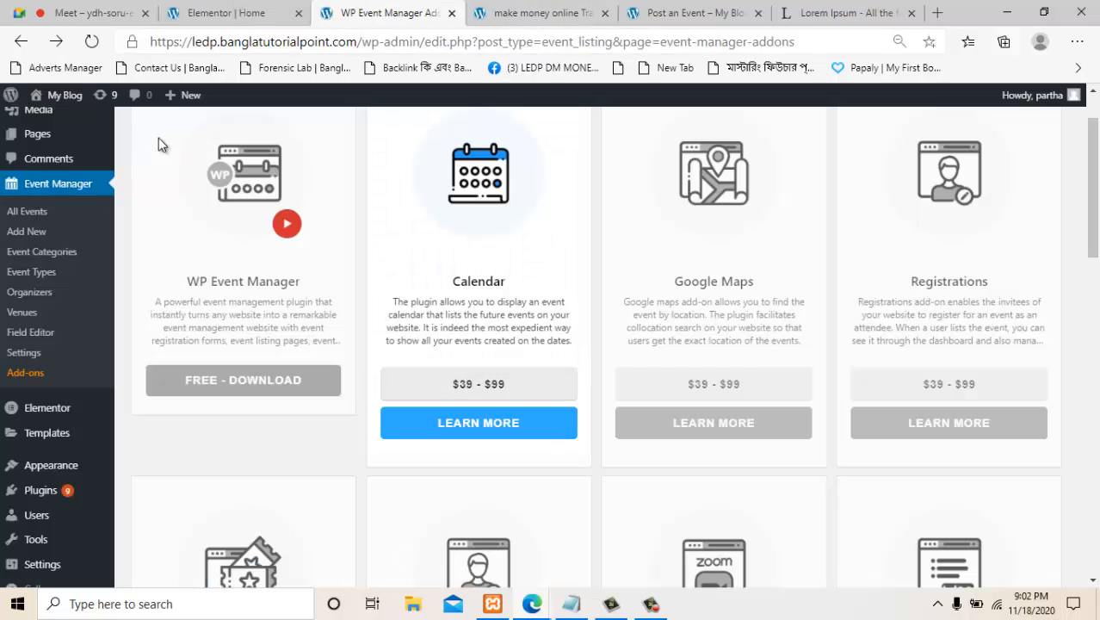
Return to the "make money online Training" event page, reload it and review its schedule, location and event type.
{"action": "key", "text": "ctrl+Tab"}
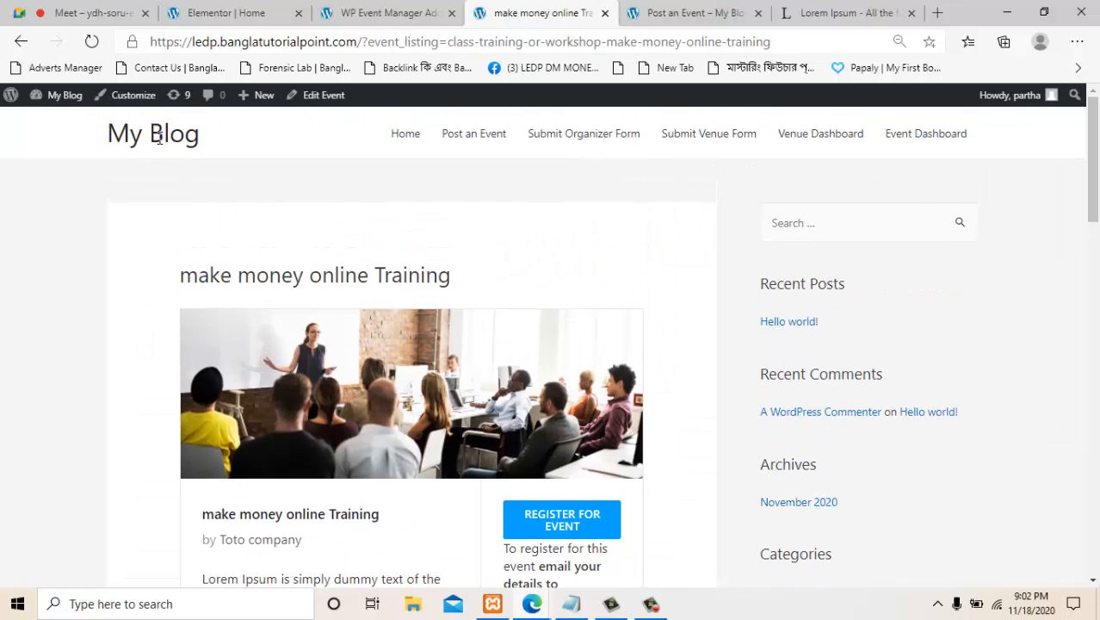
{"action": "key", "text": "F5"}
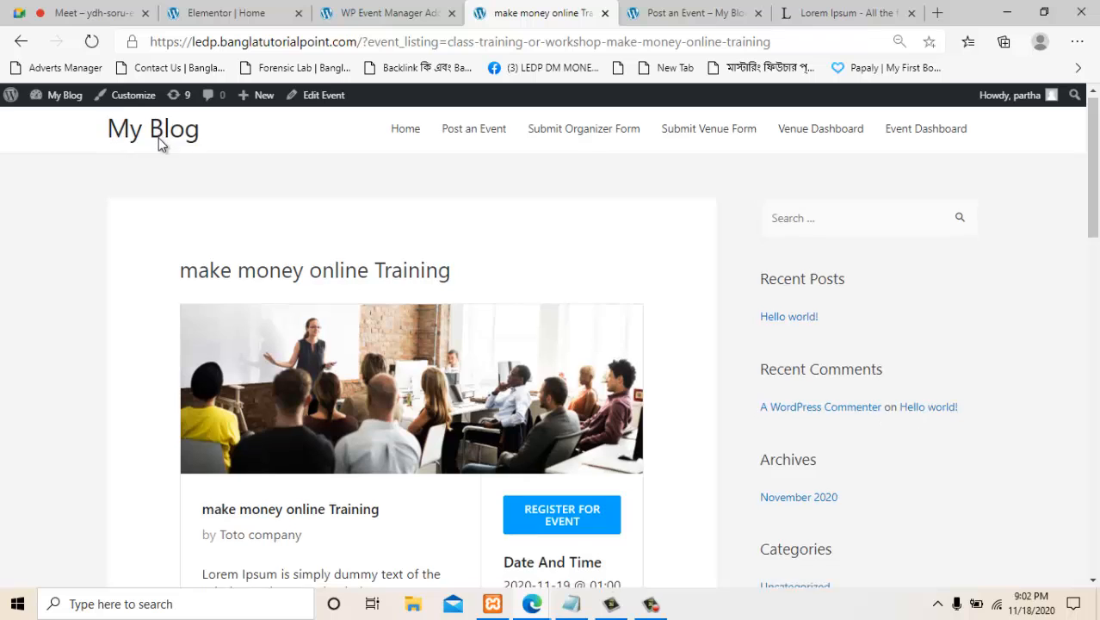
{"action": "scroll", "coordinate": [159, 142], "scroll_direction": "down", "scroll_amount": 2}
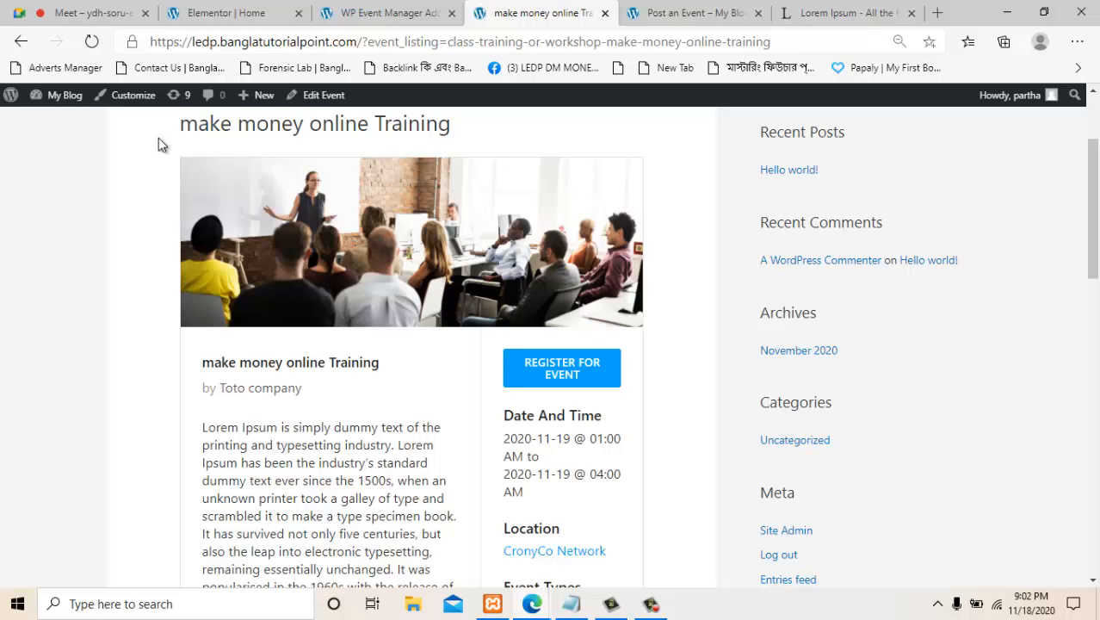
{"action": "scroll", "coordinate": [159, 145], "scroll_direction": "up", "scroll_amount": 1}
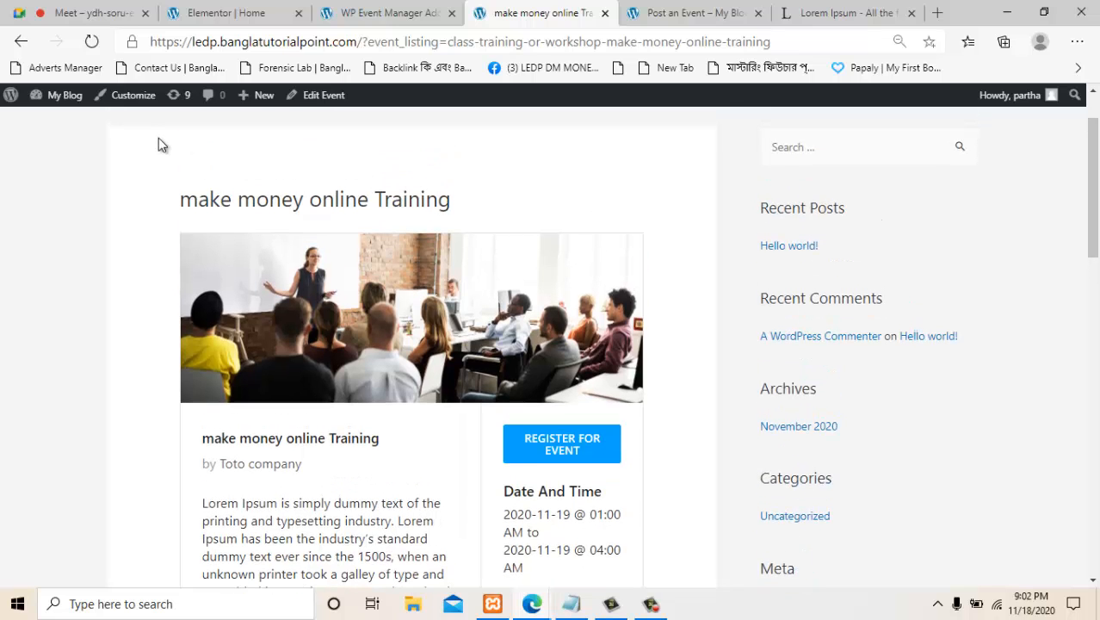
{"action": "key", "text": "ctrl+Tab"}
{"action": "key", "text": "ctrl+shift+Tab"}
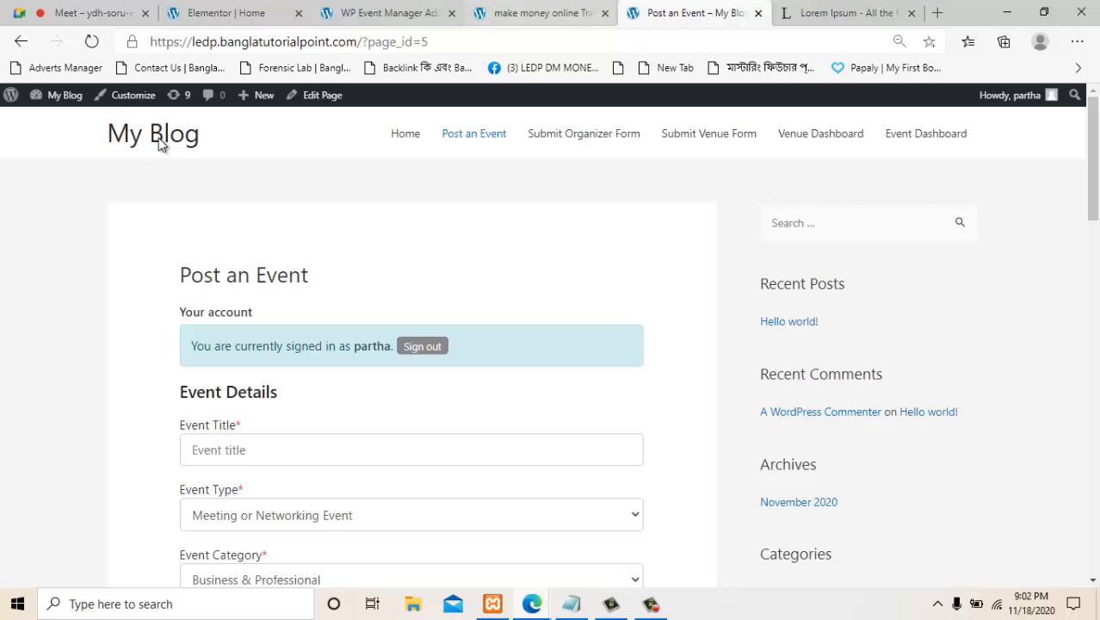
{"action": "scroll", "coordinate": [159, 145], "scroll_direction": "down", "scroll_amount": 2}
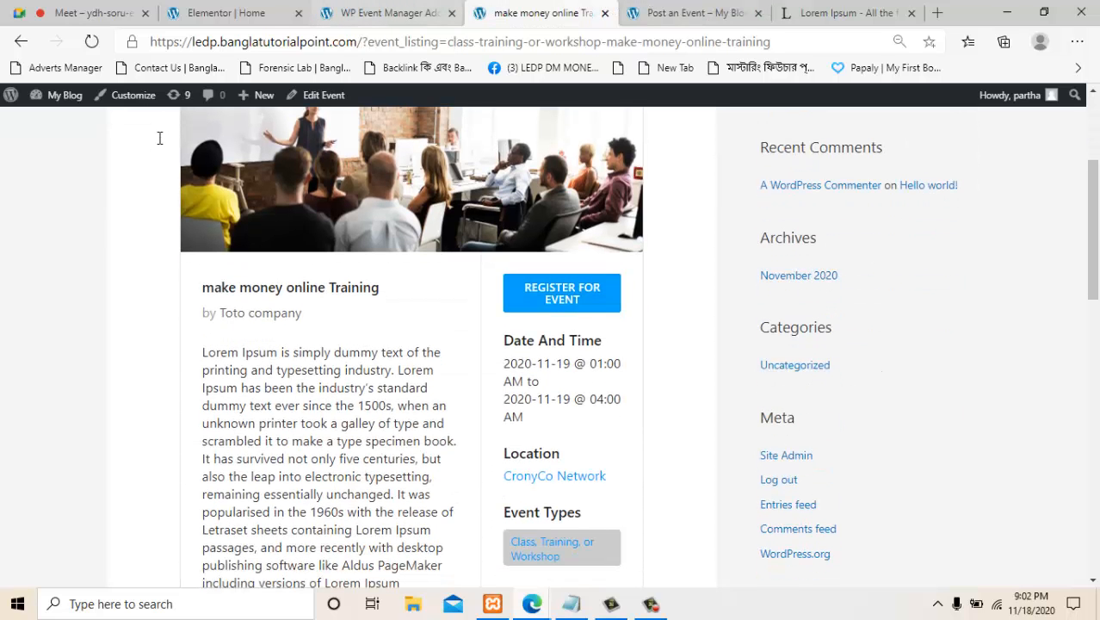
{"action": "scroll", "coordinate": [159, 145], "scroll_direction": "up", "scroll_amount": 3}
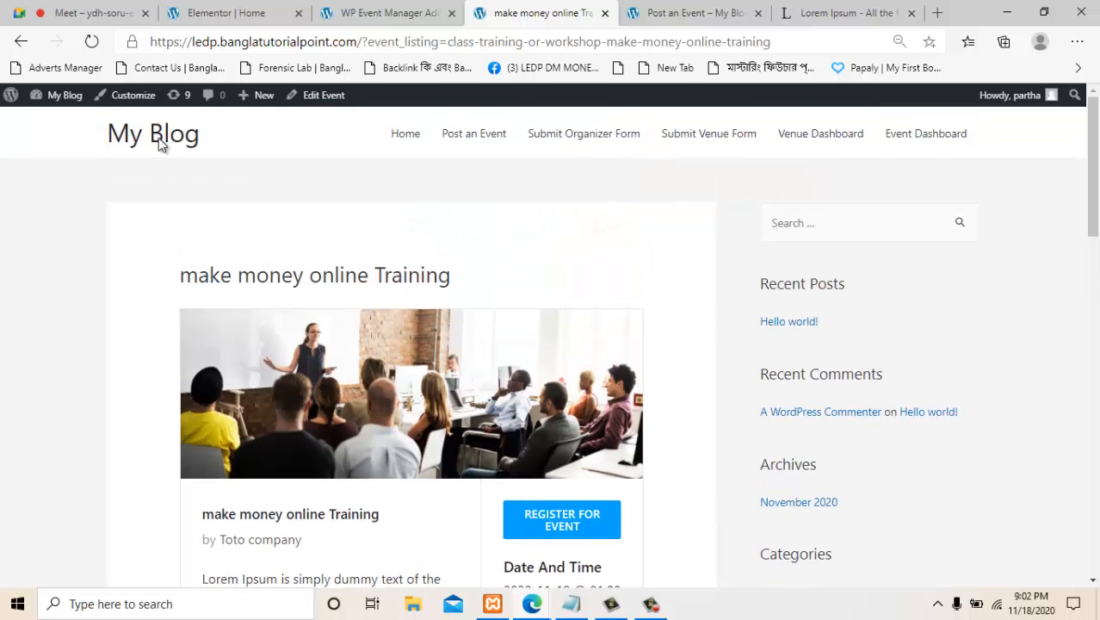
Open the Submit Organizer Form page of the blog and look through its fields.
{"action": "key", "text": "Tab"}
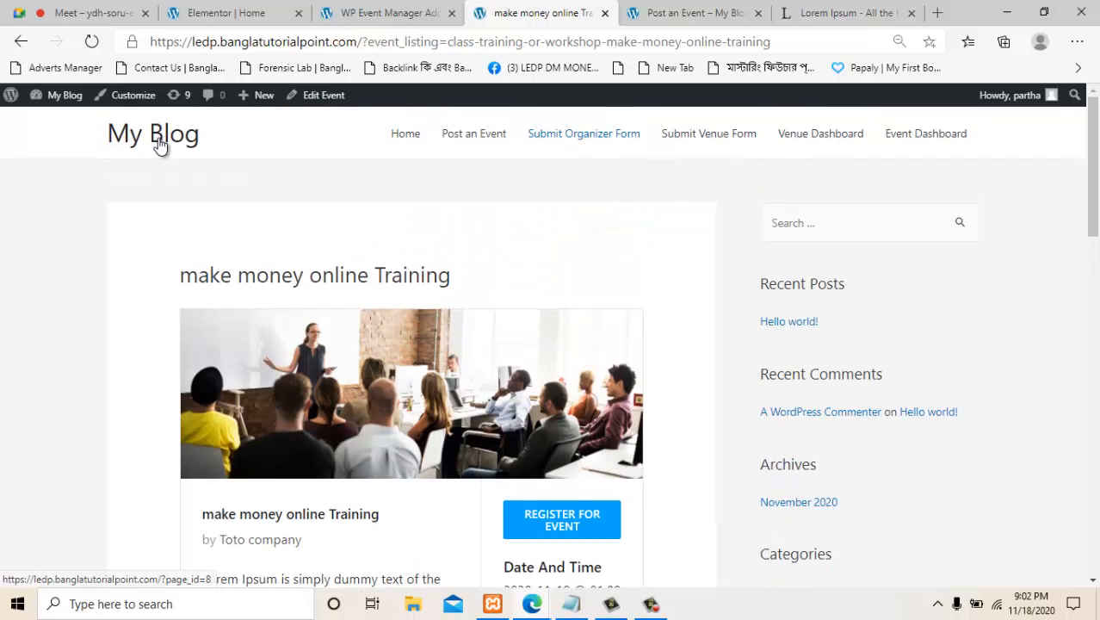
{"action": "key", "text": "Return"}
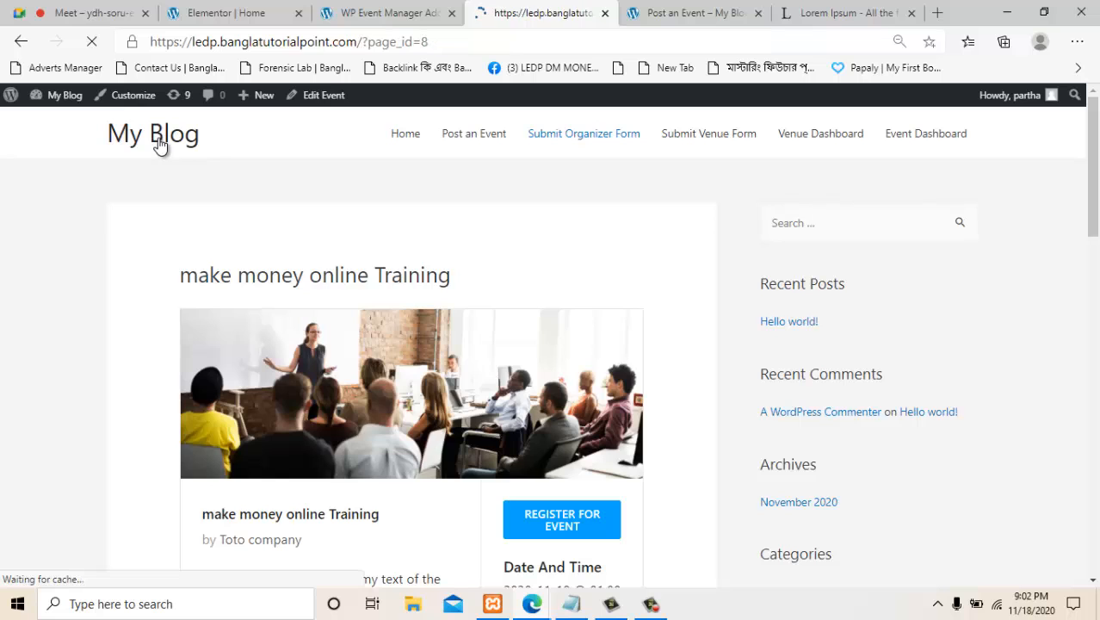
{"action": "scroll", "coordinate": [160, 145], "scroll_direction": "down", "scroll_amount": 4}
{"action": "scroll", "coordinate": [160, 144], "scroll_direction": "down", "scroll_amount": 4}
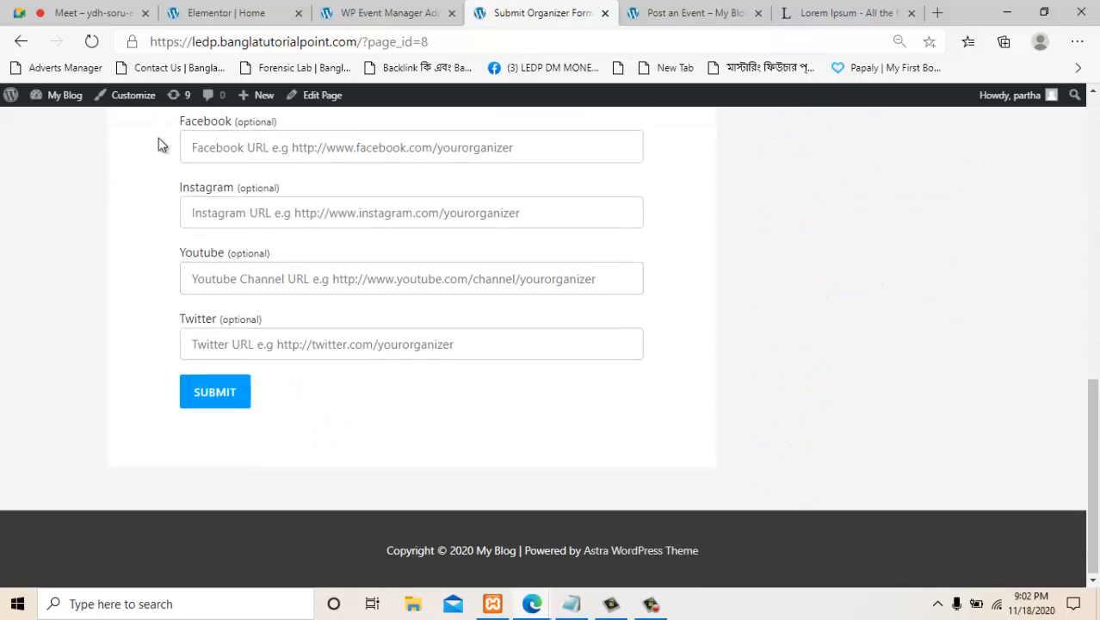
{"action": "scroll", "coordinate": [159, 145], "scroll_direction": "up", "scroll_amount": 8}
Open the Post an Event page of the blog and look through its event detail fields.
{"action": "key", "text": "Return"}
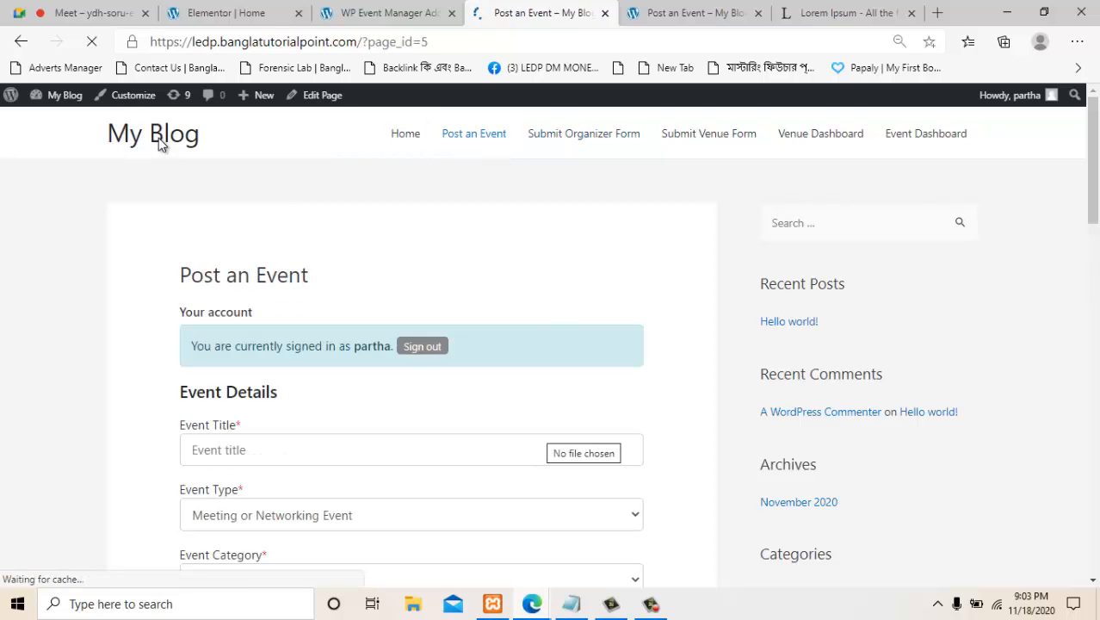
{"action": "scroll", "coordinate": [160, 144], "scroll_direction": "down", "scroll_amount": 8}
{"action": "scroll", "coordinate": [159, 145], "scroll_direction": "up", "scroll_amount": 6}
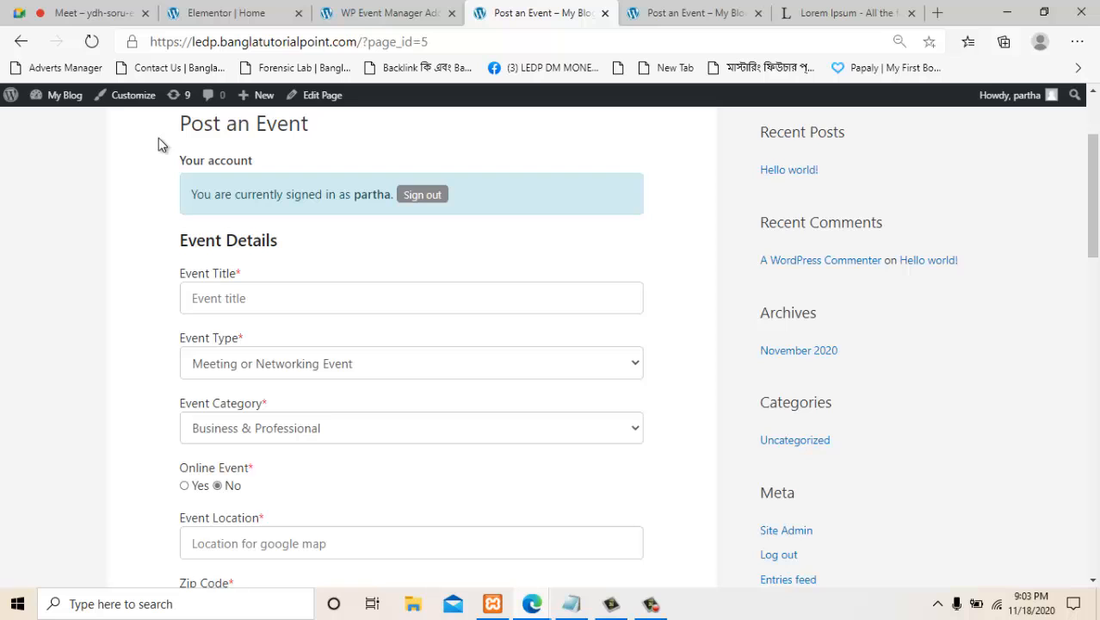
Open the Event Manager field editor in the WordPress admin and examine the event, organizer and venue fields.
{"action": "key", "text": "ctrl+shift+Tab"}
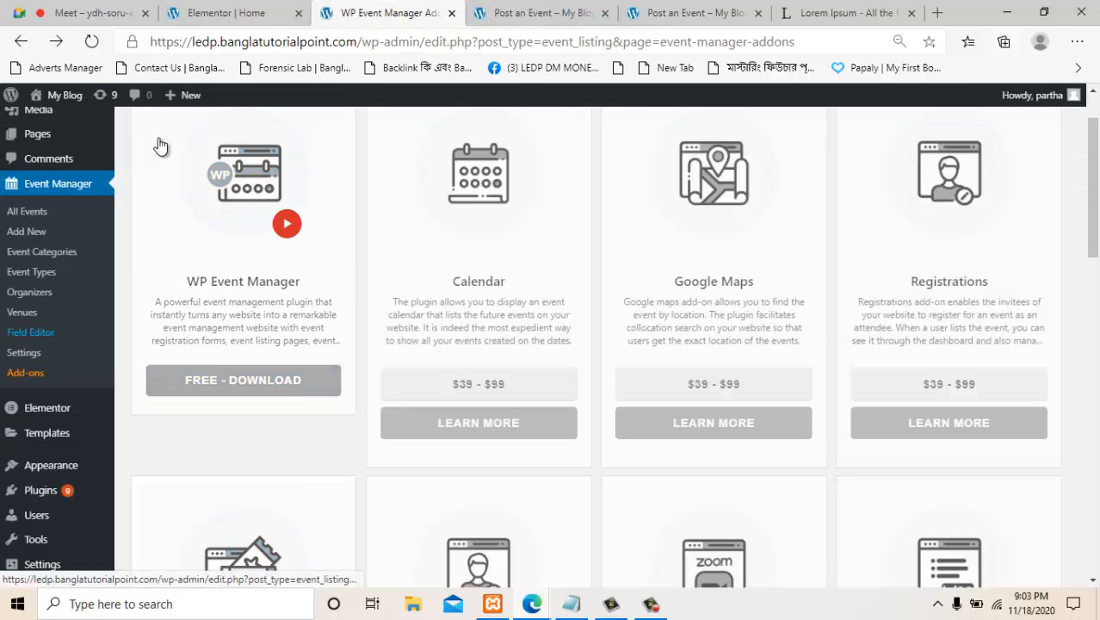
{"action": "left_click", "coordinate": [159, 144]}
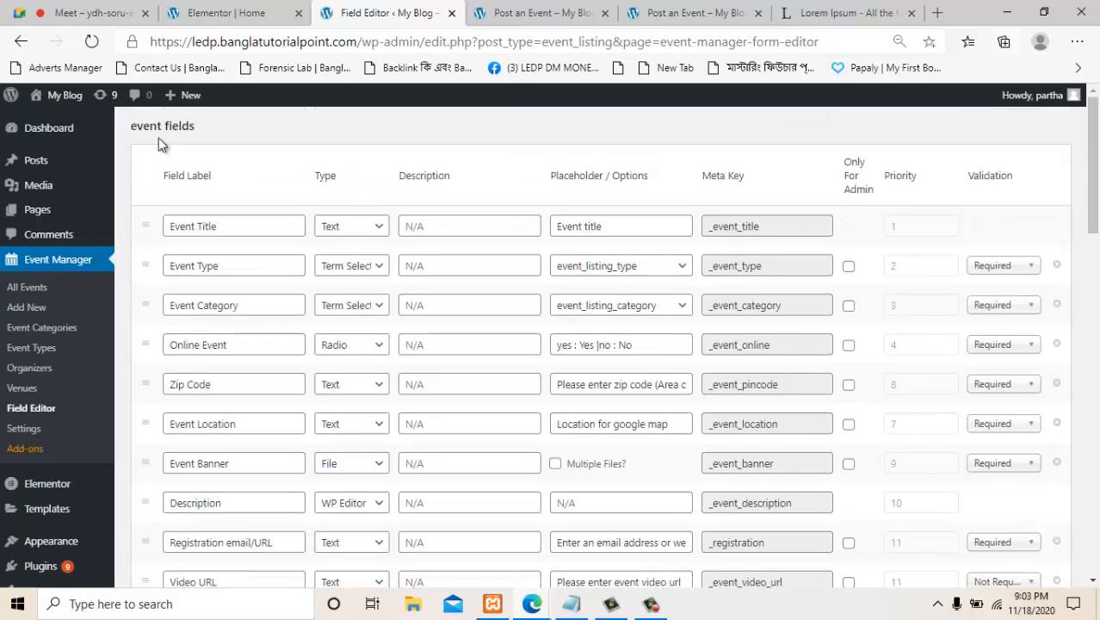
{"action": "scroll", "coordinate": [159, 141], "scroll_direction": "down", "scroll_amount": 5}
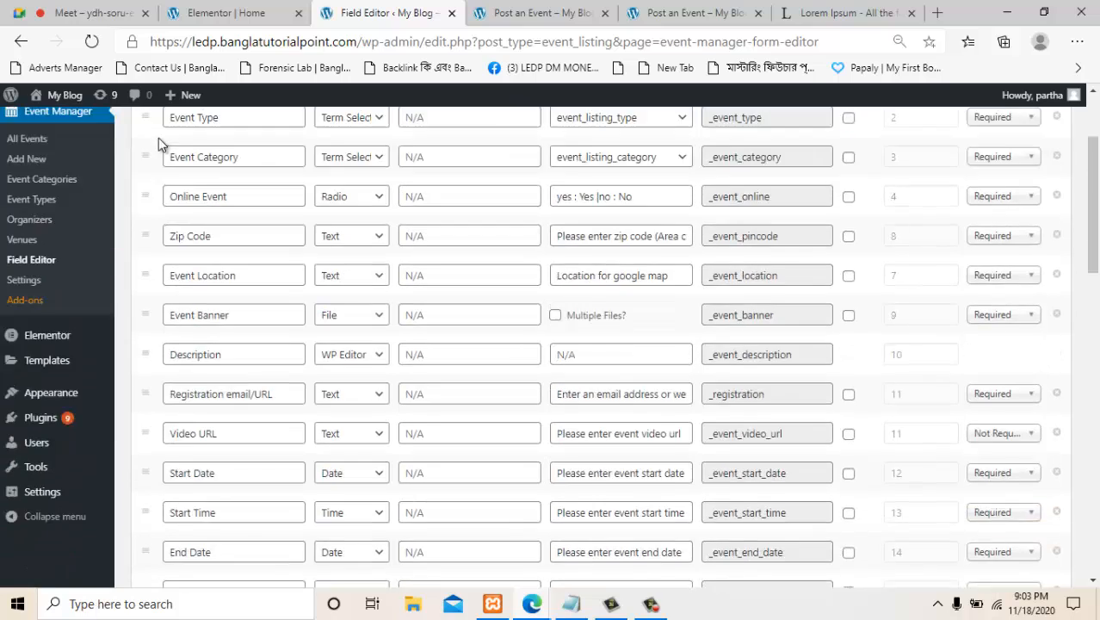
{"action": "scroll", "coordinate": [159, 139], "scroll_direction": "up", "scroll_amount": 5}
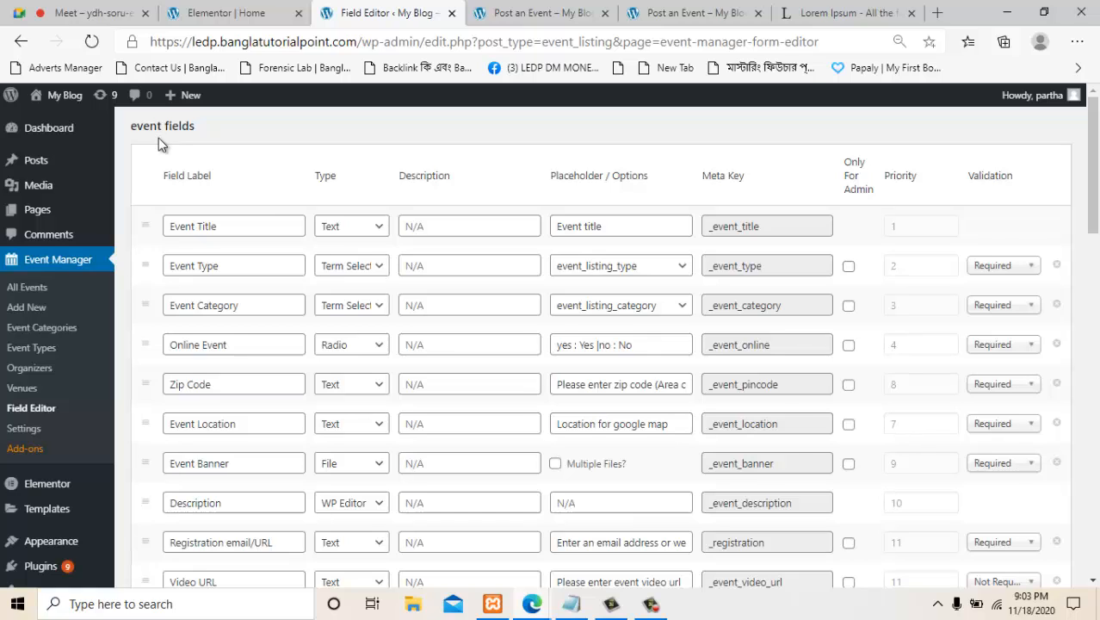
{"action": "left_click_drag", "start_coordinate": [130, 126], "coordinate": [159, 145]}
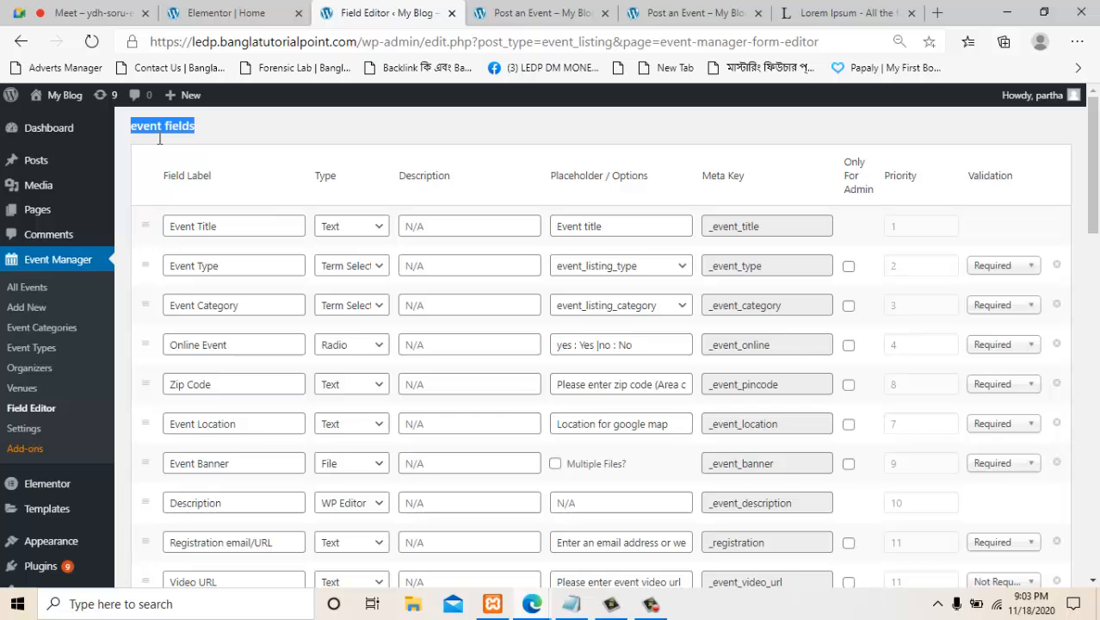
{"action": "scroll", "coordinate": [159, 139], "scroll_direction": "down", "scroll_amount": 5}
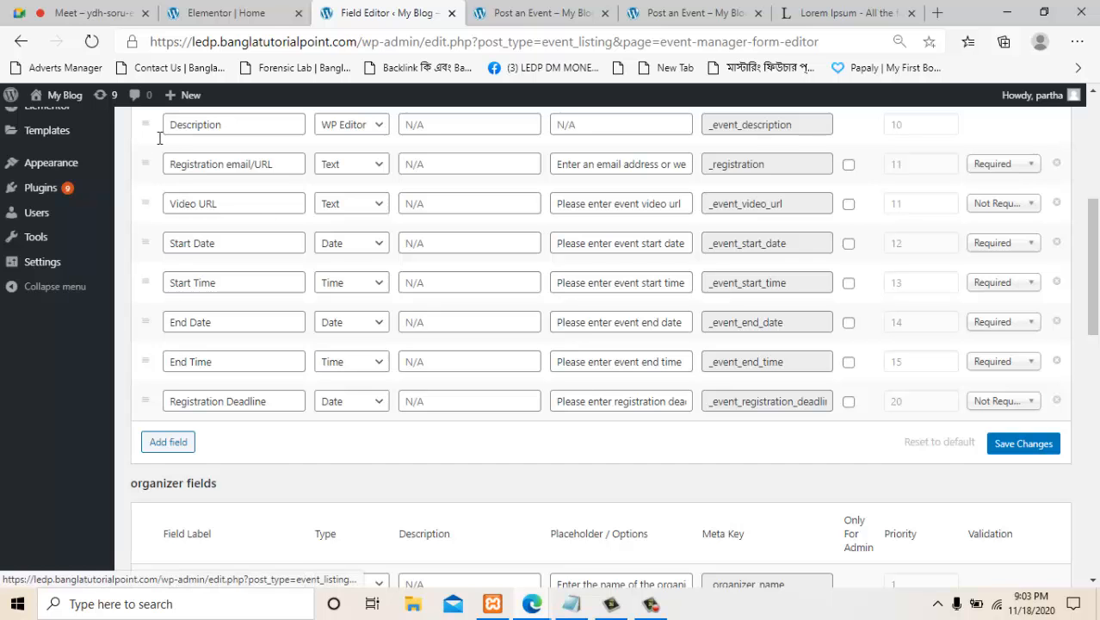
{"action": "scroll", "coordinate": [159, 138], "scroll_direction": "down", "scroll_amount": 2}
{"action": "scroll", "coordinate": [159, 138], "scroll_direction": "down", "scroll_amount": 9}
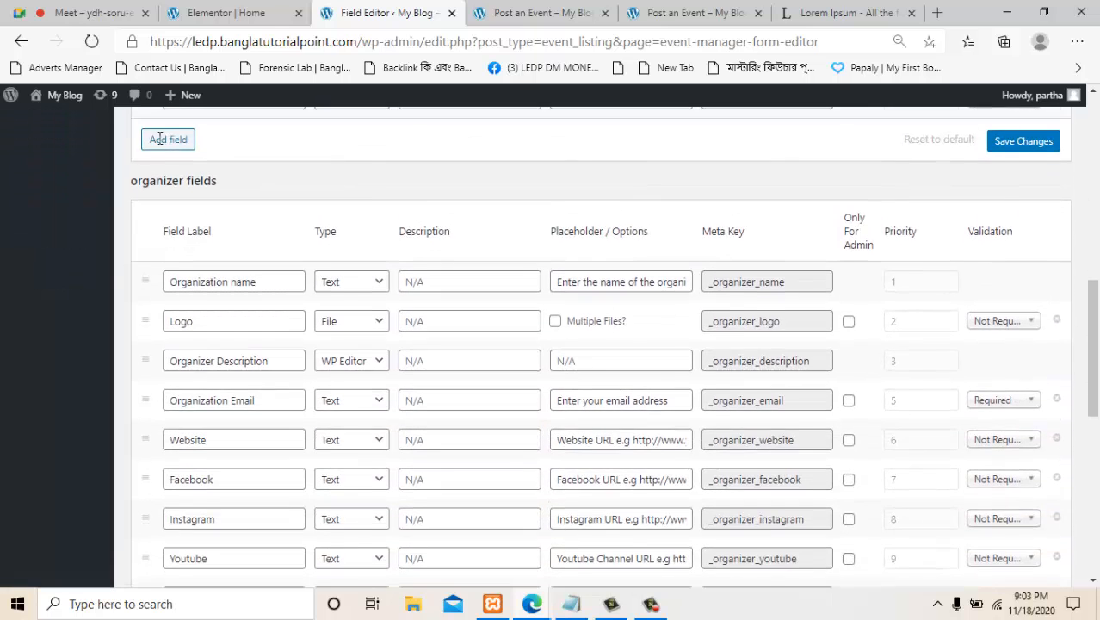
{"action": "scroll", "coordinate": [159, 138], "scroll_direction": "down", "scroll_amount": 1}
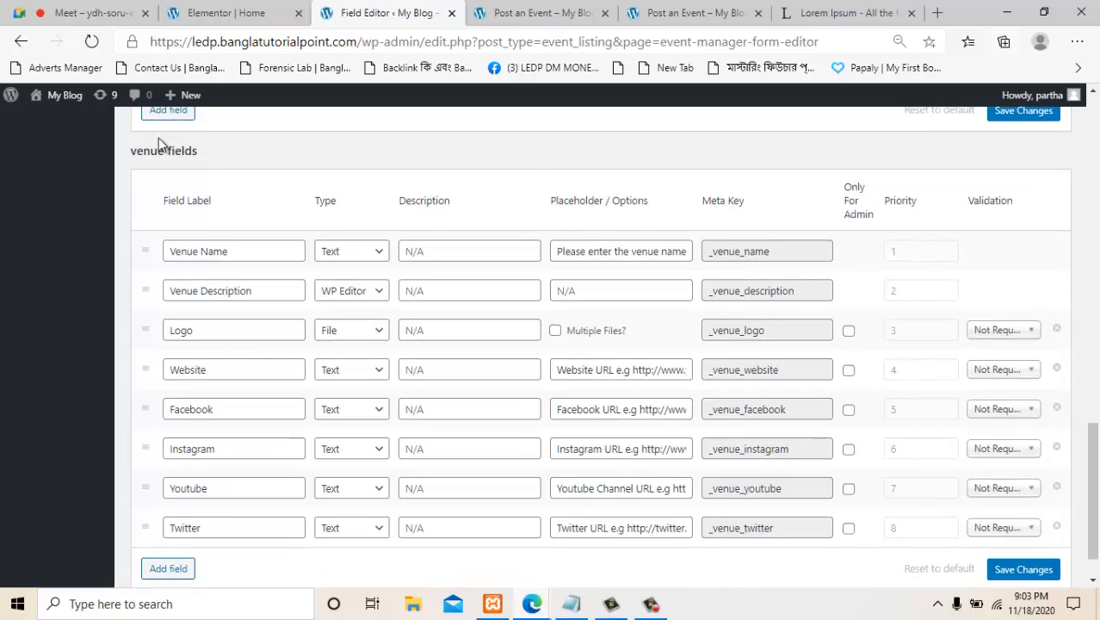
Compare the Post an Event form with the event fields defined in the field editor.
{"action": "key", "text": "ctrl+Tab"}
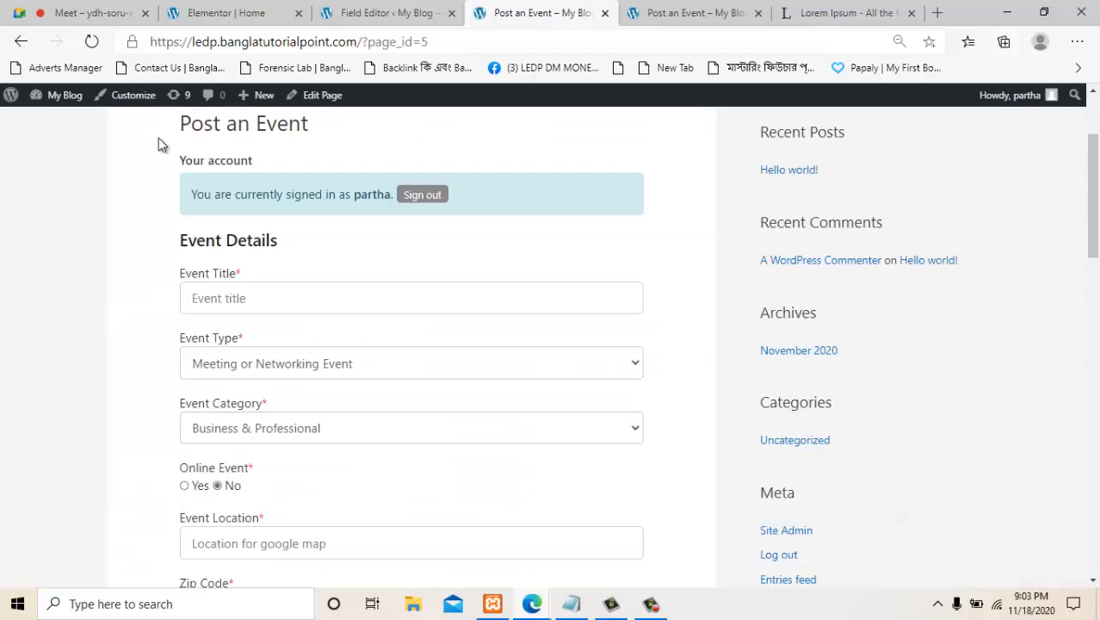
{"action": "scroll", "coordinate": [159, 144], "scroll_direction": "up", "scroll_amount": 2}
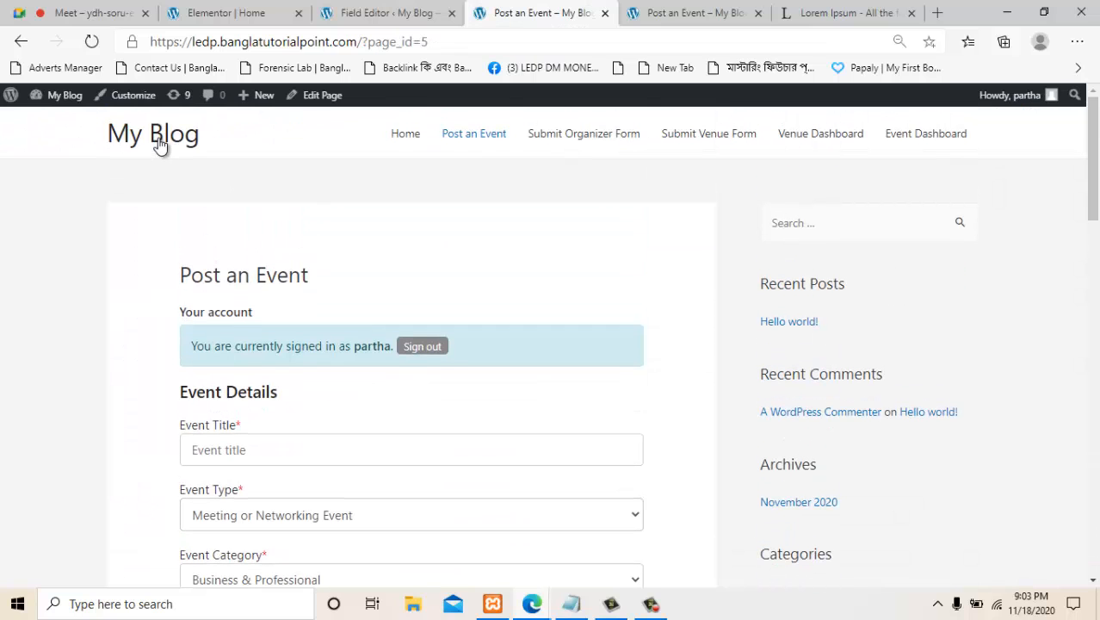
{"action": "left_click", "coordinate": [159, 145]}
{"action": "key", "text": "ctrl+shift+Tab"}
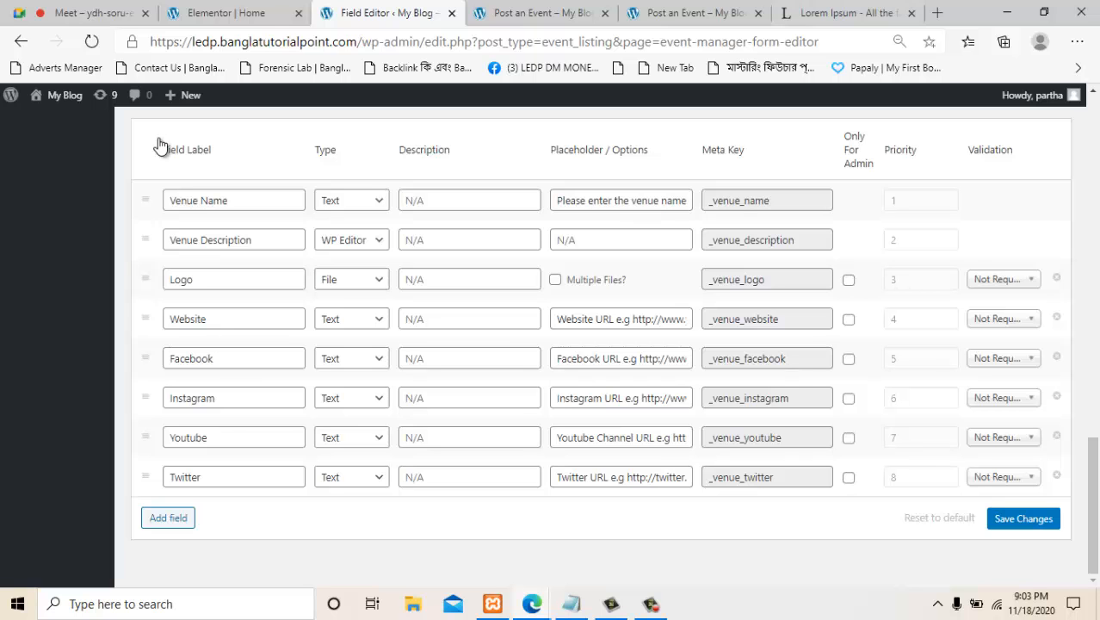
{"action": "scroll", "coordinate": [158, 144], "scroll_direction": "up", "scroll_amount": 15}
{"action": "scroll", "coordinate": [158, 139], "scroll_direction": "up", "scroll_amount": 2}
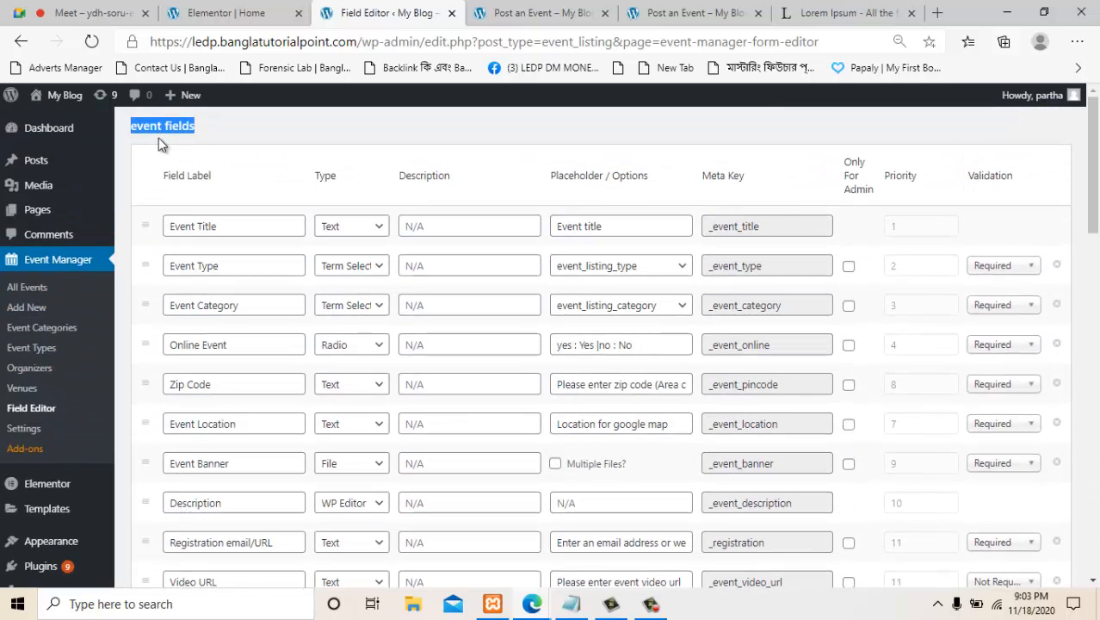
{"action": "left_click", "coordinate": [159, 143]}
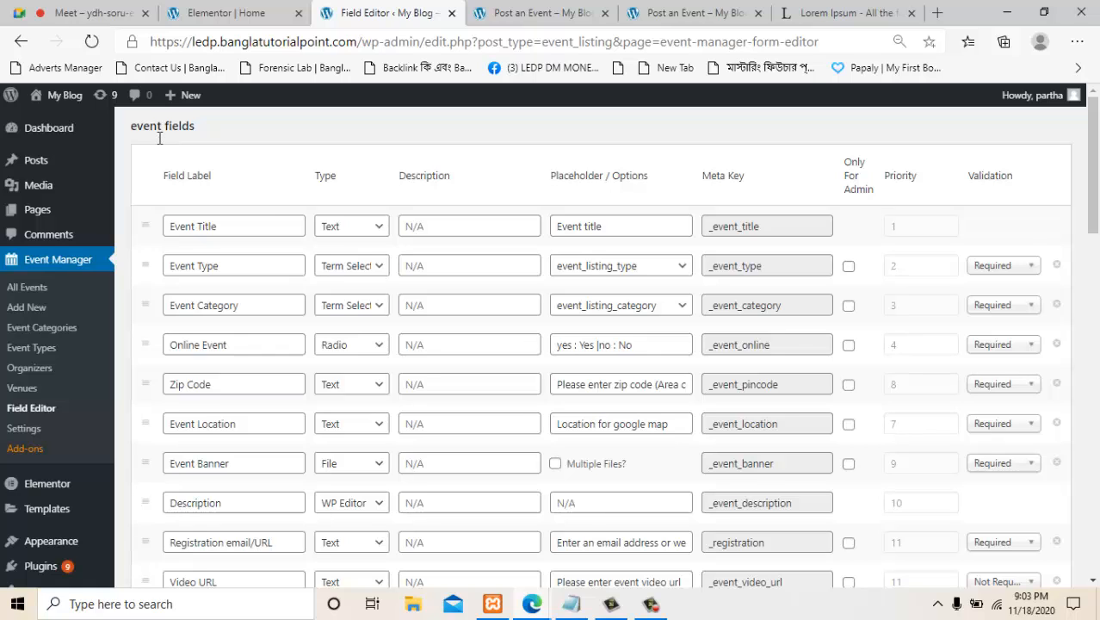
Open the list of all events in the admin and check it alongside the Post an Event page.
{"action": "left_click", "coordinate": [28, 287]}
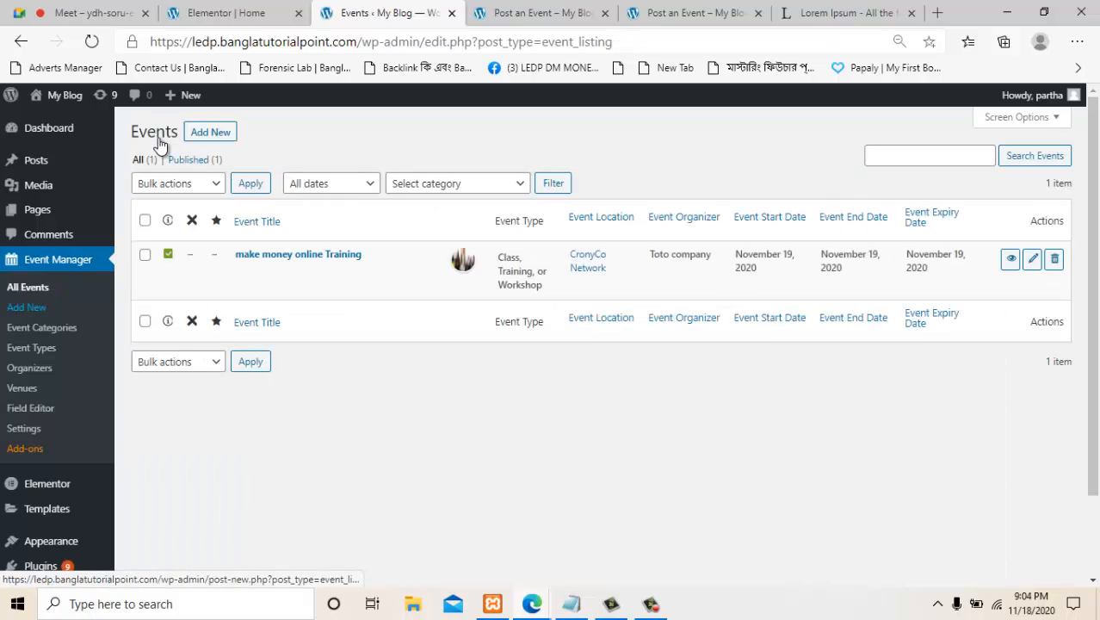
{"action": "left_click", "coordinate": [694, 13]}
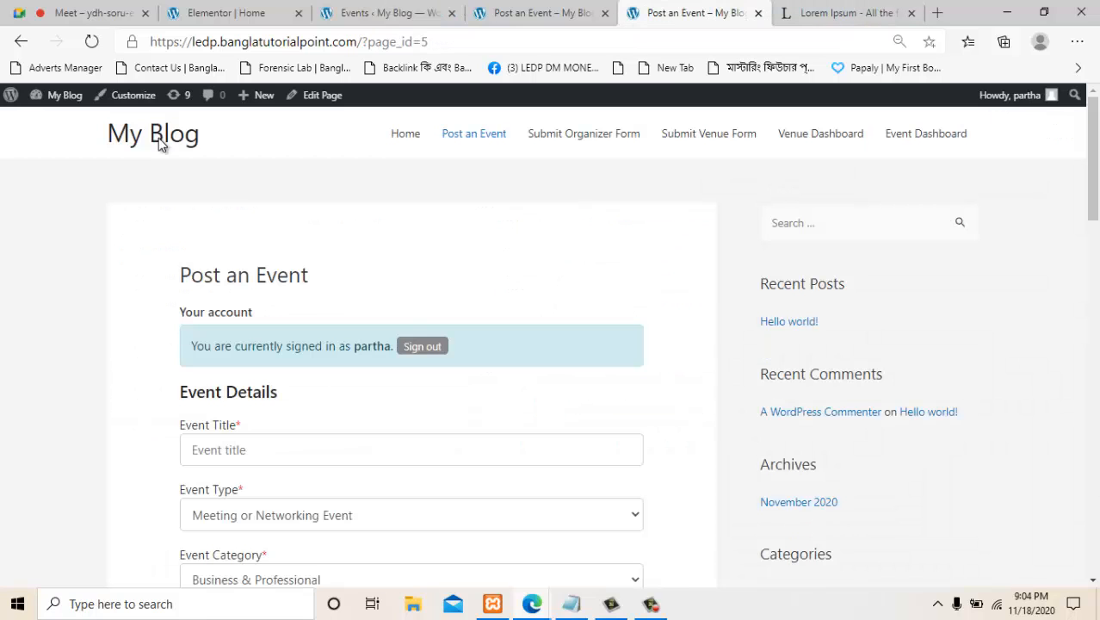
{"action": "left_click", "coordinate": [388, 13]}
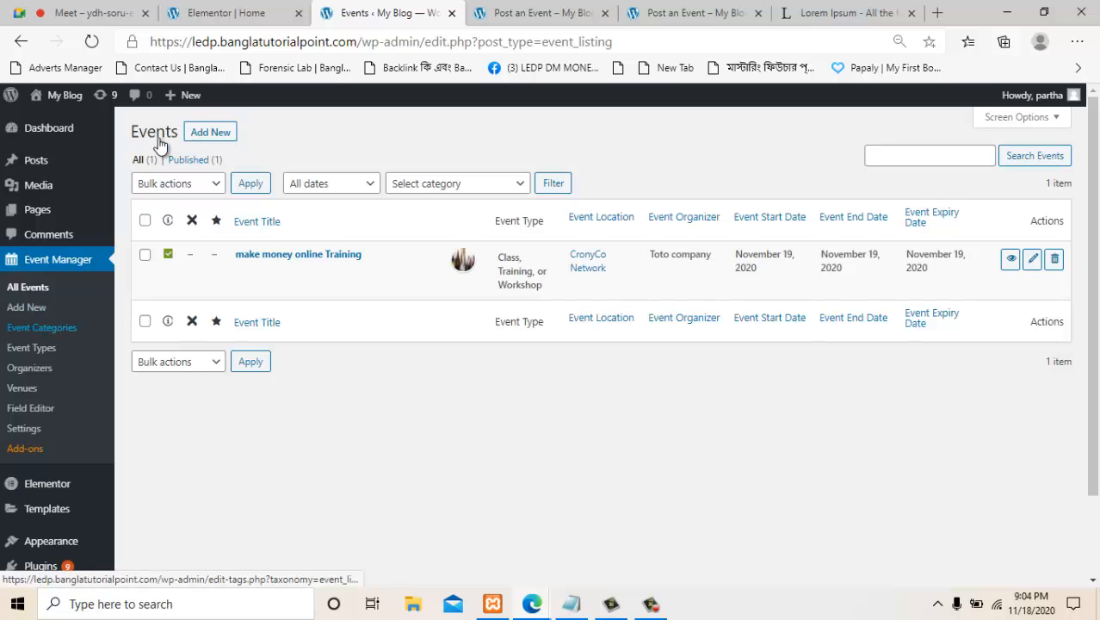
Review the Event Manager's event categories, event types, organizers and venues pages one after another.
{"action": "left_click", "coordinate": [41, 327]}
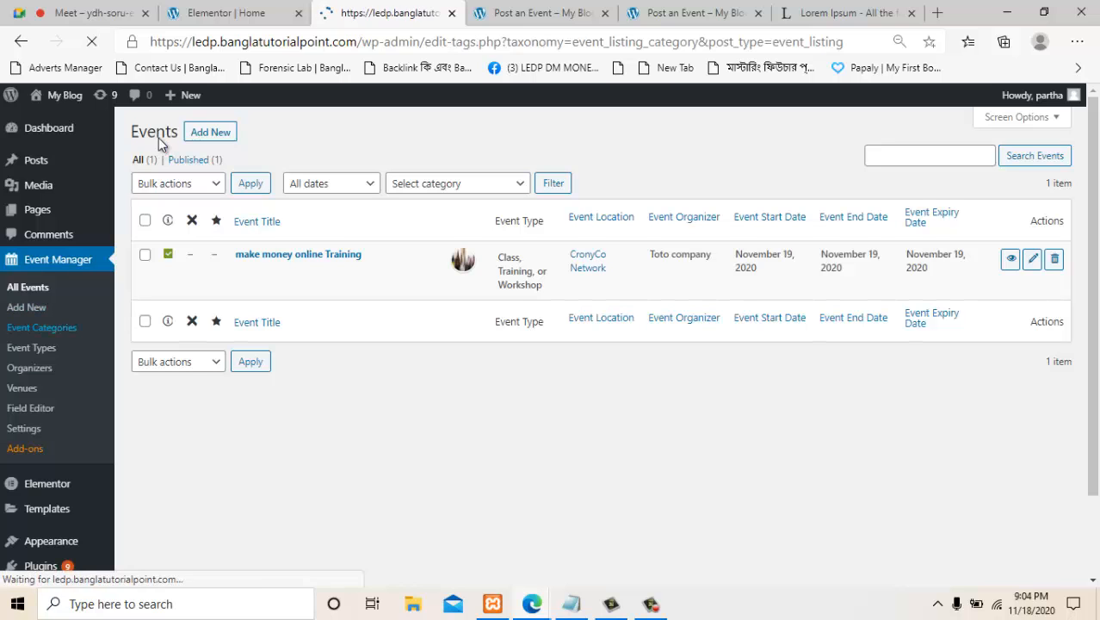
{"action": "scroll", "coordinate": [159, 145], "scroll_direction": "down", "scroll_amount": 2}
{"action": "scroll", "coordinate": [159, 143], "scroll_direction": "up", "scroll_amount": 2}
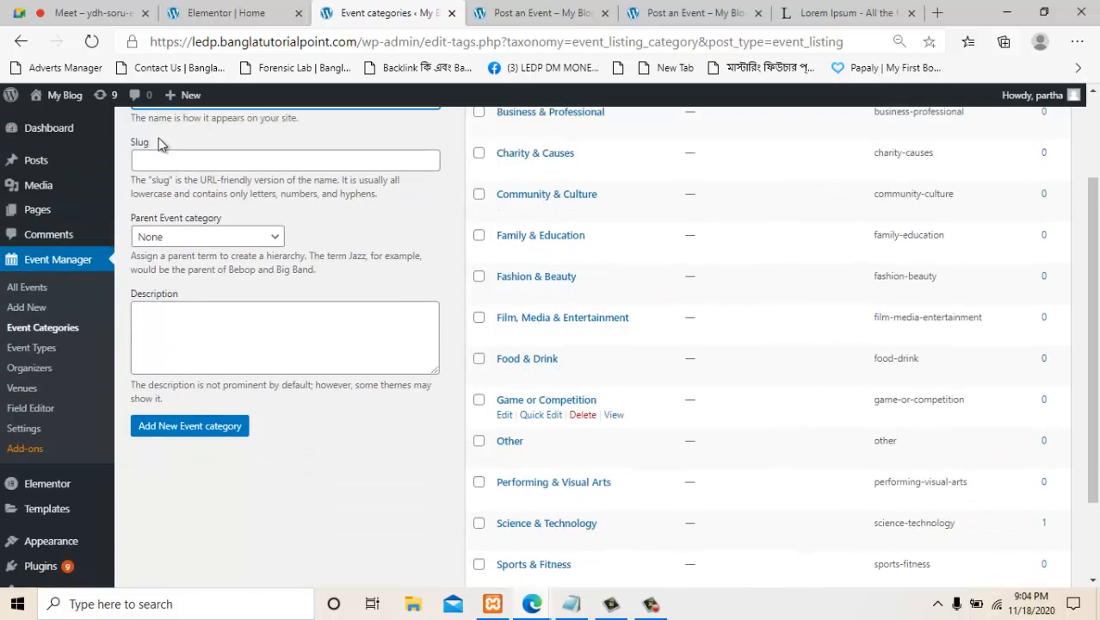
{"action": "left_click", "coordinate": [31, 347]}
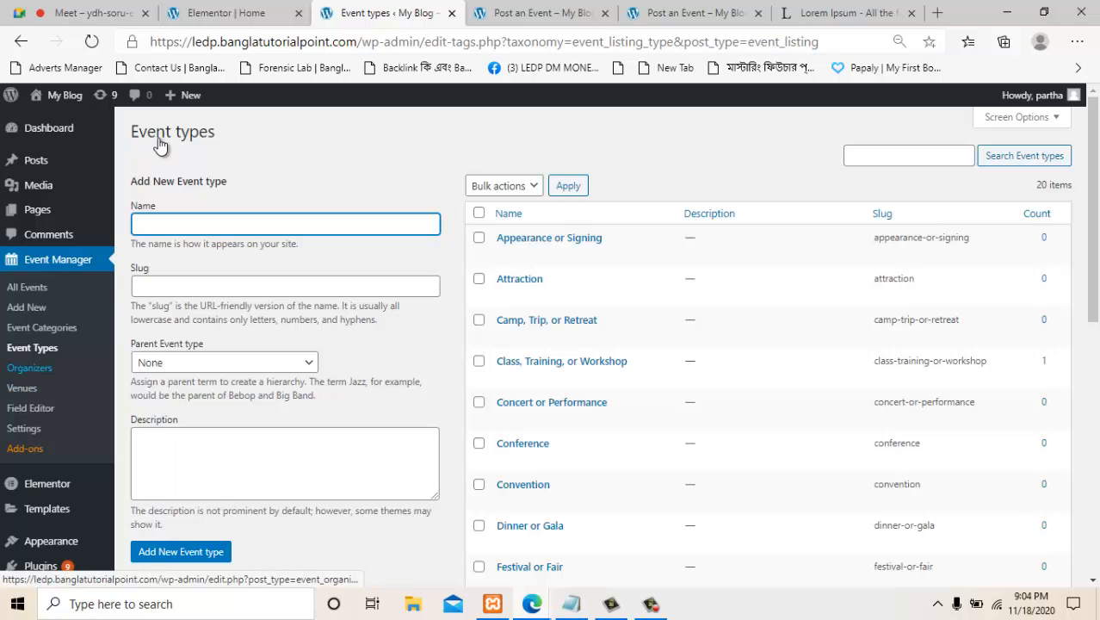
{"action": "left_click", "coordinate": [29, 368]}
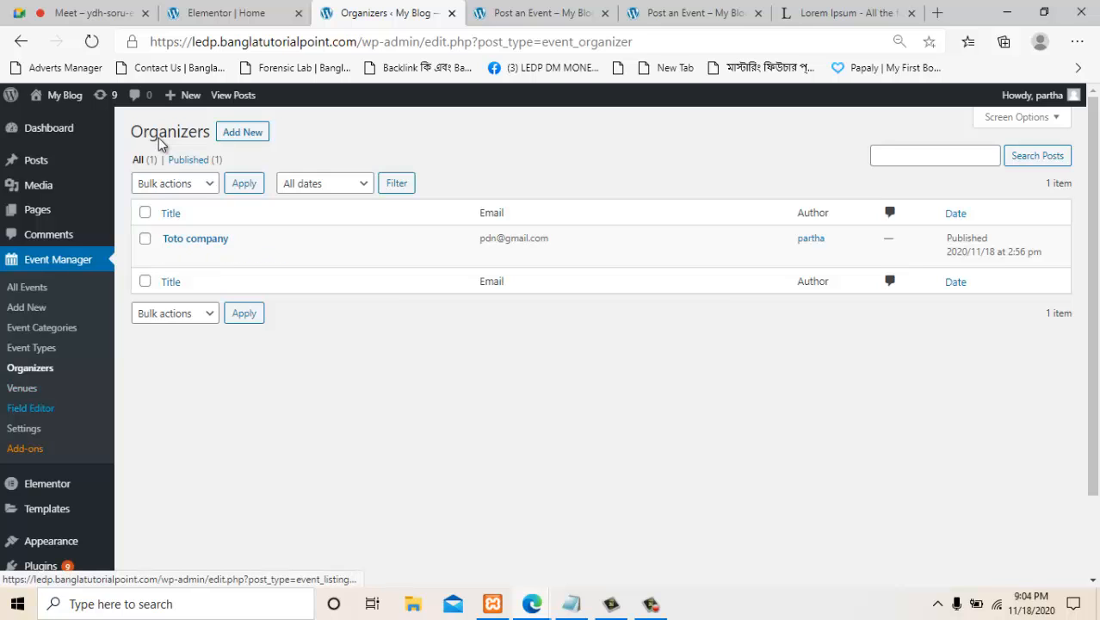
{"action": "left_click", "coordinate": [22, 387]}
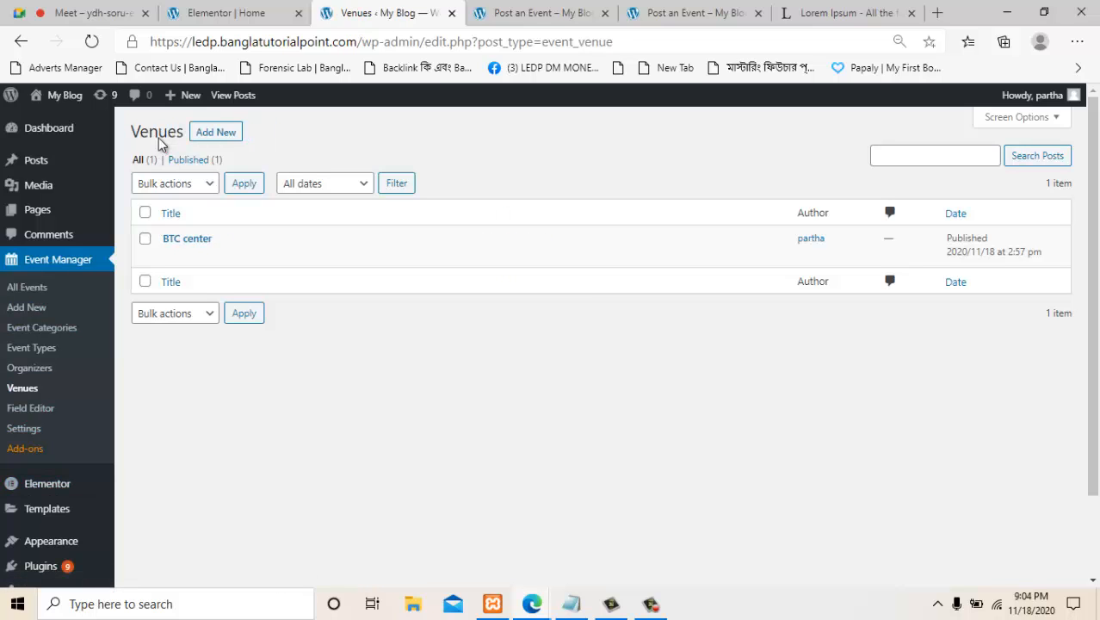
Switch to the Home page in the Elementor editor and review its banner and Search Event section.
{"action": "key", "text": "ctrl+shift+Tab"}
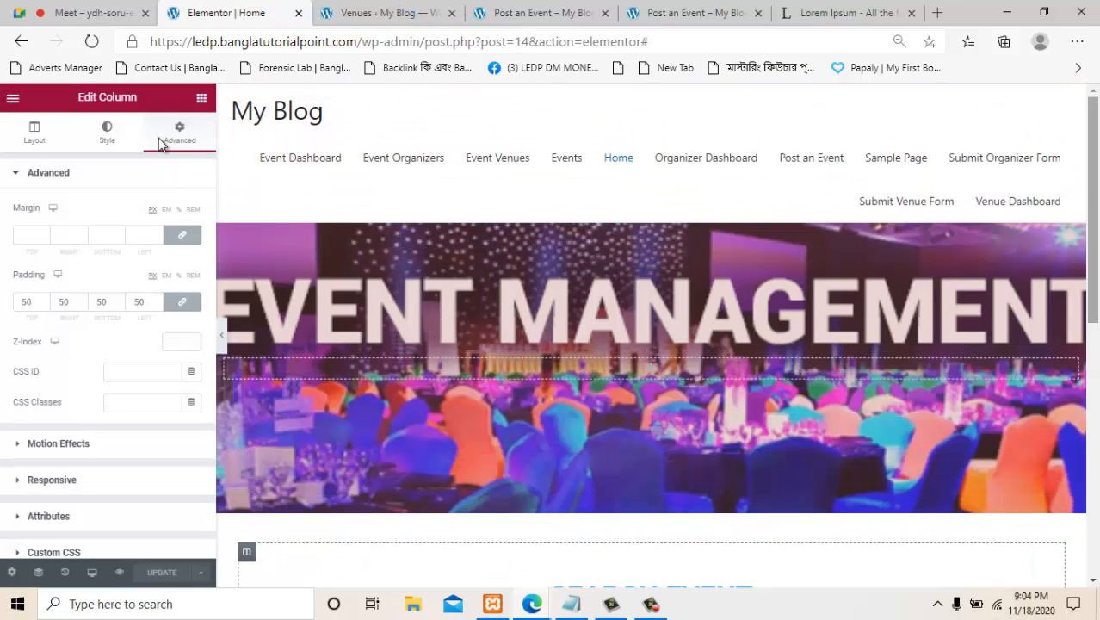
{"action": "scroll", "coordinate": [163, 144], "scroll_direction": "up", "scroll_amount": 7}
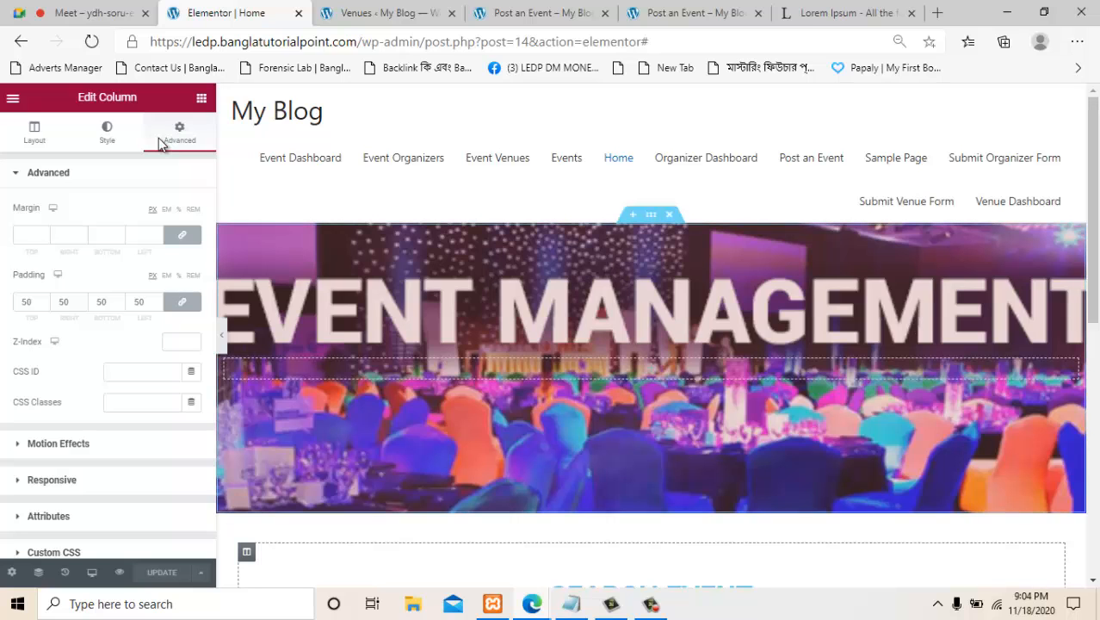
{"action": "scroll", "coordinate": [162, 145], "scroll_direction": "down", "scroll_amount": 2}
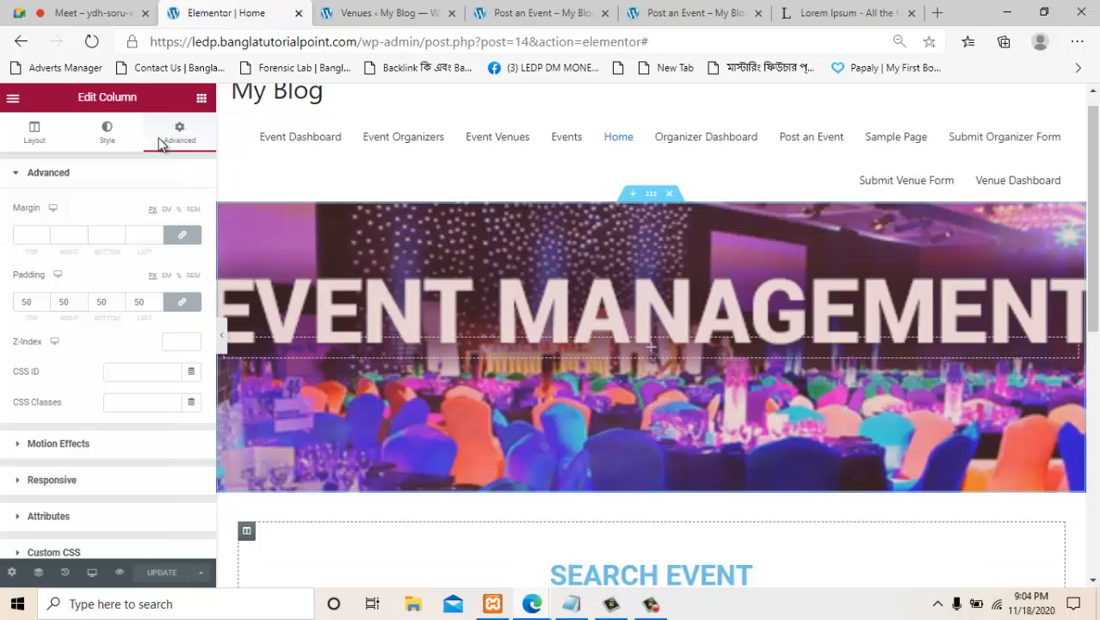
{"action": "scroll", "coordinate": [162, 145], "scroll_direction": "up", "scroll_amount": 2}
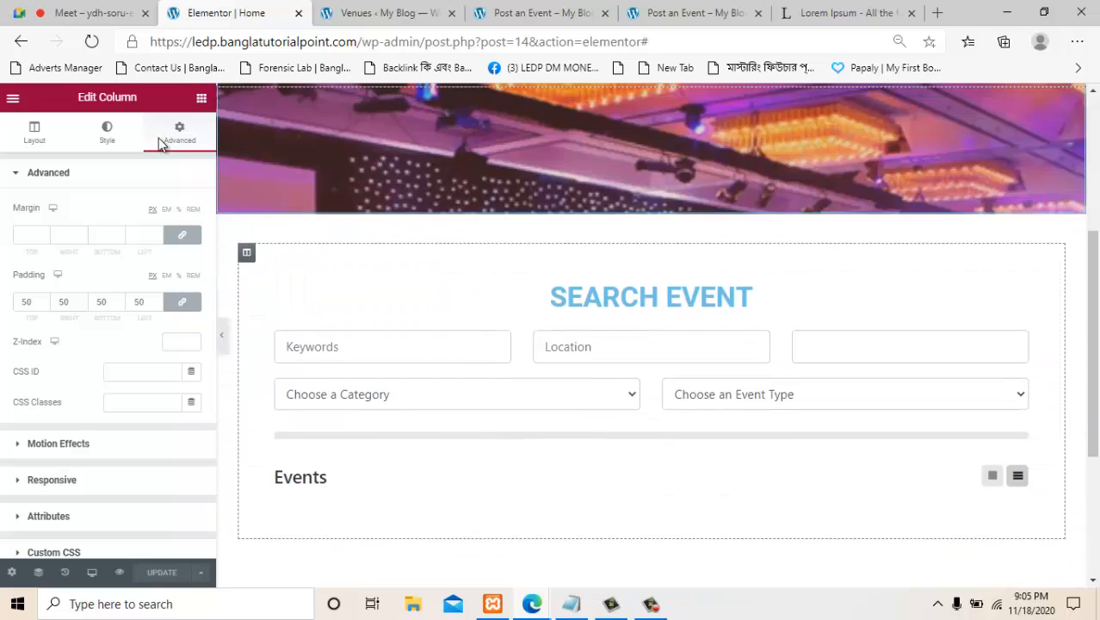
{"action": "key", "text": "ctrl+Tab"}
{"action": "key", "text": "ctrl+Tab"}
{"action": "key", "text": "ctrl+Tab"}
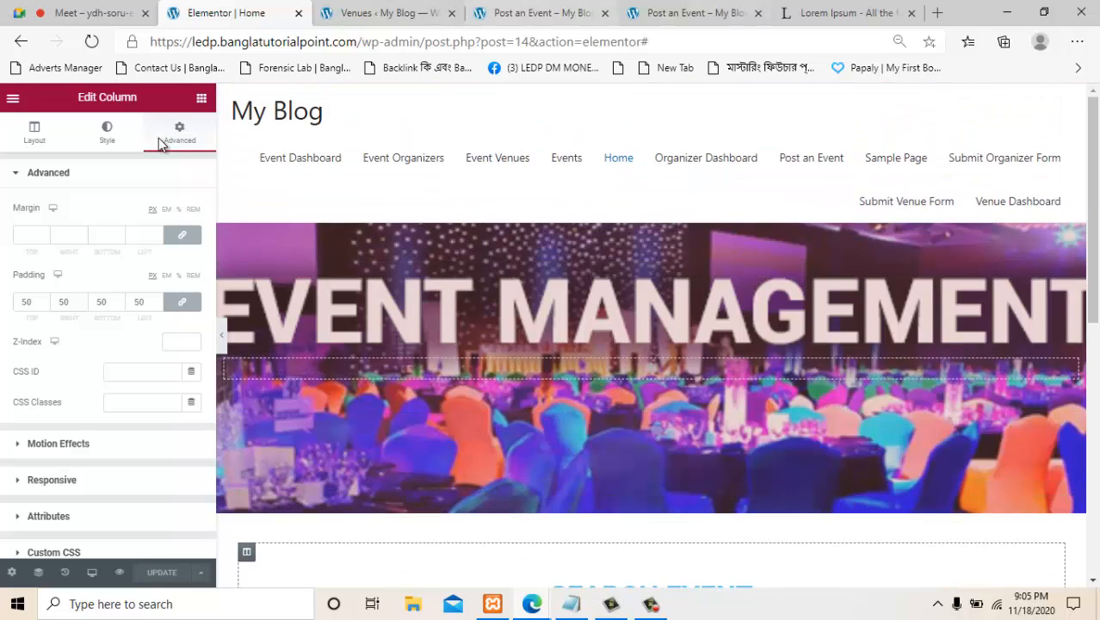
{"action": "key", "text": "ctrl+shift+Tab"}
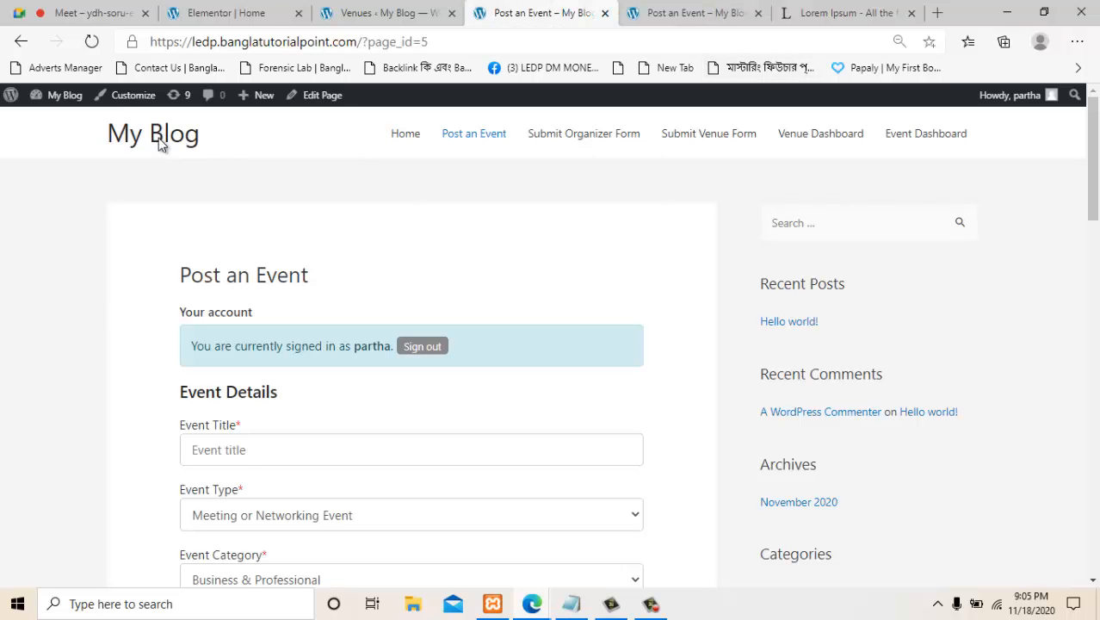
{"action": "key", "text": "ctrl+shift+Tab"}
{"action": "key", "text": "ctrl+shift+Tab"}
{"action": "key", "text": "ctrl+shift+Tab"}
{"action": "key", "text": "ctrl+shift+Tab"}
{"action": "key", "text": "ctrl+shift+Tab"}
{"action": "key", "text": "ctrl+shift+Tab"}
{"action": "key", "text": "ctrl+shift+Tab"}
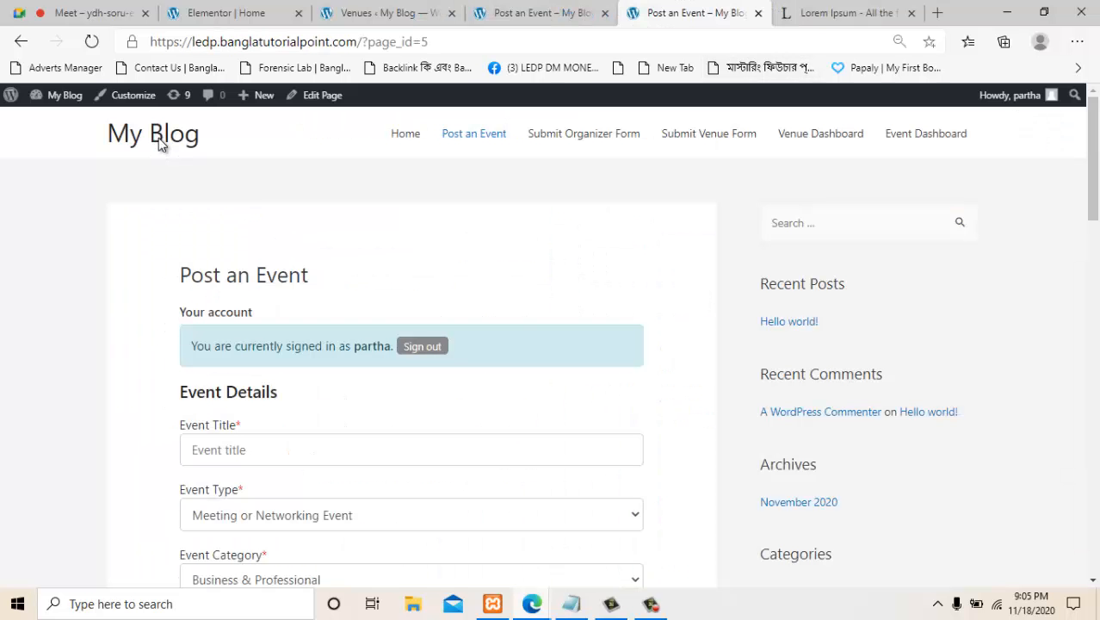
Open the blog's live home page and review the Search Event form and the "make money online Training" listing.
{"action": "key", "text": "ctrl+Tab"}
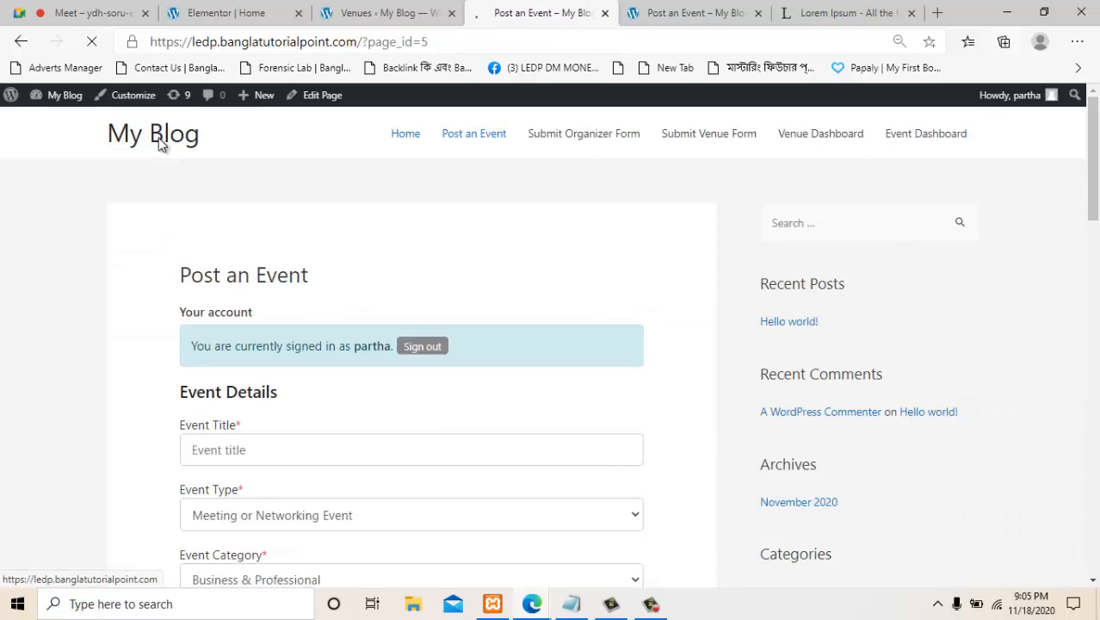
{"action": "left_click", "coordinate": [160, 145]}
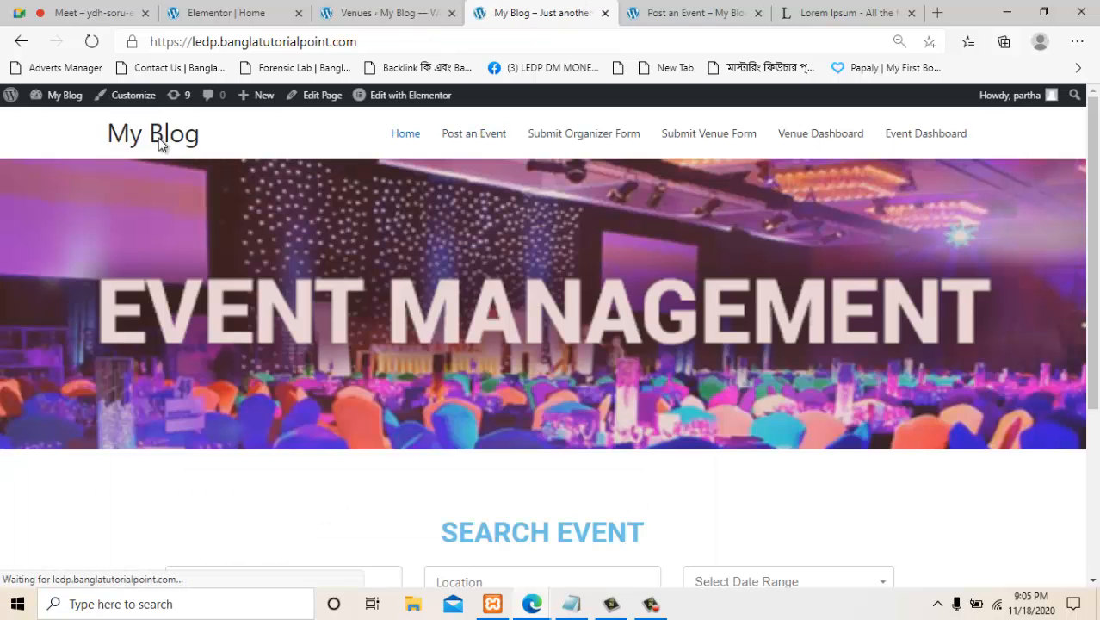
{"action": "scroll", "coordinate": [158, 144], "scroll_direction": "down", "scroll_amount": 3}
{"action": "scroll", "coordinate": [158, 145], "scroll_direction": "down", "scroll_amount": 2}
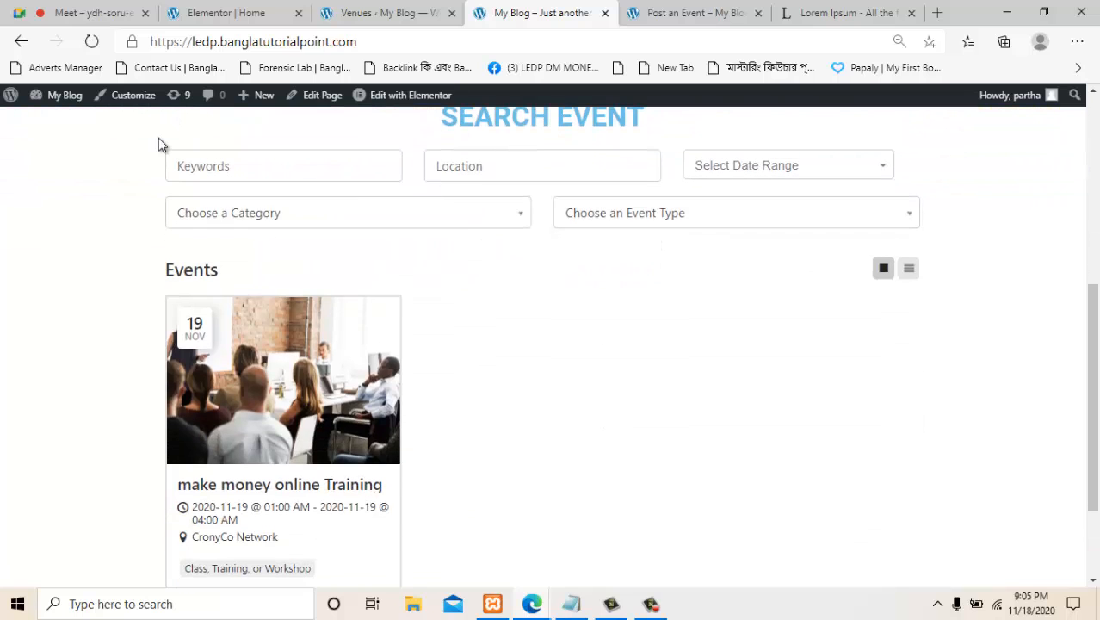
{"action": "scroll", "coordinate": [159, 144], "scroll_direction": "up", "scroll_amount": 1}
{"action": "scroll", "coordinate": [158, 144], "scroll_direction": "down", "scroll_amount": 1}
{"action": "scroll", "coordinate": [158, 144], "scroll_direction": "down", "scroll_amount": 2}
{"action": "scroll", "coordinate": [159, 145], "scroll_direction": "up", "scroll_amount": 2}
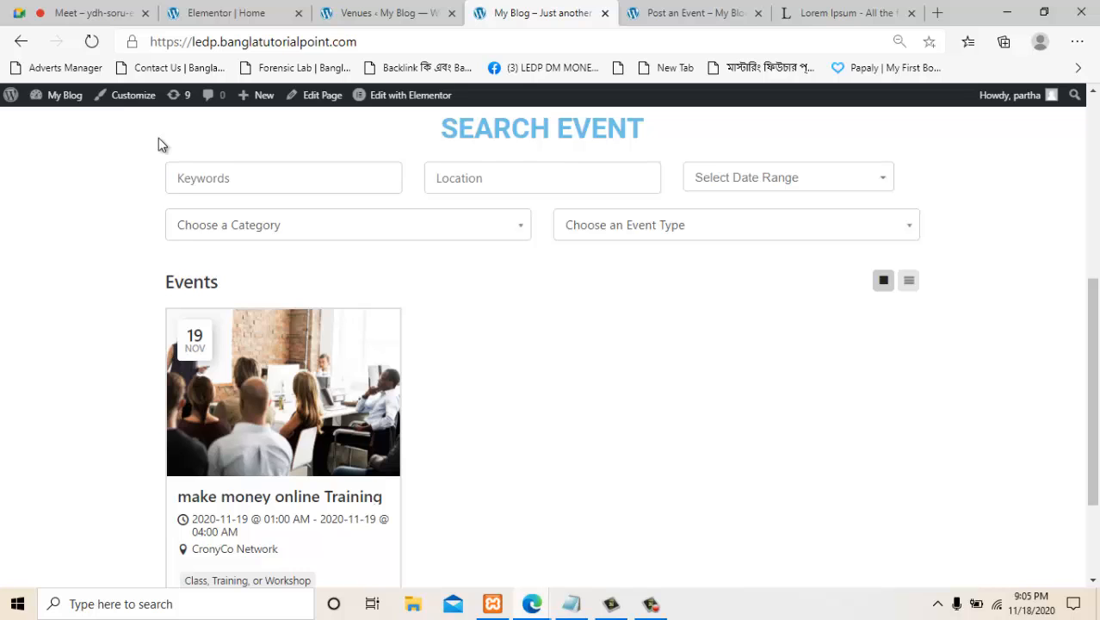
{"action": "key", "text": "Escape"}
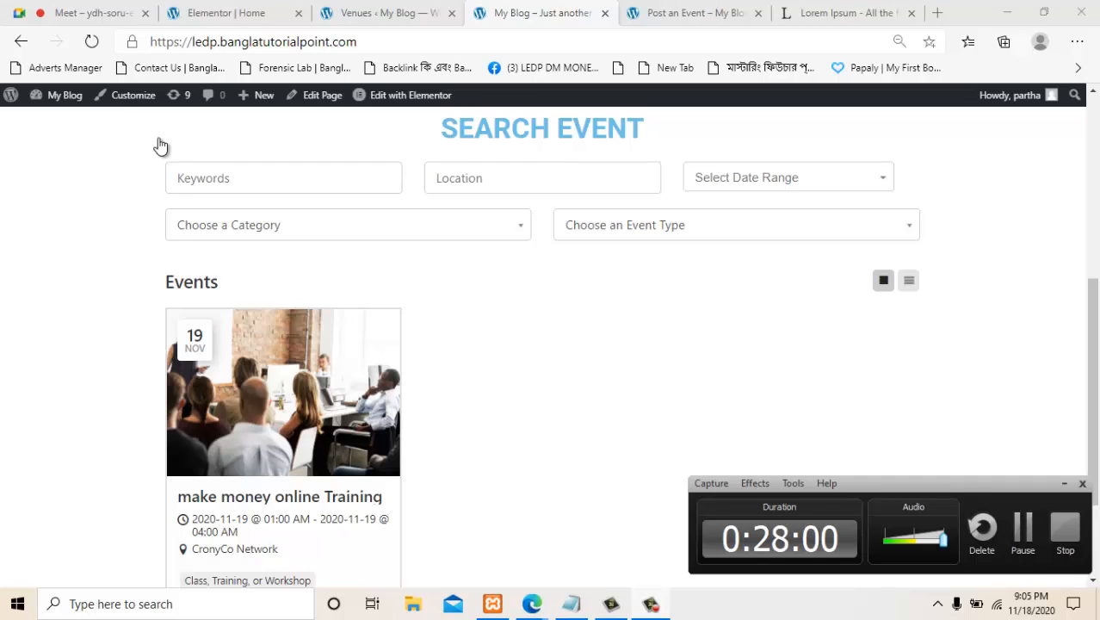